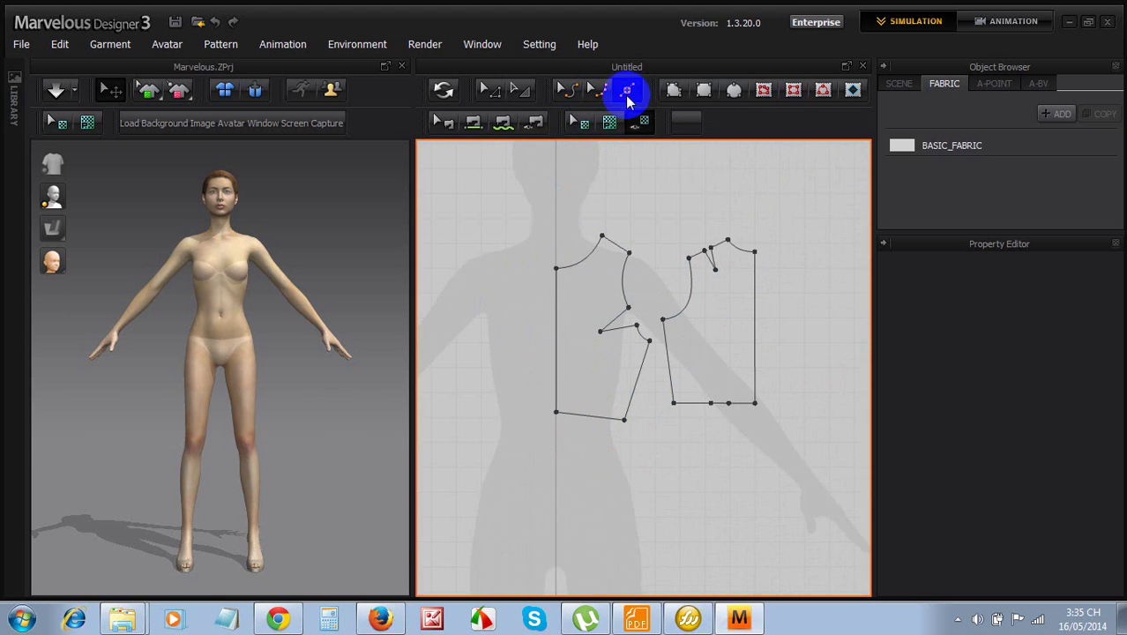
# Add a point on the front piece's waist edge near the side seam and move it down to the avatar's hip outline
pyautogui.scroll(6, 611, 446)
pyautogui.scroll(-3, 617, 410)
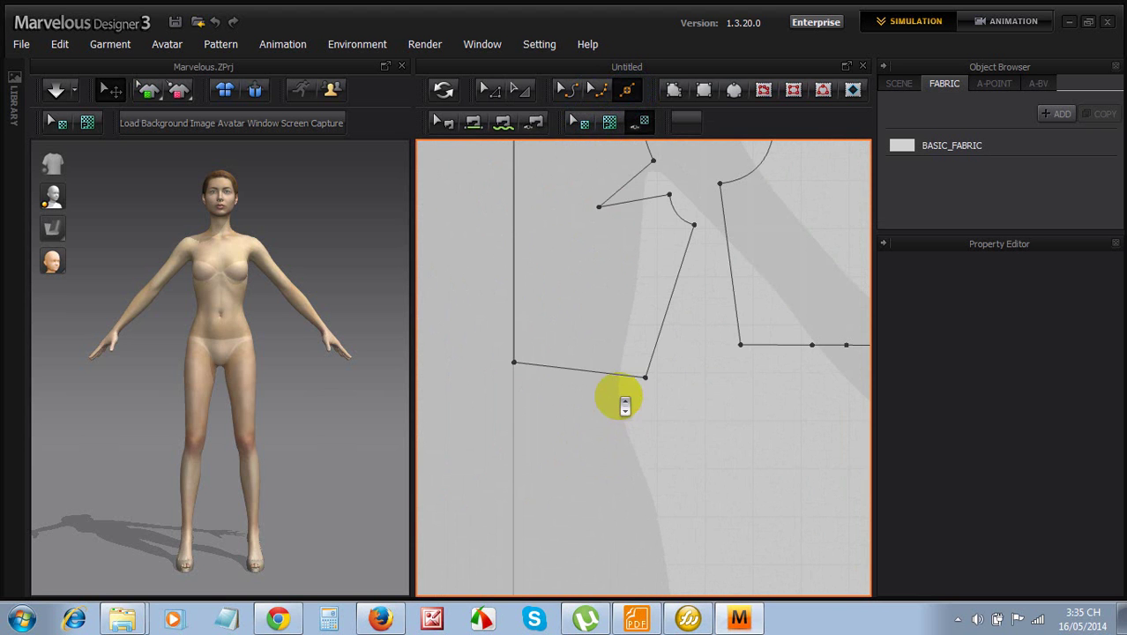
pyautogui.click(618, 376)
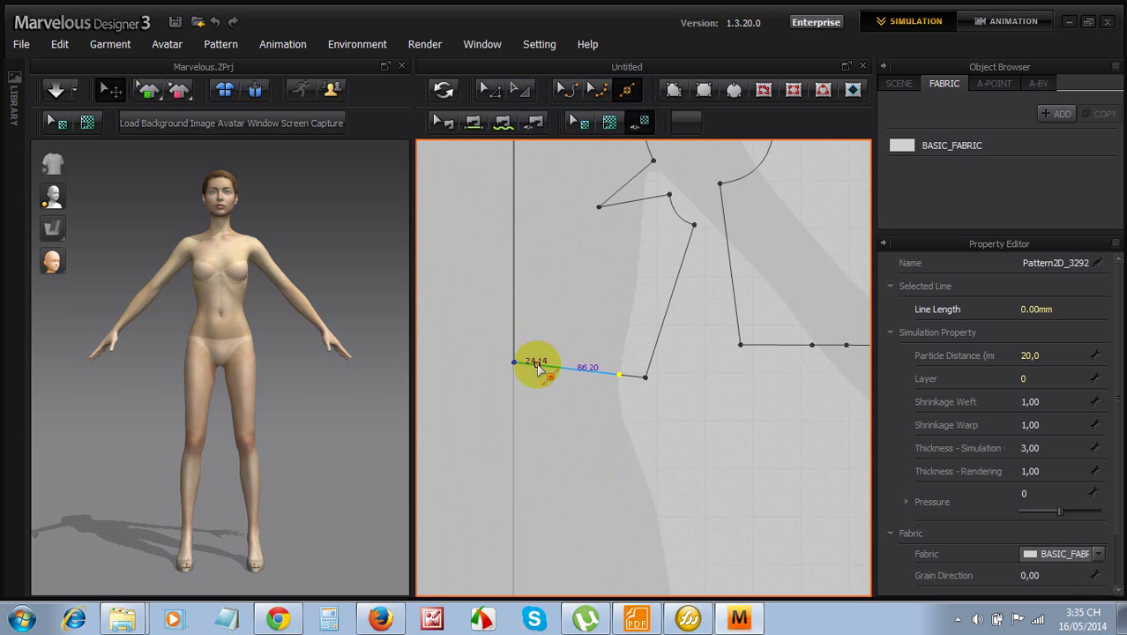
pyautogui.click(484, 93)
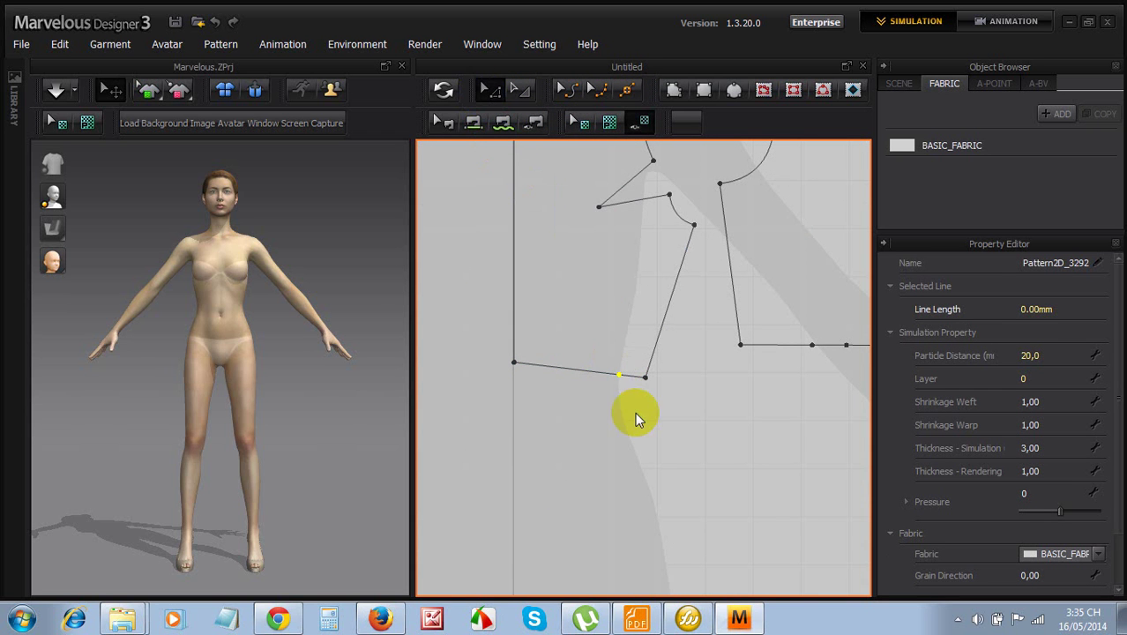
pyautogui.moveTo(619, 376); pyautogui.dragTo(667, 548)
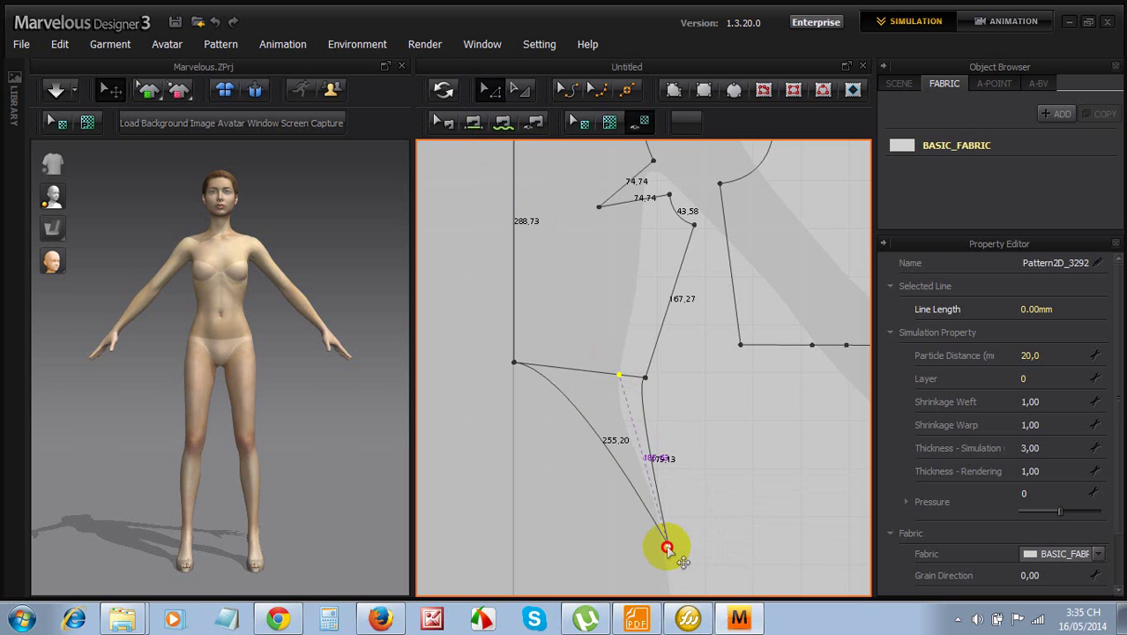
pyautogui.moveTo(667, 549); pyautogui.dragTo(666, 546)
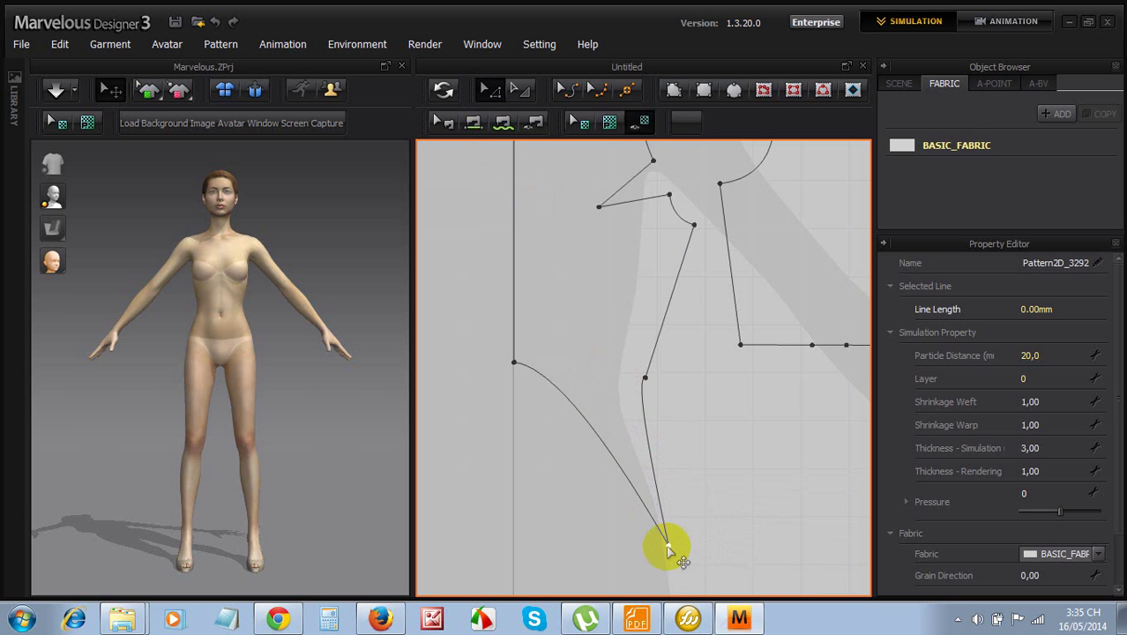
# Lower the front piece's bottom centre corner straight down along the centre line to thigh level
pyautogui.click(634, 454)
pyautogui.scroll(-4, 597, 375)
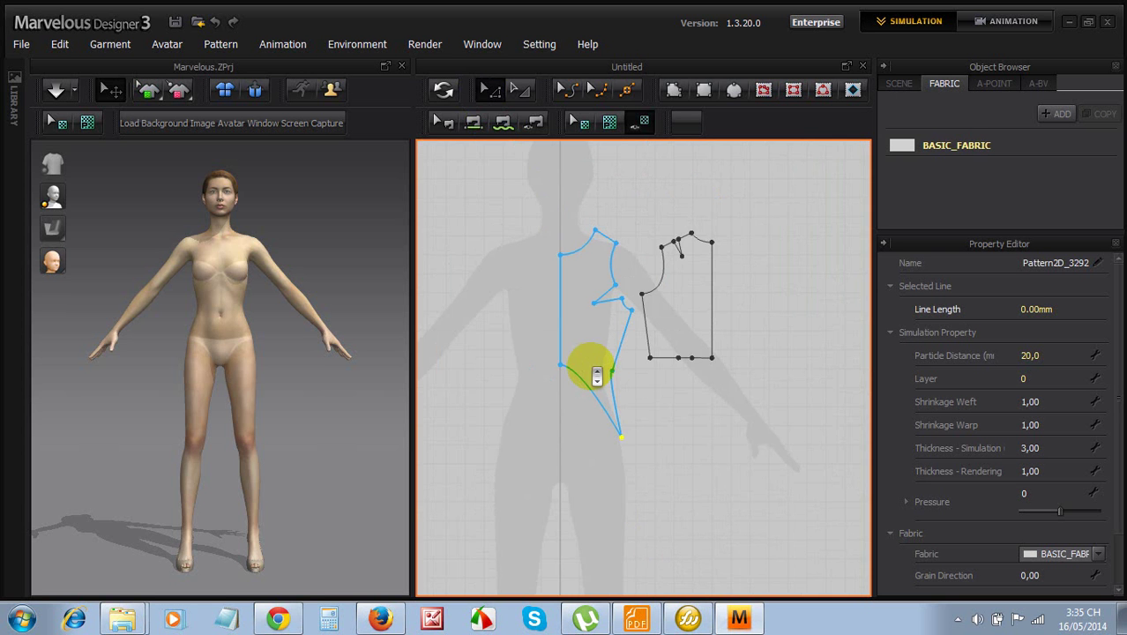
pyautogui.click(565, 370)
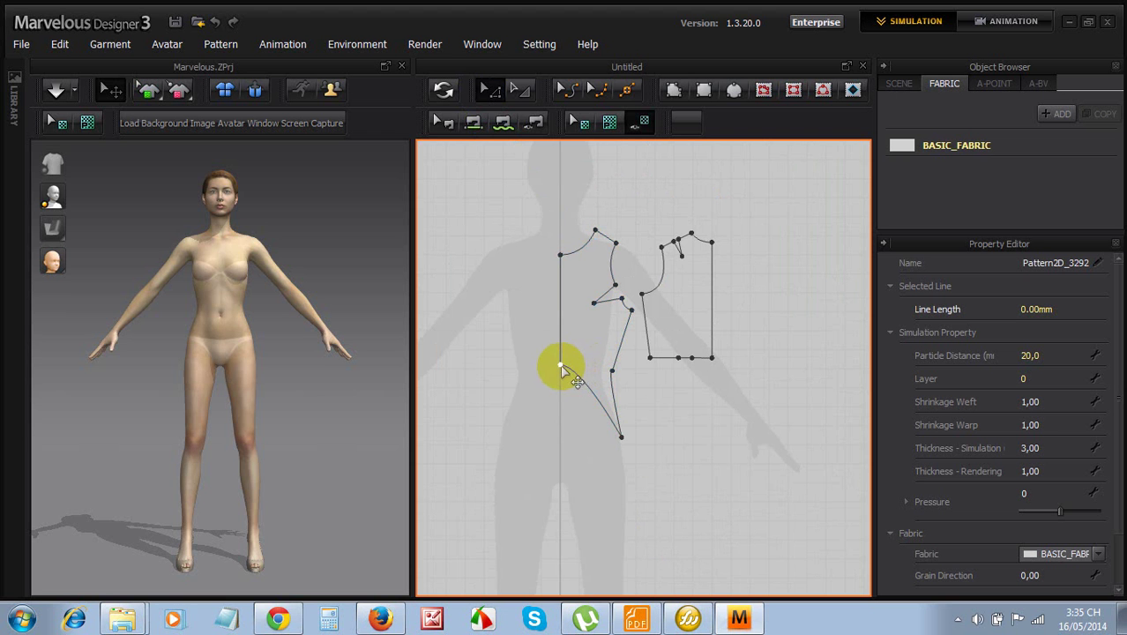
pyautogui.moveTo(566, 370); pyautogui.dragTo(563, 578)
pyautogui.scroll(3, 598, 432)
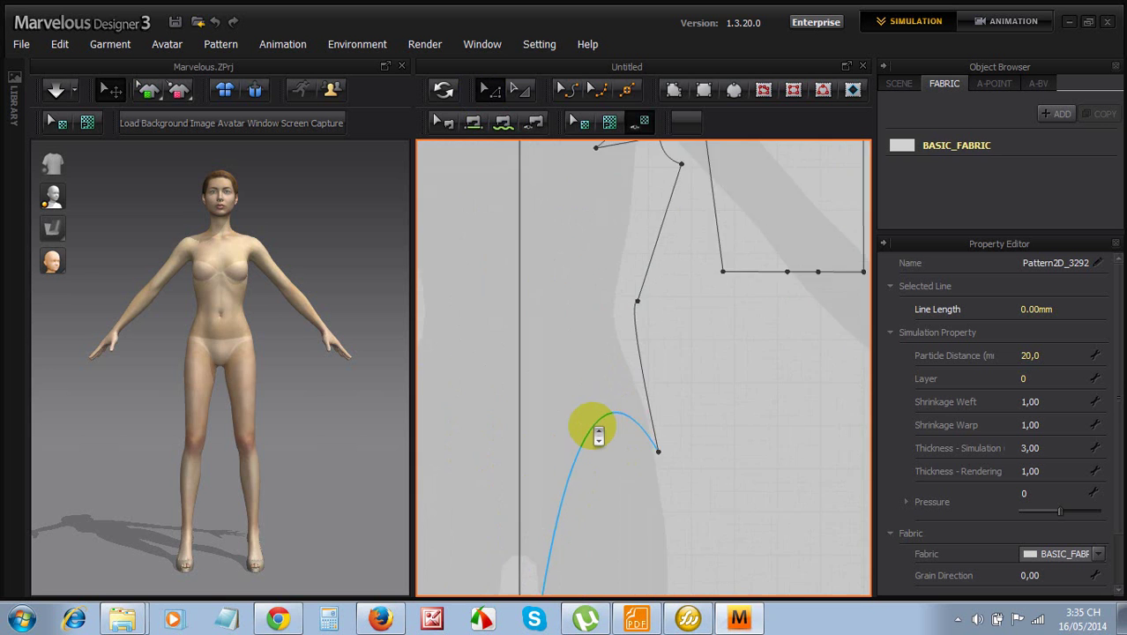
pyautogui.scroll(-8, 598, 432)
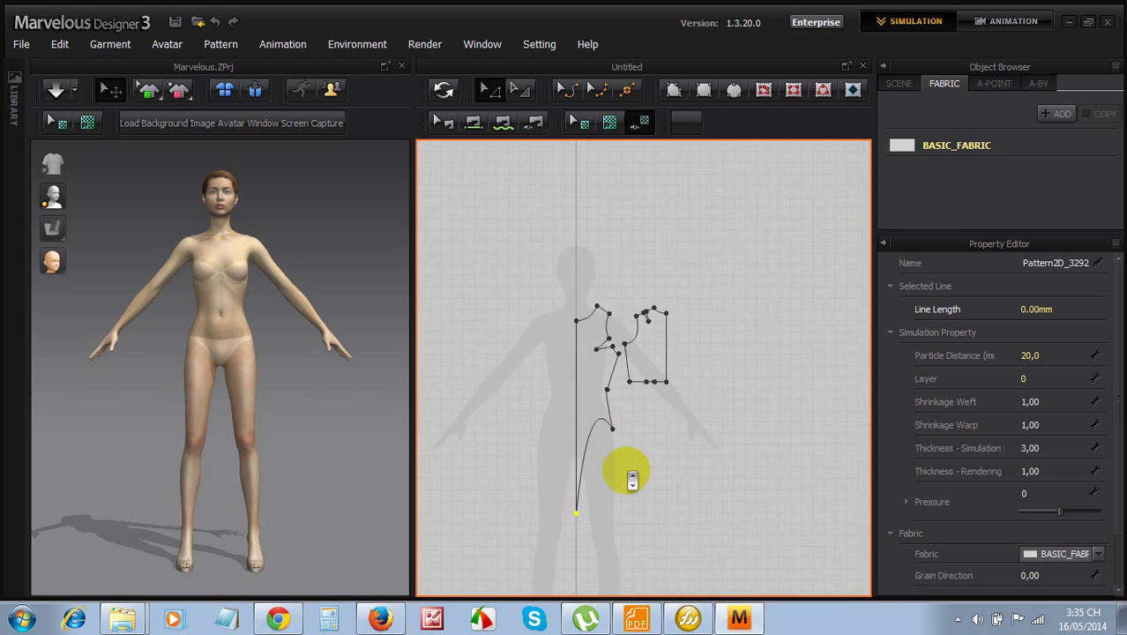
# Add a point on the front piece's curved lower edge and move it to the outer thigh, level with the lowered centre corner
pyautogui.scroll(3, 631, 478)
pyautogui.click(627, 91)
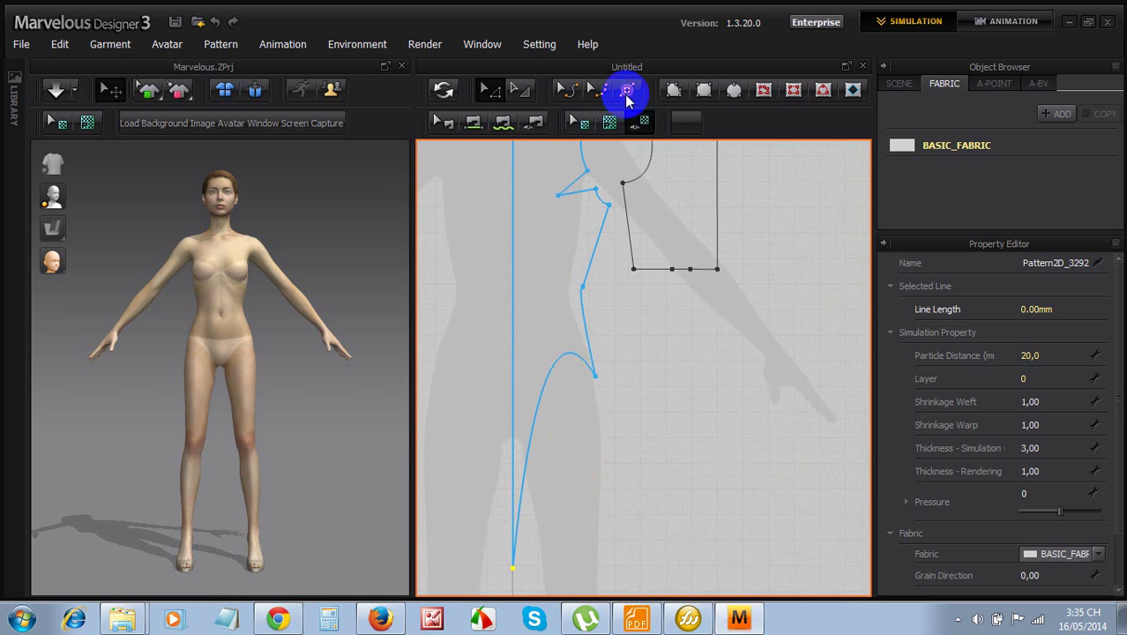
pyautogui.click(555, 364)
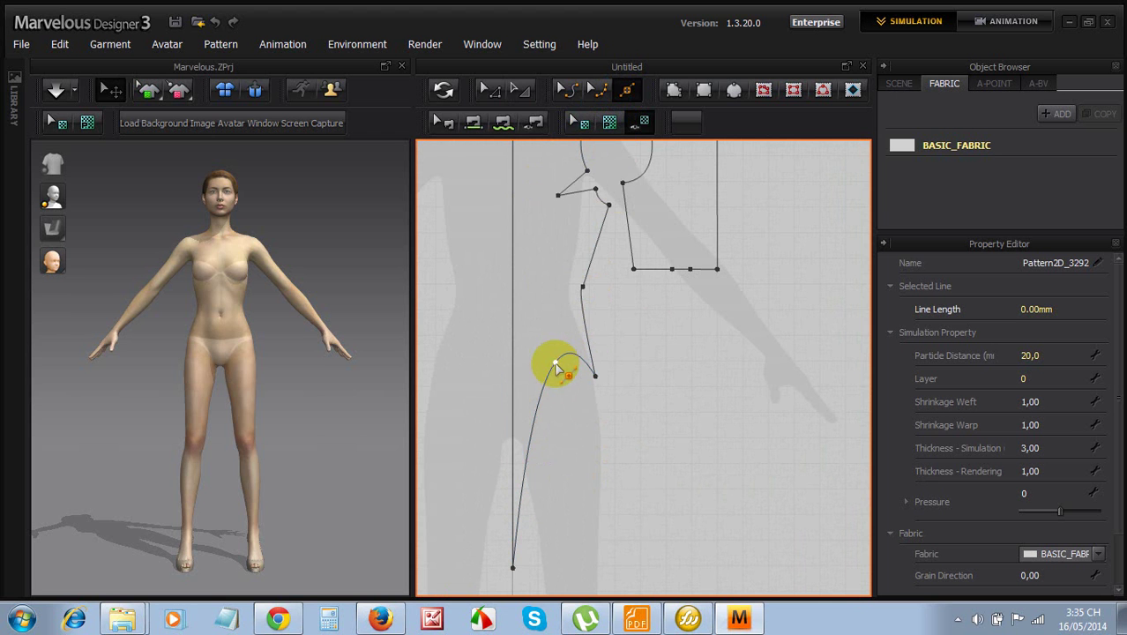
pyautogui.click(490, 90)
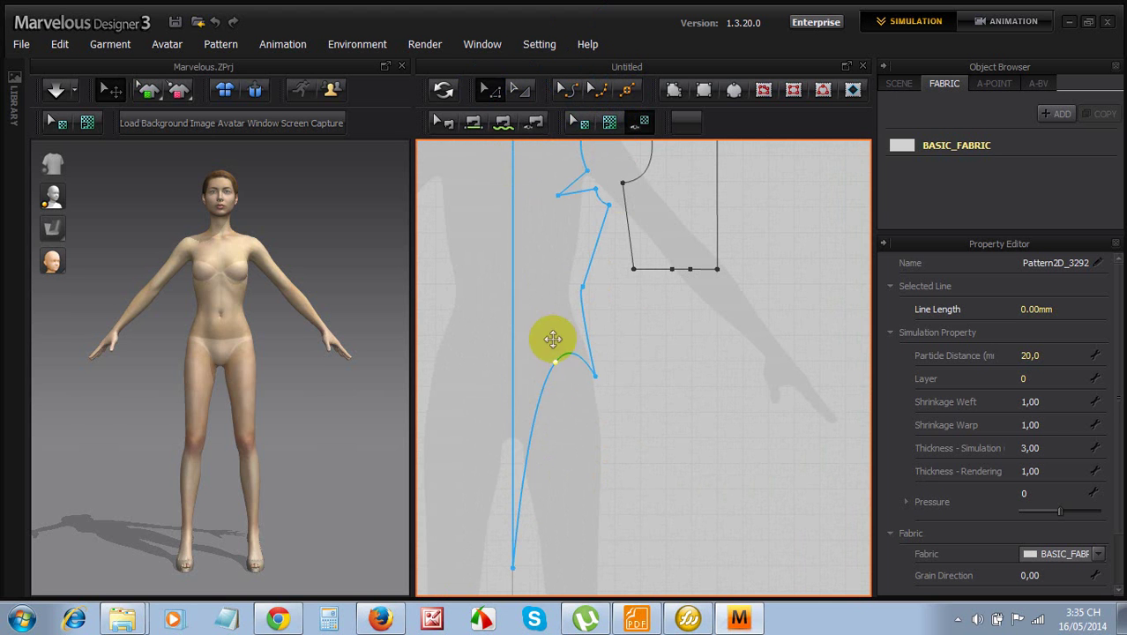
pyautogui.moveTo(553, 366); pyautogui.dragTo(607, 561)
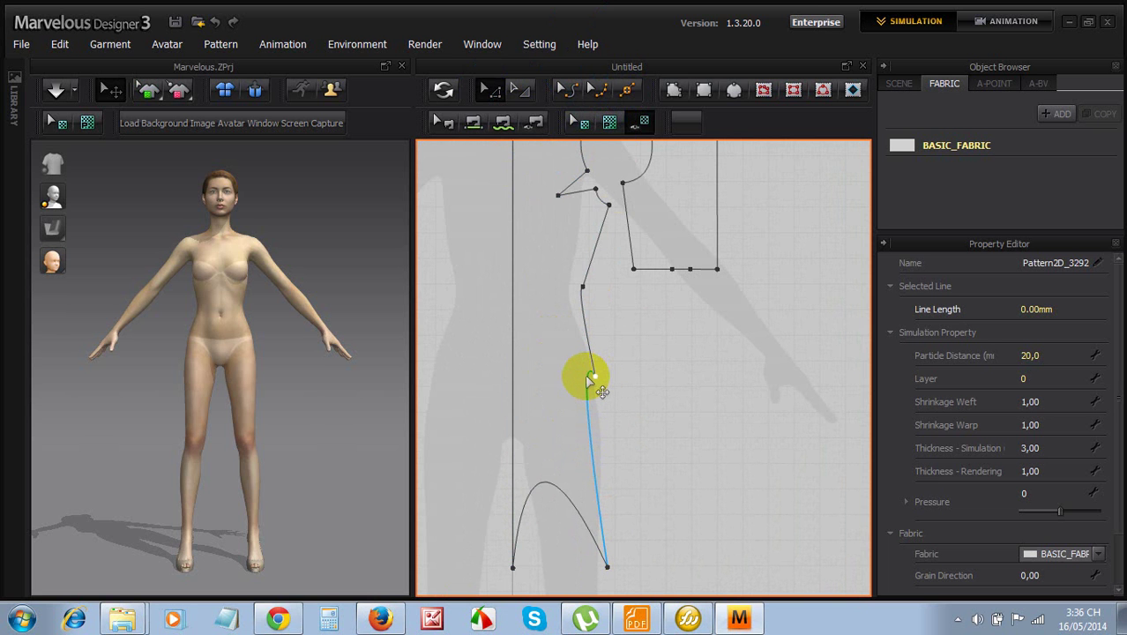
# Reshape the front side seam's waist-to-hip and hip-to-hem curves into nearly straight edges with Edit Curvature
pyautogui.click(556, 92)
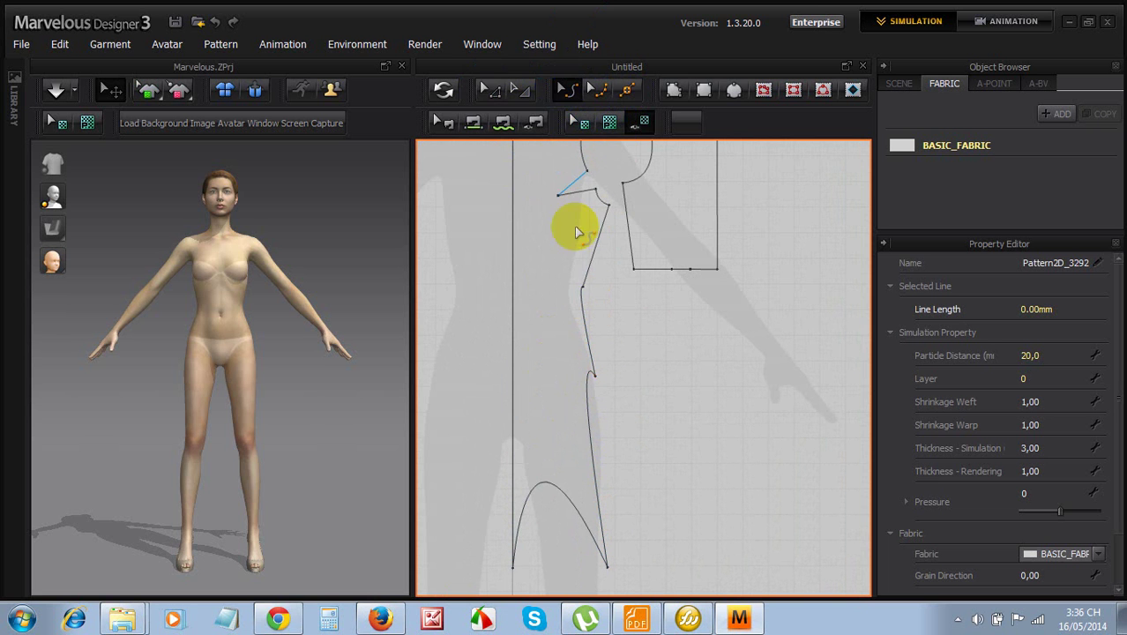
pyautogui.click(583, 305)
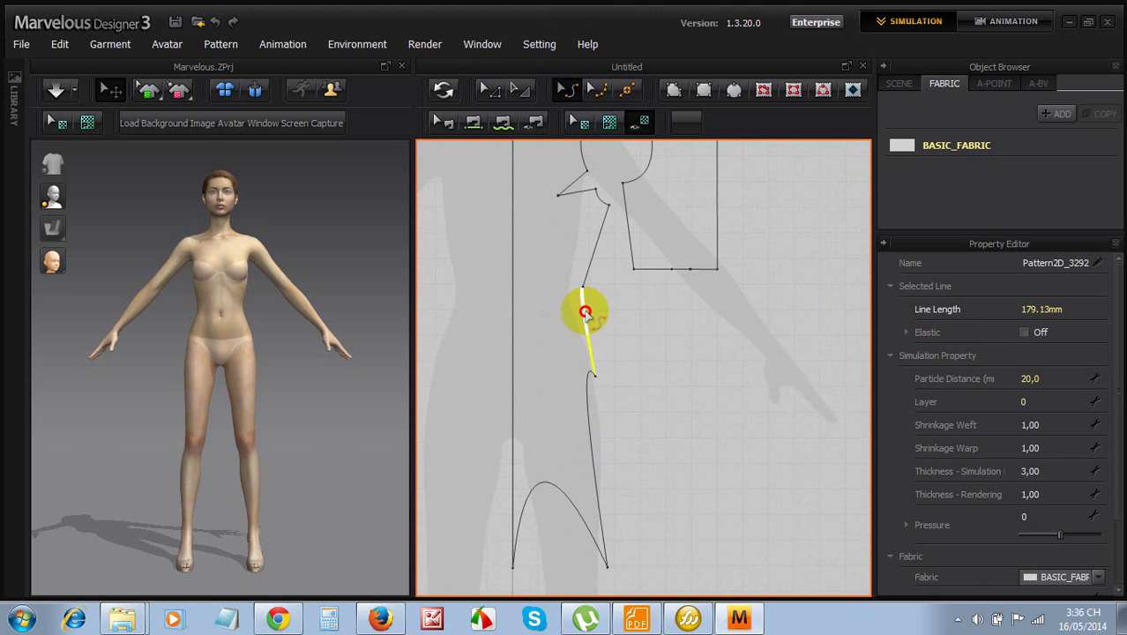
pyautogui.moveTo(589, 322); pyautogui.dragTo(592, 334)
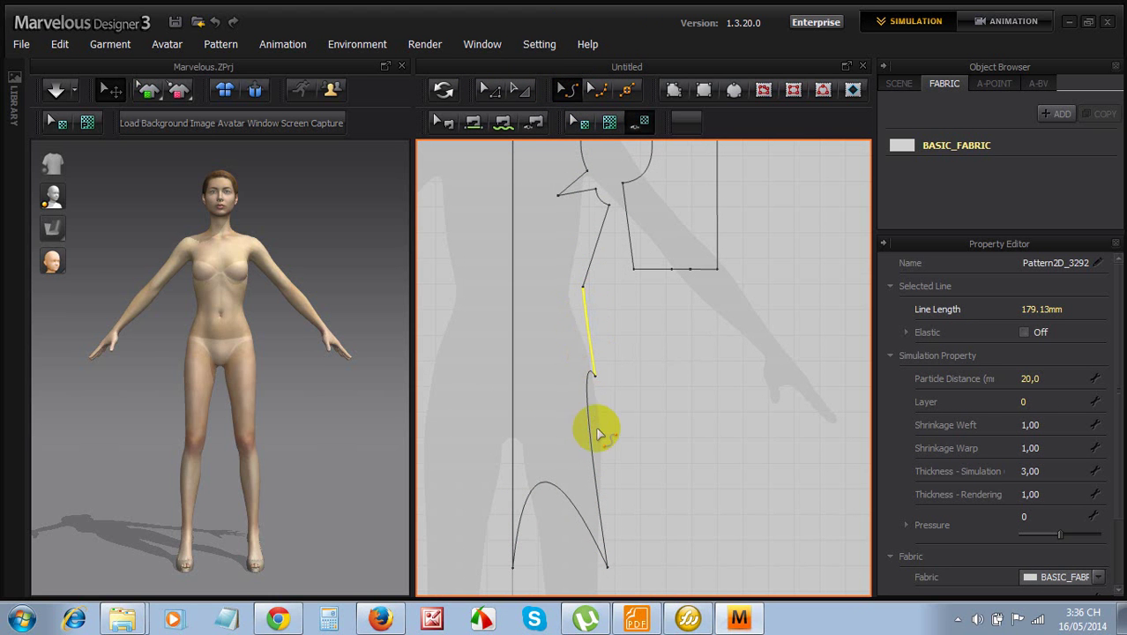
pyautogui.moveTo(602, 437); pyautogui.dragTo(613, 478)
# Move the front side seam's hip point slightly outward, past the avatar's hip outline
pyautogui.click(501, 98)
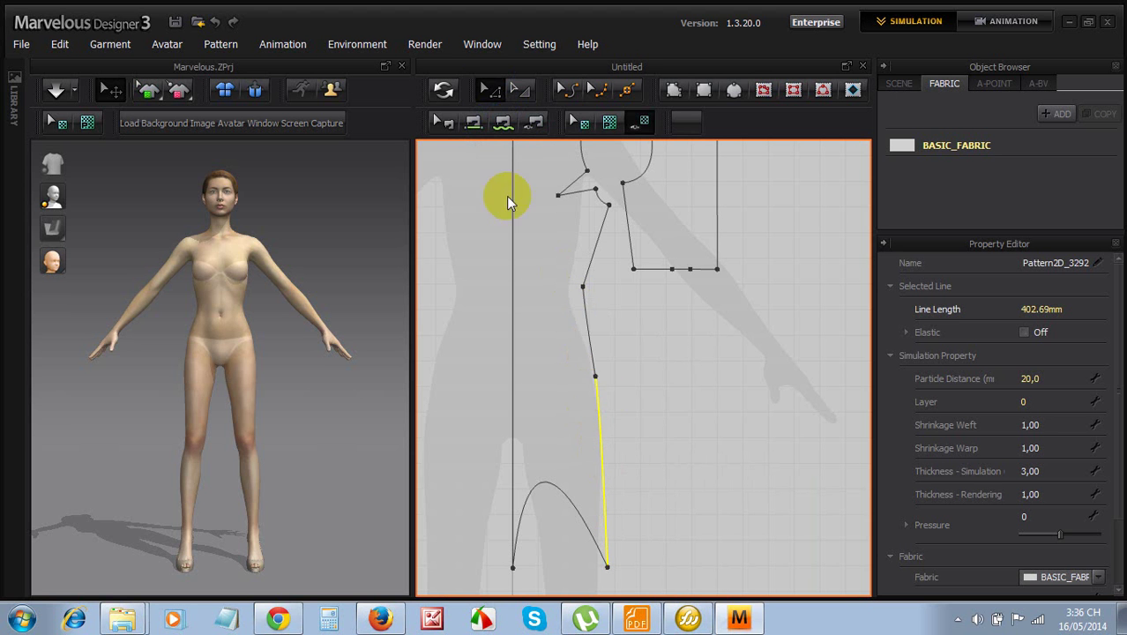
pyautogui.click(596, 378)
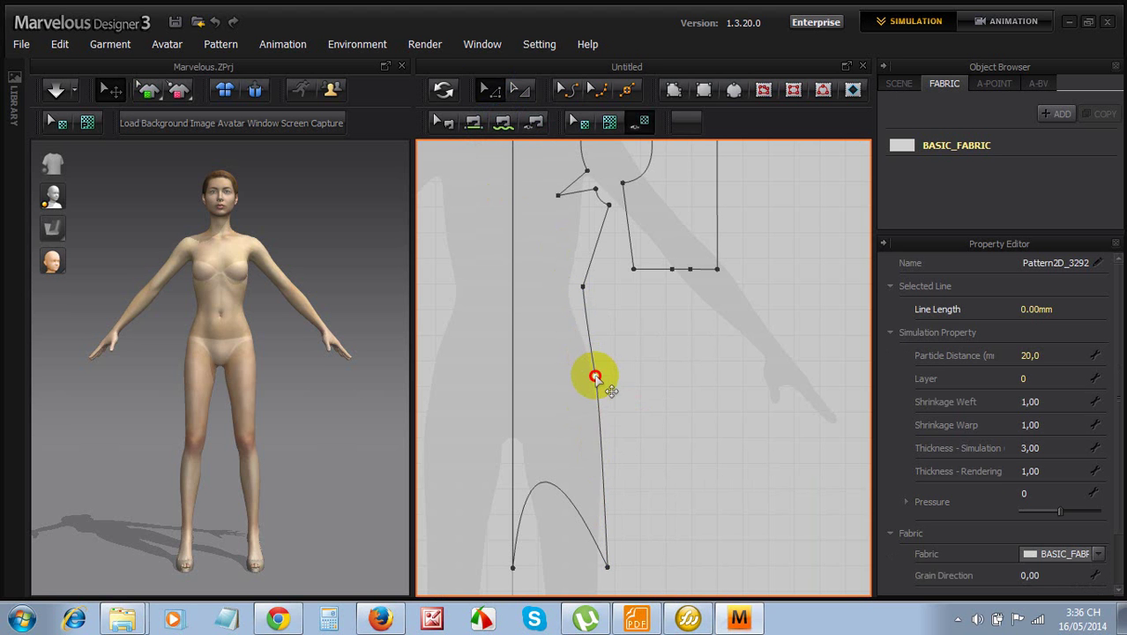
pyautogui.moveTo(596, 378); pyautogui.dragTo(605, 380)
pyautogui.click(585, 362)
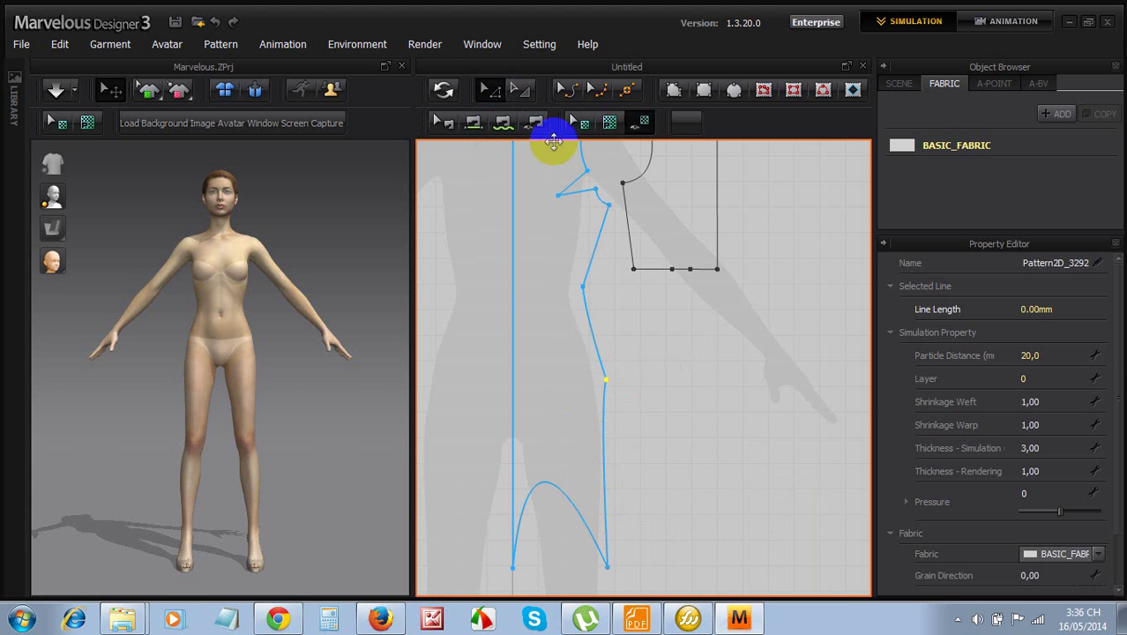
# Bend the front side seam edges above and below the hip point slightly outward for a smooth hip curve
pyautogui.click(568, 89)
pyautogui.moveTo(606, 451); pyautogui.dragTo(615, 460)
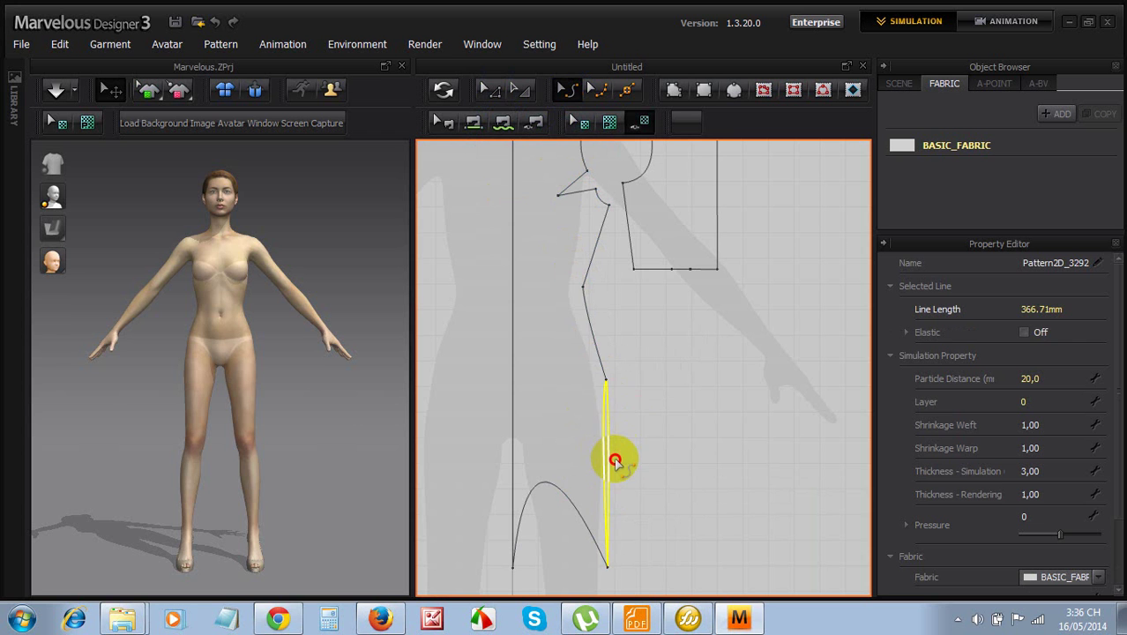
pyautogui.moveTo(590, 331); pyautogui.dragTo(614, 403)
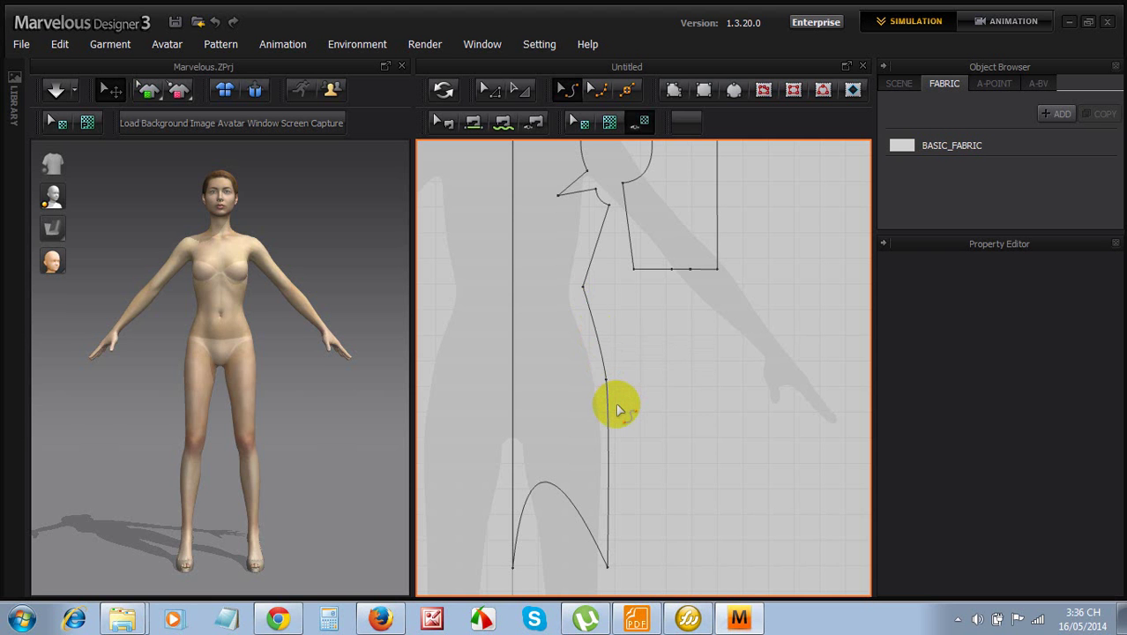
# Flatten the front piece's arched hem into a nearly straight edge between the centre line and side seam
pyautogui.scroll(2, 617, 405)
pyautogui.scroll(-3, 619, 407)
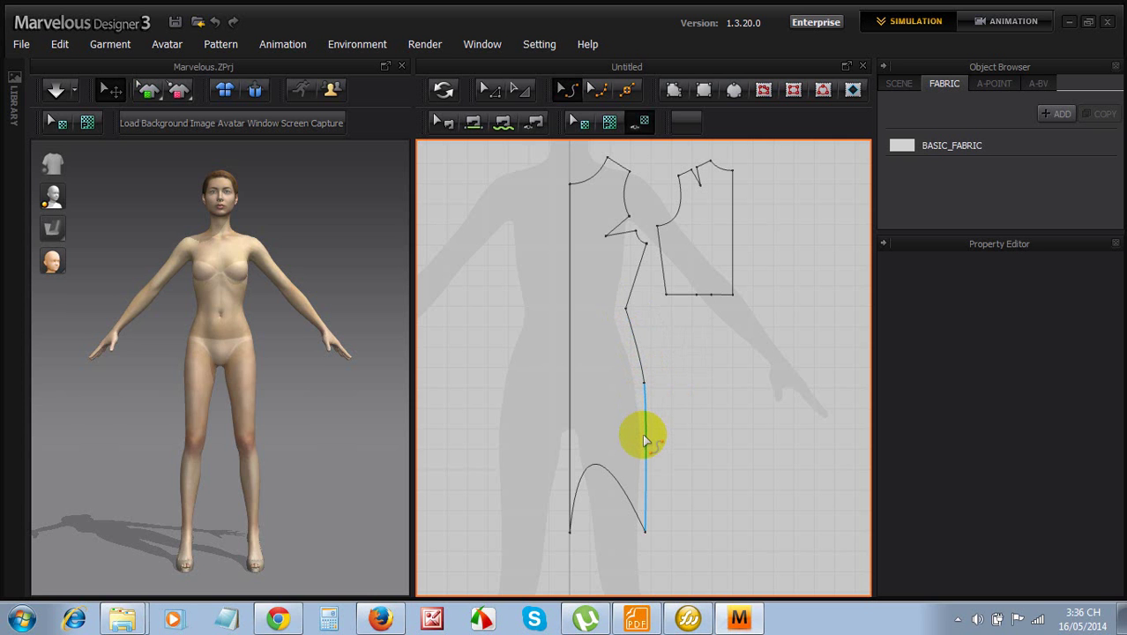
pyautogui.click(599, 472)
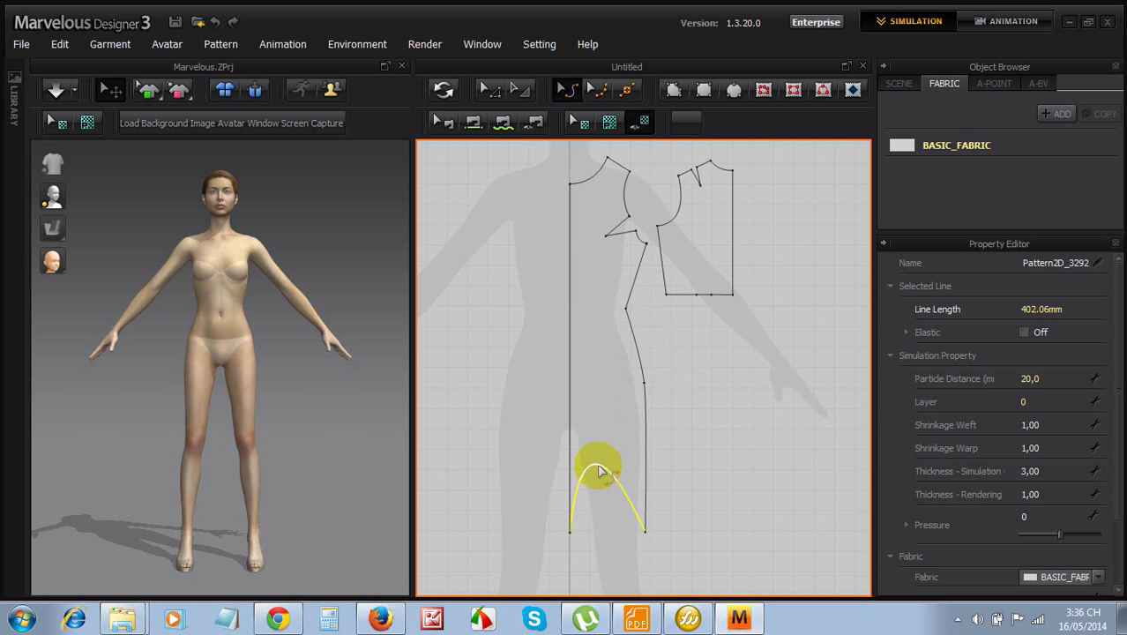
pyautogui.moveTo(599, 472); pyautogui.dragTo(604, 543)
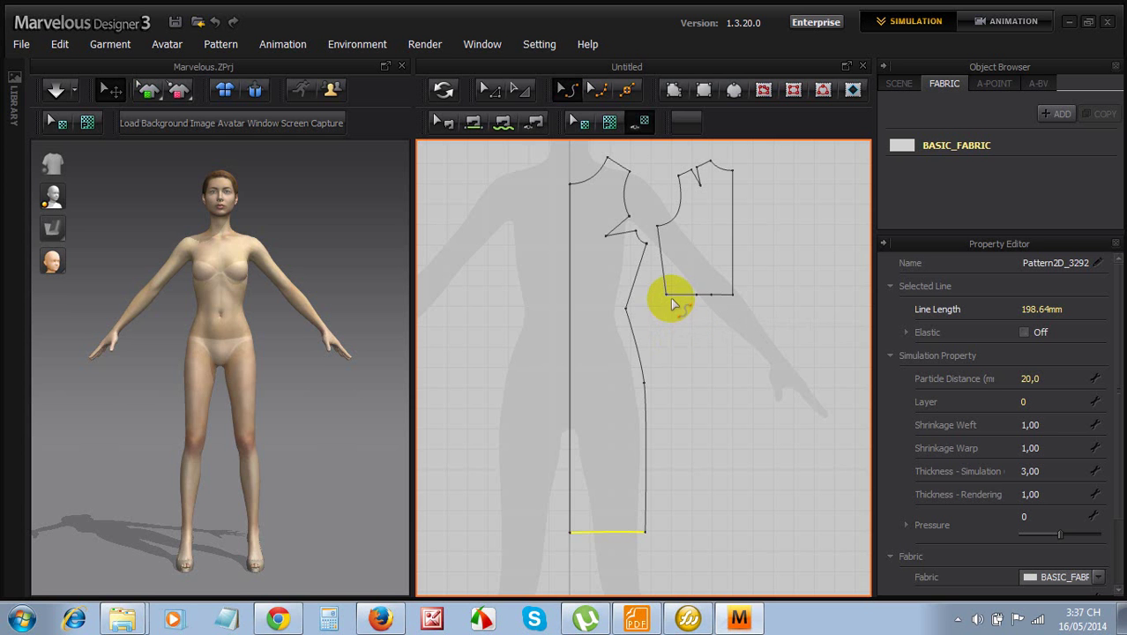
# Add a point on the back piece's waist edge about 30 mm from the side seam and lower the centre-back corner to the front hem level
pyautogui.click(627, 89)
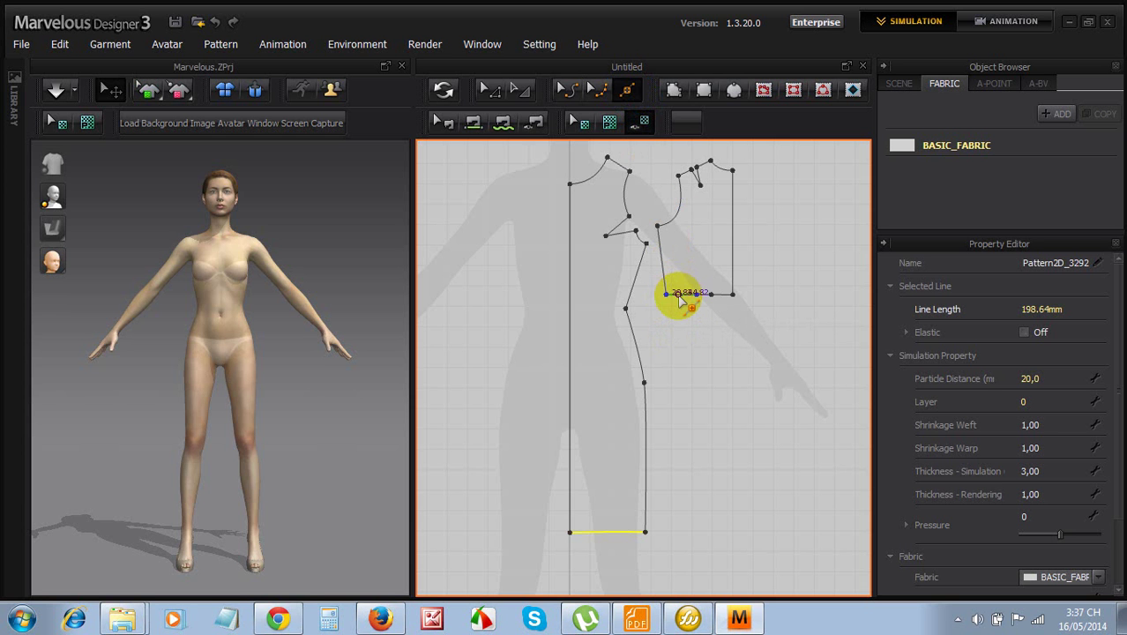
pyautogui.click(679, 298)
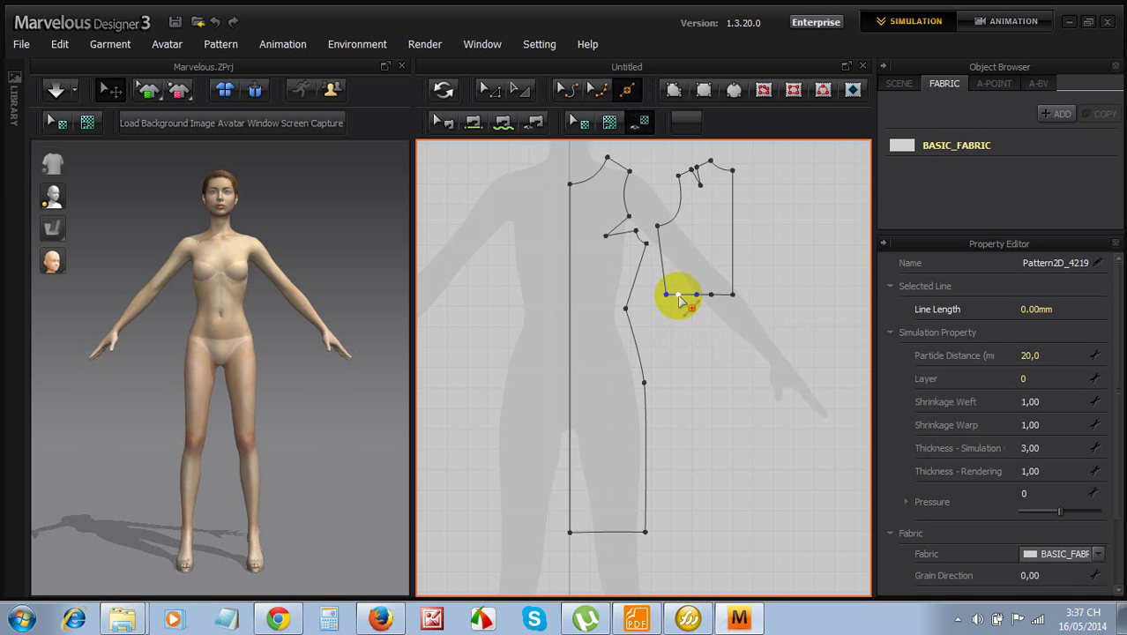
pyautogui.click(489, 90)
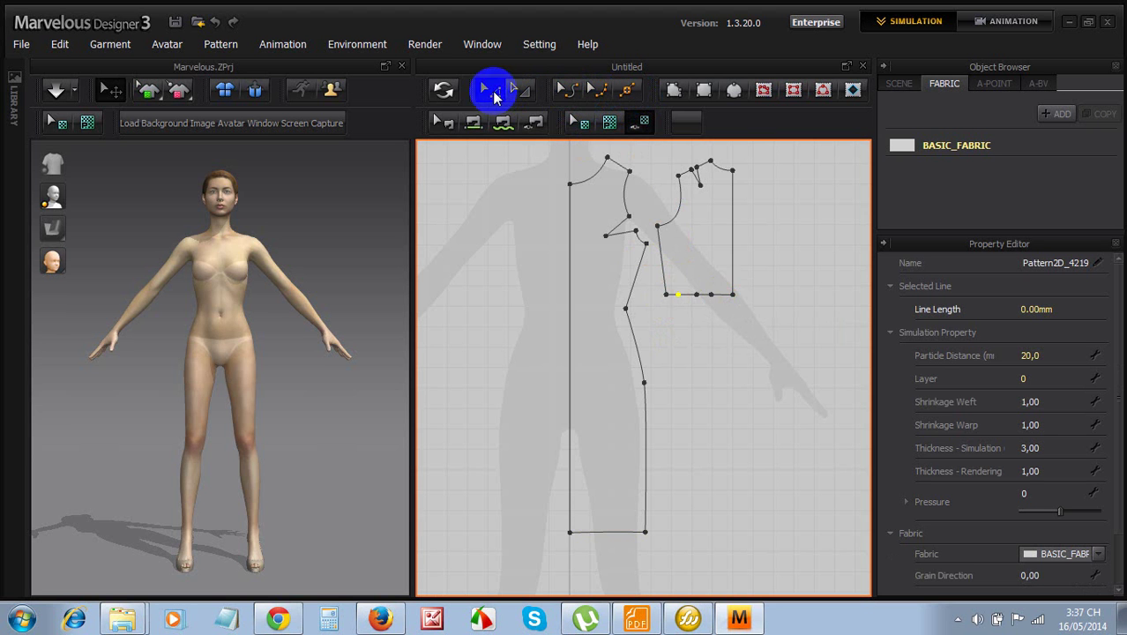
pyautogui.click(732, 294)
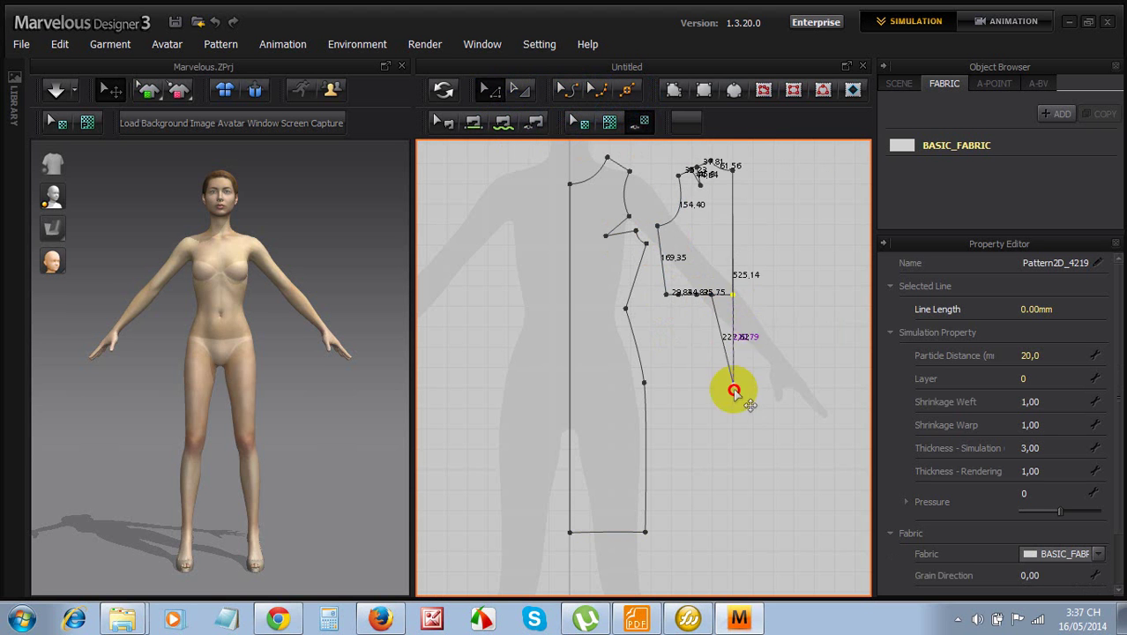
pyautogui.click(735, 530)
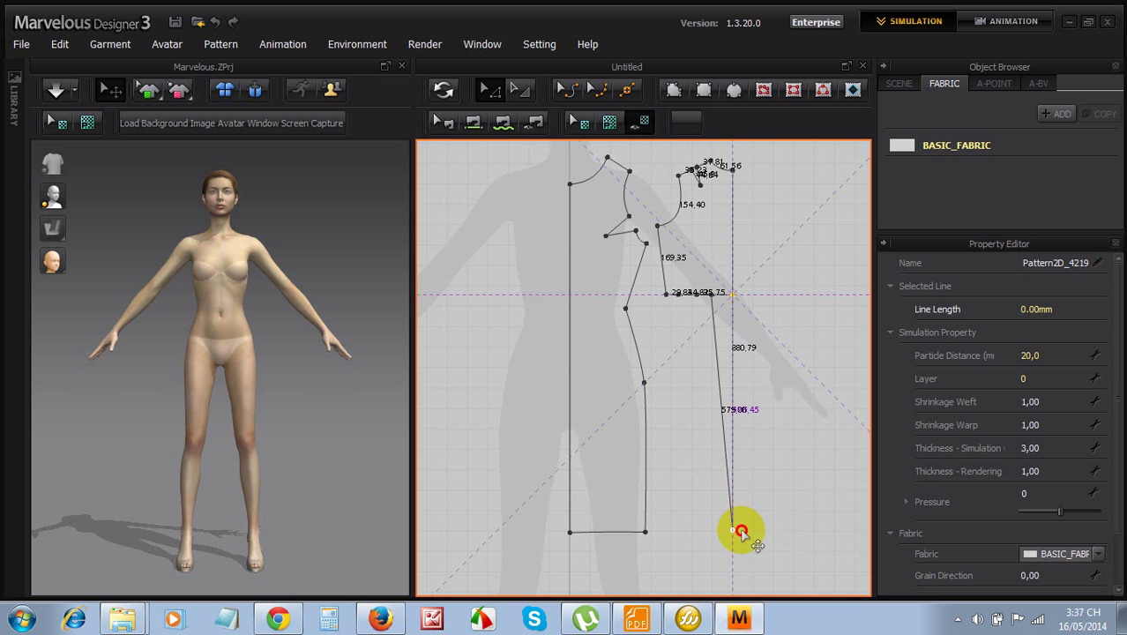
pyautogui.doubleClick(739, 531)
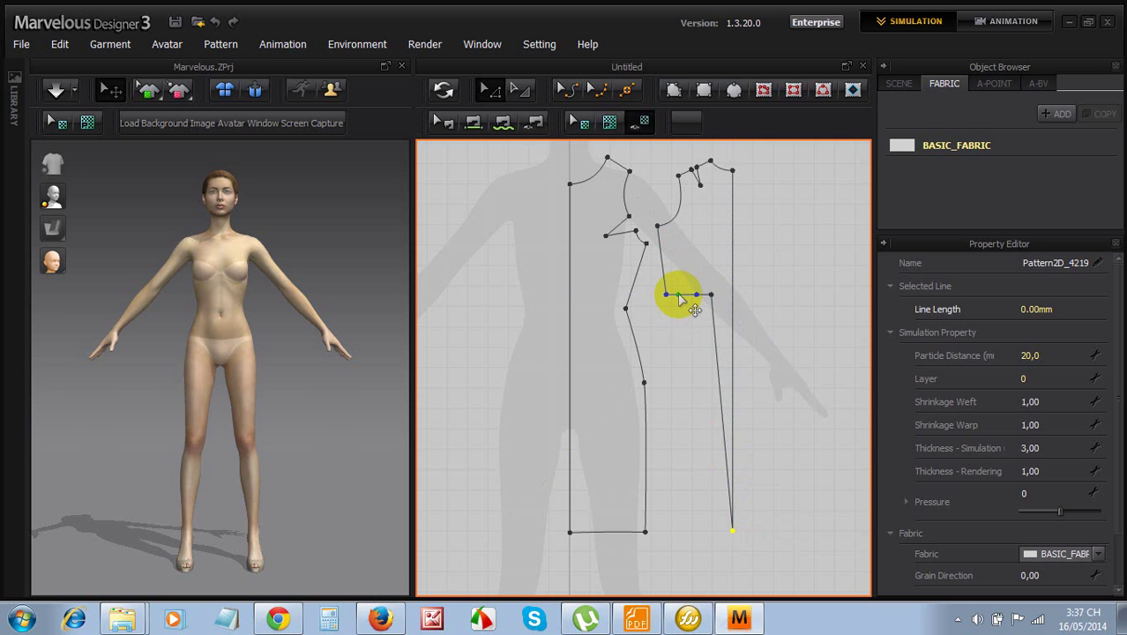
# Delete the back waist edge's two existing points between the newly added point and the centre back
pyautogui.moveTo(679, 297); pyautogui.dragTo(698, 297)
pyautogui.rightClick(696, 296)
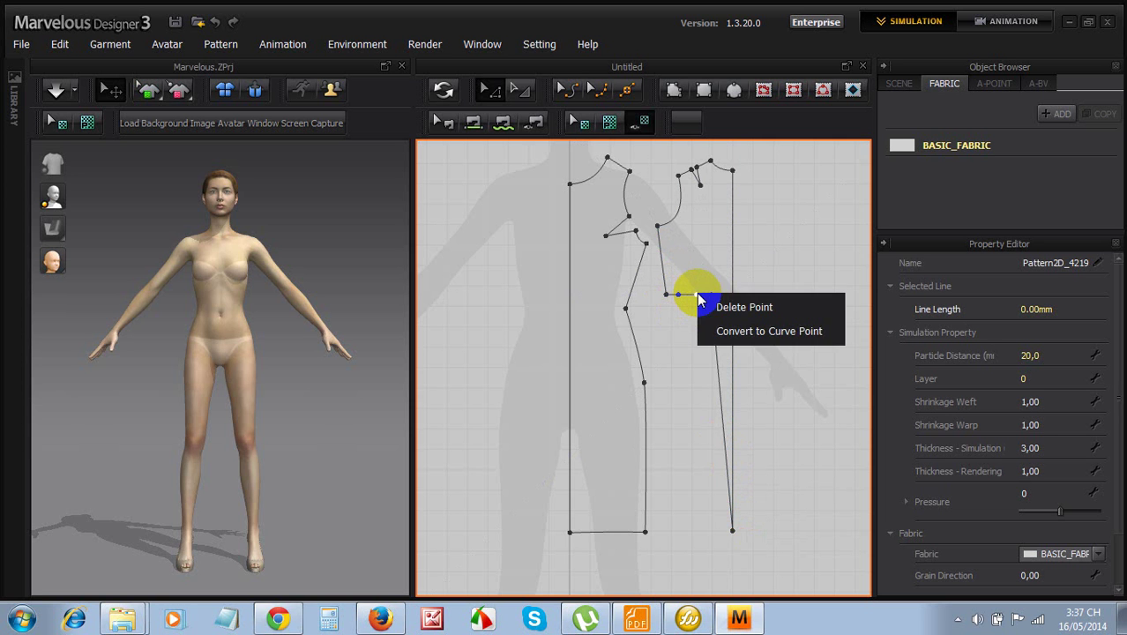
pyautogui.click(714, 300)
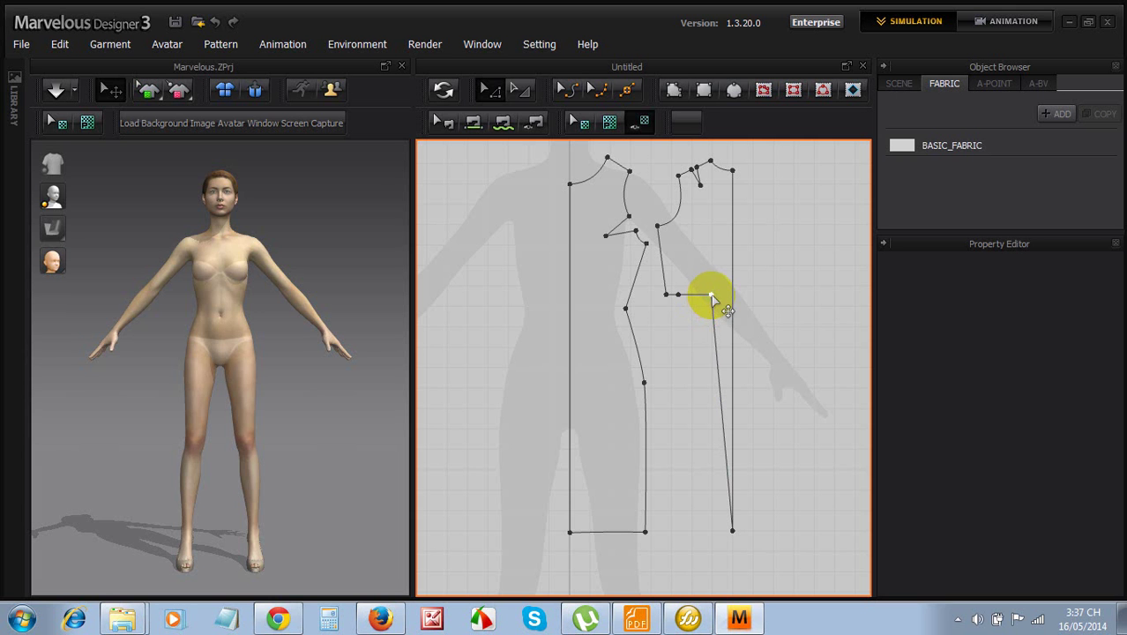
pyautogui.rightClick(717, 304)
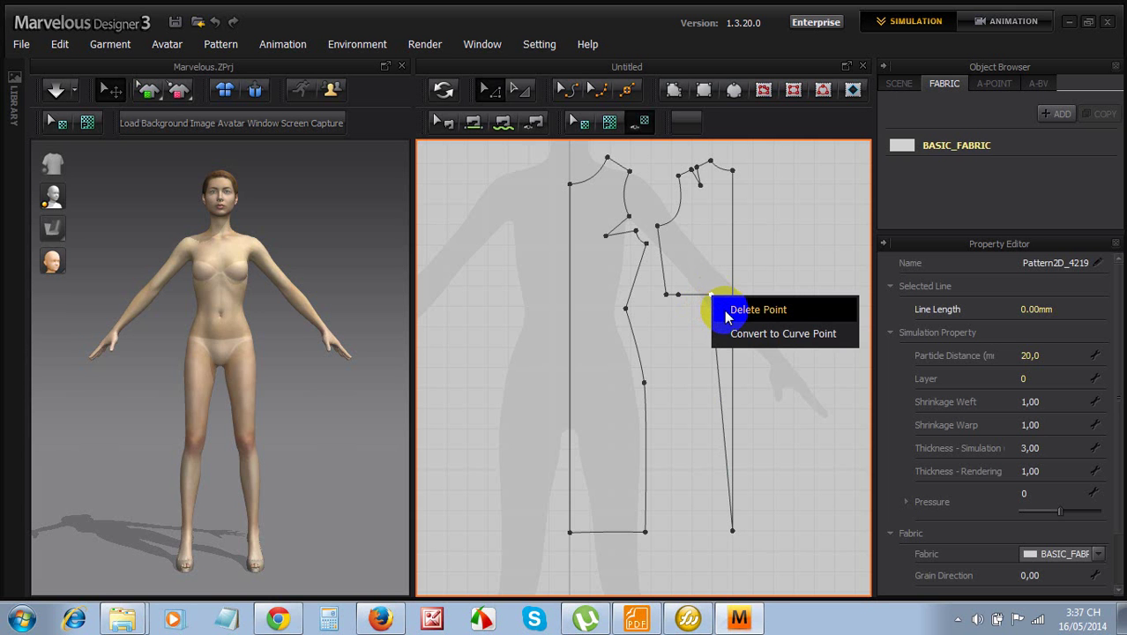
pyautogui.click(724, 310)
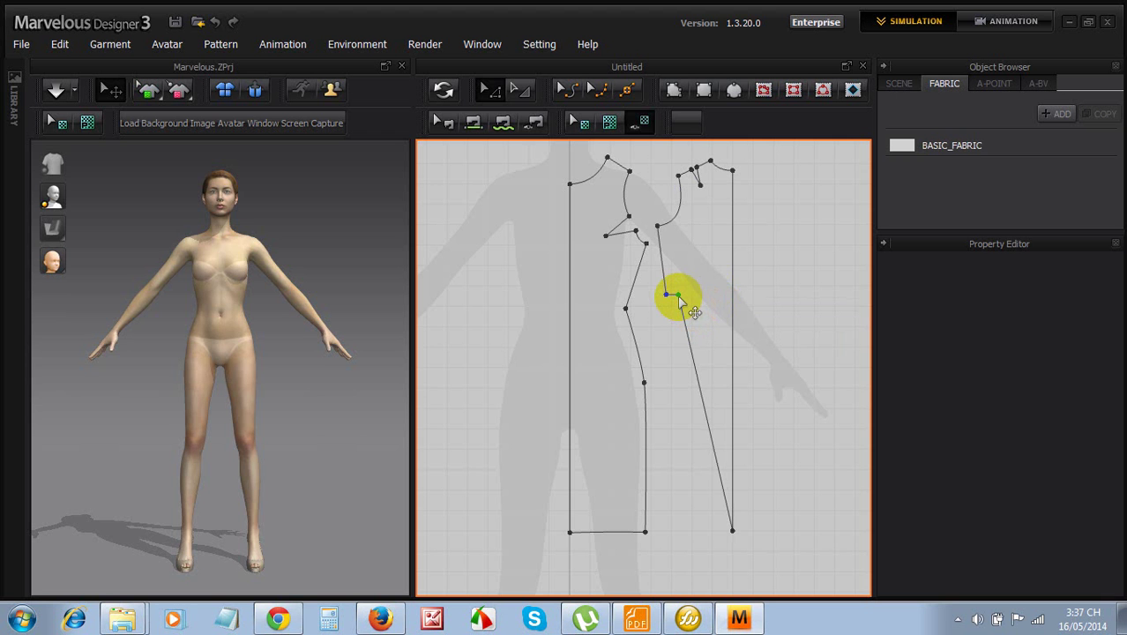
pyautogui.click(487, 92)
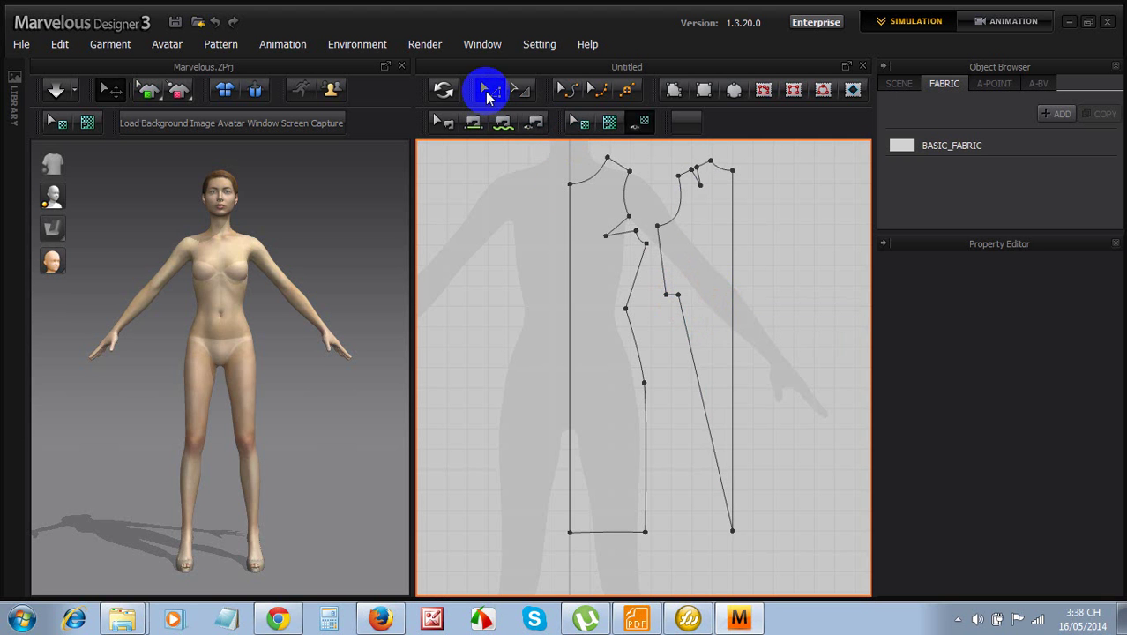
# Move the back piece's remaining waist-edge point down to hem level, forming a hem about 182 mm wide
pyautogui.click(674, 296)
pyautogui.moveTo(676, 298); pyautogui.dragTo(656, 529)
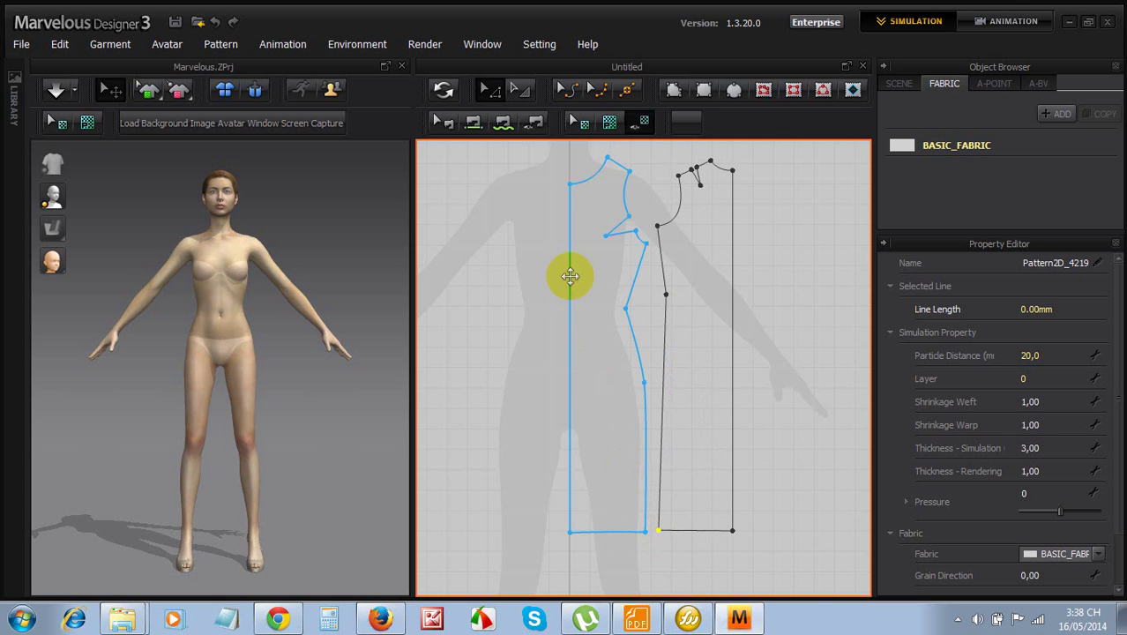
pyautogui.click(535, 261)
# Show the line lengths on the pattern pieces
pyautogui.rightClick(536, 262)
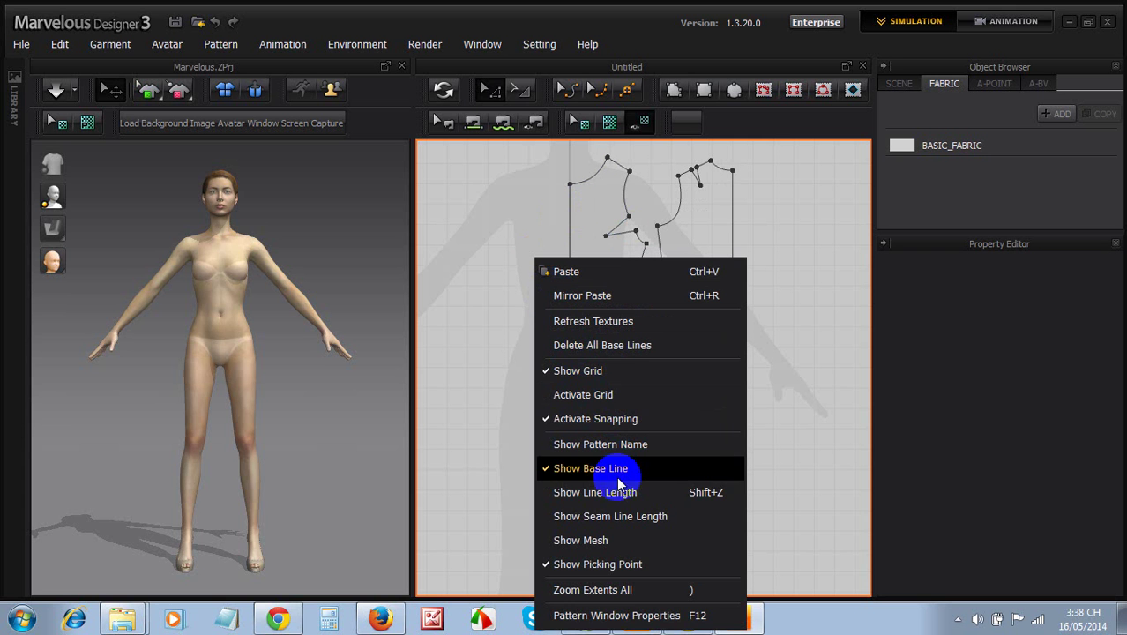
pyautogui.click(624, 515)
pyautogui.click(635, 453)
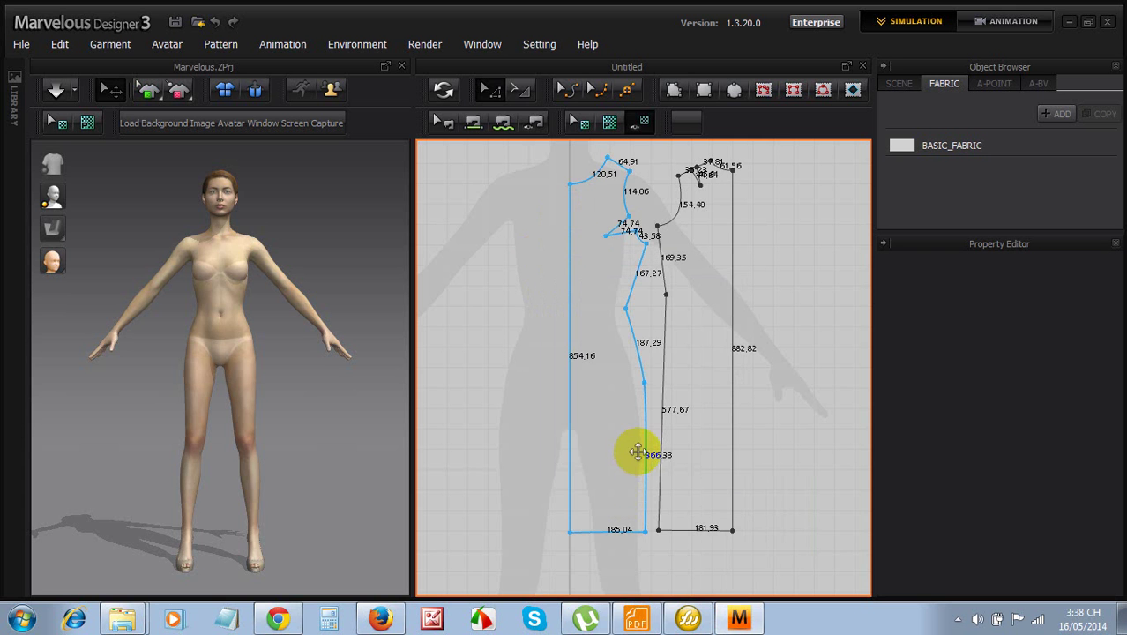
# Compare the hem levels and edge lengths of the front and back pieces around their side-seam corners
pyautogui.click(679, 503)
pyautogui.scroll(3, 679, 503)
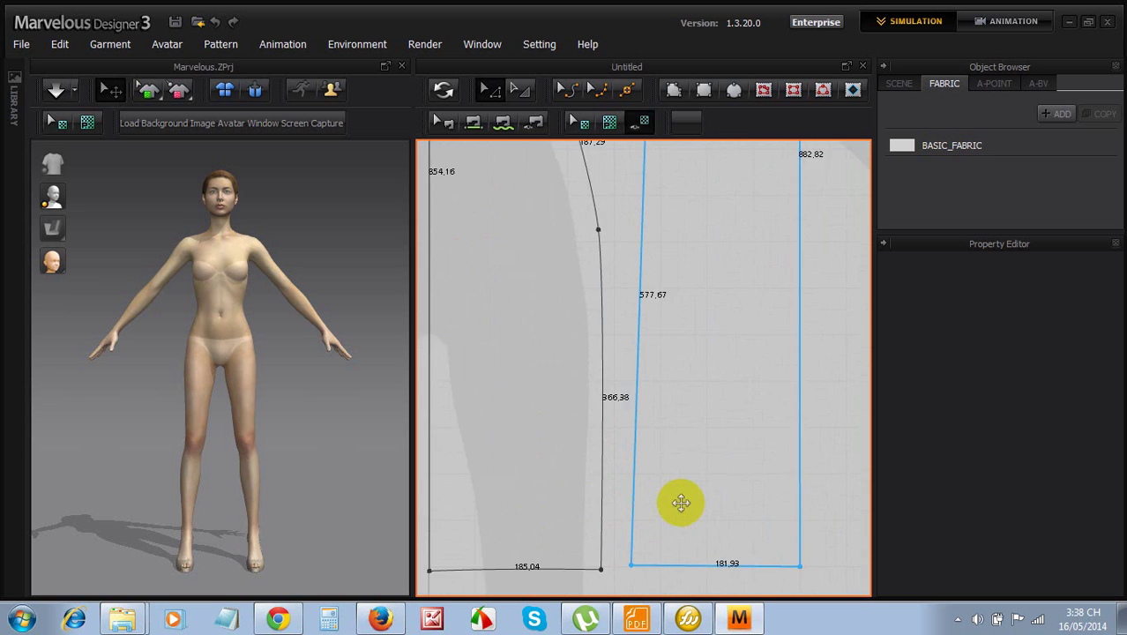
pyautogui.scroll(-5, 674, 503)
pyautogui.click(663, 552)
pyautogui.scroll(5, 661, 550)
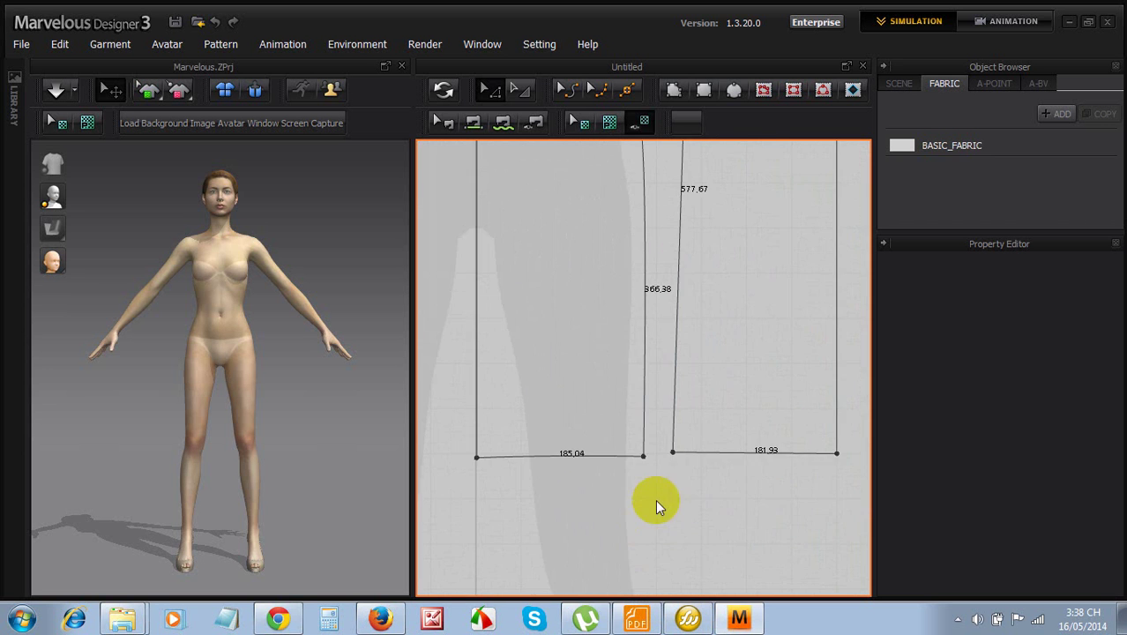
pyautogui.click(686, 403)
pyautogui.click(709, 437)
pyautogui.scroll(-5, 710, 437)
pyautogui.scroll(3, 710, 436)
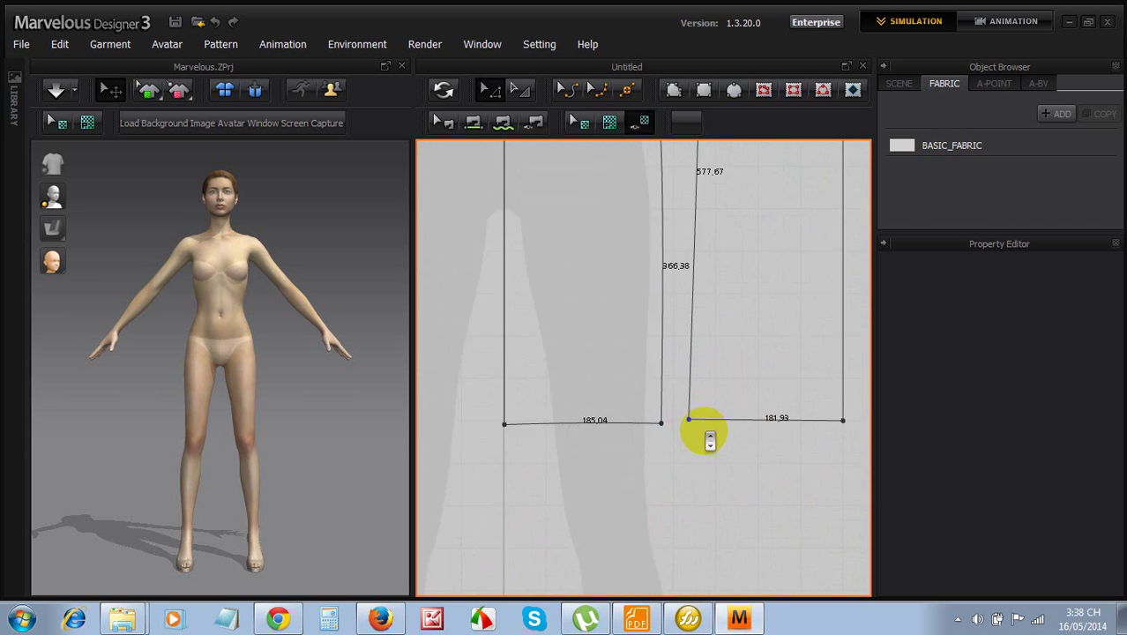
pyautogui.scroll(-3, 709, 438)
pyautogui.scroll(-3, 709, 438)
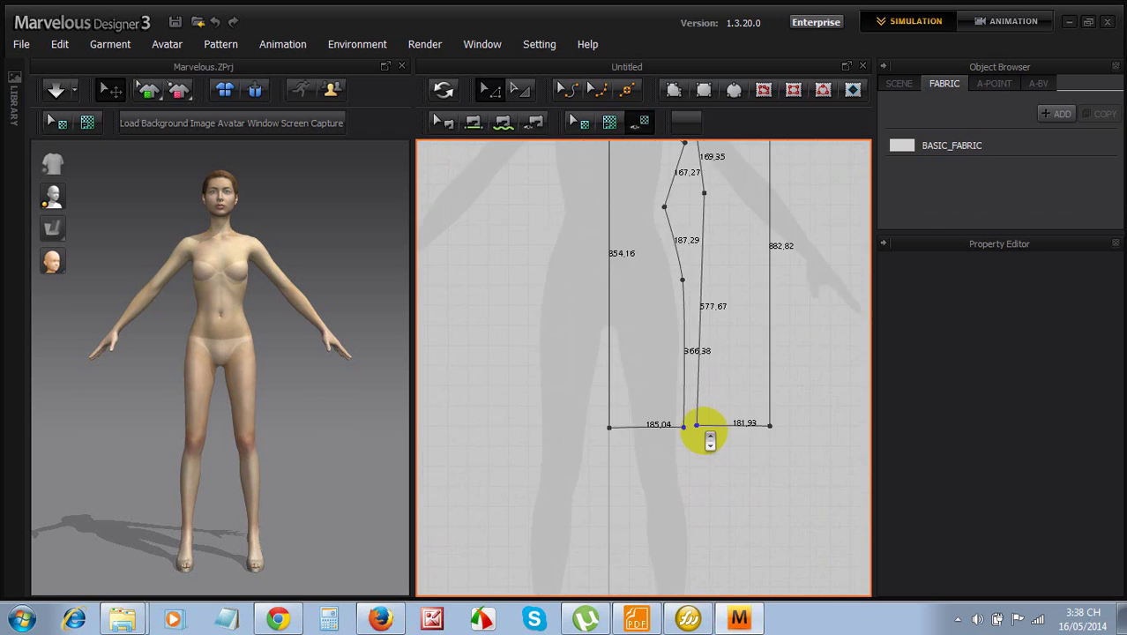
# Lower the back piece's side-seam hem corner slightly to align with the front hem corner
pyautogui.scroll(5, 710, 438)
pyautogui.click(625, 181)
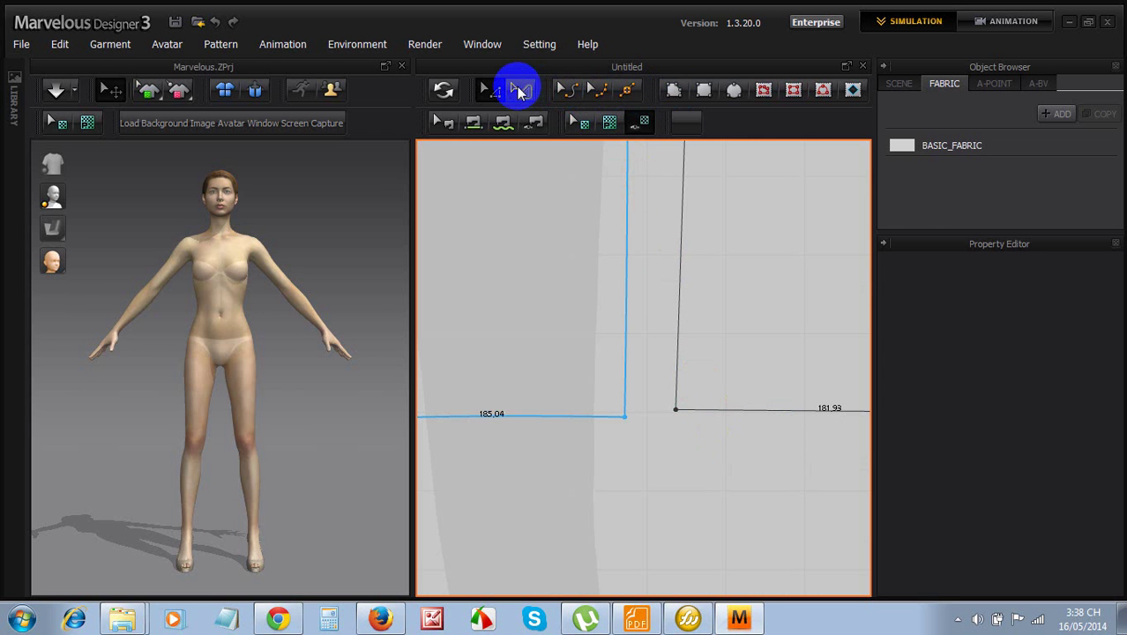
pyautogui.click(501, 91)
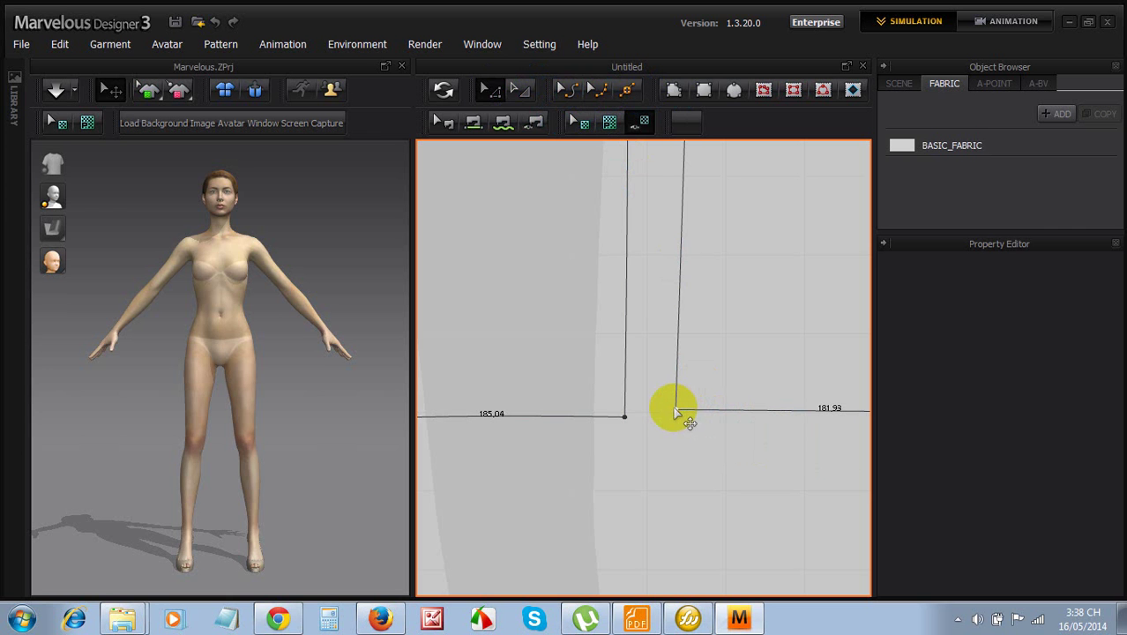
pyautogui.moveTo(675, 412); pyautogui.dragTo(676, 421)
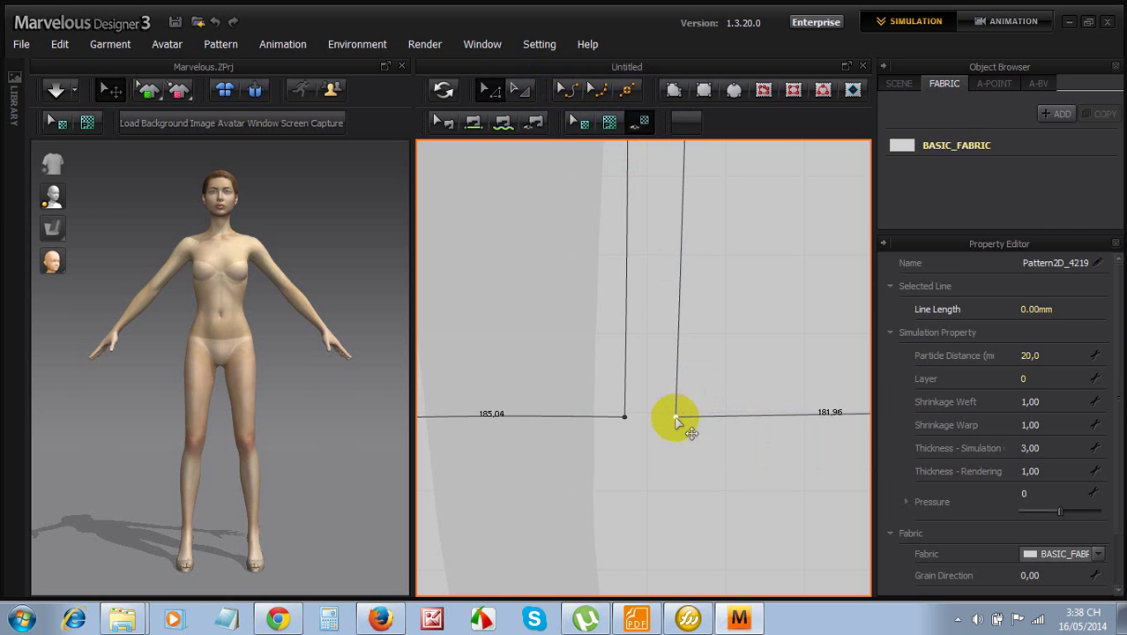
# Lower the back piece's centre-back hem corner slightly so it lines up with the side-seam hem corner
pyautogui.scroll(-4, 767, 449)
pyautogui.scroll(2, 752, 445)
pyautogui.scroll(-2, 762, 443)
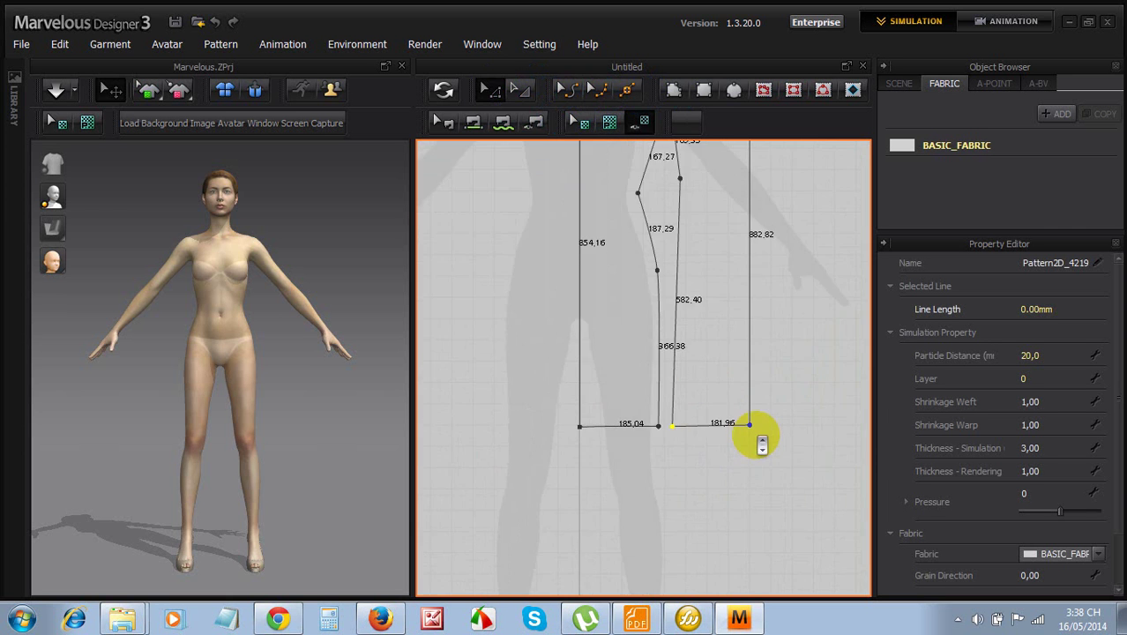
pyautogui.scroll(-3, 762, 445)
pyautogui.scroll(5, 769, 251)
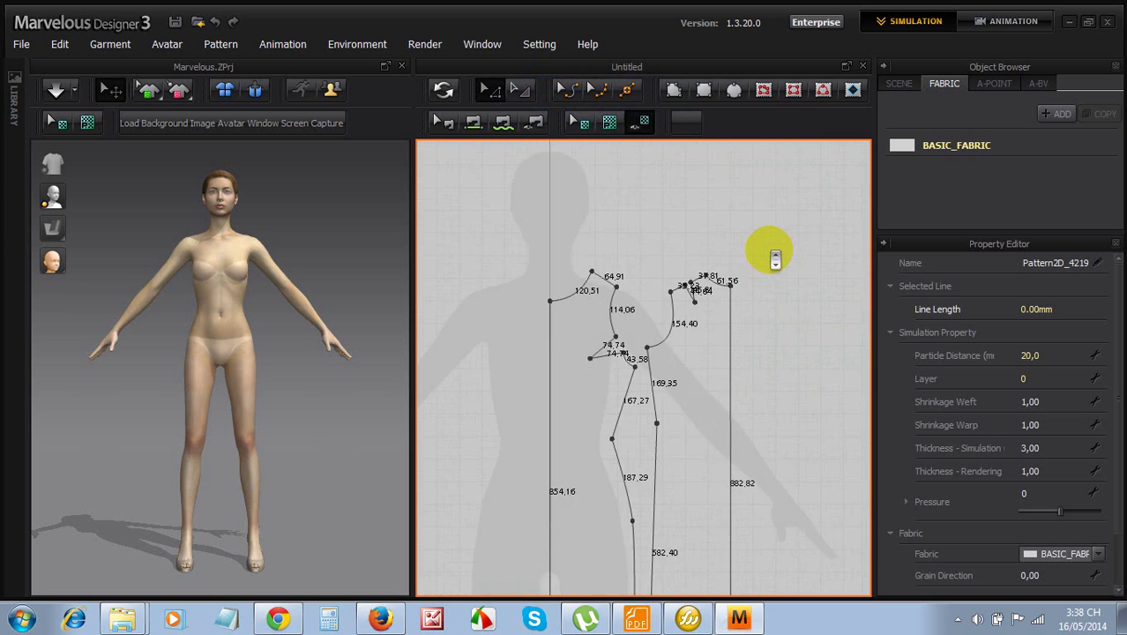
pyautogui.scroll(-5, 742, 395)
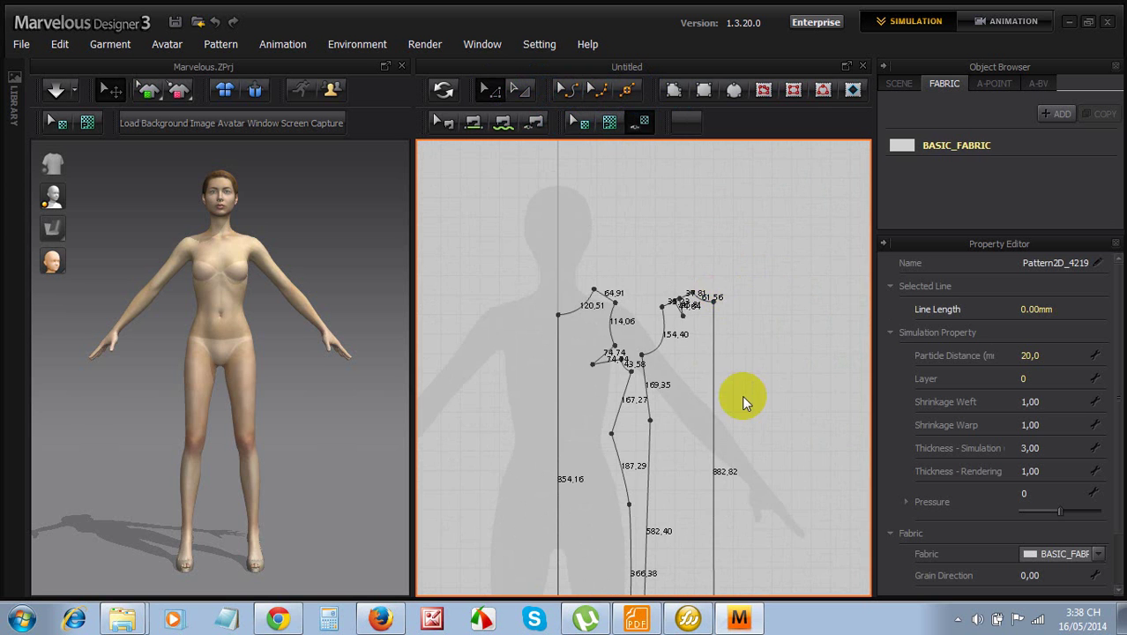
pyautogui.scroll(5, 718, 463)
pyautogui.scroll(5, 717, 462)
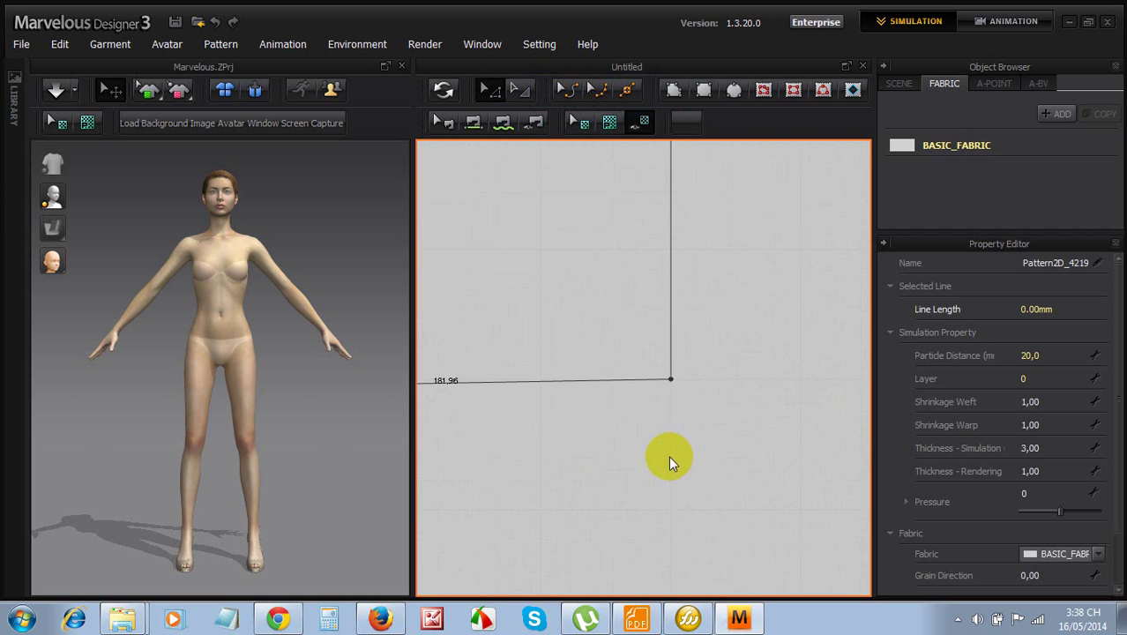
pyautogui.scroll(-5, 733, 451)
pyautogui.scroll(2, 681, 454)
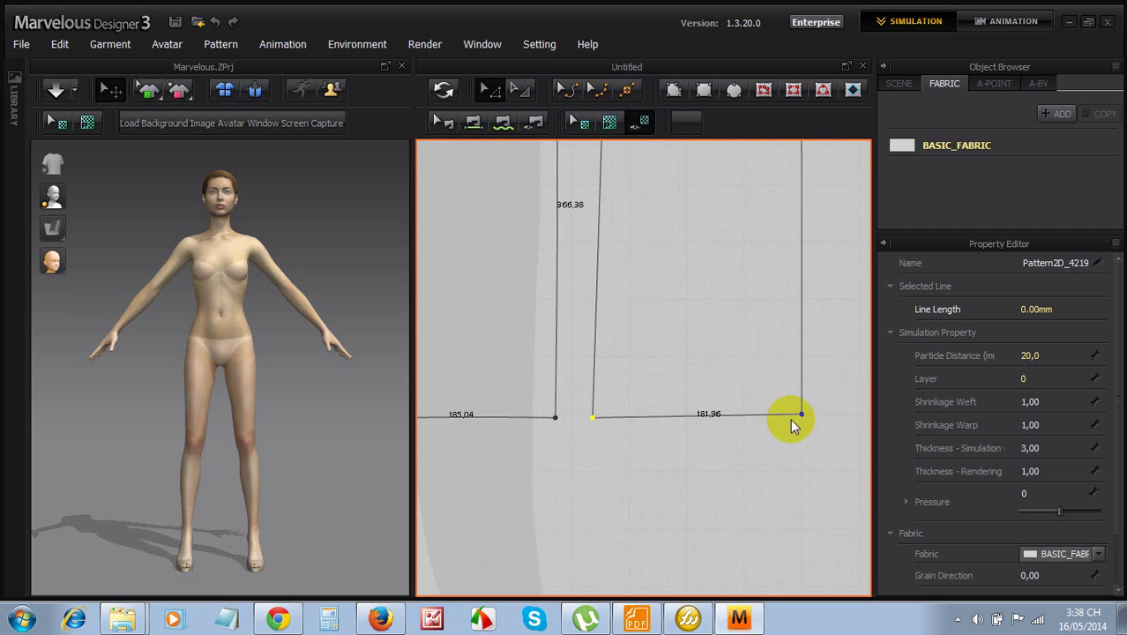
pyautogui.moveTo(801, 416); pyautogui.dragTo(800, 418)
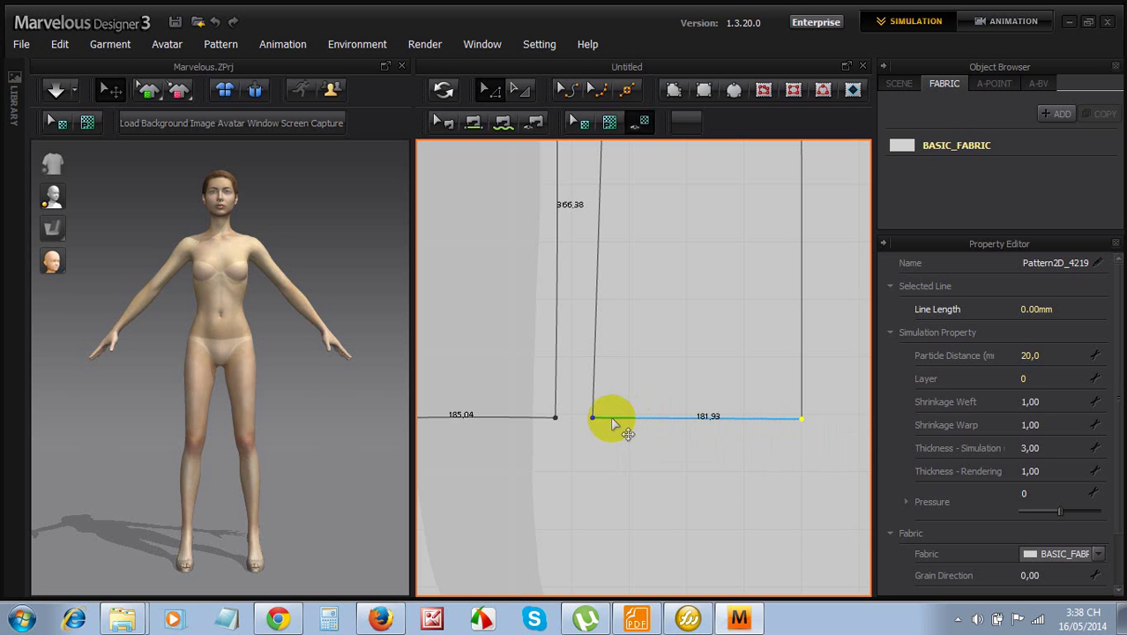
# Try to split the back hem line 18.04 mm from the centre-back corner, then undo the split
pyautogui.click(624, 90)
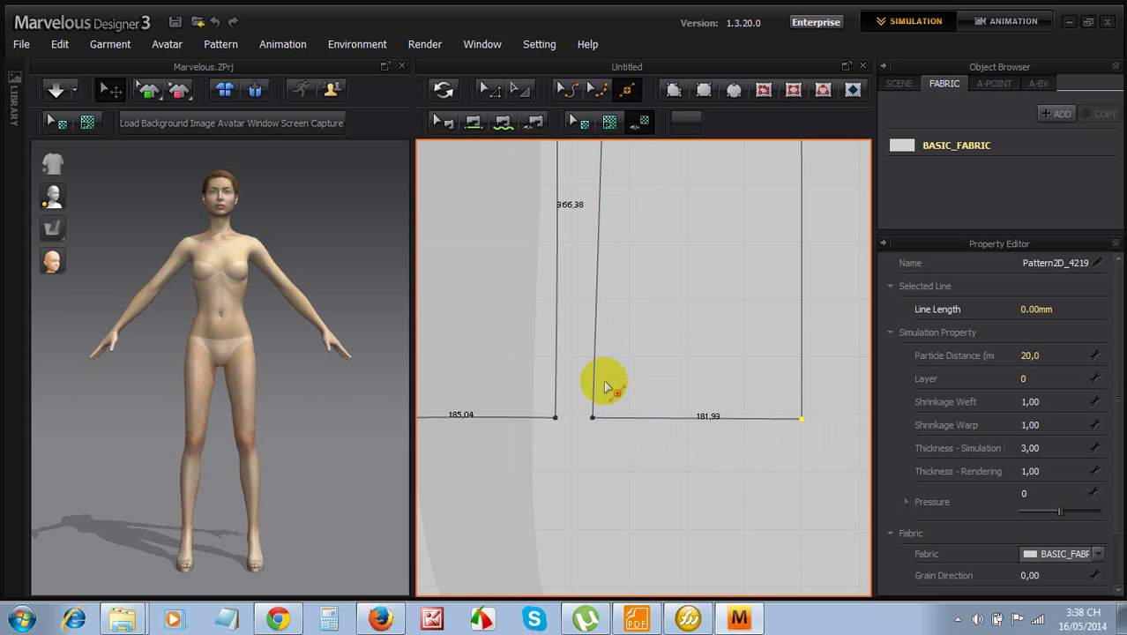
pyautogui.click(602, 419)
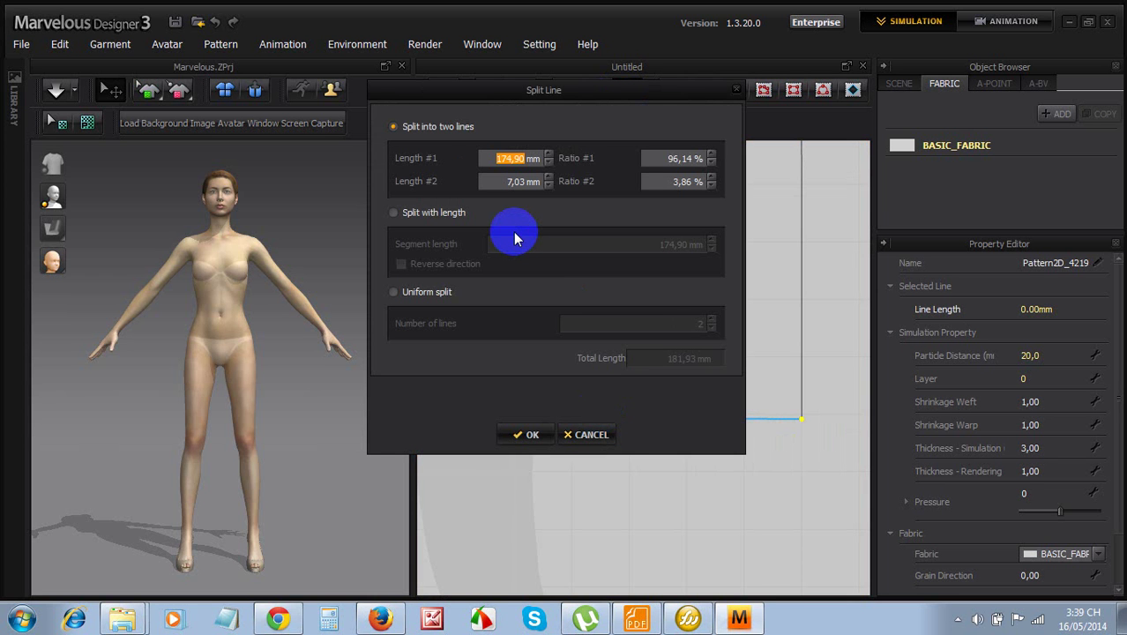
pyautogui.write('18')
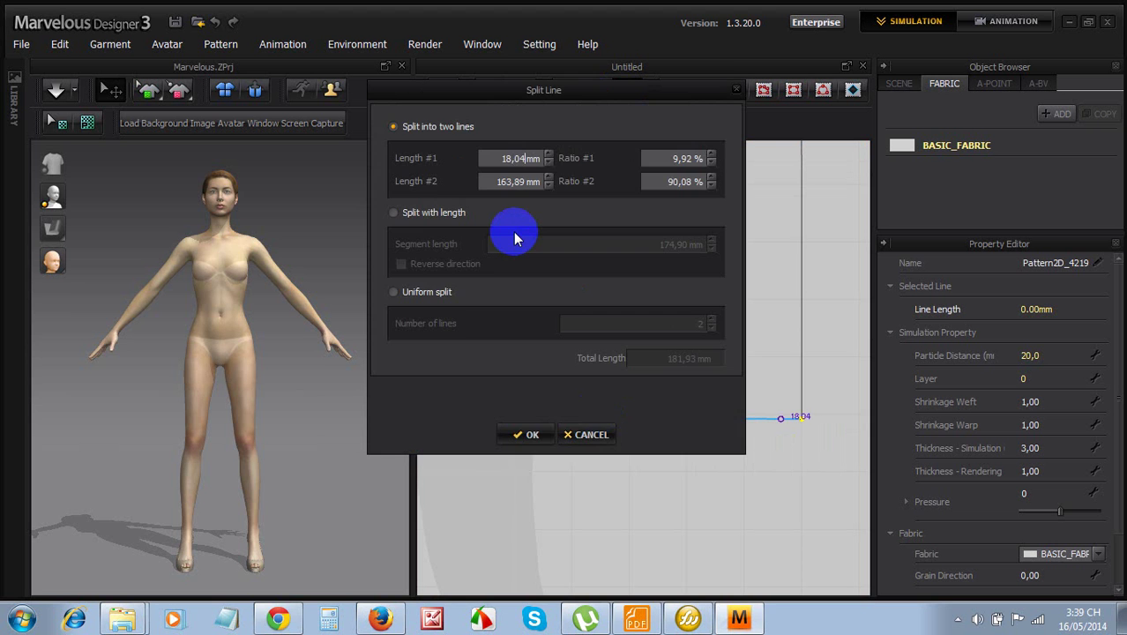
pyautogui.press('Return')
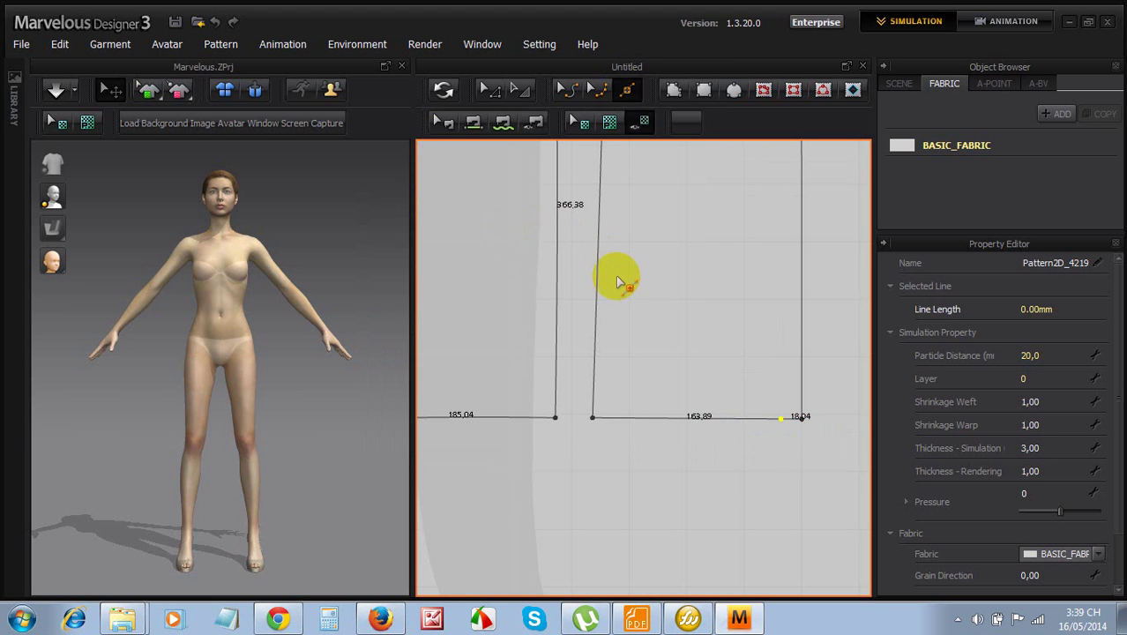
pyautogui.hotkey('ctrl', 'z')
# Try to split the back hem line 18.04 mm from the side-seam corner, then undo the split
pyautogui.rightClick(607, 417)
pyautogui.click(621, 428)
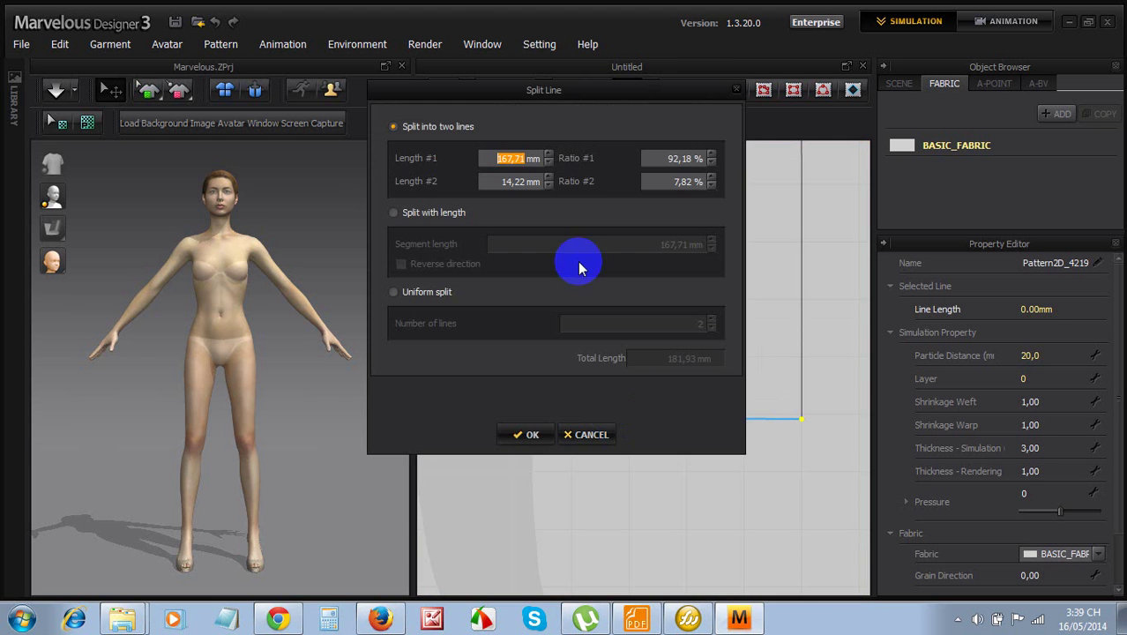
pyautogui.doubleClick(526, 182)
pyautogui.write('1')
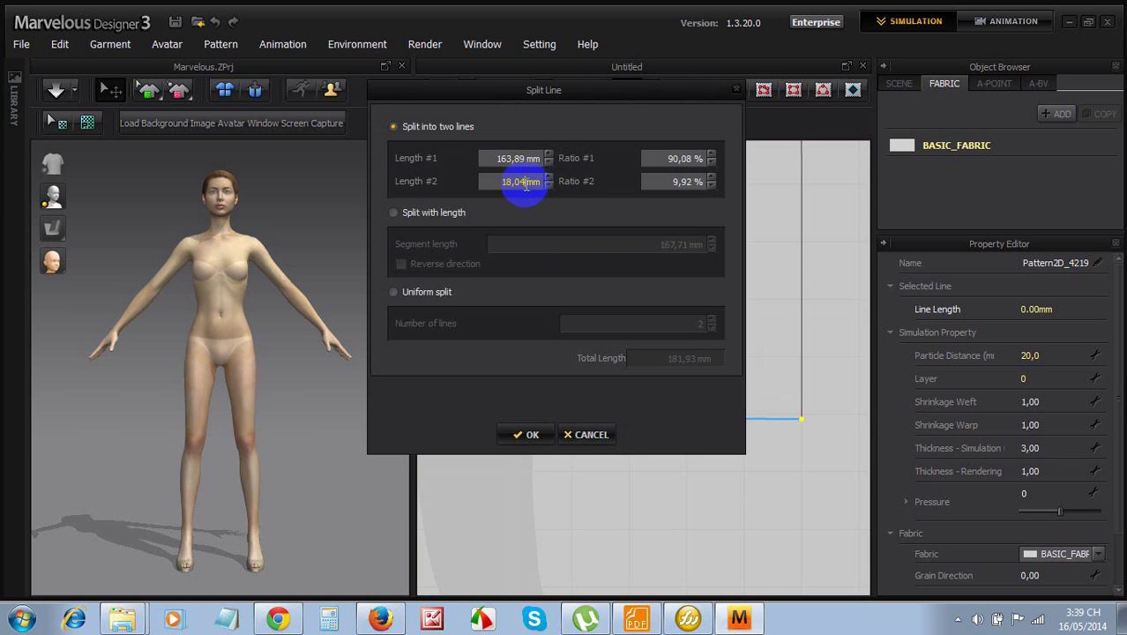
pyautogui.press('Return')
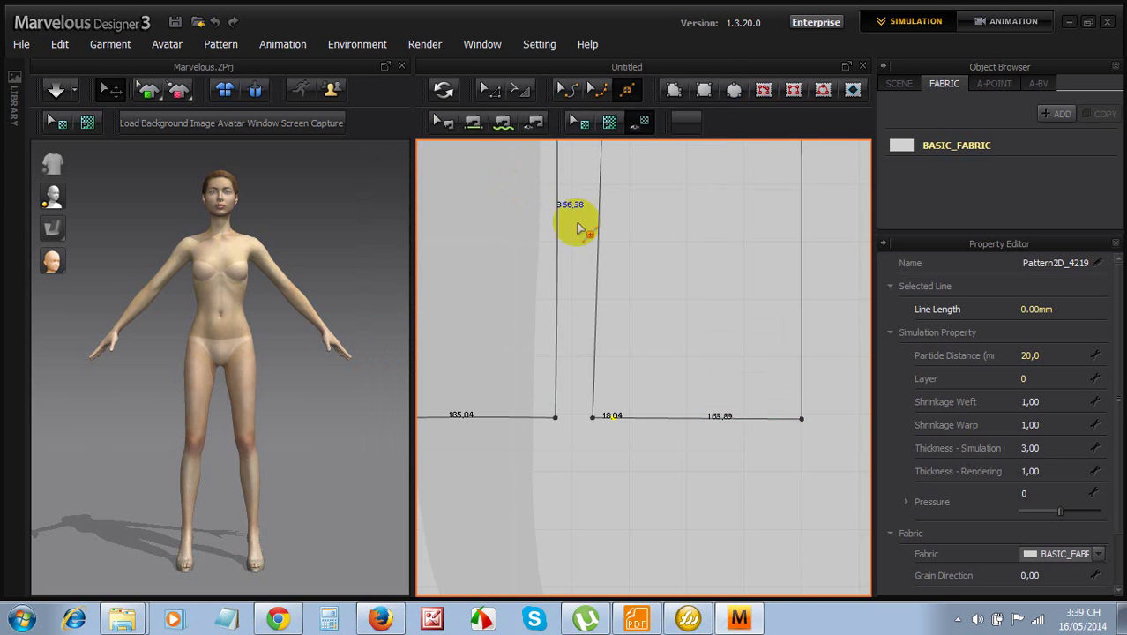
pyautogui.scroll(-3, 705, 414)
pyautogui.scroll(4, 707, 420)
pyautogui.scroll(3, 679, 430)
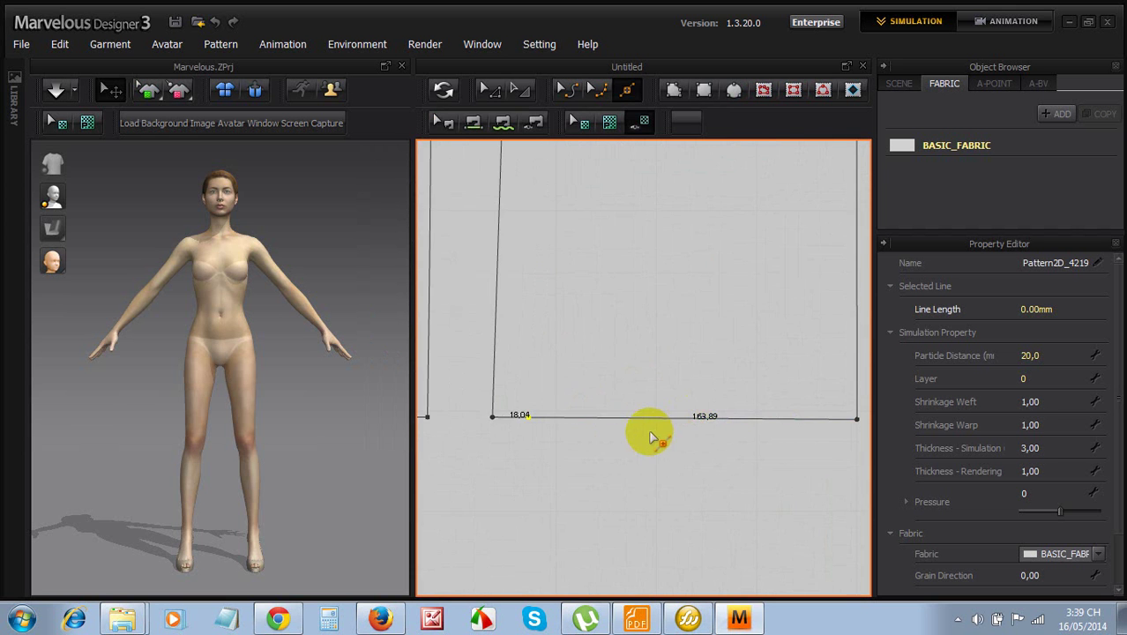
pyautogui.scroll(-6, 661, 442)
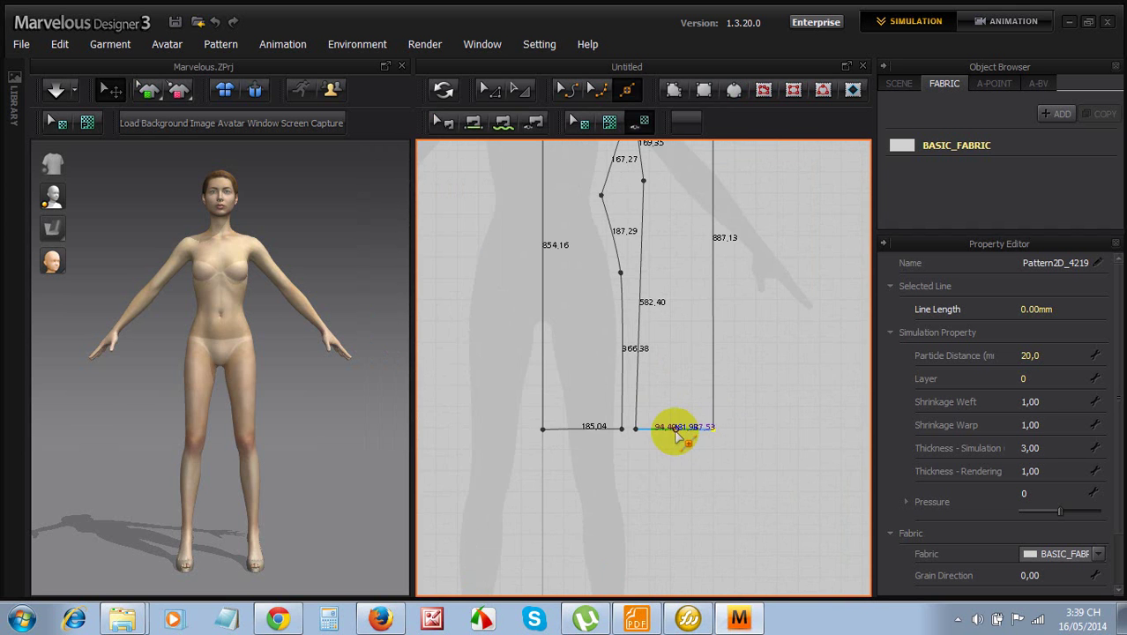
pyautogui.scroll(3, 667, 437)
pyautogui.click(620, 425)
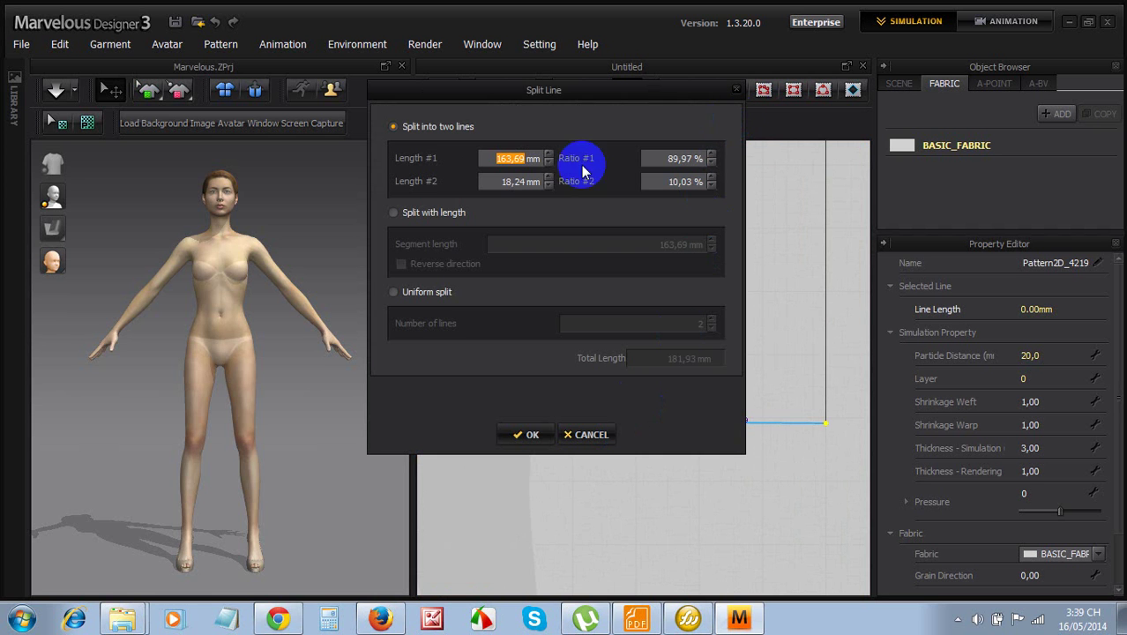
pyautogui.click(737, 90)
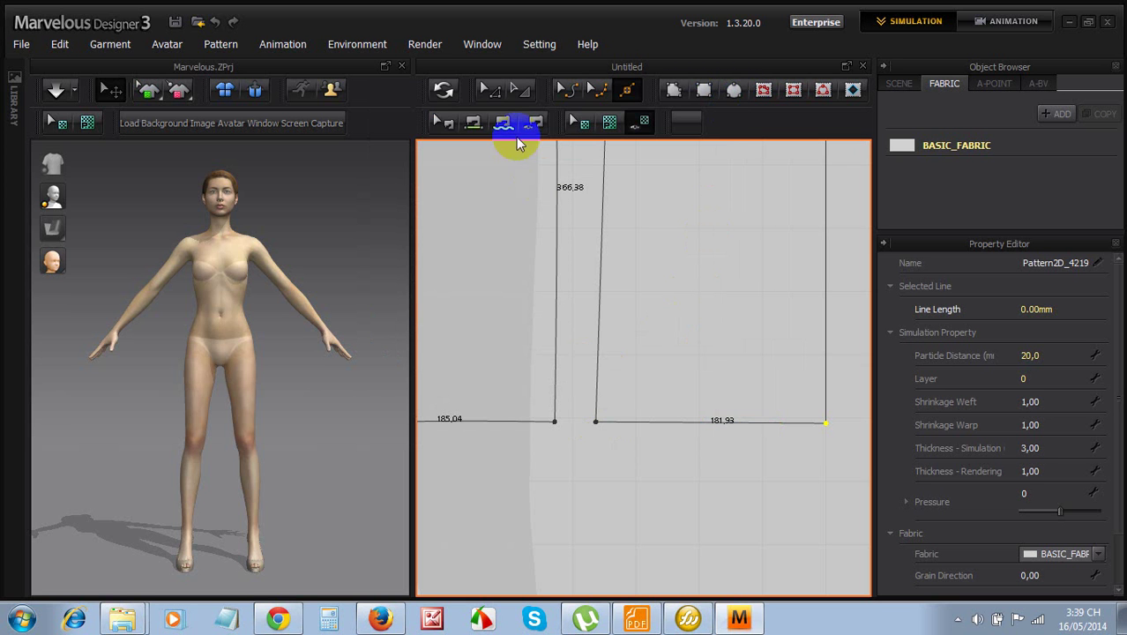
# Move the back piece's side-seam hem corner outward, widening the hem to about 190 mm
pyautogui.click(481, 91)
pyautogui.click(596, 363)
pyautogui.click(597, 424)
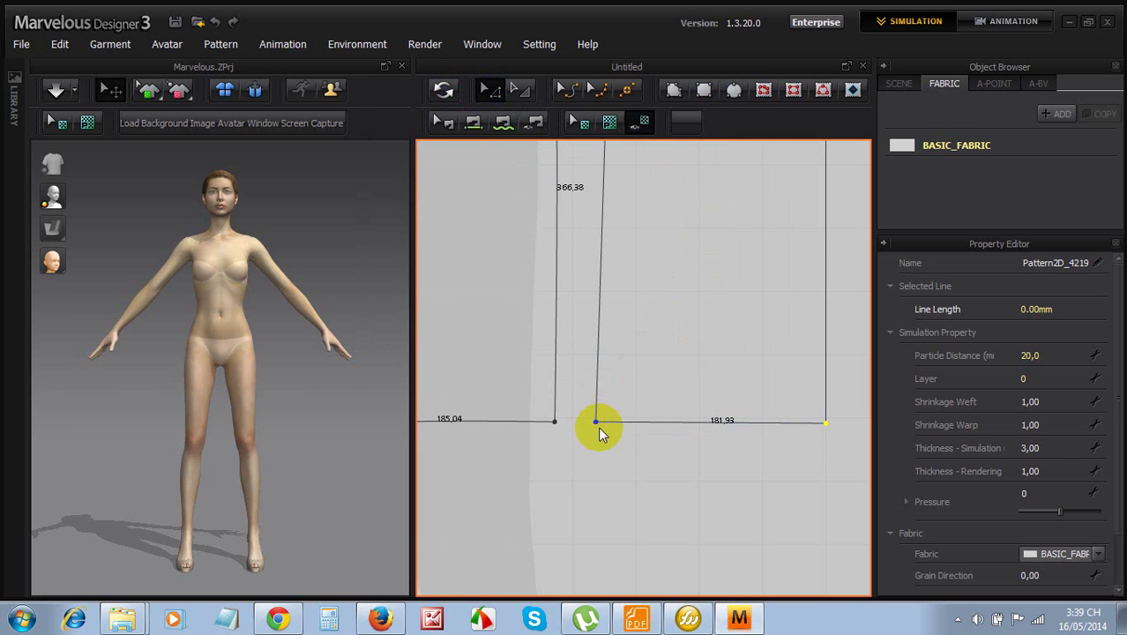
pyautogui.moveTo(596, 424); pyautogui.dragTo(585, 423)
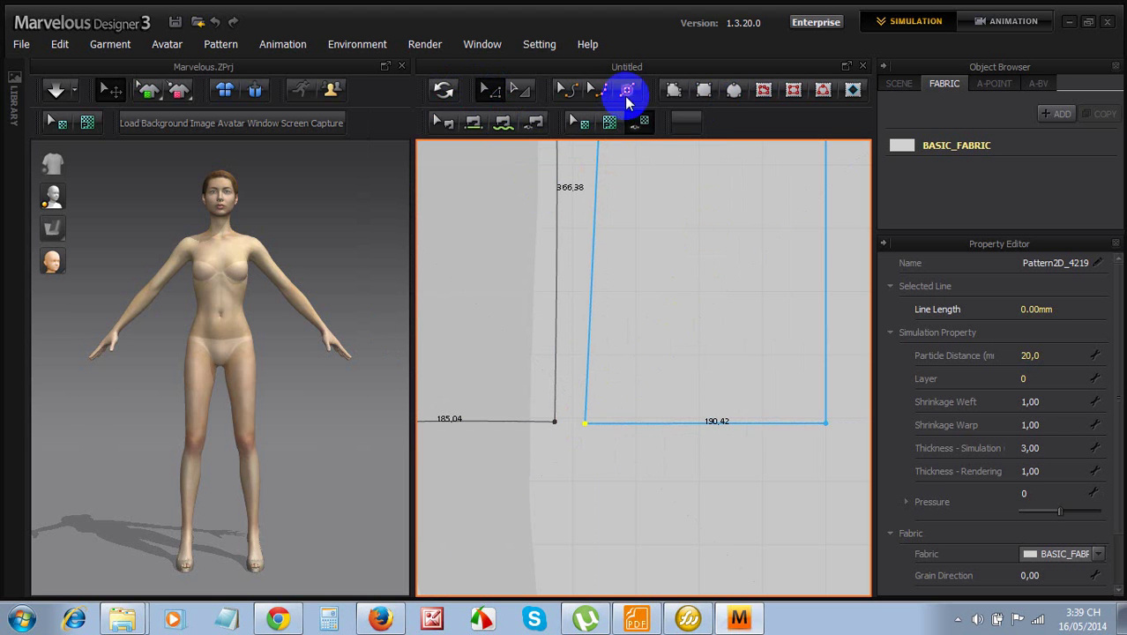
# Try to split the back hem line 185.04 mm from the side-seam corner, then delete the new point
pyautogui.click(627, 92)
pyautogui.rightClick(605, 426)
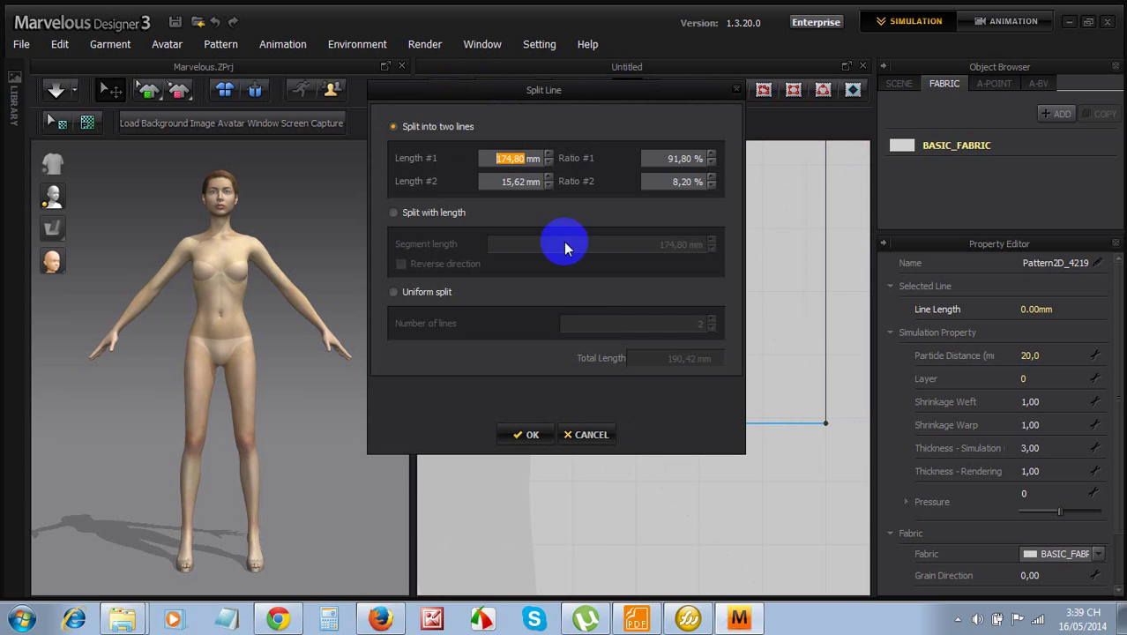
pyautogui.click(510, 182)
pyautogui.write('1')
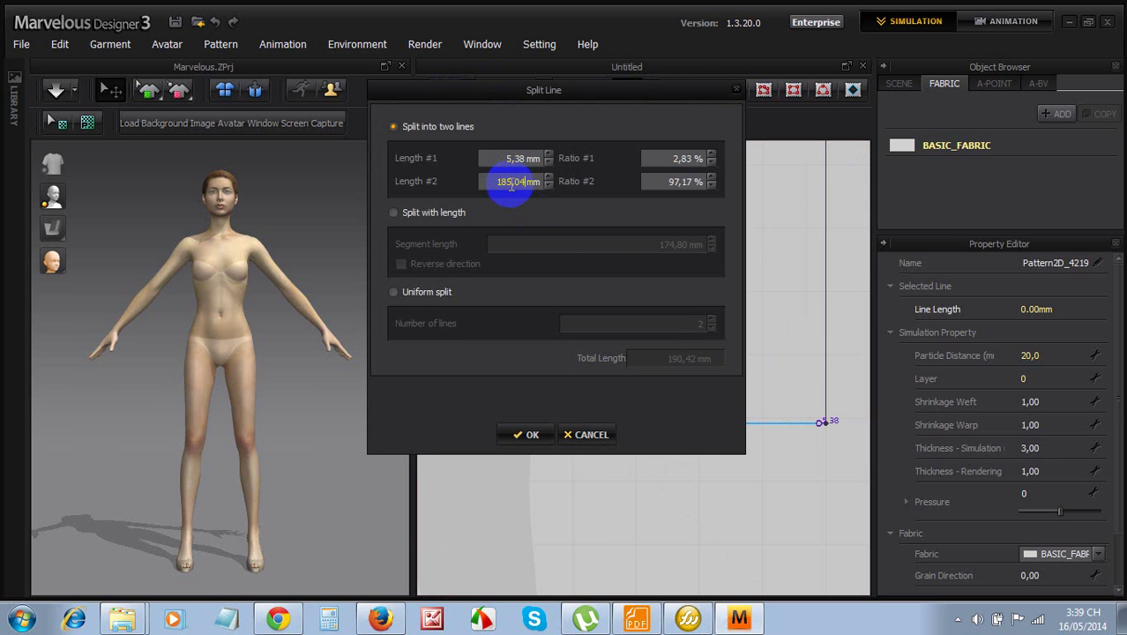
pyautogui.press('Return')
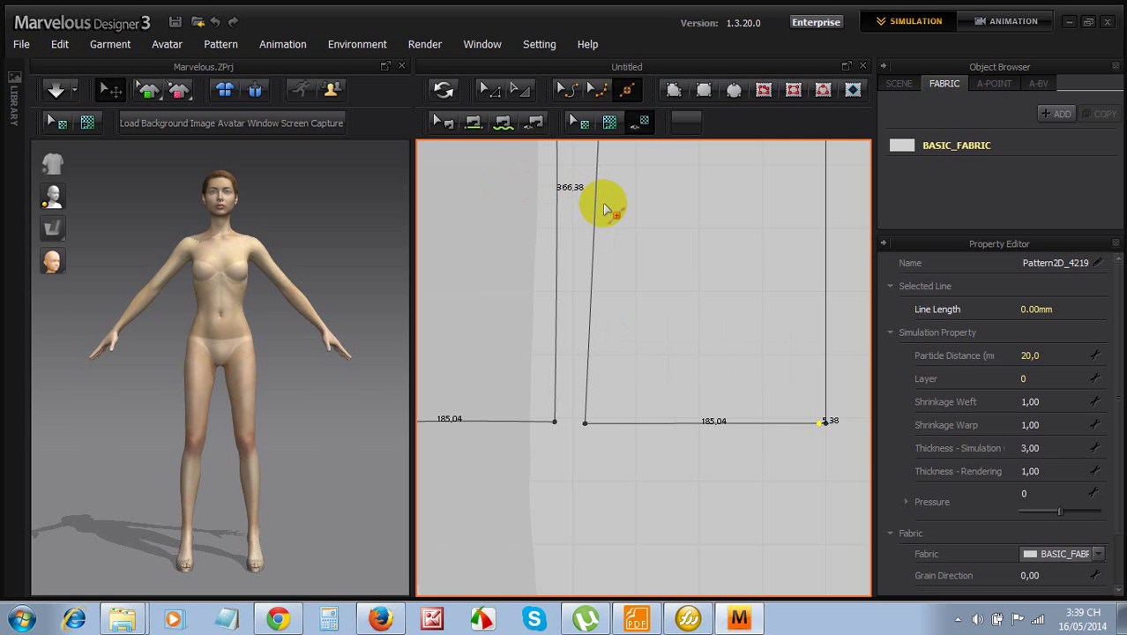
pyautogui.press('Delete')
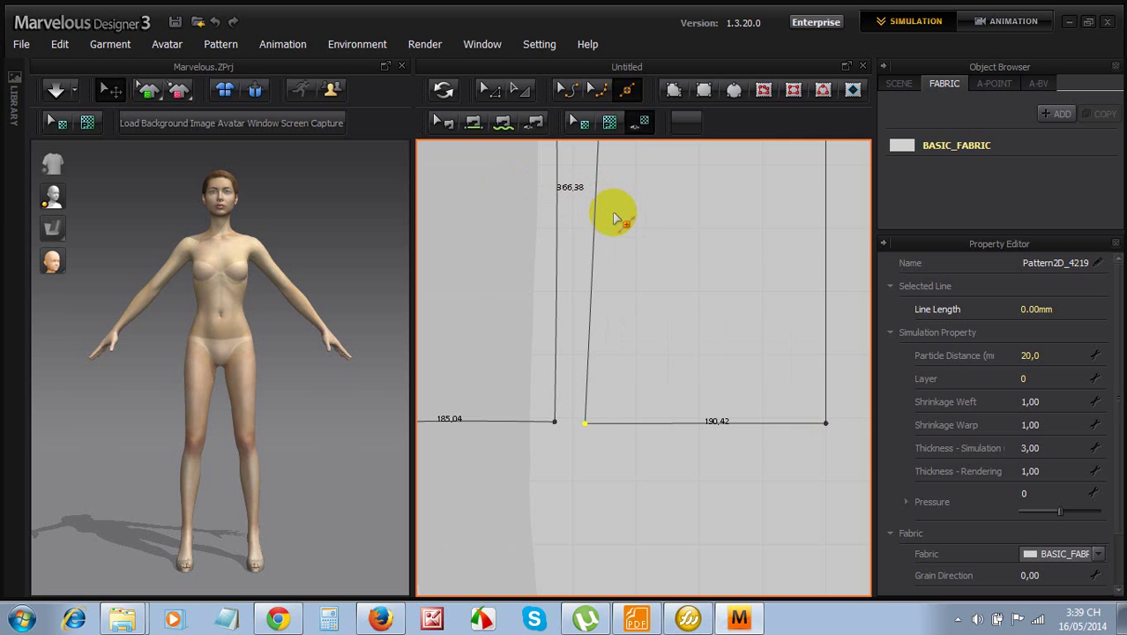
# Split the back piece's hem line 185.04 mm from the centre-back corner
pyautogui.click(595, 421)
pyautogui.rightClick(597, 423)
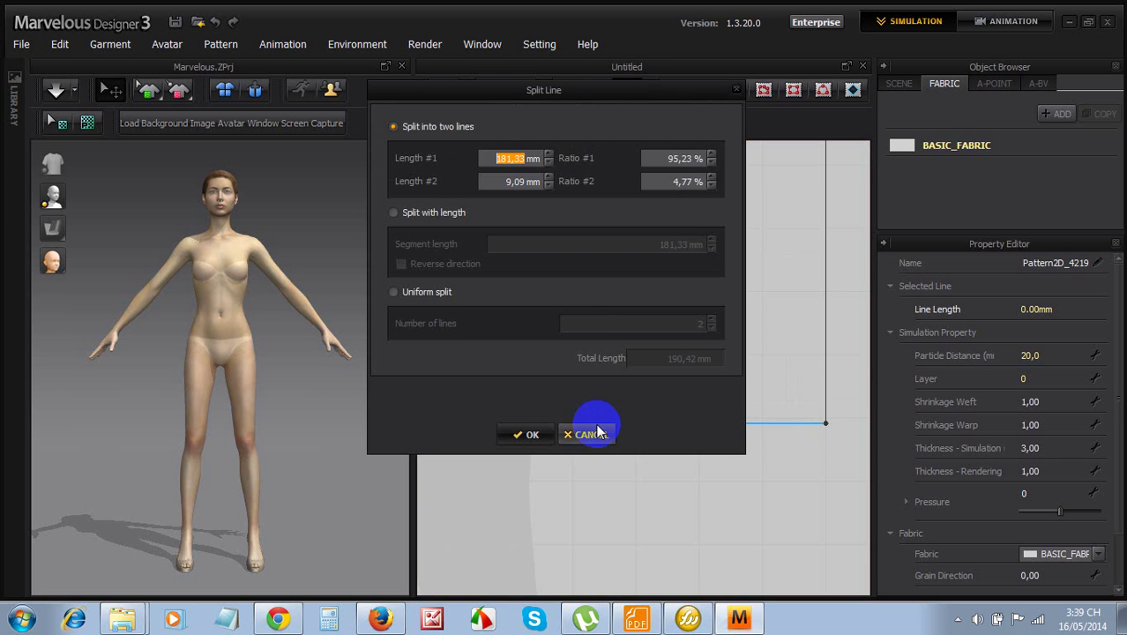
pyautogui.doubleClick(509, 166)
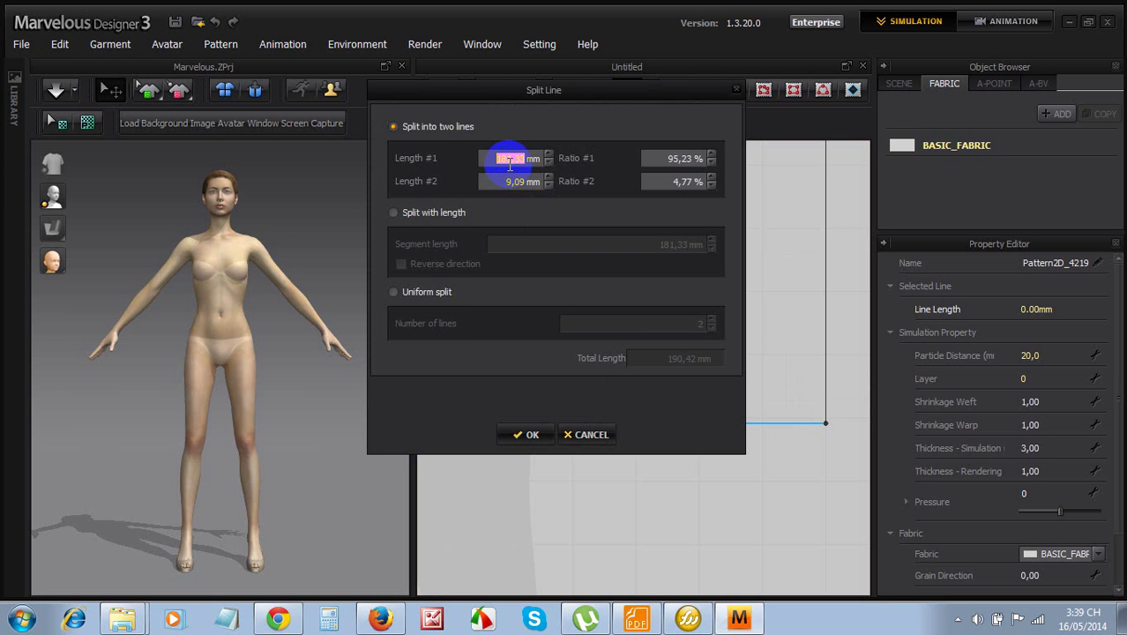
pyautogui.write('185,04')
pyautogui.press('Return')
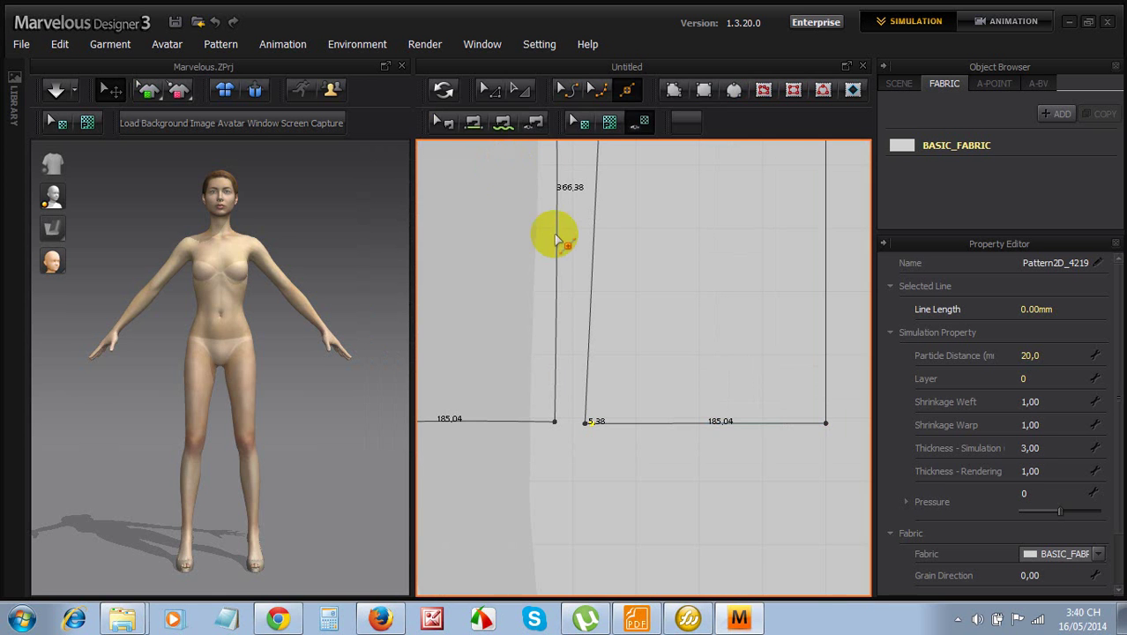
# Delete the back piece's original side-seam hem corner, shortening its hem to 185.04 mm
pyautogui.click(494, 91)
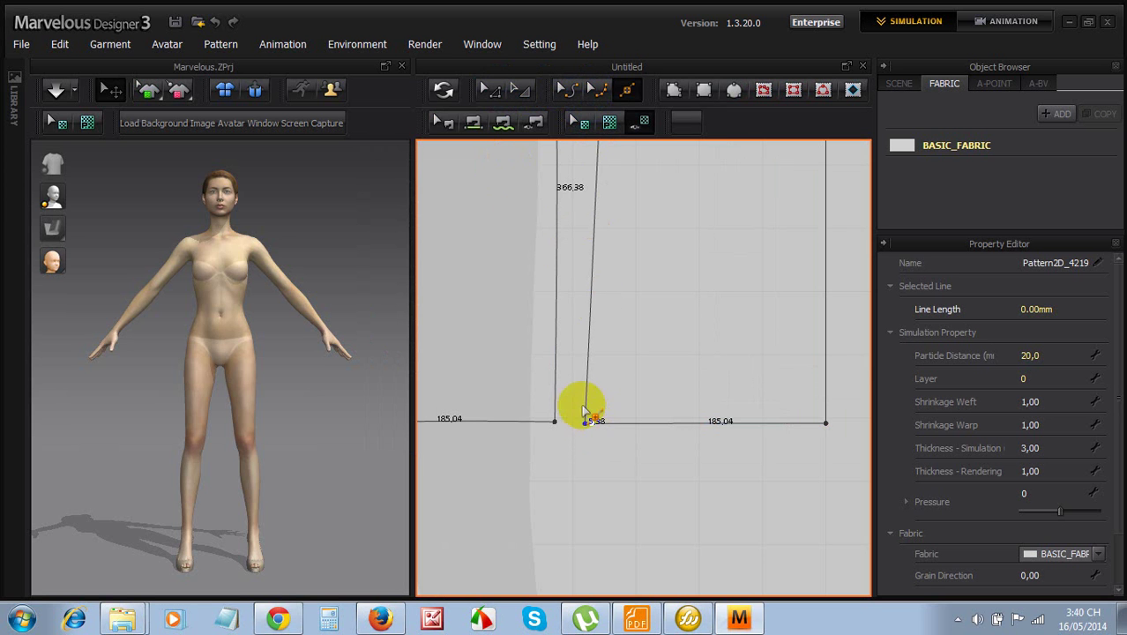
pyautogui.click(481, 92)
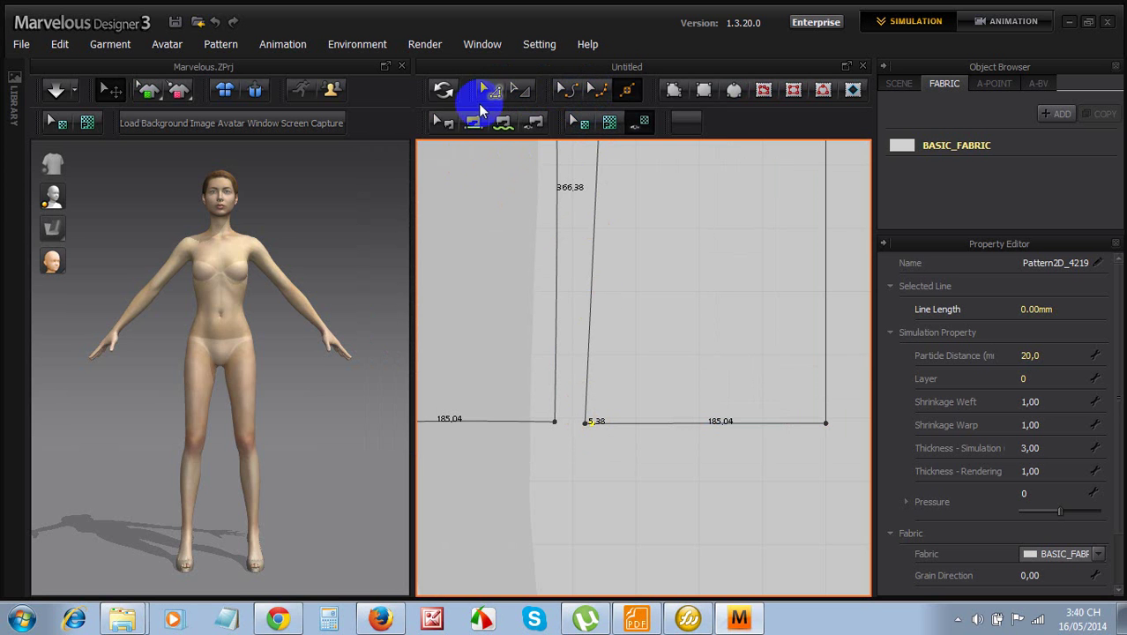
pyautogui.rightClick(583, 422)
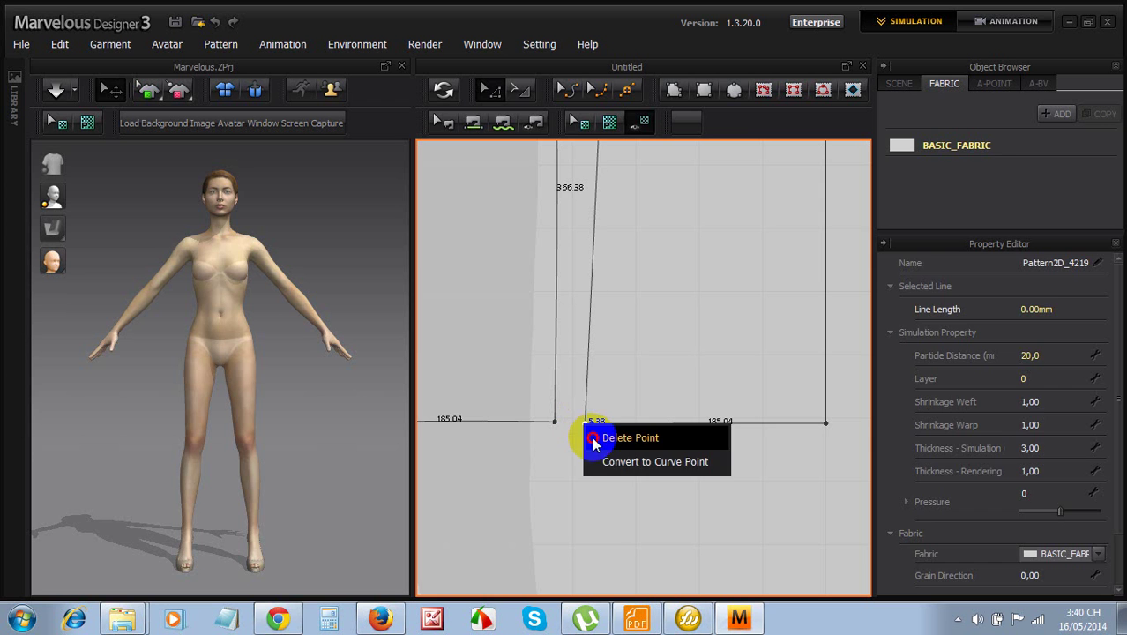
pyautogui.click(592, 438)
# Examine the front and back pieces, comparing the lengths of their side-seam segments from underarm to hem
pyautogui.scroll(-3, 596, 443)
pyautogui.click(616, 319)
pyautogui.scroll(3, 615, 310)
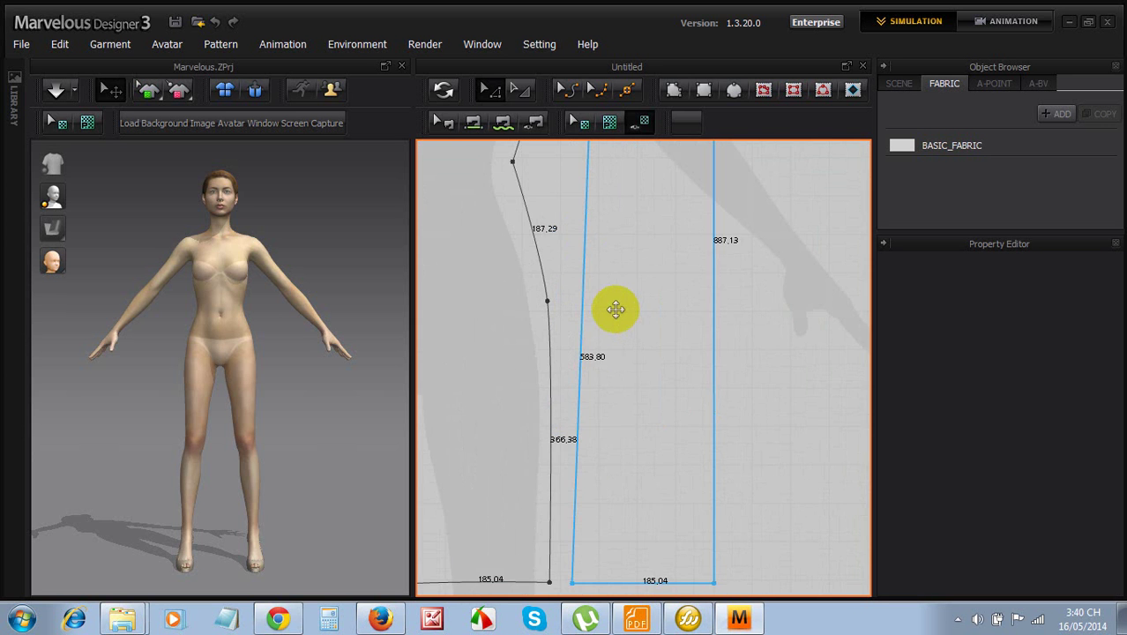
pyautogui.scroll(-1, 615, 310)
pyautogui.scroll(-3, 617, 215)
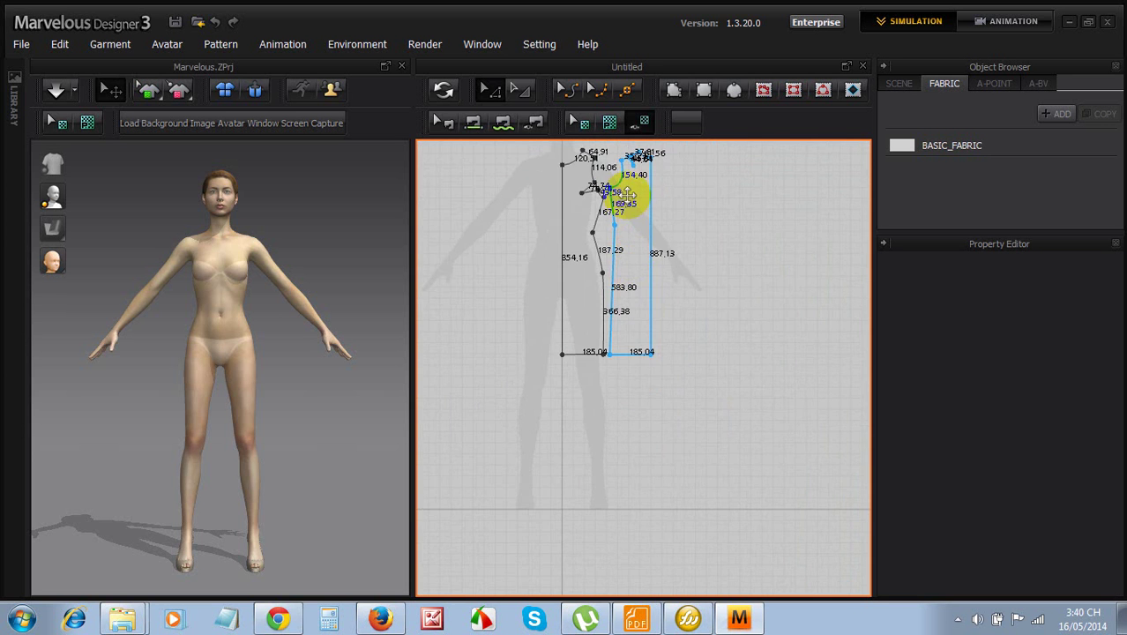
pyautogui.scroll(2, 626, 195)
pyautogui.scroll(-1, 611, 212)
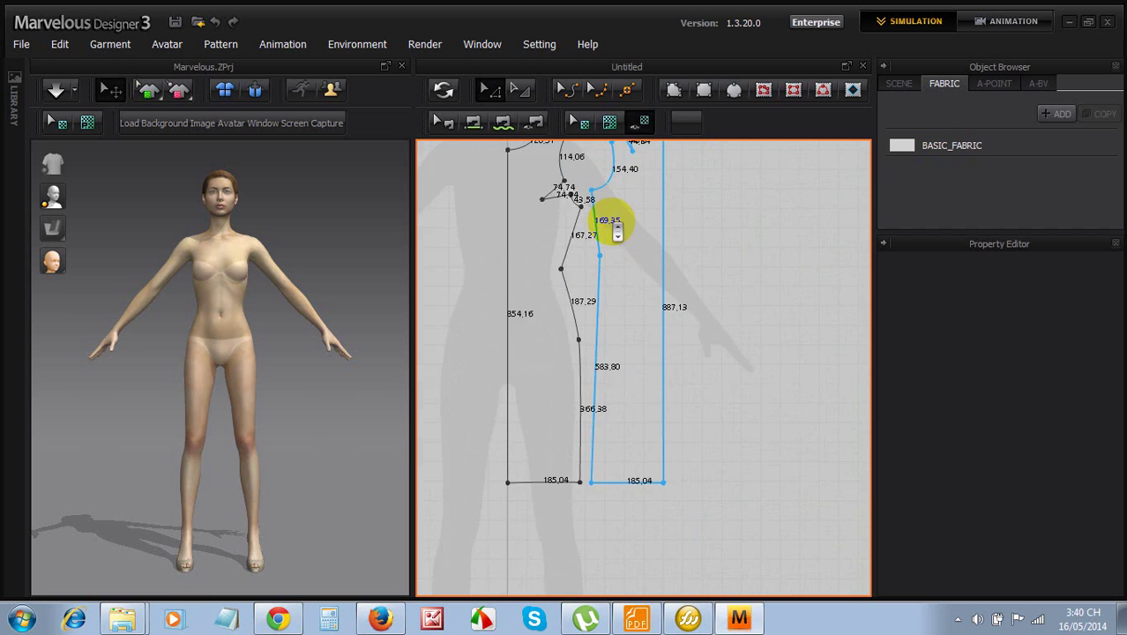
pyautogui.scroll(3, 616, 227)
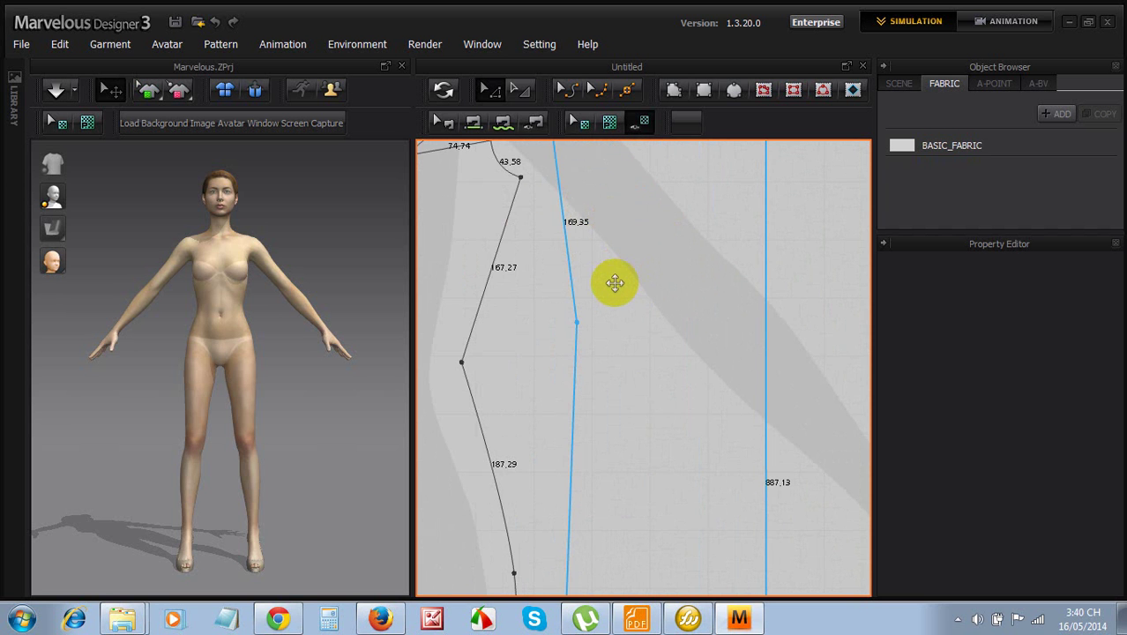
pyautogui.scroll(-3, 611, 291)
pyautogui.scroll(4, 604, 202)
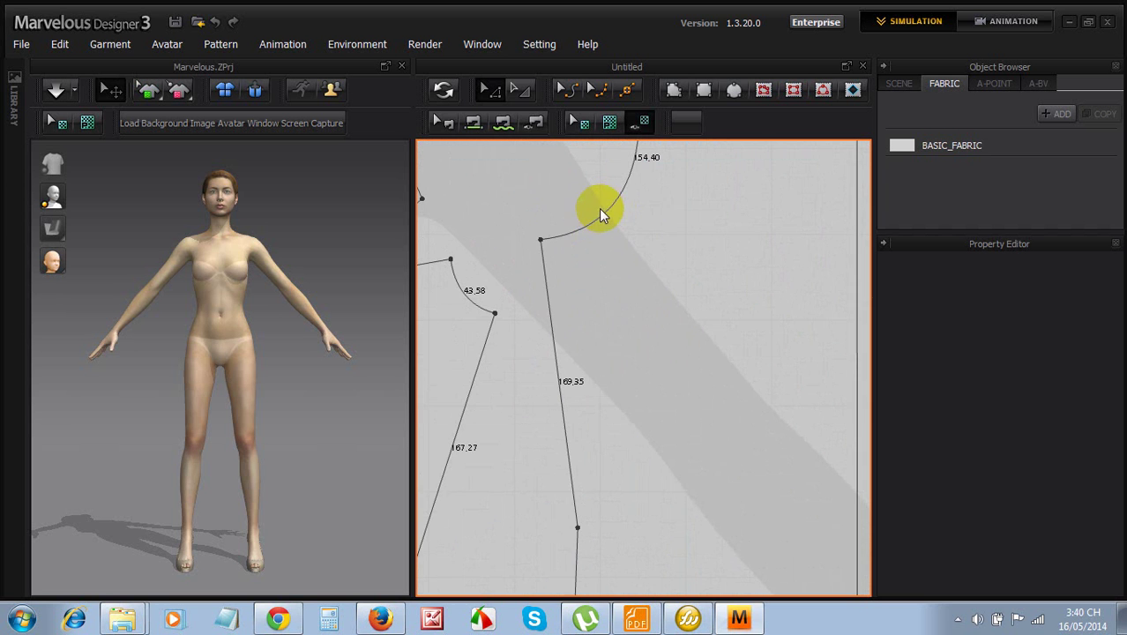
# Split the back side seam's upper segment 167.72 mm below the underarm point
pyautogui.click(589, 315)
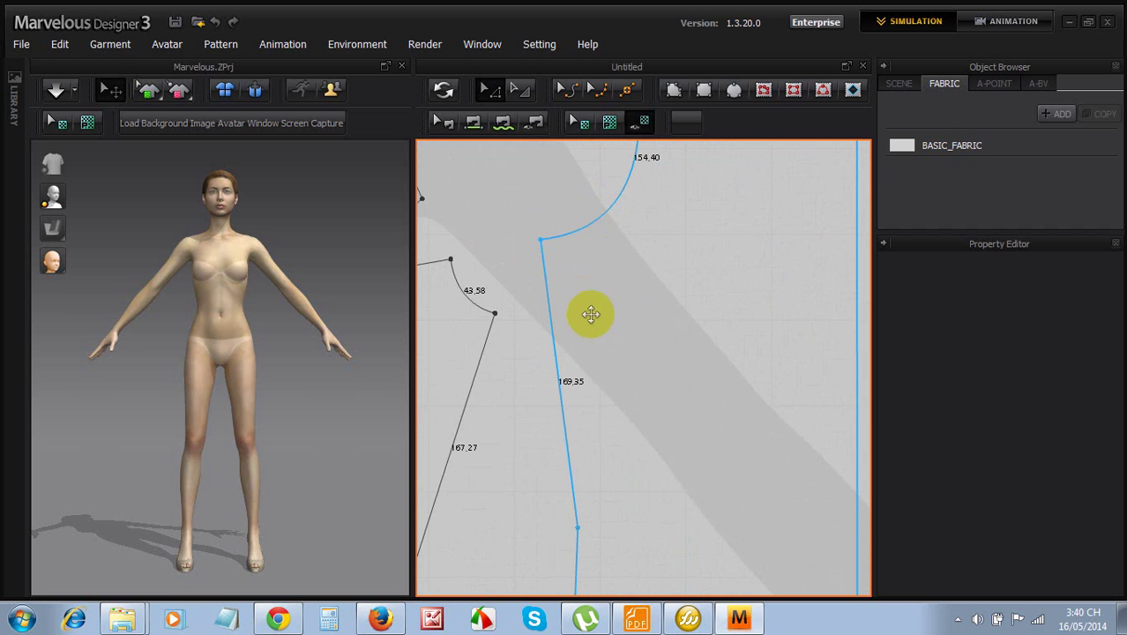
pyautogui.click(574, 485)
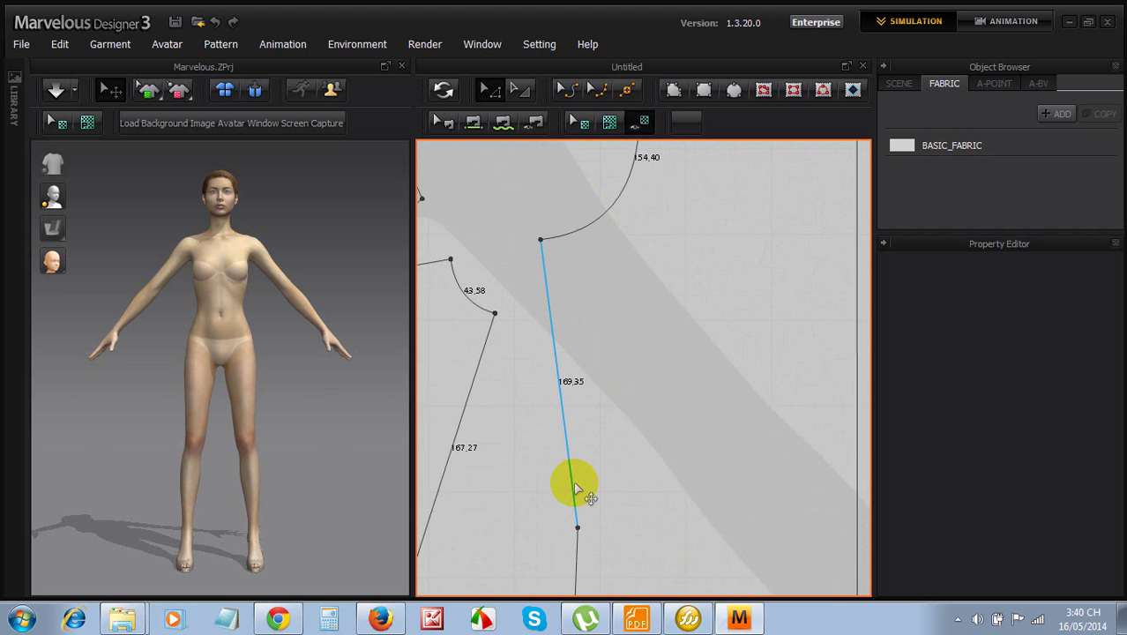
pyautogui.click(622, 93)
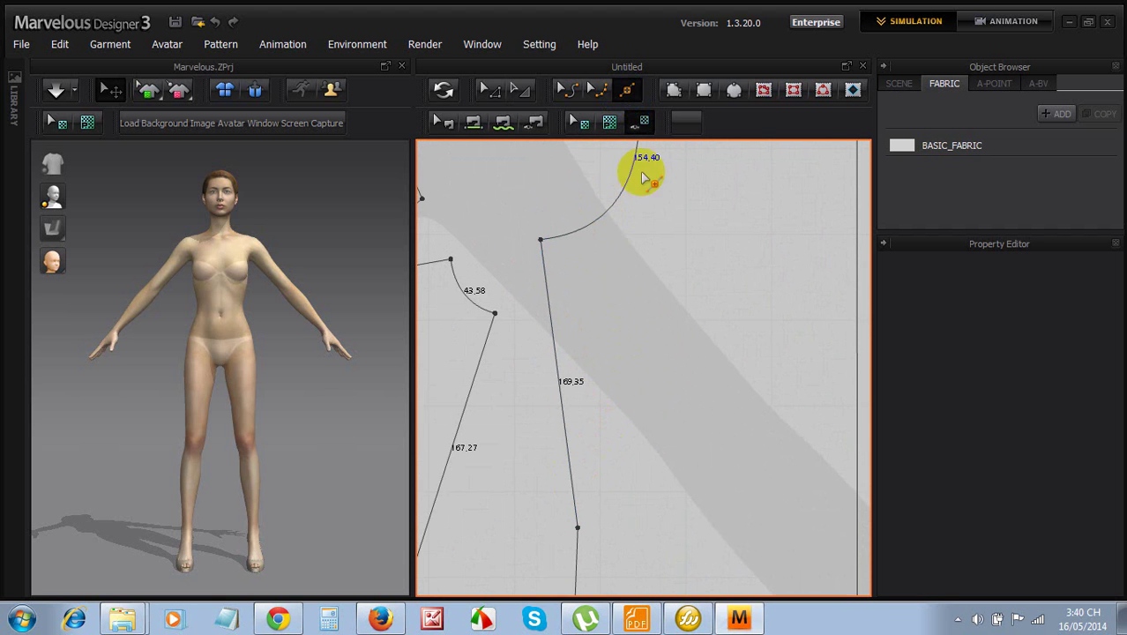
pyautogui.rightClick(573, 494)
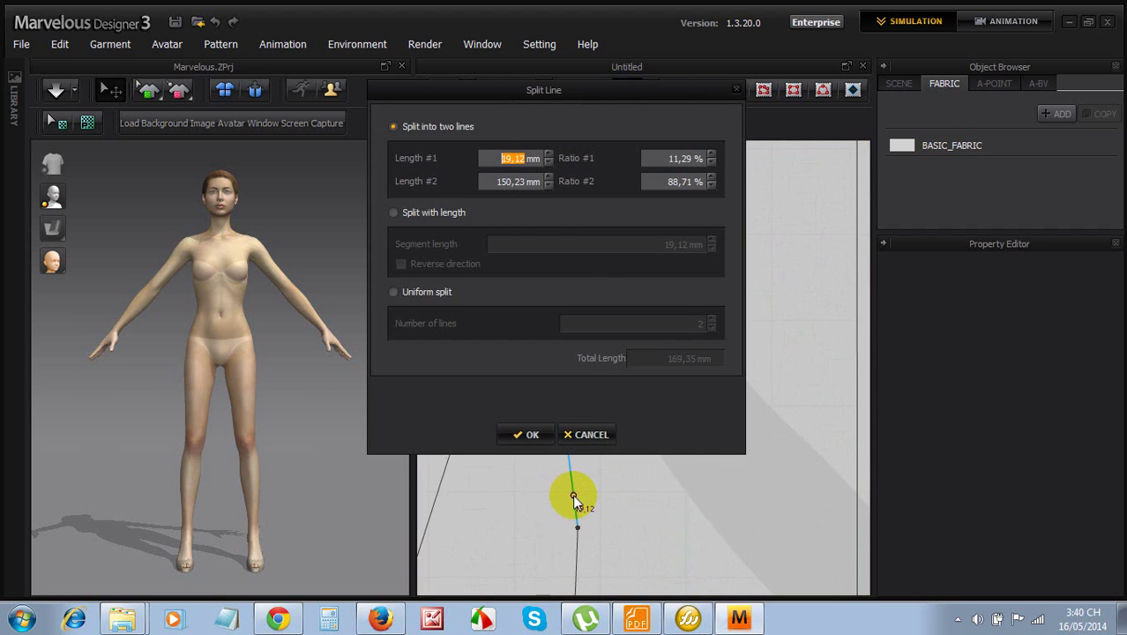
pyautogui.doubleClick(517, 183)
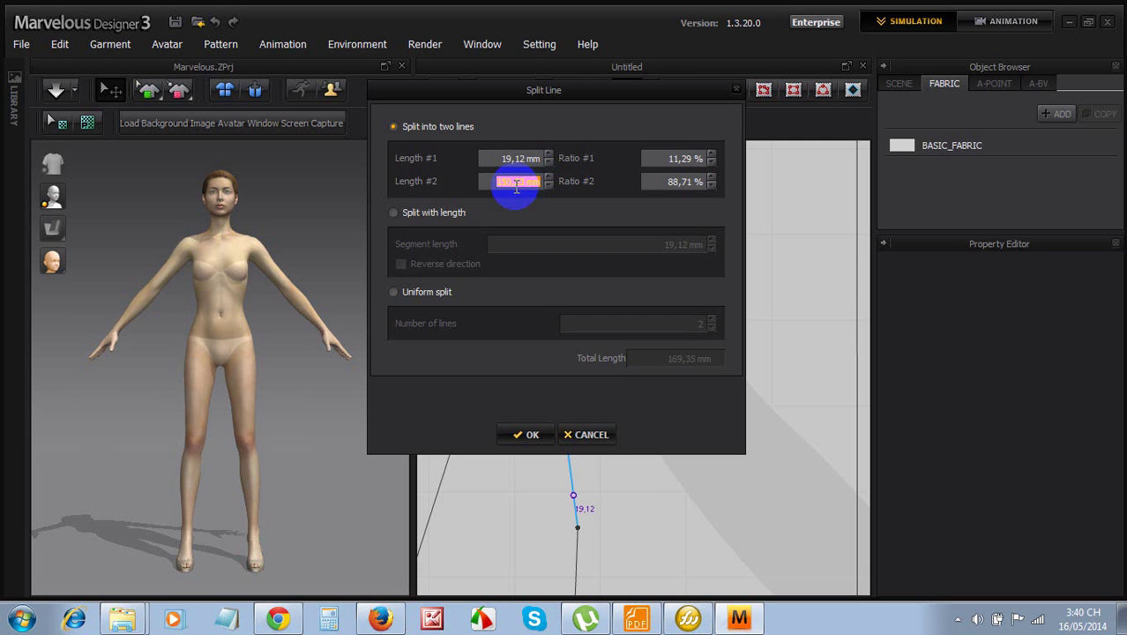
pyautogui.write('167')
pyautogui.press('BackSpace')
pyautogui.write('7,72')
pyautogui.press('Return')
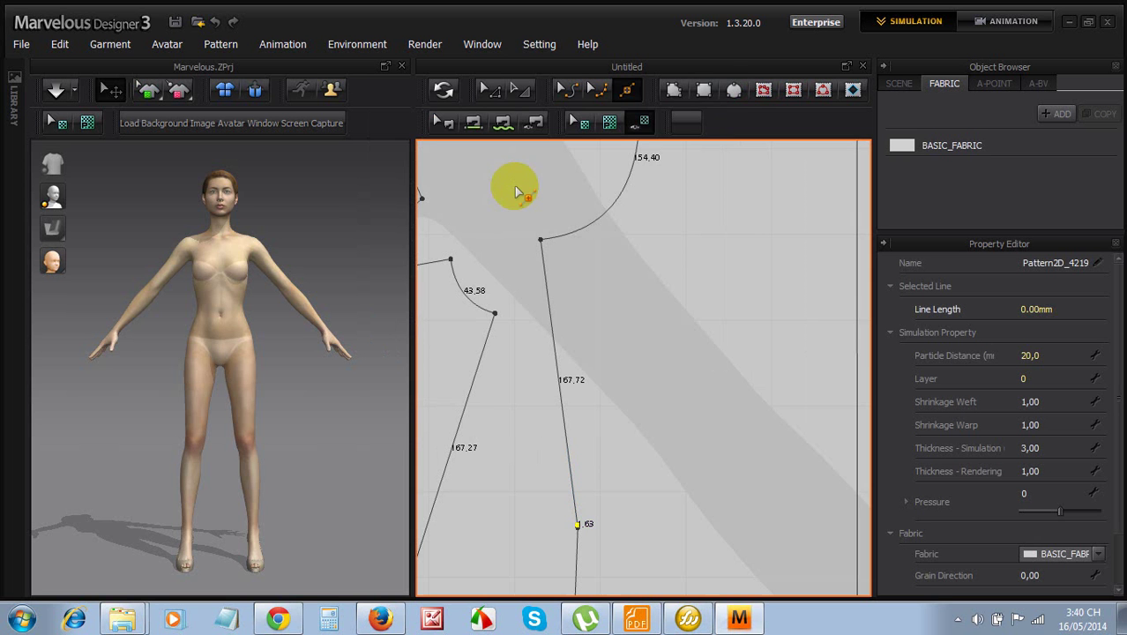
# Delete the original waist point just below the new split on the back side seam
pyautogui.scroll(5, 602, 375)
pyautogui.scroll(-5, 600, 373)
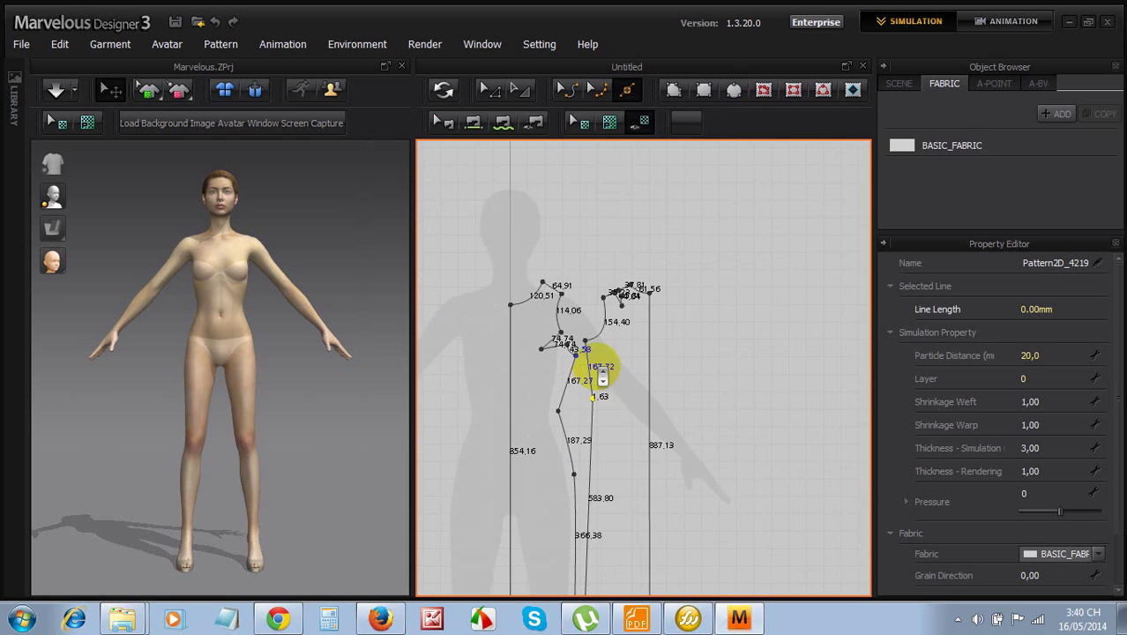
pyautogui.scroll(4, 587, 395)
pyautogui.click(529, 175)
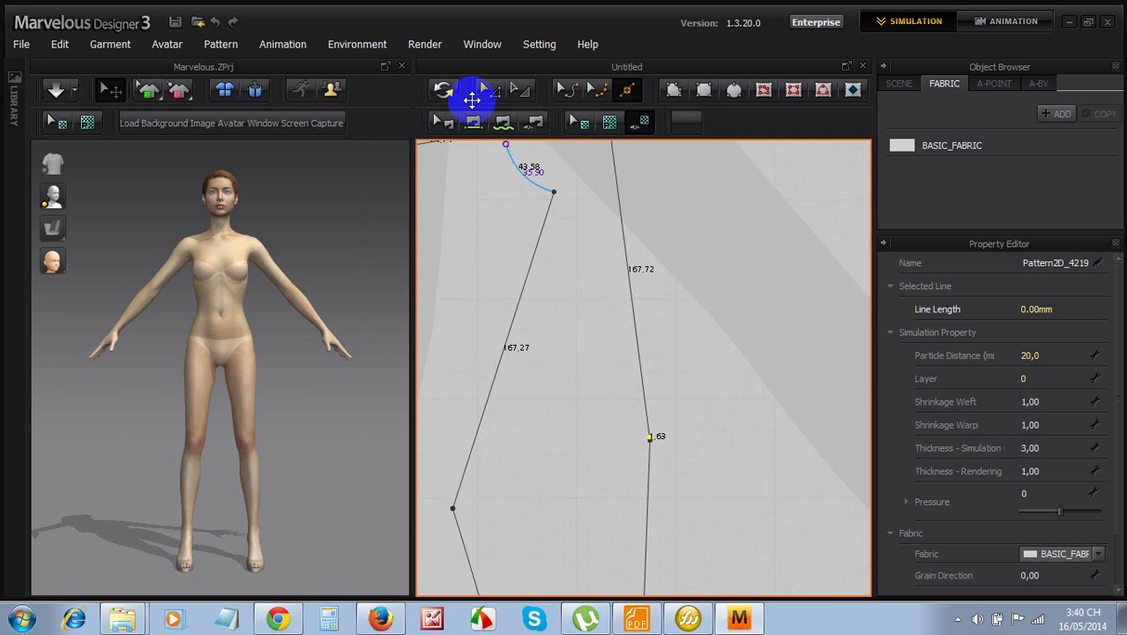
pyautogui.click(490, 92)
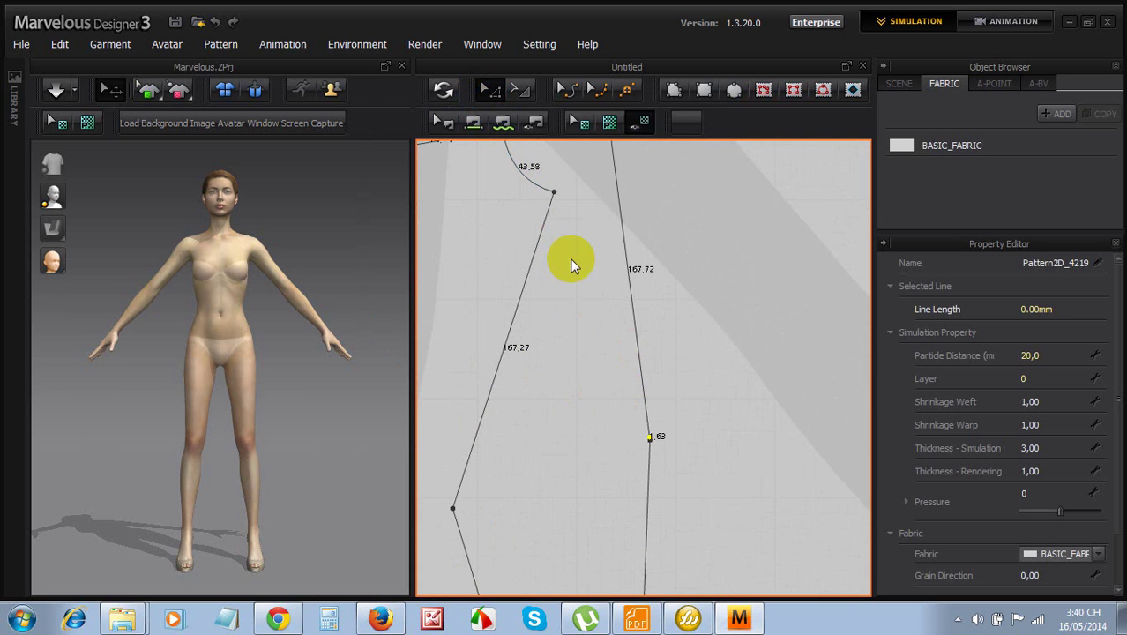
pyautogui.click(650, 438)
pyautogui.click(650, 441)
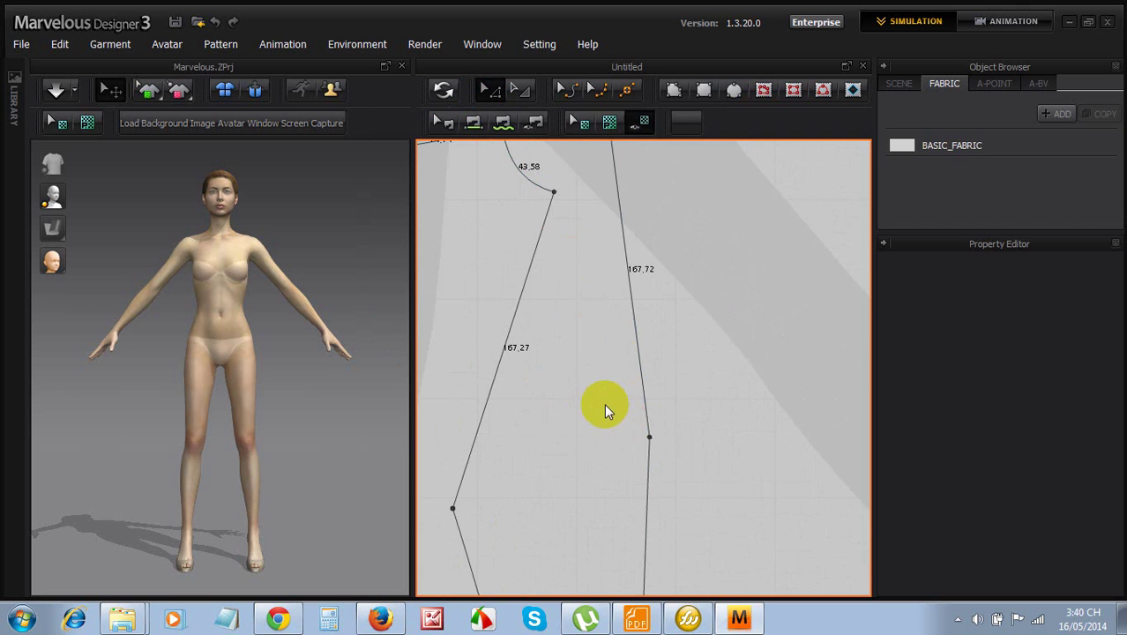
# Split the back side seam's lower segment 187.29 mm below the waist point to add a hip point
pyautogui.scroll(-3, 604, 410)
pyautogui.scroll(3, 604, 448)
pyautogui.scroll(1, 611, 487)
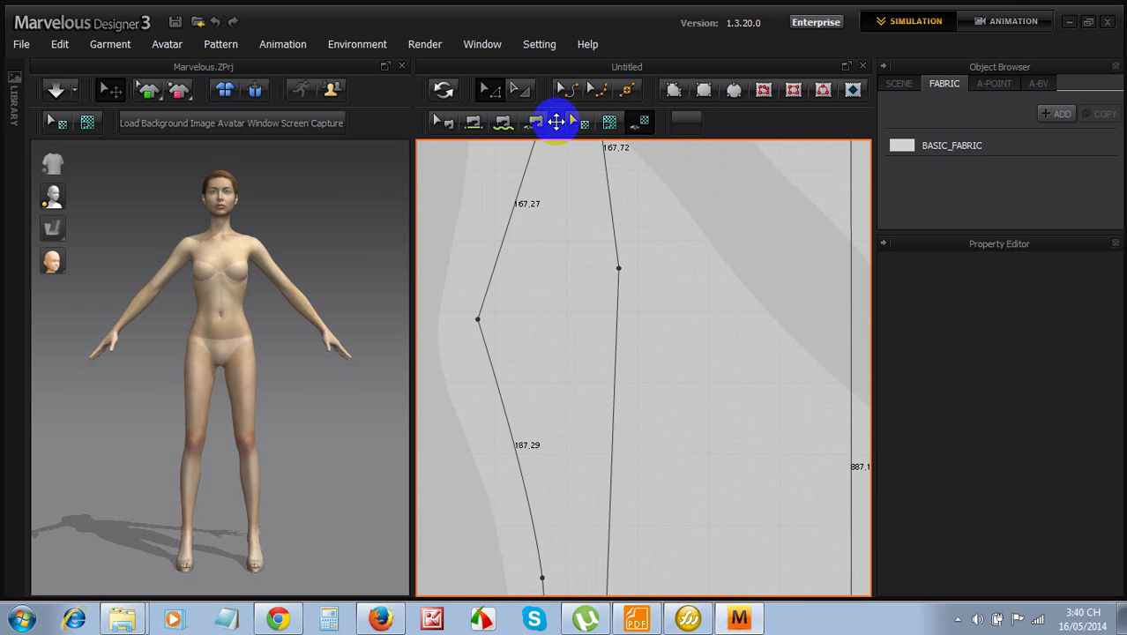
pyautogui.click(626, 90)
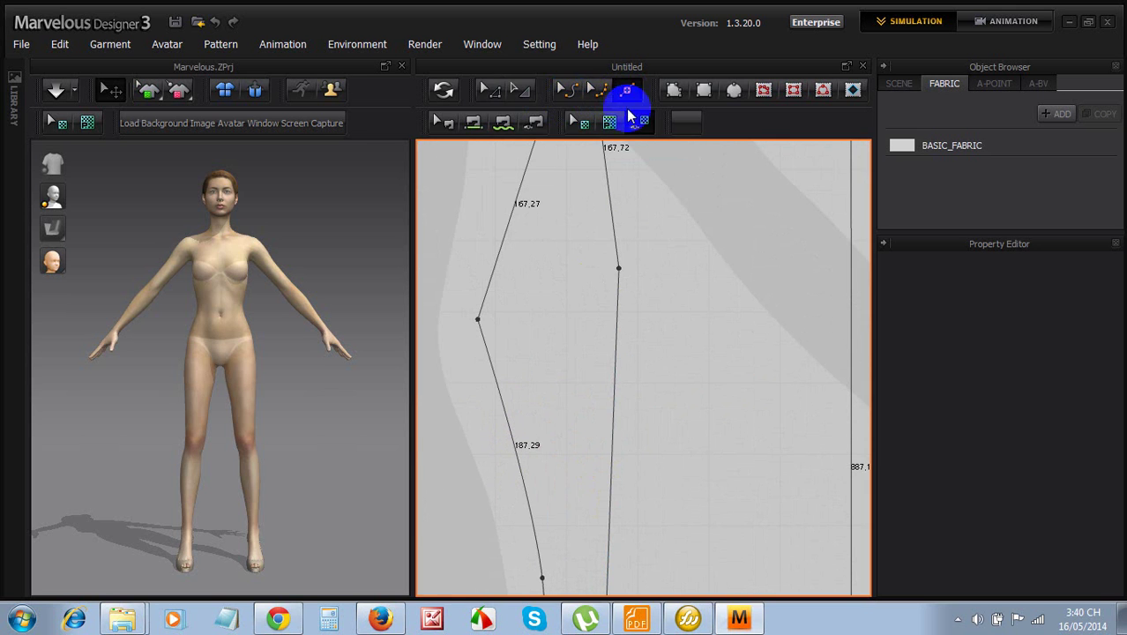
pyautogui.click(608, 504)
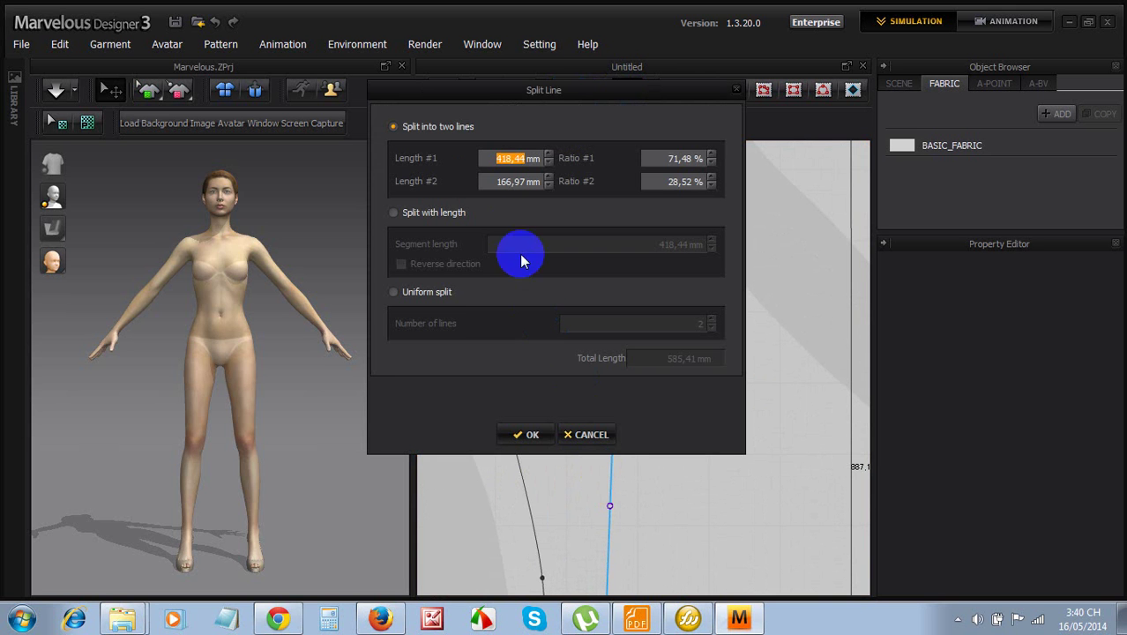
pyautogui.click(509, 182)
pyautogui.write('18')
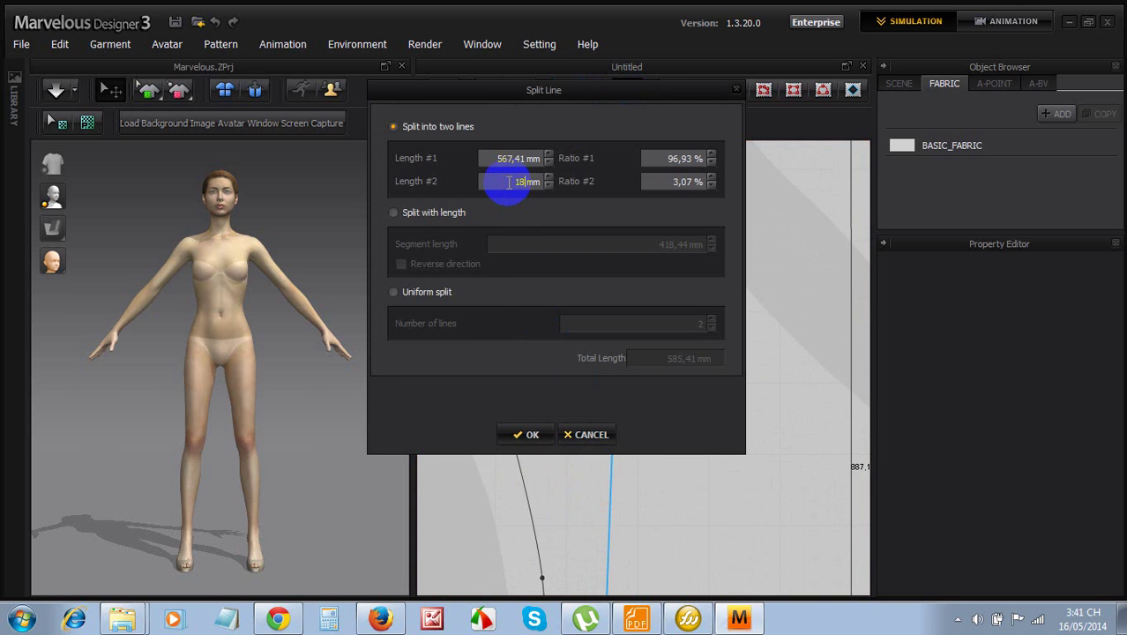
pyautogui.write('7,29')
pyautogui.press('Return')
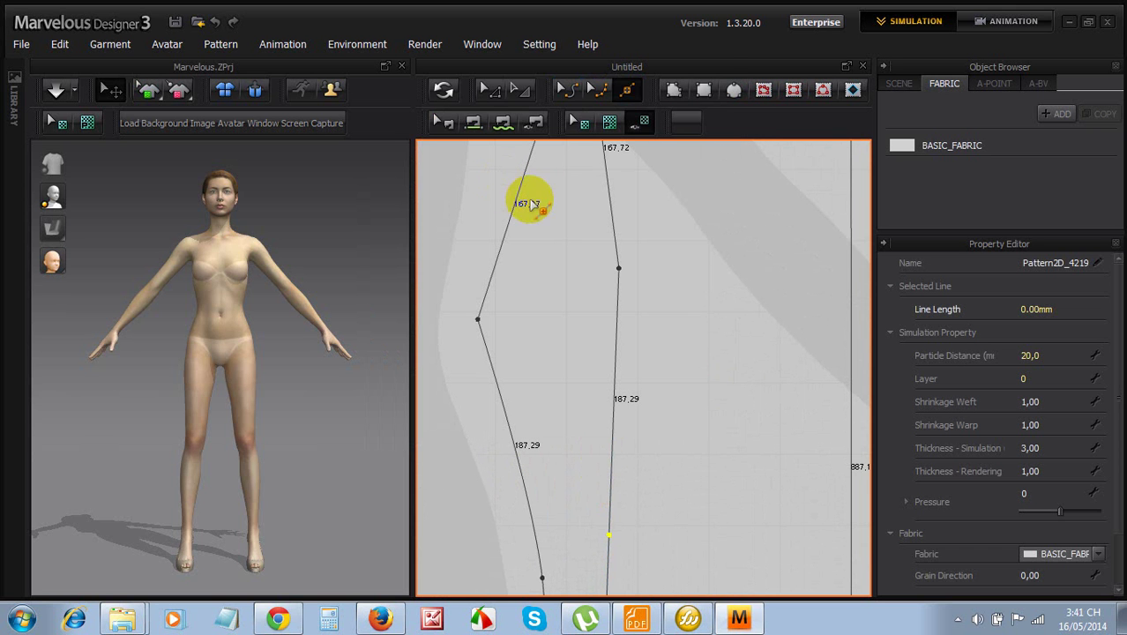
# Bend the back side seam's waist-to-hip segment slightly outward with the curve editing tool
pyautogui.click(565, 89)
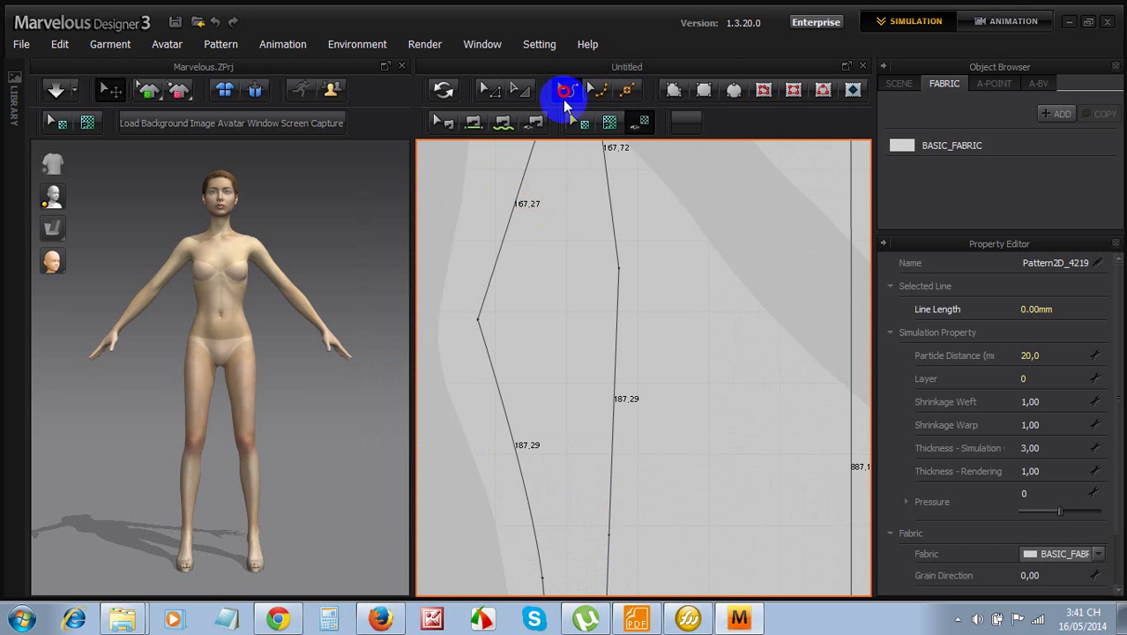
pyautogui.click(615, 369)
pyautogui.moveTo(615, 368); pyautogui.dragTo(611, 365)
pyautogui.scroll(-5, 639, 370)
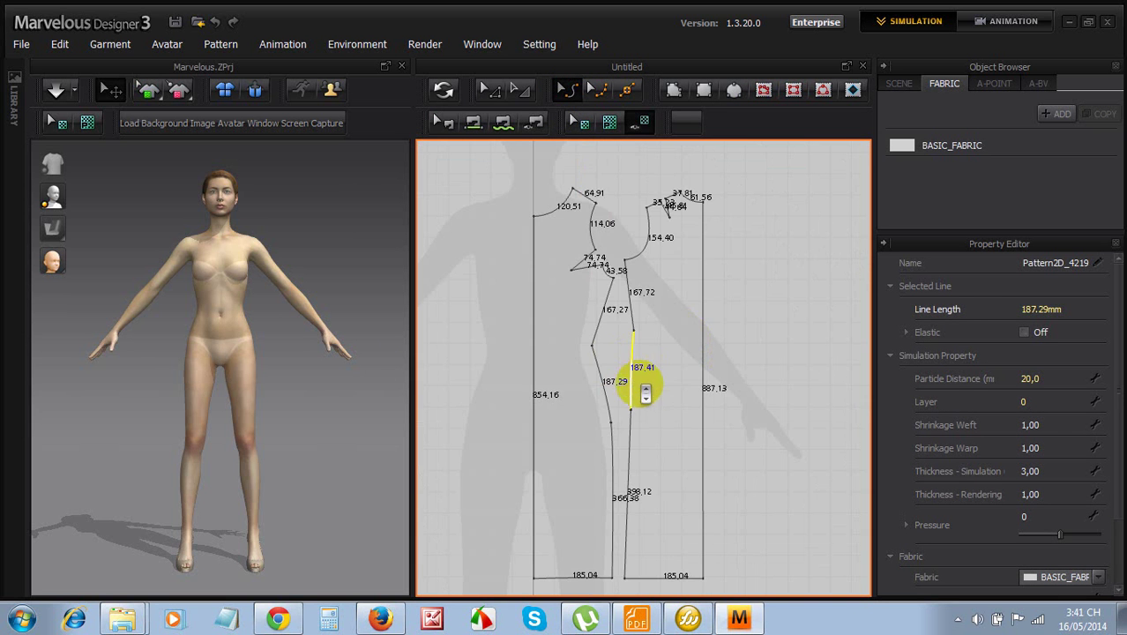
# Move the back side seam's hip point outward, lengthening the waist-to-hip segment to about 188 mm
pyautogui.click(490, 91)
pyautogui.scroll(4, 650, 442)
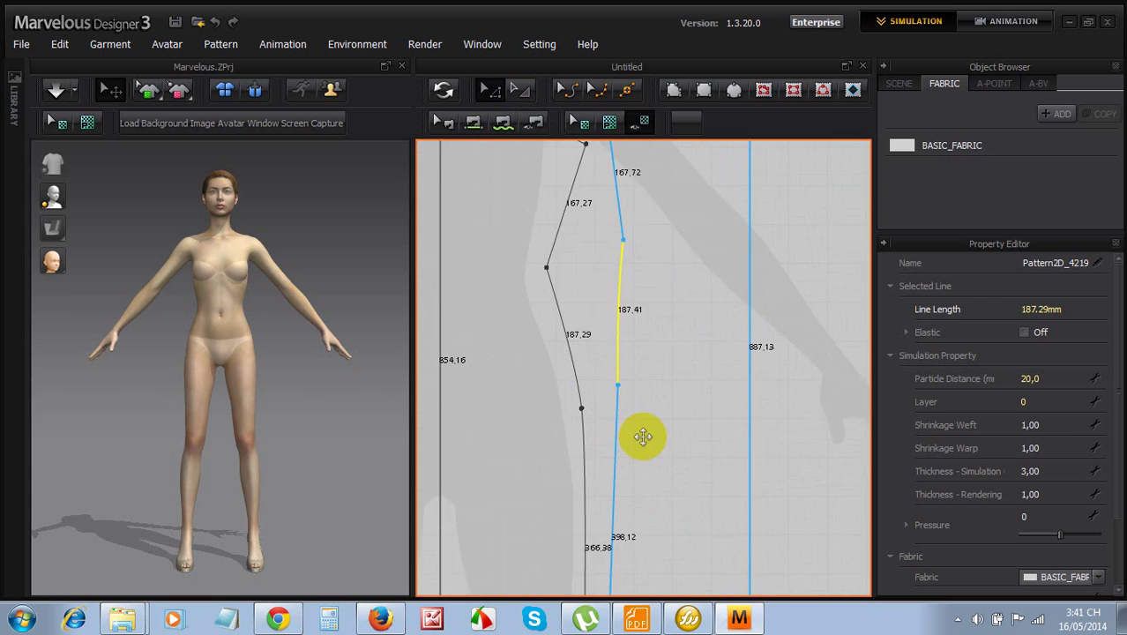
pyautogui.click(610, 367)
pyautogui.doubleClick(603, 371)
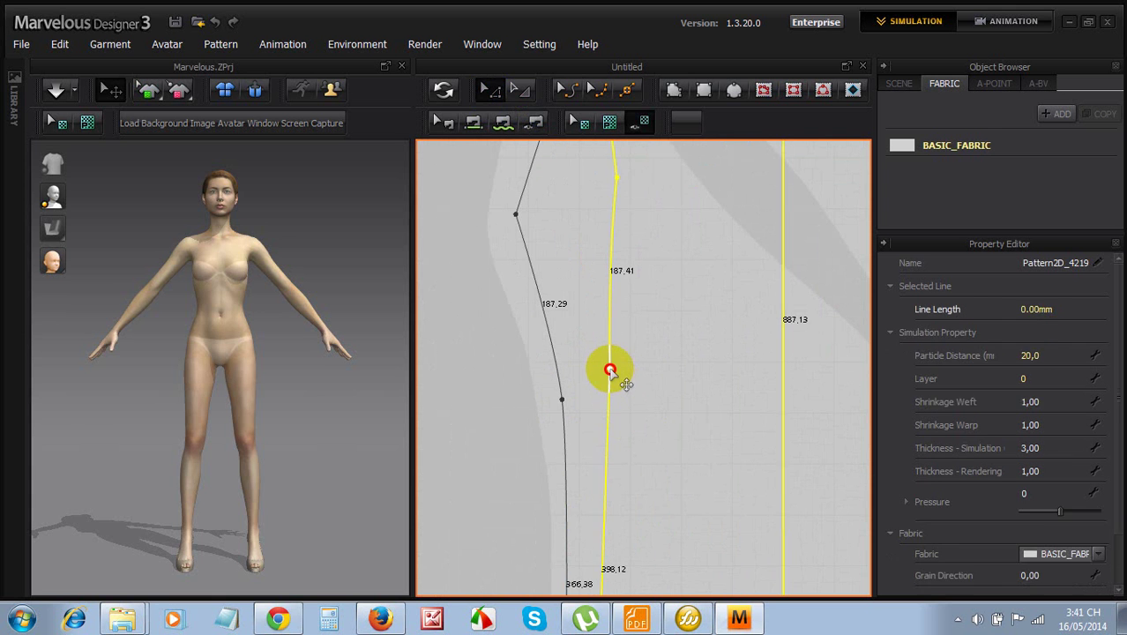
pyautogui.moveTo(598, 370); pyautogui.dragTo(603, 373)
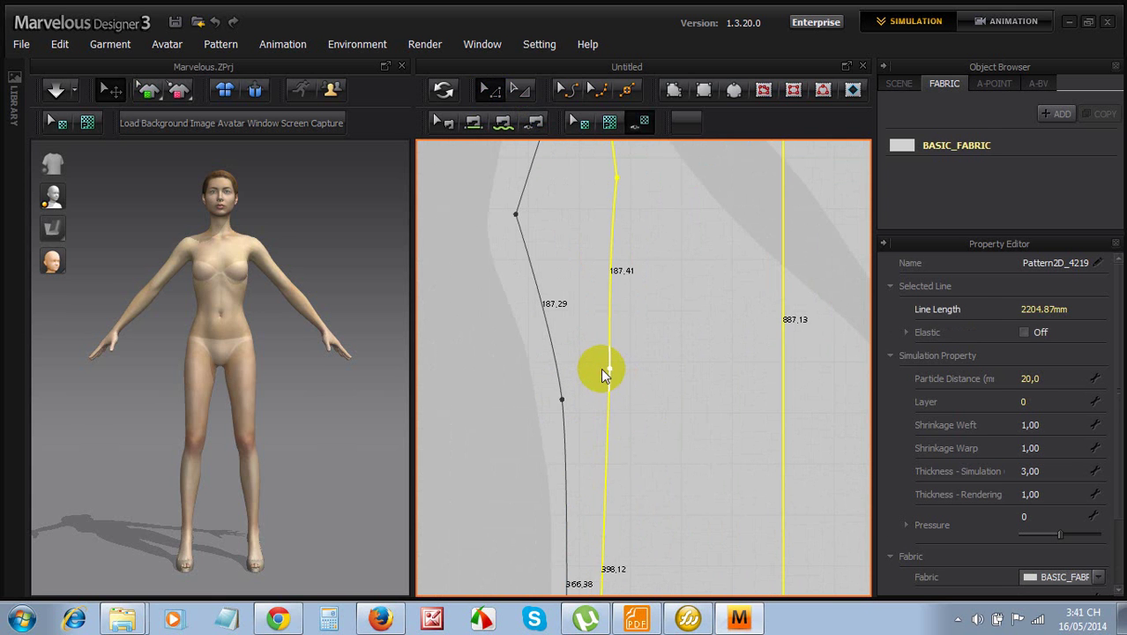
pyautogui.click(615, 367)
pyautogui.click(606, 371)
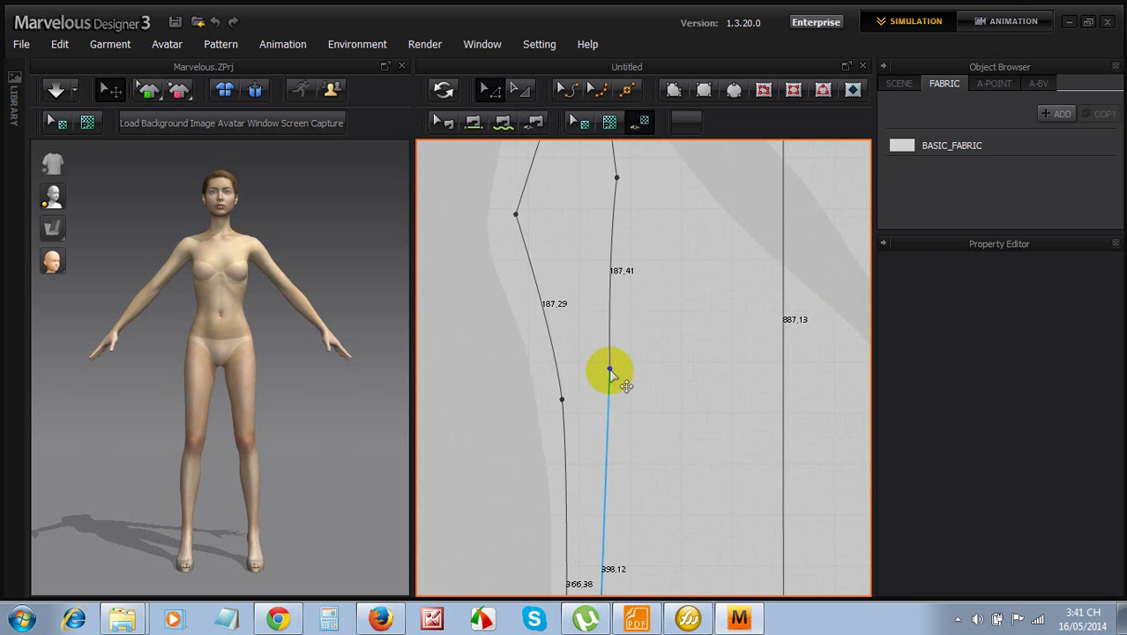
pyautogui.moveTo(608, 370); pyautogui.dragTo(596, 365)
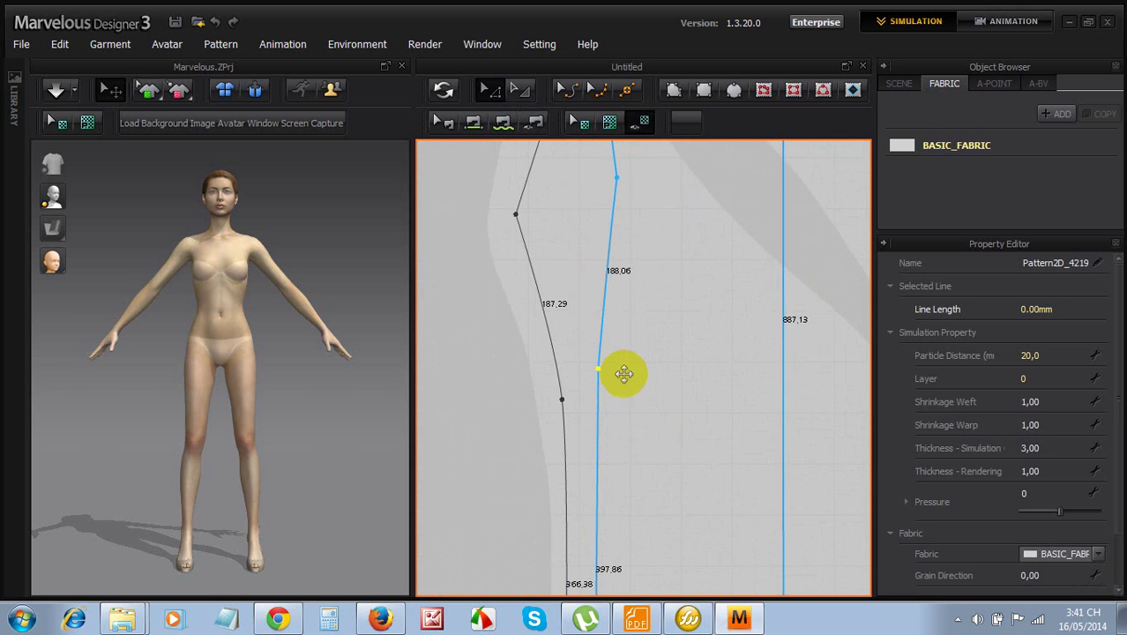
pyautogui.scroll(-5, 637, 378)
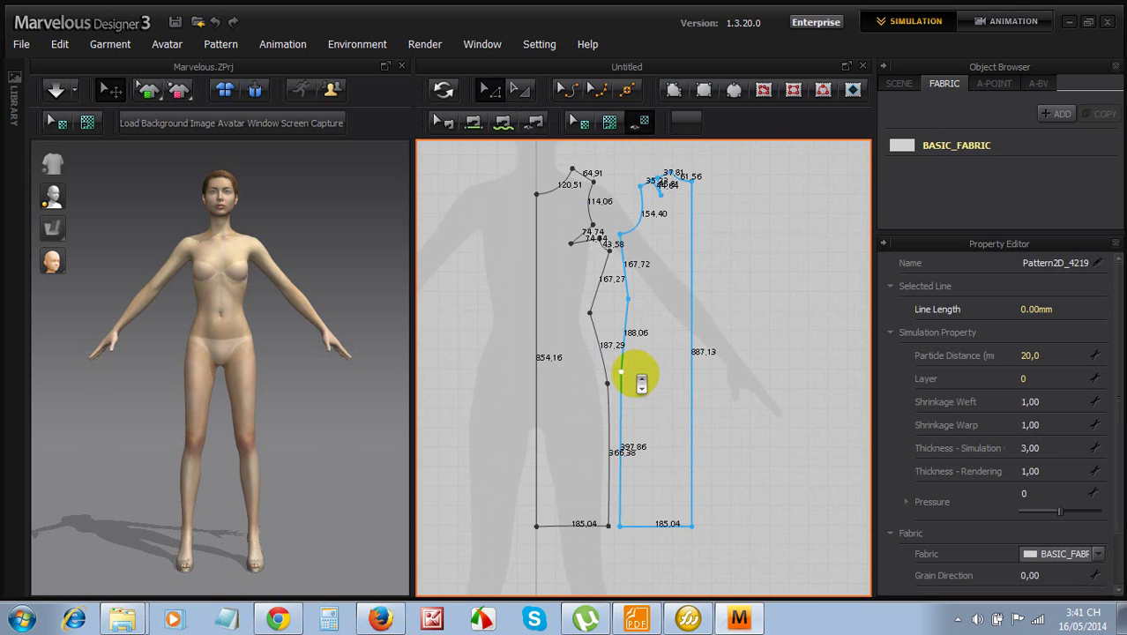
pyautogui.scroll(-1, 635, 375)
pyautogui.scroll(10, 635, 372)
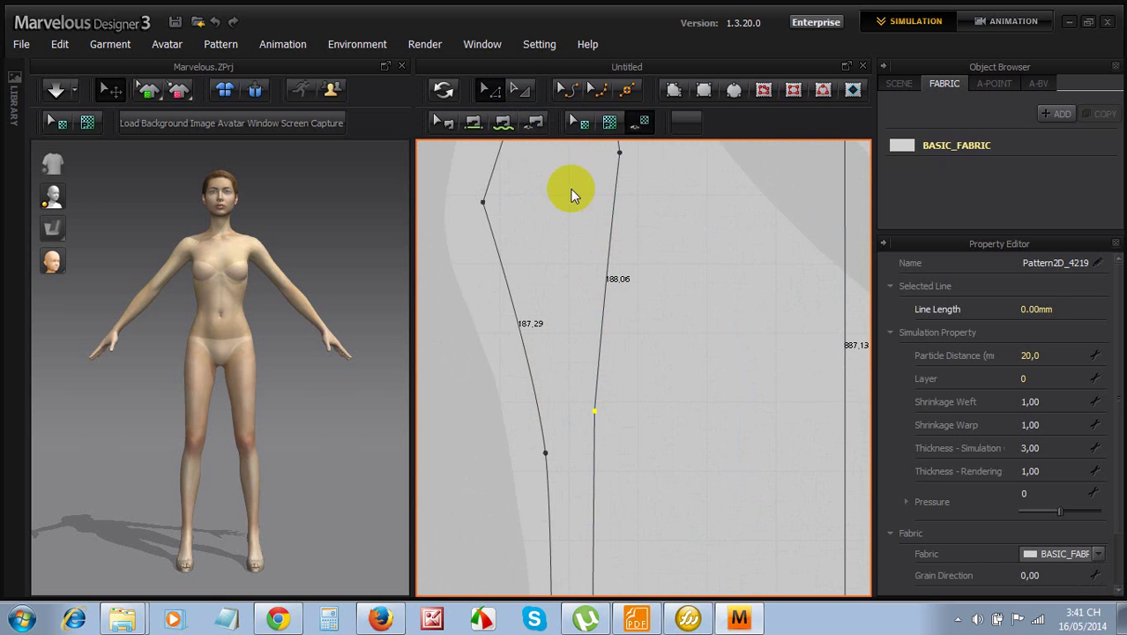
# Curve the back side seam's waist-to-hip segment a little further outward, bringing it to about 188.3 mm
pyautogui.click(569, 89)
pyautogui.click(599, 270)
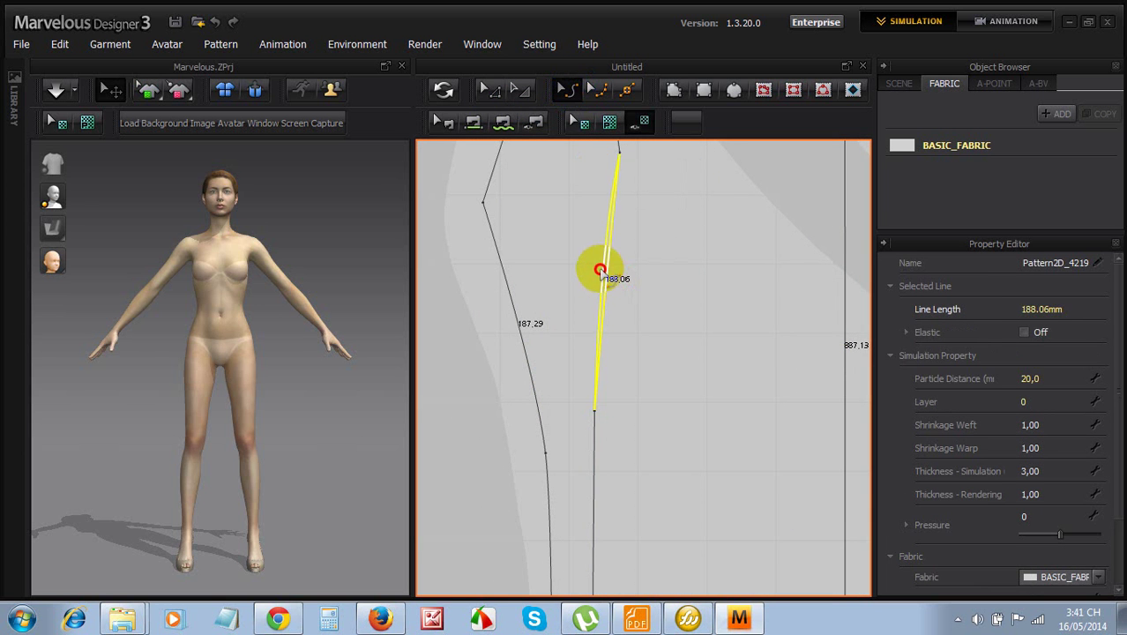
pyautogui.scroll(-5, 598, 321)
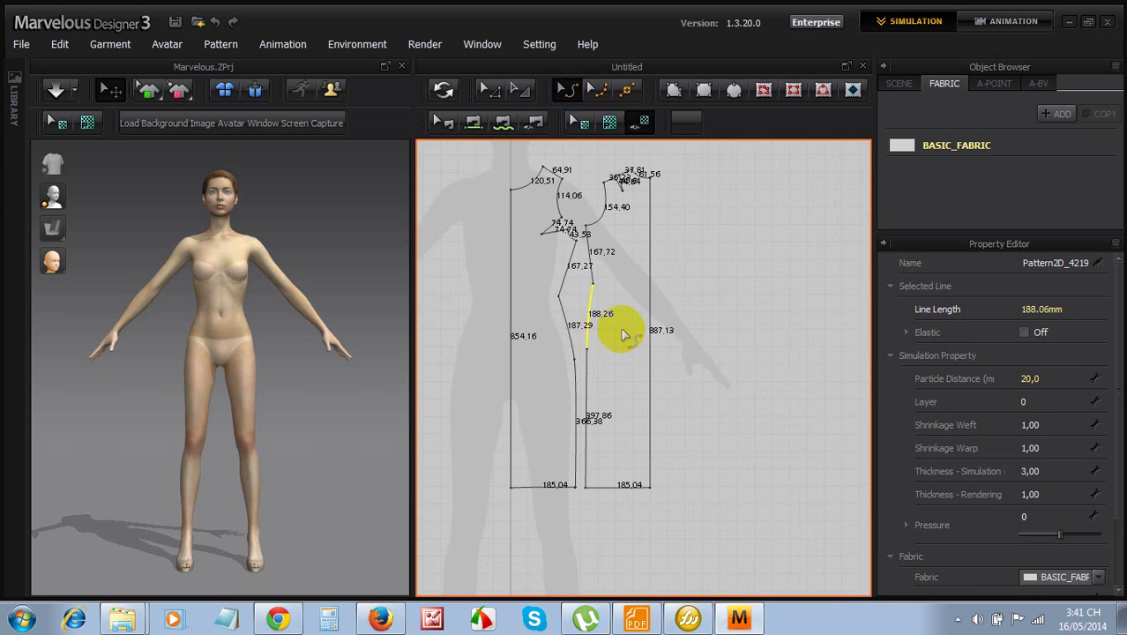
pyautogui.click(485, 89)
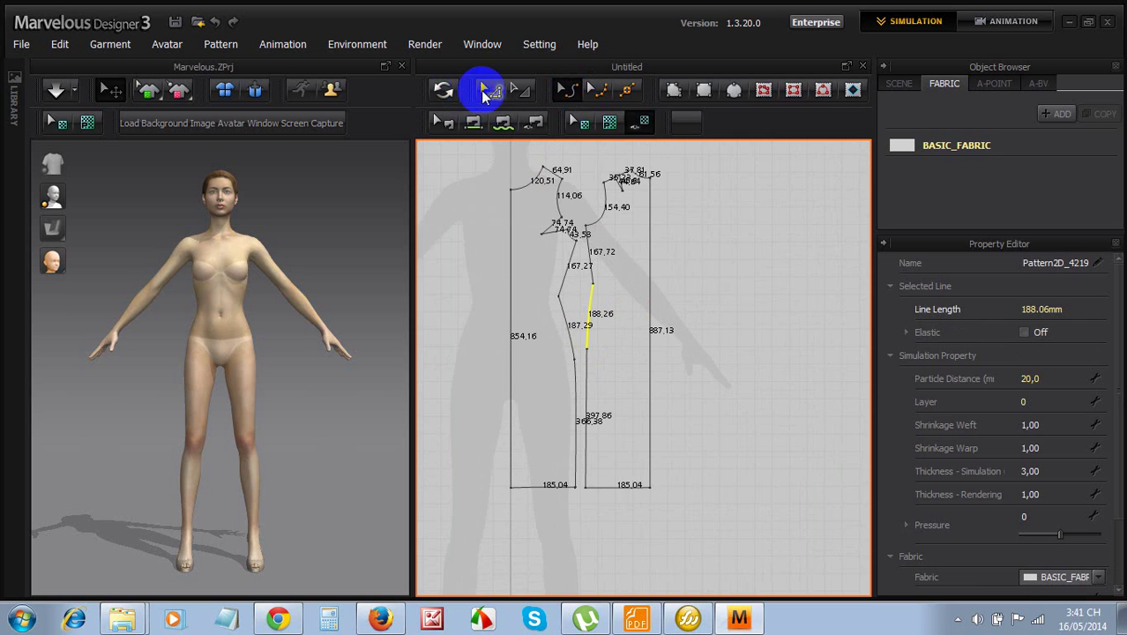
pyautogui.click(685, 263)
pyautogui.rightClick(700, 273)
pyautogui.click(730, 239)
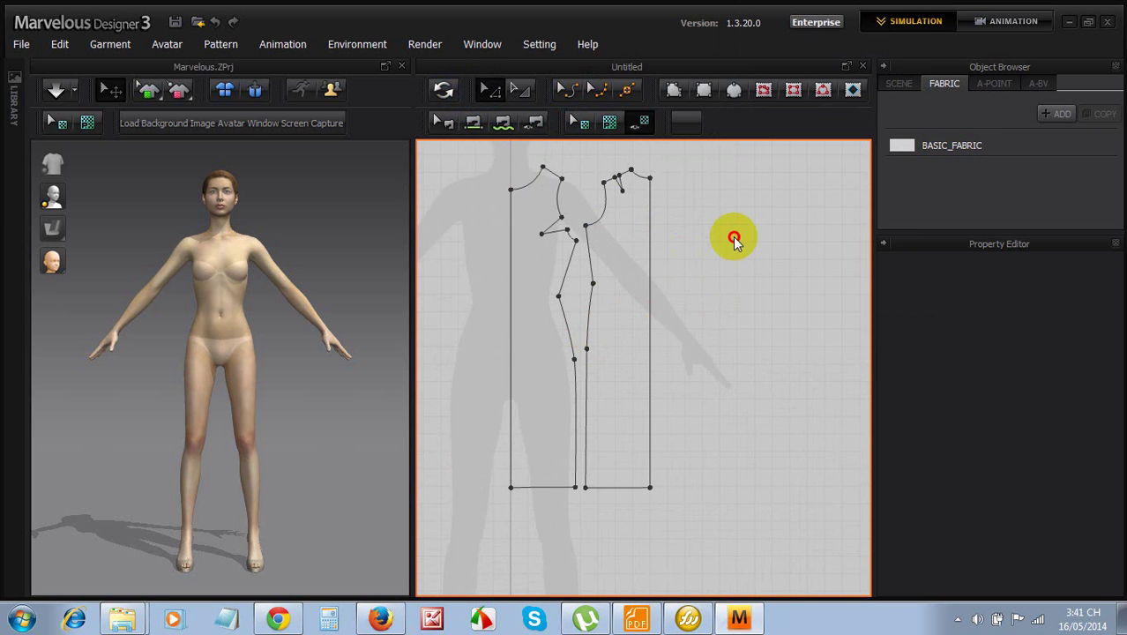
# Move the back pattern piece horizontally away from the front piece, leaving working space between them
pyautogui.scroll(-2, 667, 298)
pyautogui.scroll(4, 616, 201)
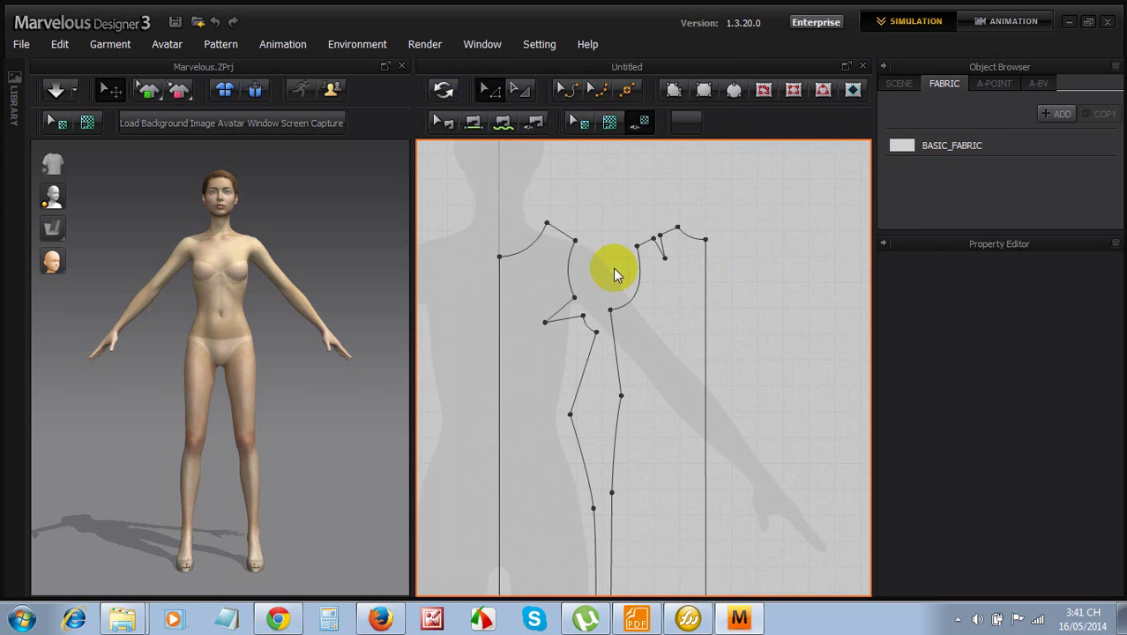
pyautogui.scroll(-5, 620, 276)
pyautogui.click(619, 276)
pyautogui.hotkey('ctrl', 'c')
pyautogui.hotkey('ctrl', 'v')
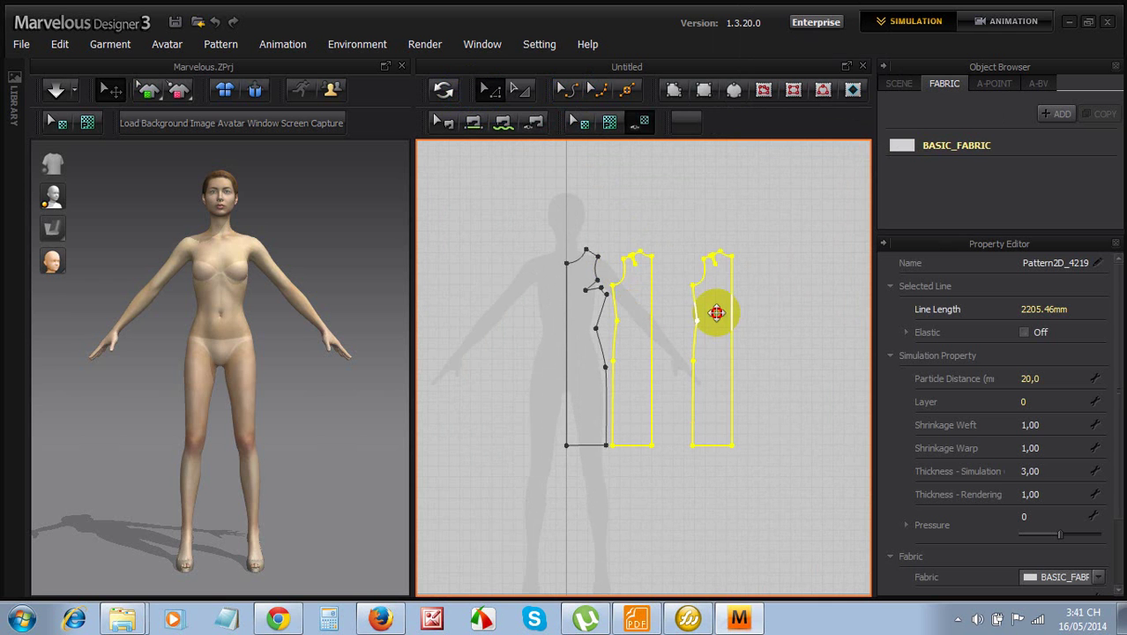
pyautogui.click(716, 312)
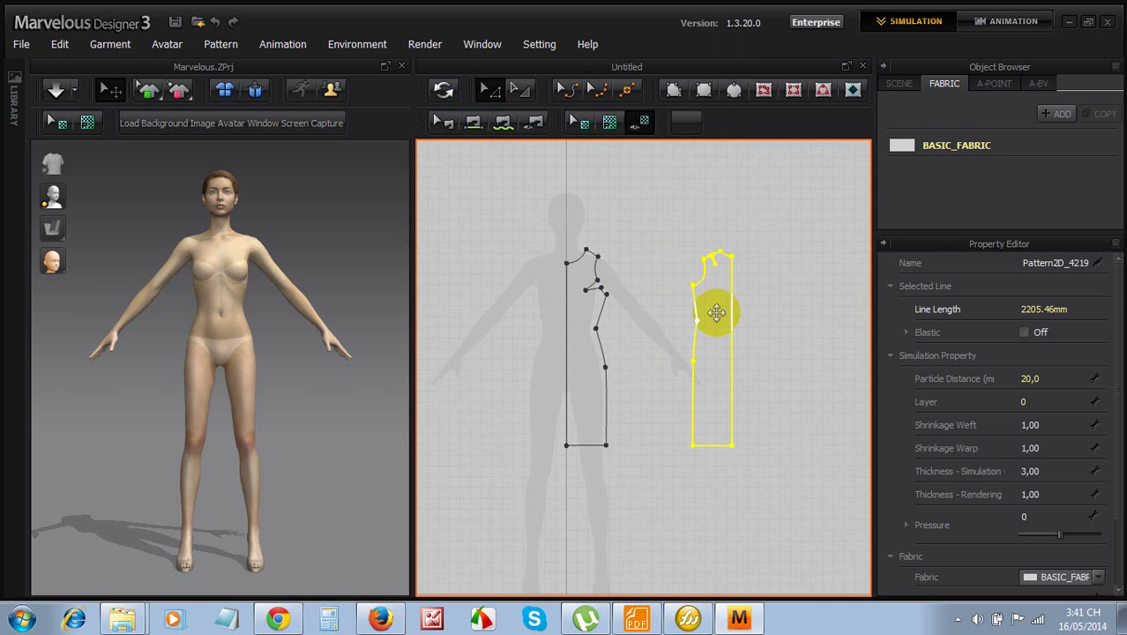
pyautogui.click(657, 324)
# Shift the back pattern piece slightly further away from the front piece and deselect it
pyautogui.click(596, 323)
pyautogui.scroll(-2, 578, 294)
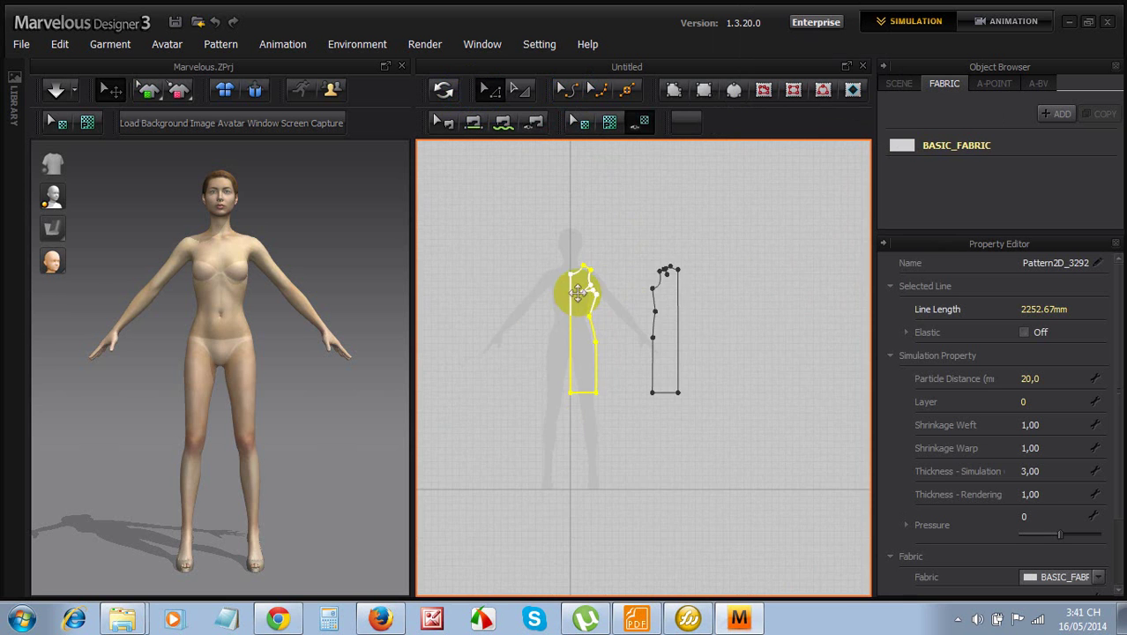
pyautogui.scroll(5, 576, 286)
pyautogui.scroll(-3, 580, 291)
pyautogui.scroll(-2, 583, 295)
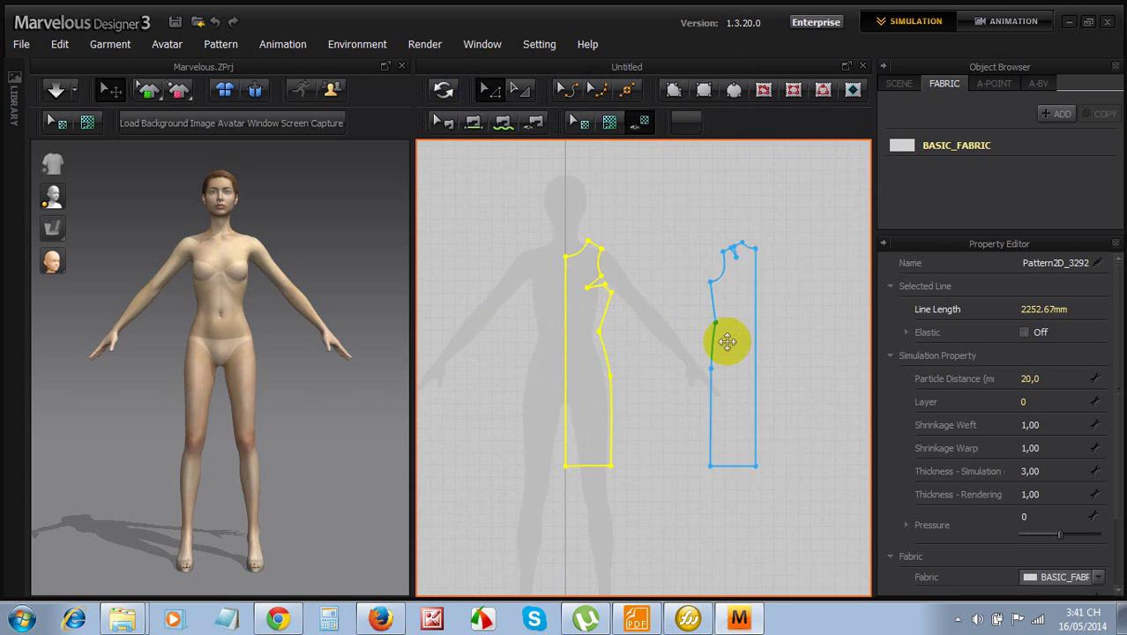
pyautogui.click(725, 339)
pyautogui.hotkey('ctrl', 'c')
pyautogui.hotkey('ctrl', 'v')
pyautogui.click(659, 354)
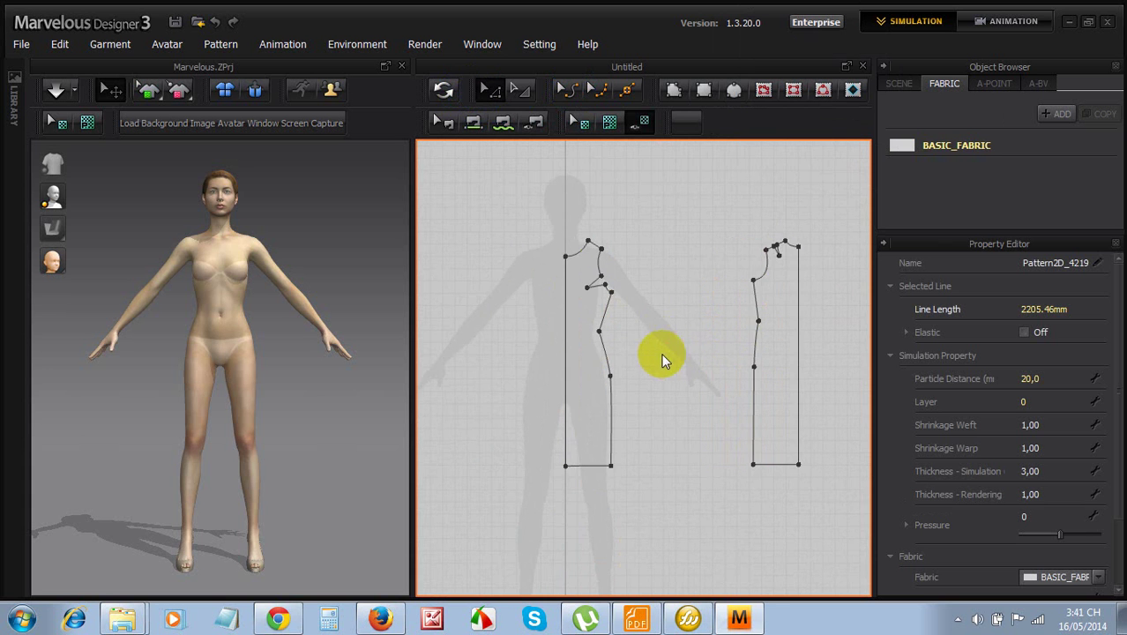
pyautogui.scroll(5, 598, 315)
pyautogui.click(590, 313)
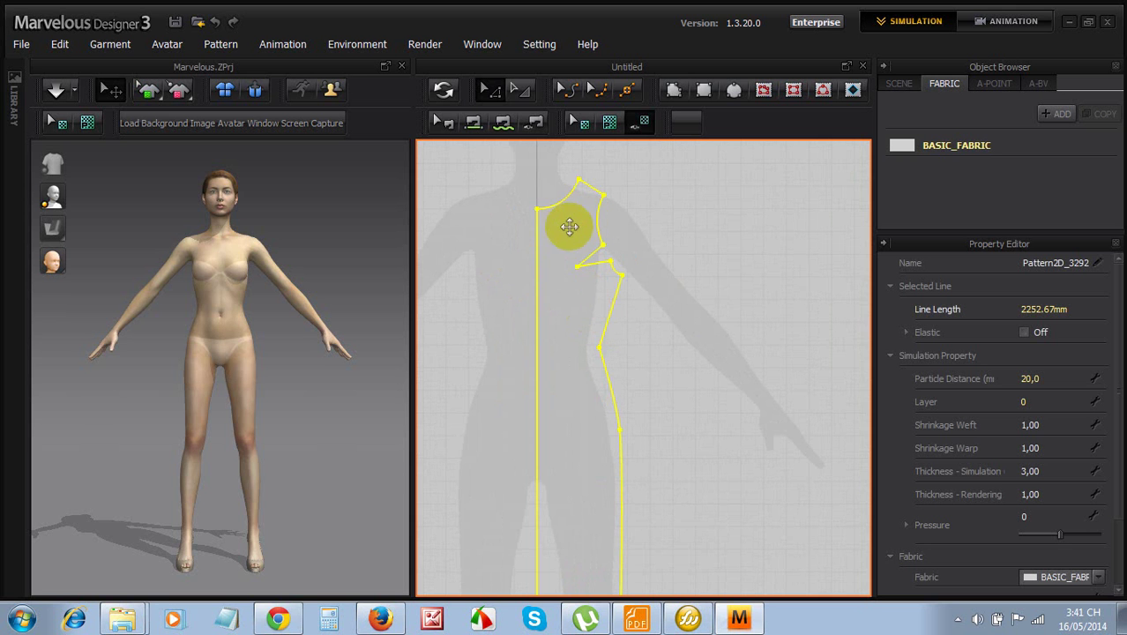
pyautogui.scroll(-2, 576, 248)
pyautogui.scroll(5, 575, 254)
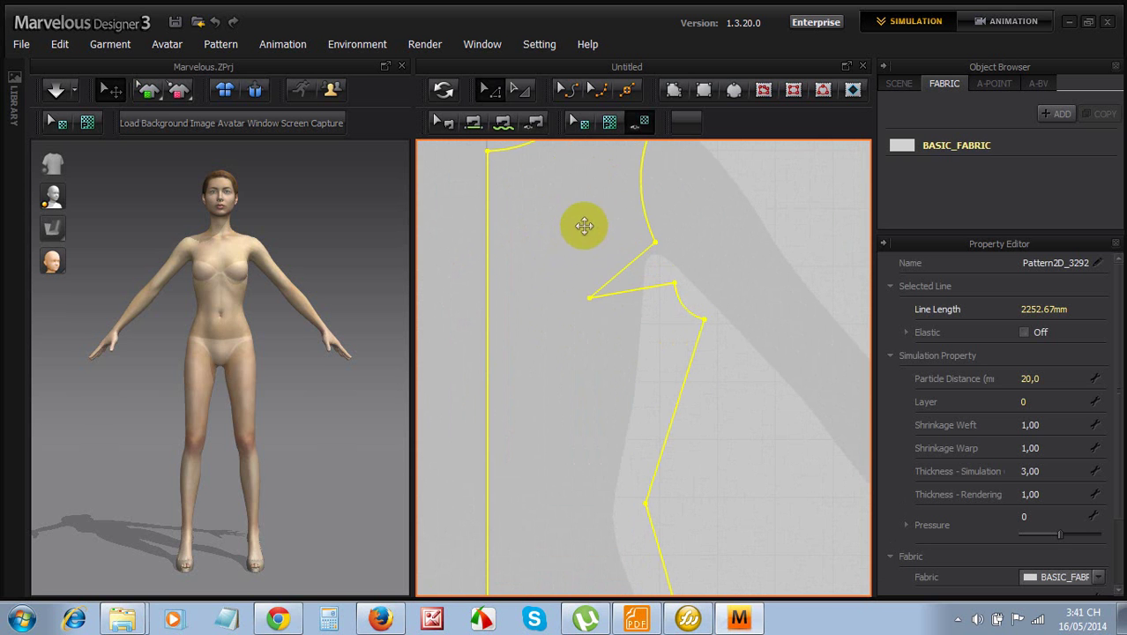
pyautogui.click(645, 122)
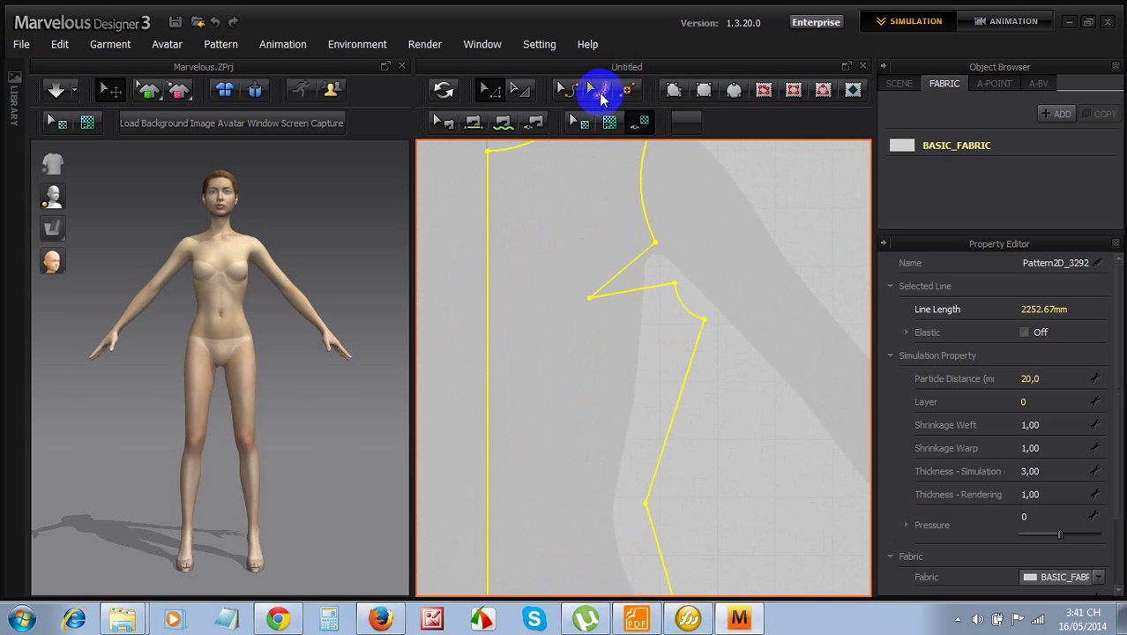
pyautogui.click(674, 89)
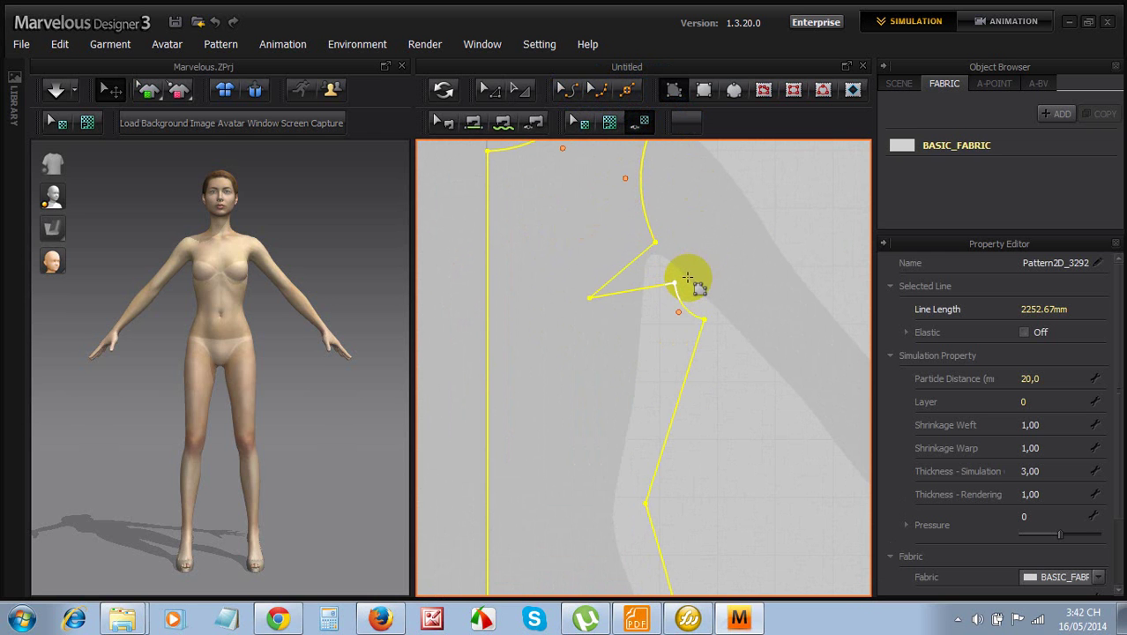
pyautogui.click(688, 278)
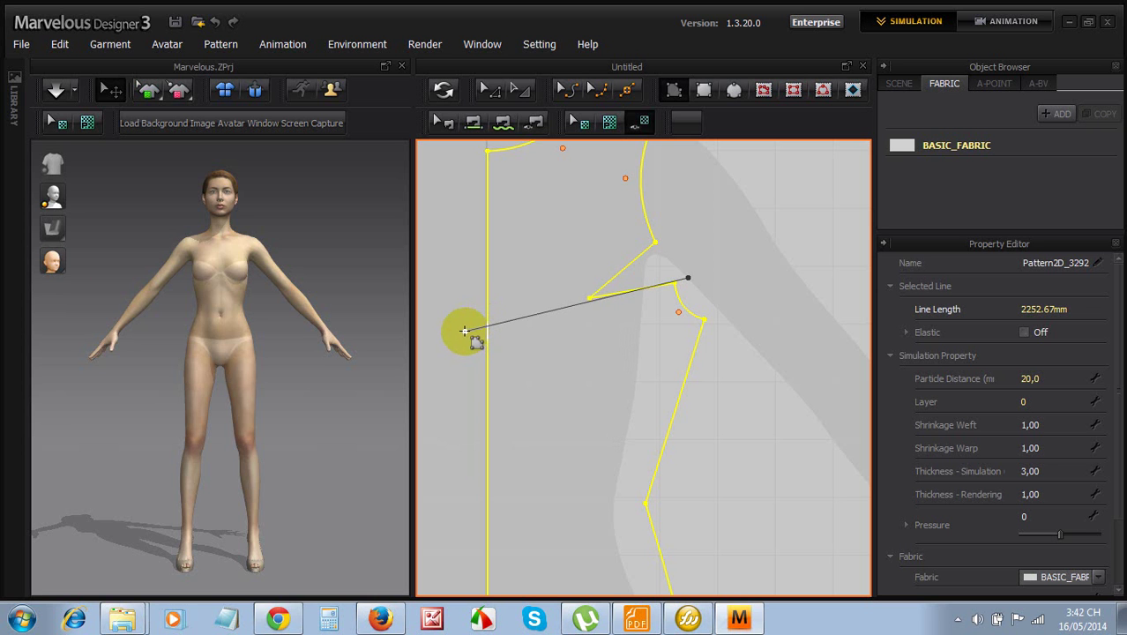
pyautogui.click(465, 331)
pyautogui.scroll(5, 465, 331)
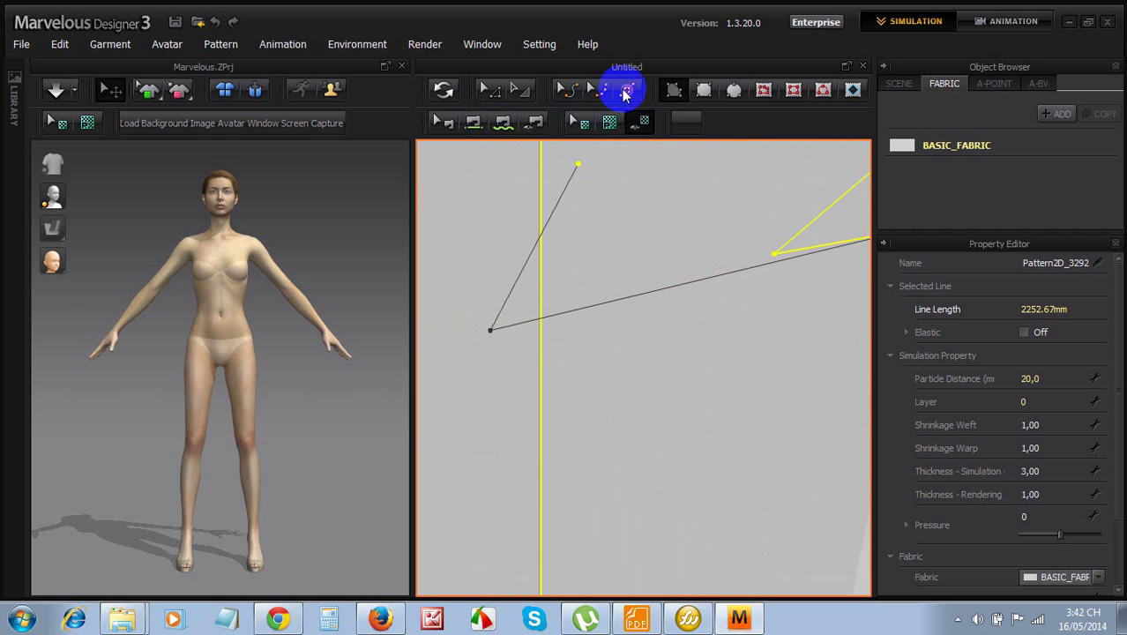
pyautogui.click(626, 90)
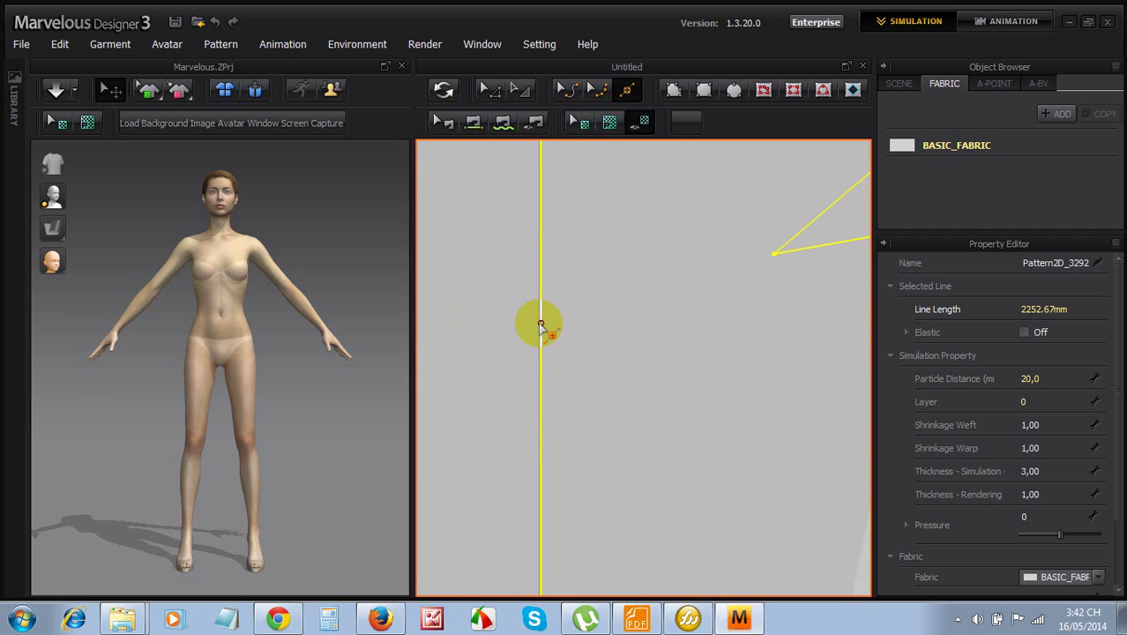
pyautogui.scroll(-3, 540, 328)
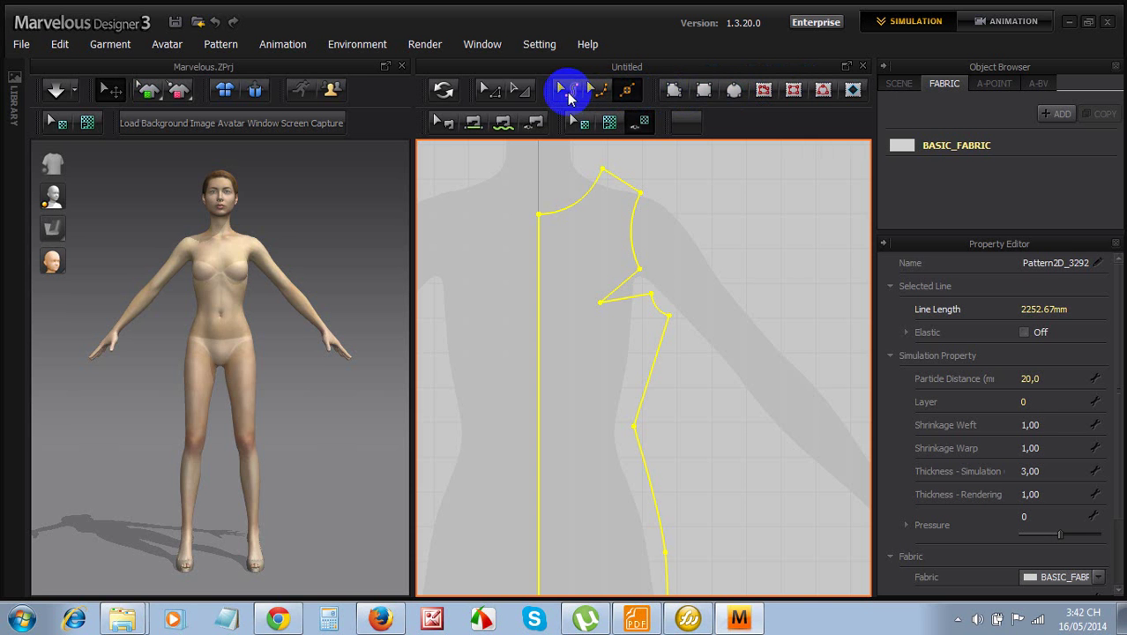
# Draw an internal line about 167 mm long from the bust dart's lower outer point past its apex to the front's center line
pyautogui.click(763, 91)
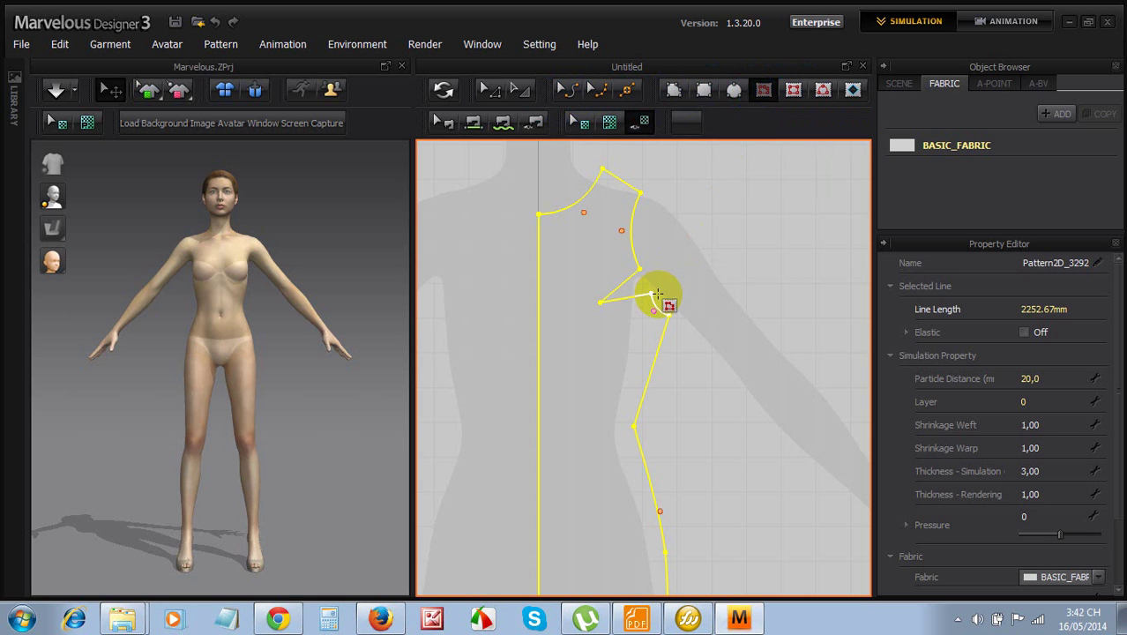
pyautogui.click(651, 293)
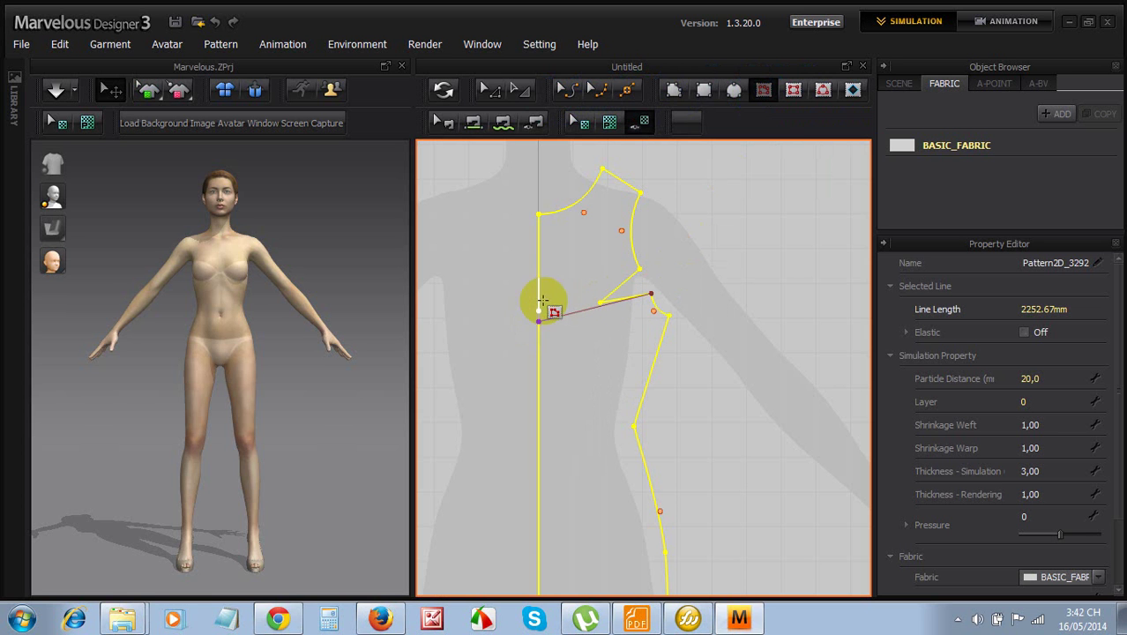
pyautogui.doubleClick(537, 322)
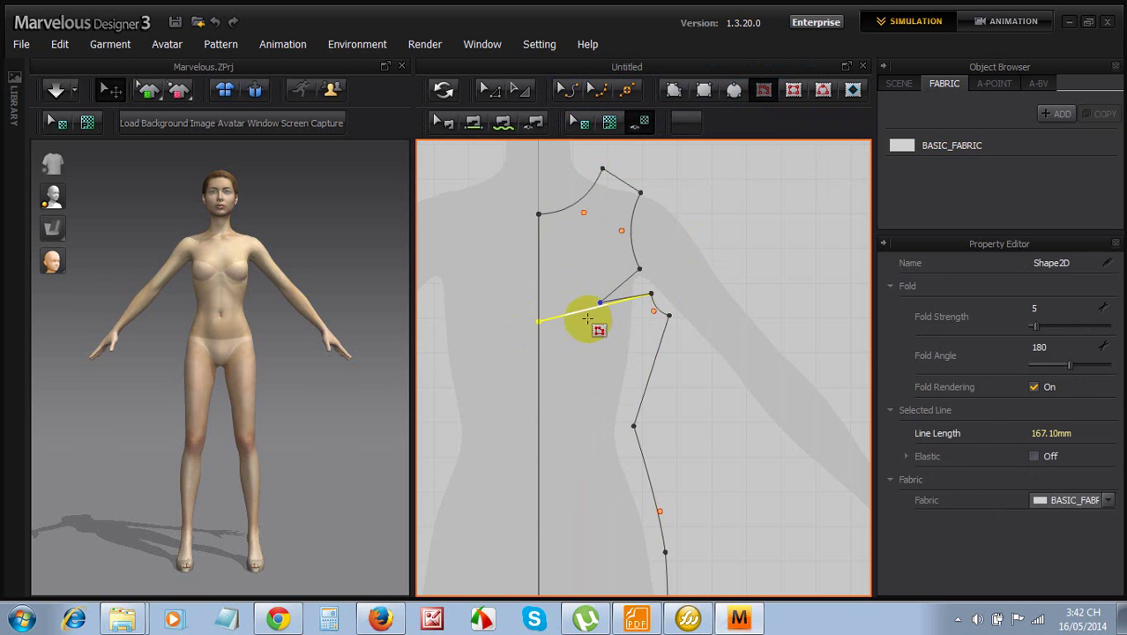
# Add a point on the front's center line where the internal guide line meets it
pyautogui.click(564, 94)
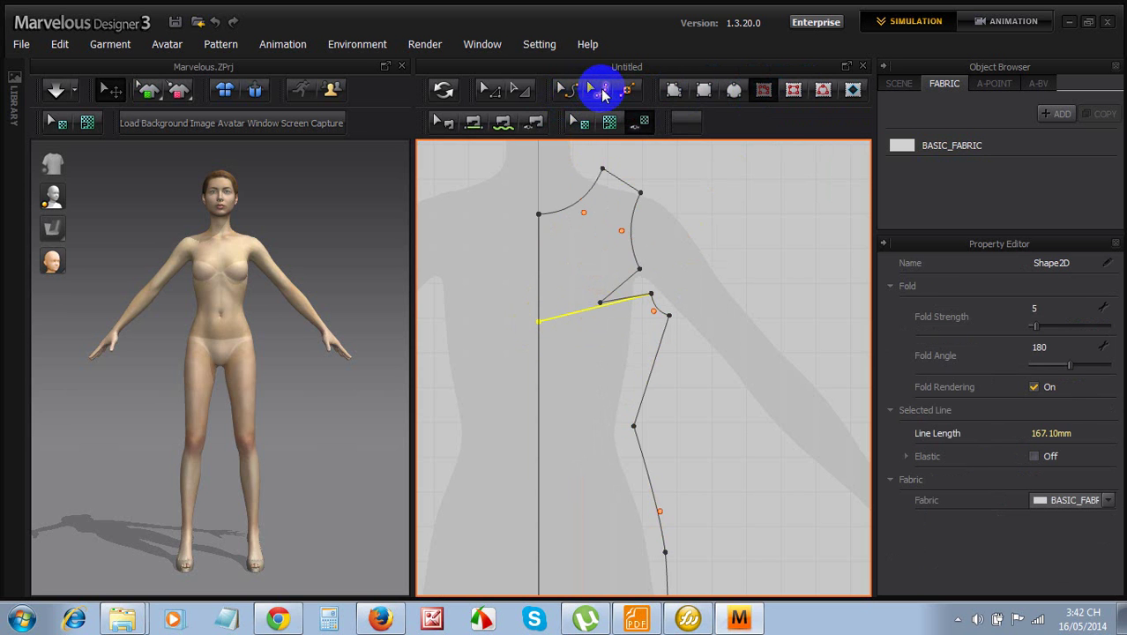
pyautogui.click(627, 88)
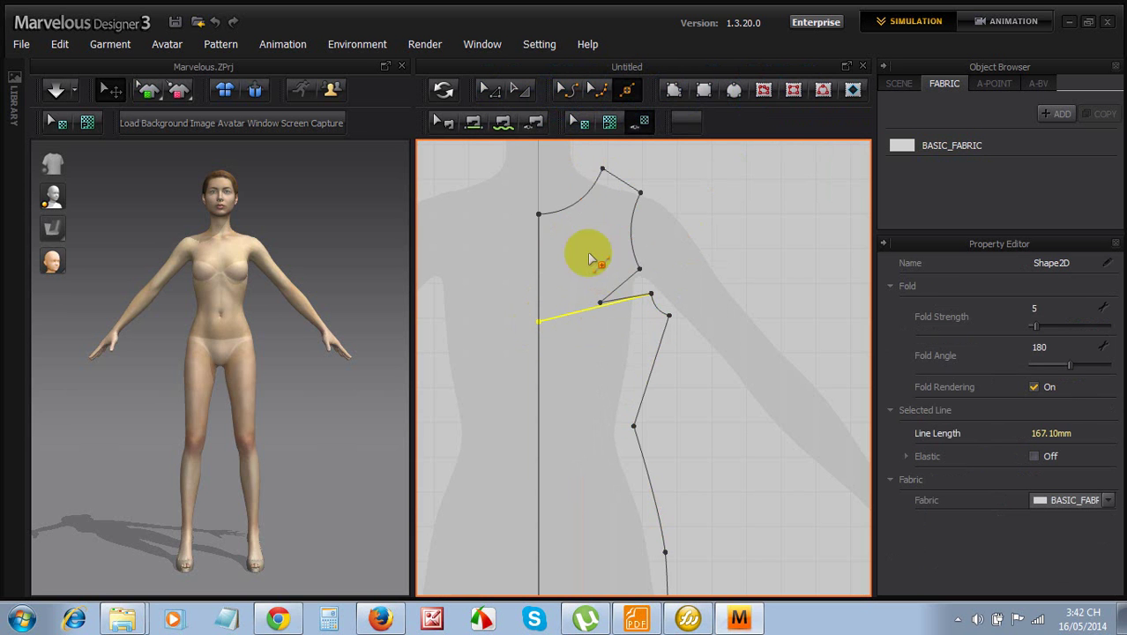
pyautogui.scroll(-1, 540, 334)
pyautogui.scroll(5, 546, 313)
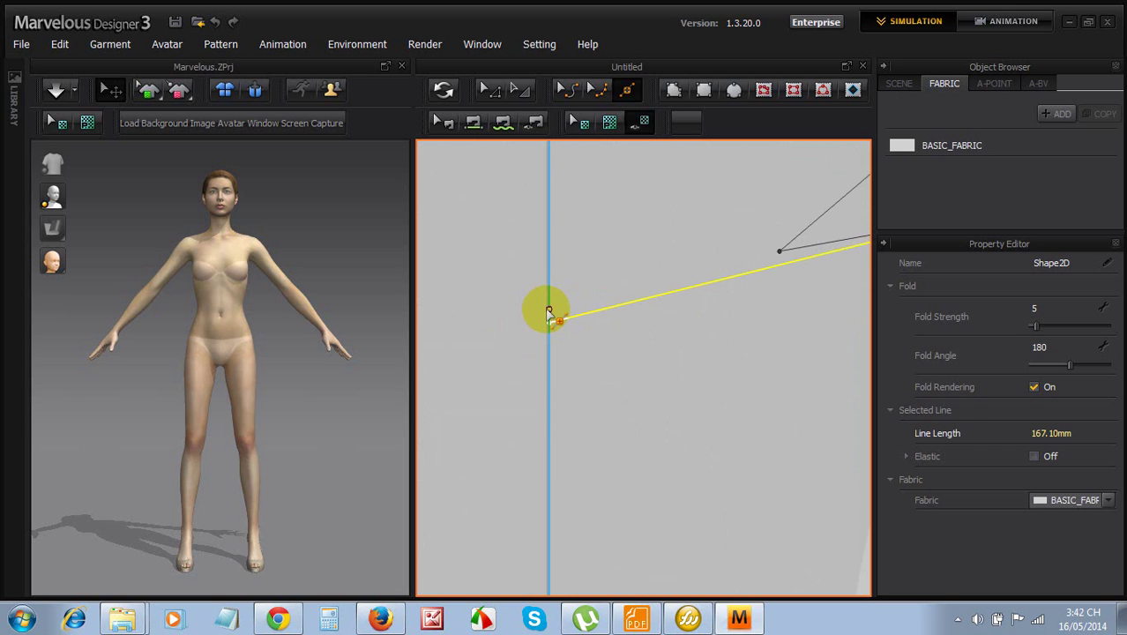
pyautogui.click(548, 315)
pyautogui.scroll(-5, 548, 316)
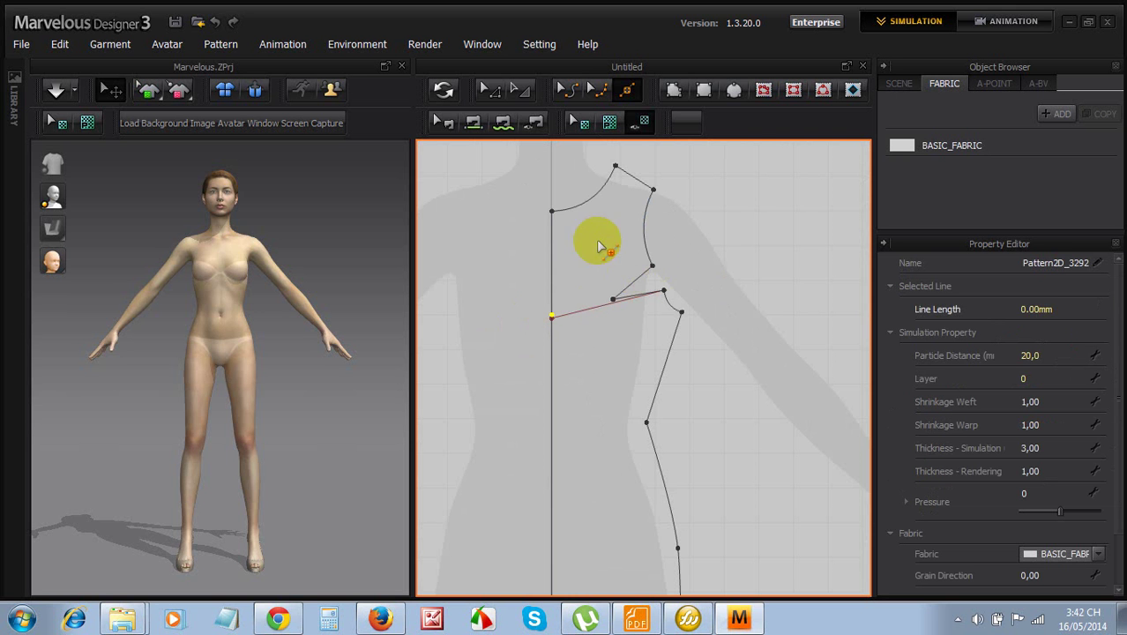
# Delete the internal guide line running from the dart to the front's center line
pyautogui.click(488, 90)
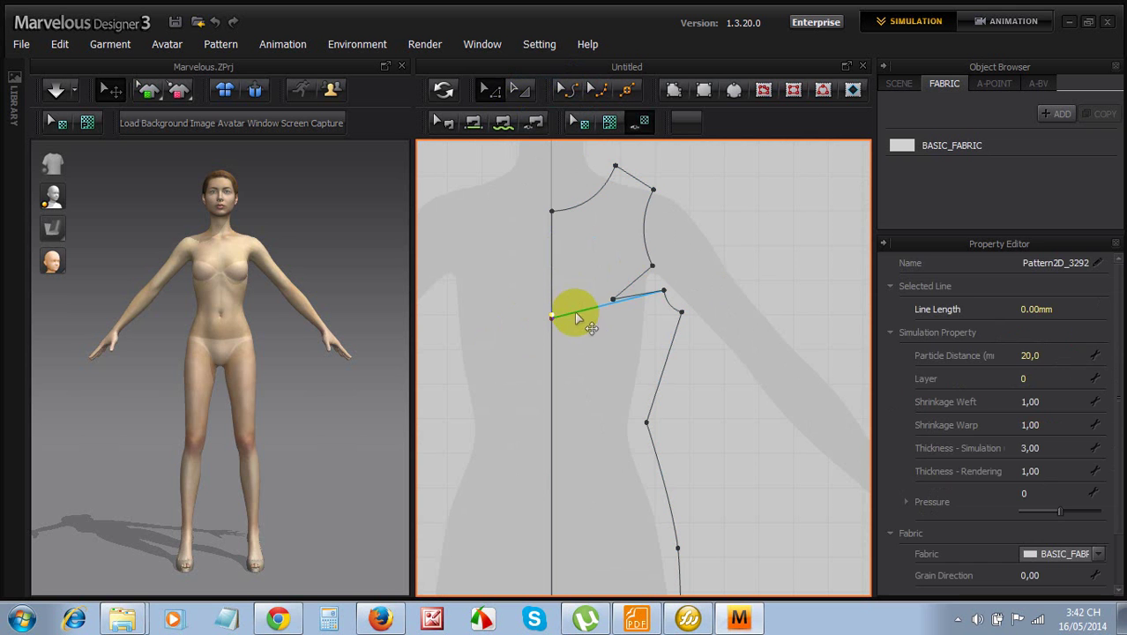
pyautogui.click(578, 316)
pyautogui.press('Delete')
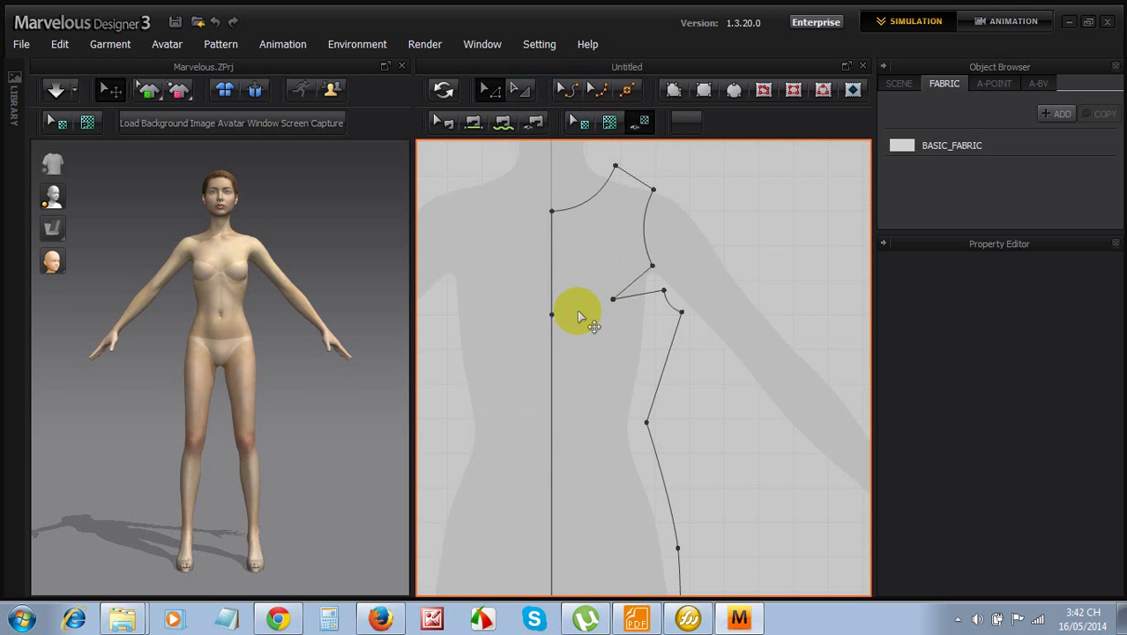
# Duplicate the front pattern piece and place the copy between the original front and the back piece
pyautogui.scroll(3, 596, 317)
pyautogui.scroll(1, 595, 320)
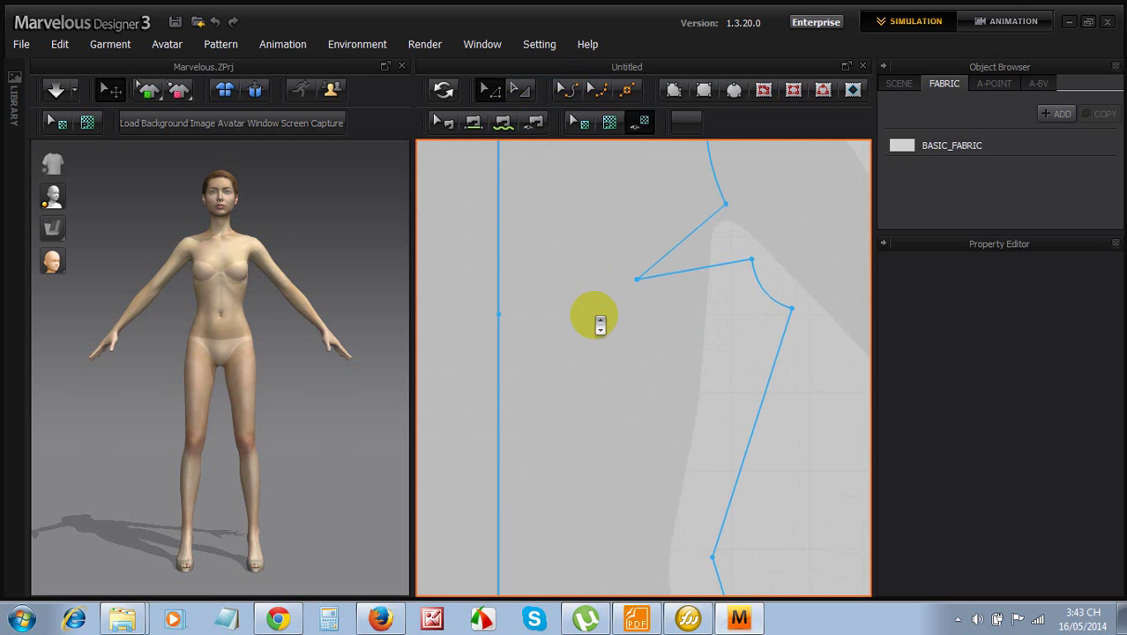
pyautogui.scroll(-1, 586, 315)
pyautogui.scroll(2, 609, 309)
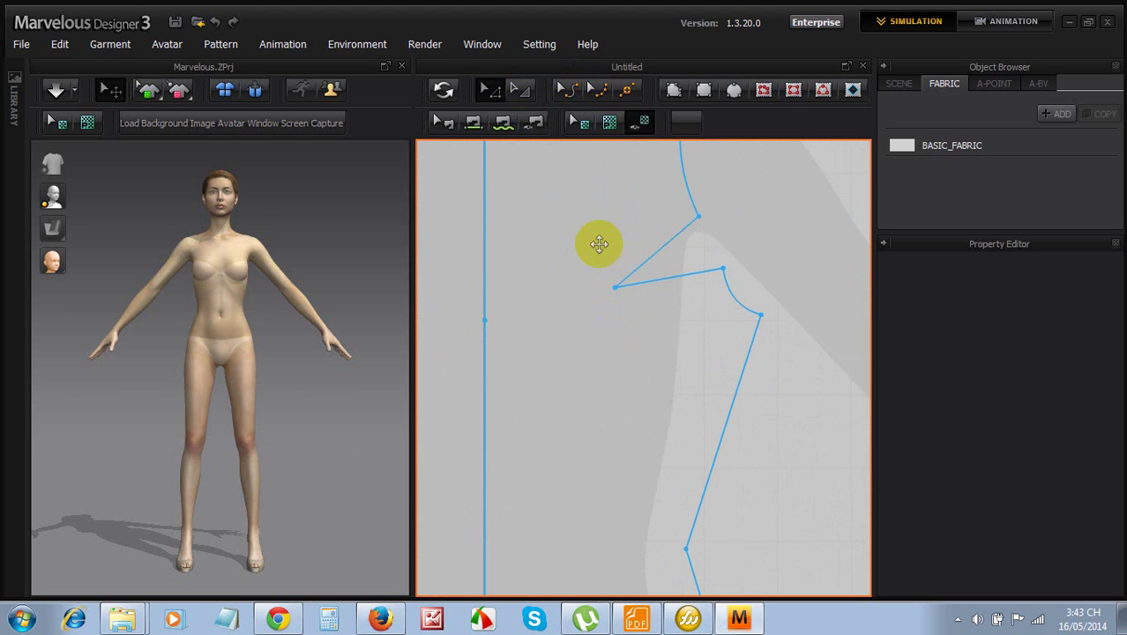
pyautogui.scroll(-3, 548, 328)
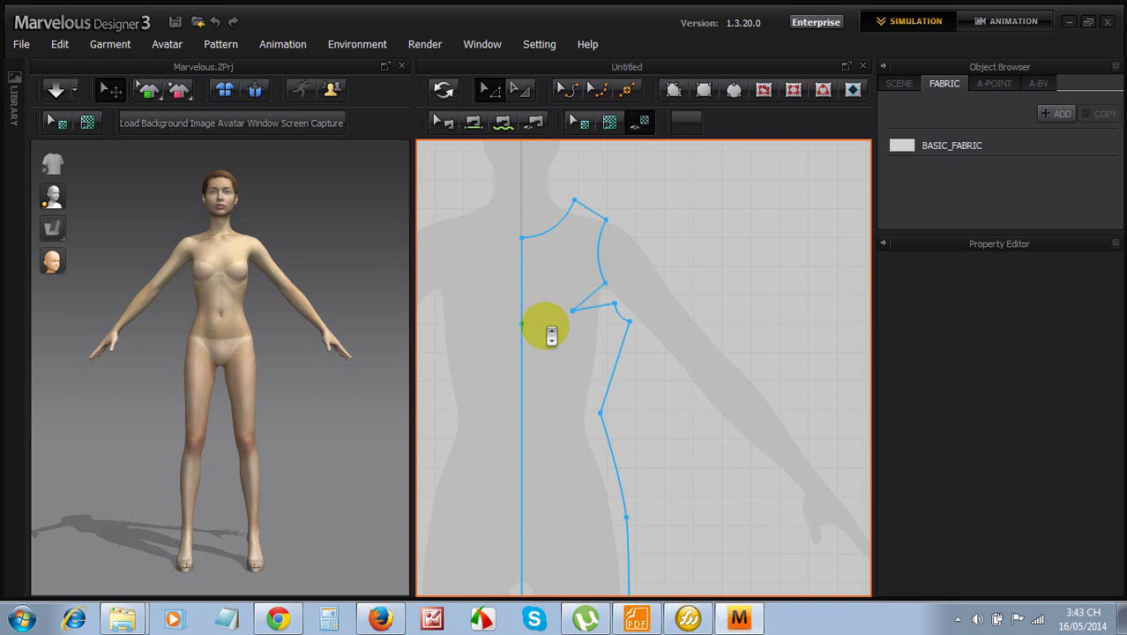
pyautogui.scroll(-3, 548, 330)
pyautogui.click(551, 334)
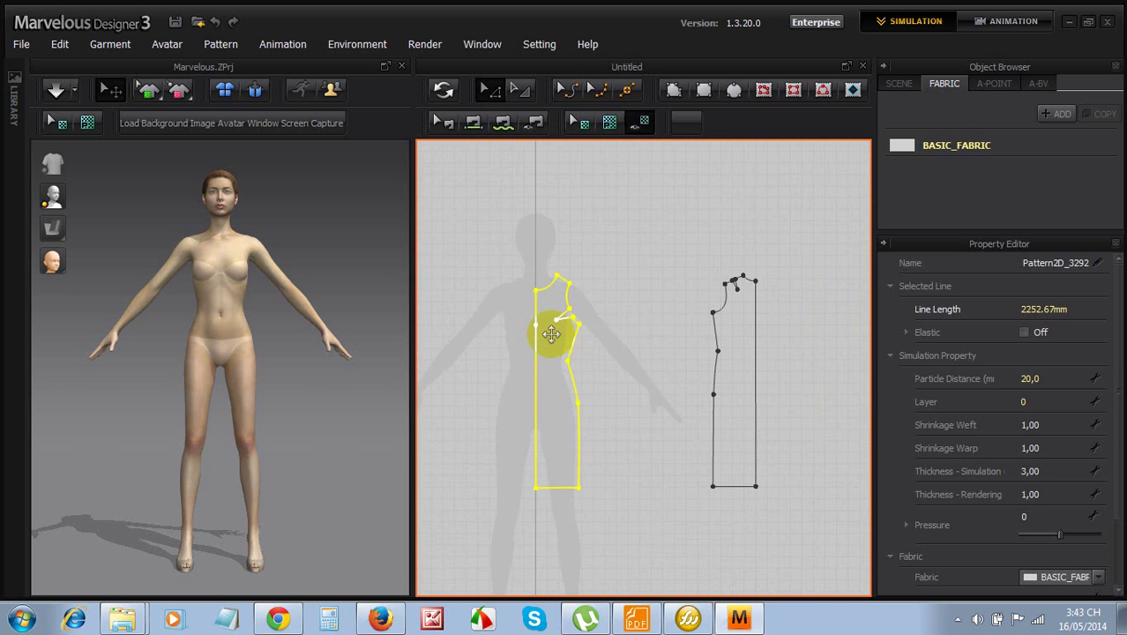
pyautogui.keyDown('ctrl'); pyautogui.moveTo(551, 334); pyautogui.dragTo(623, 378); pyautogui.keyUp('ctrl')
pyautogui.click(679, 375)
pyautogui.scroll(-2, 618, 351)
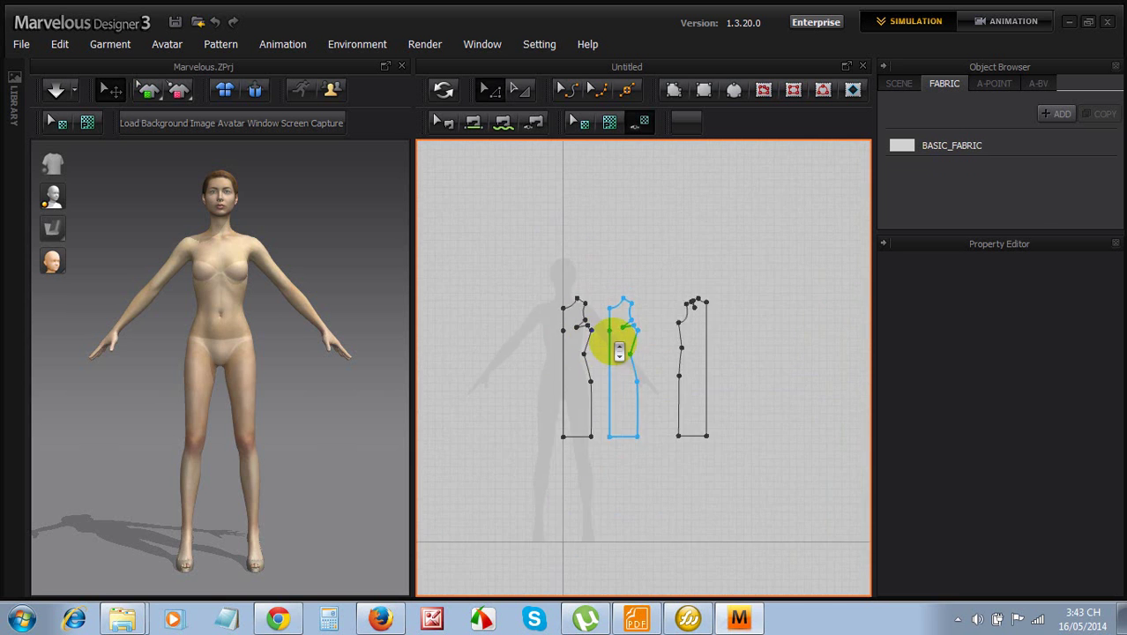
# Reduce the original front piece to its upper section by deleting its hem, hip and waist points and the two outer points below the dart
pyautogui.scroll(5, 619, 351)
pyautogui.scroll(-2, 580, 330)
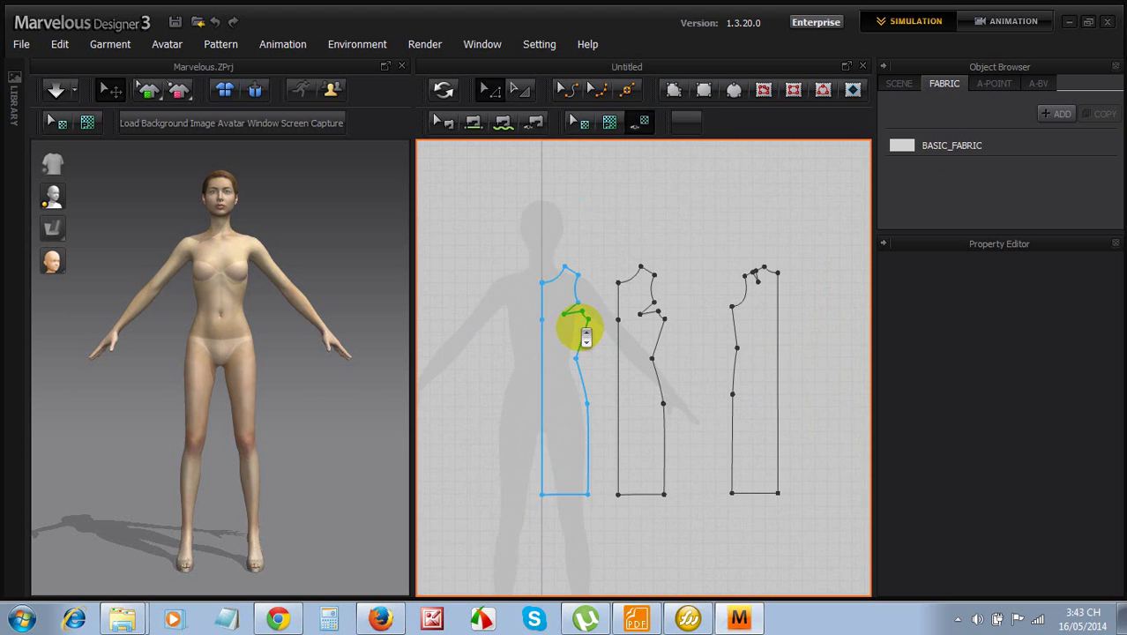
pyautogui.click(506, 99)
pyautogui.moveTo(599, 509); pyautogui.dragTo(519, 347)
pyautogui.press('Delete')
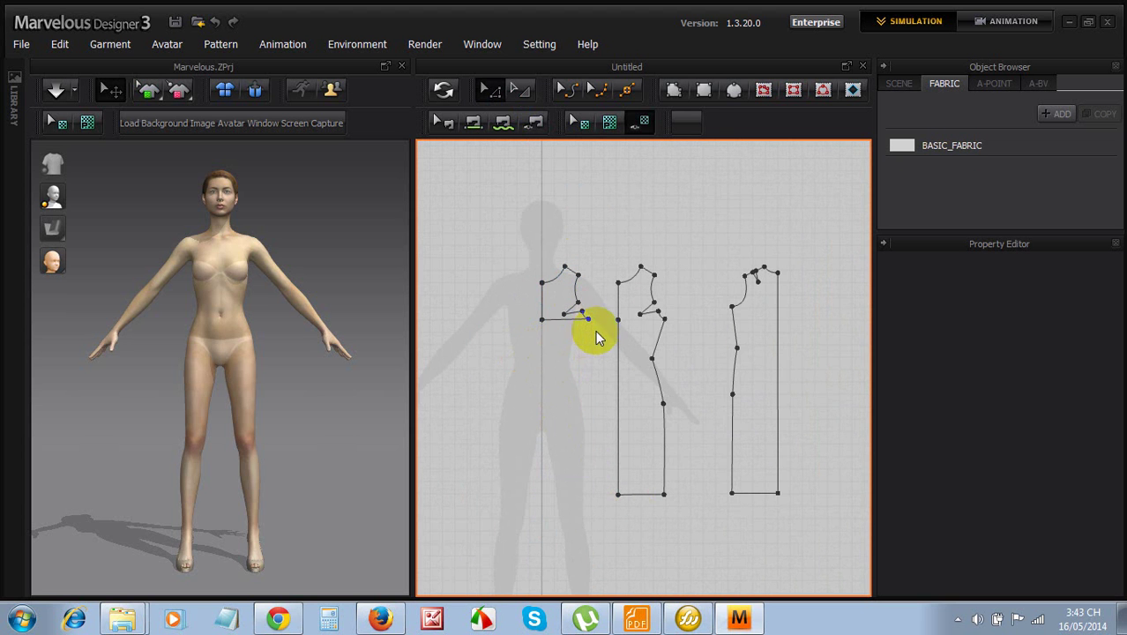
pyautogui.moveTo(586, 317)
pyautogui.mouseDown()
pyautogui.moveTo(569, 325)
pyautogui.moveTo(565, 314)
pyautogui.mouseUp()
pyautogui.click(579, 345)
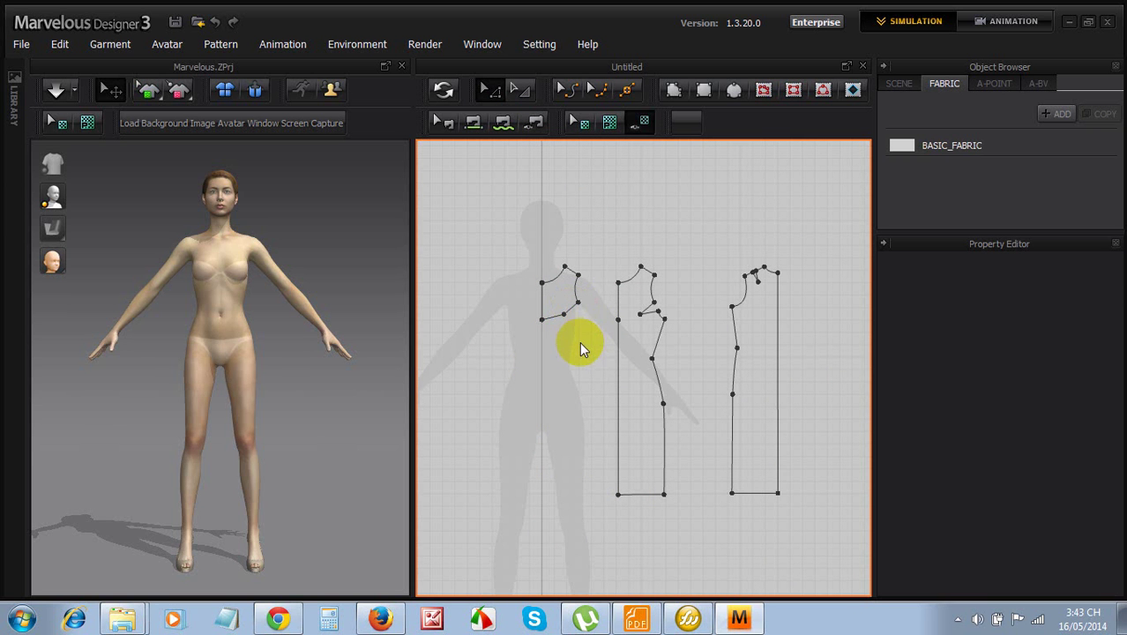
# Reduce the copied front piece to its lower section by deleting its upper points, and place it on the center line just below the upper piece
pyautogui.moveTo(604, 247); pyautogui.dragTo(669, 305)
pyautogui.press('Delete')
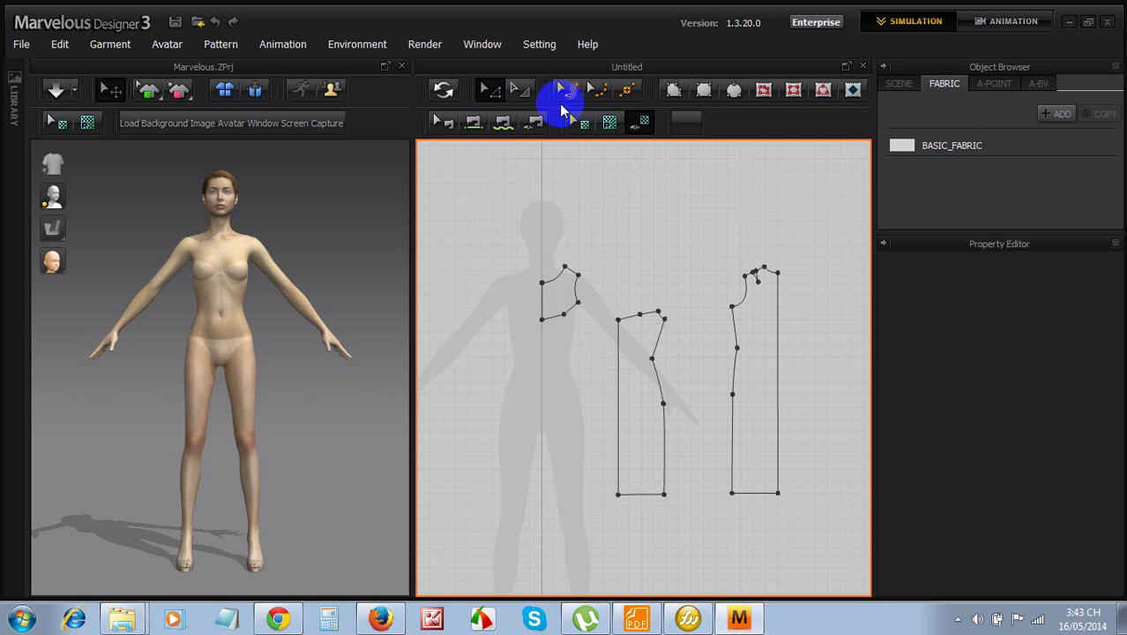
pyautogui.click(652, 429)
pyautogui.hotkey('ctrl', 'c')
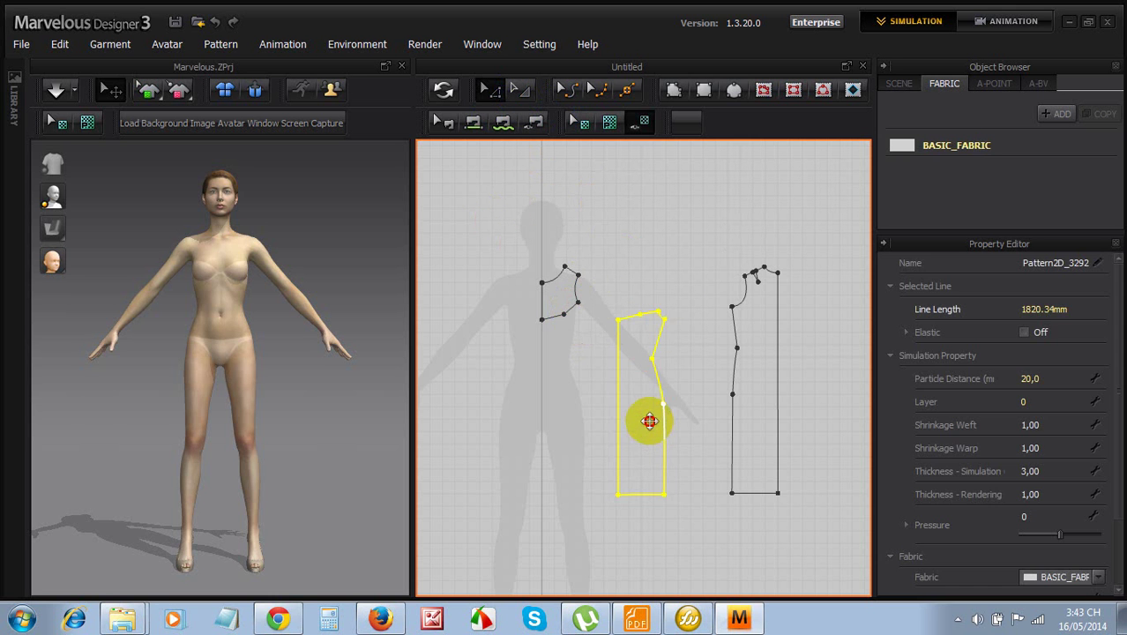
pyautogui.hotkey('ctrl', 'v')
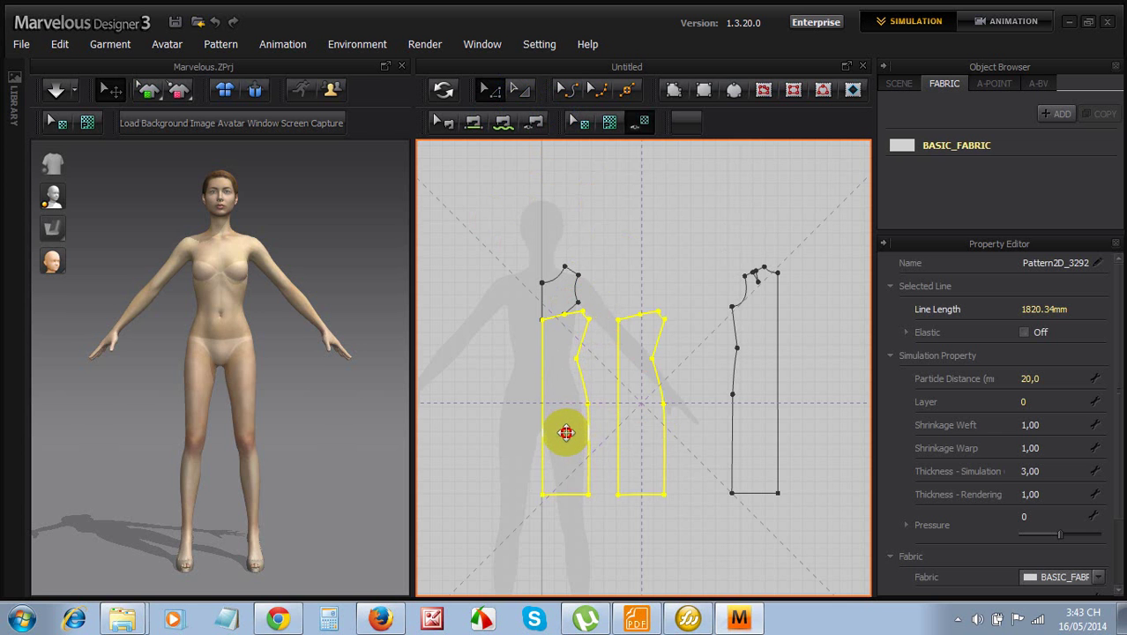
pyautogui.click(565, 432)
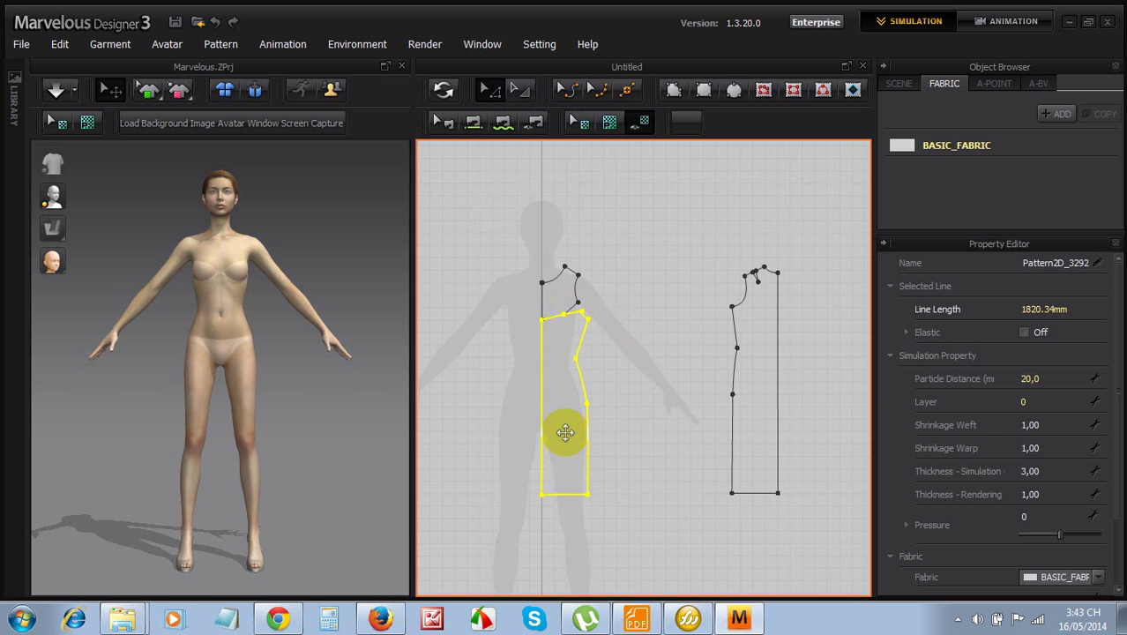
pyautogui.moveTo(565, 432); pyautogui.dragTo(565, 409)
pyautogui.click(617, 408)
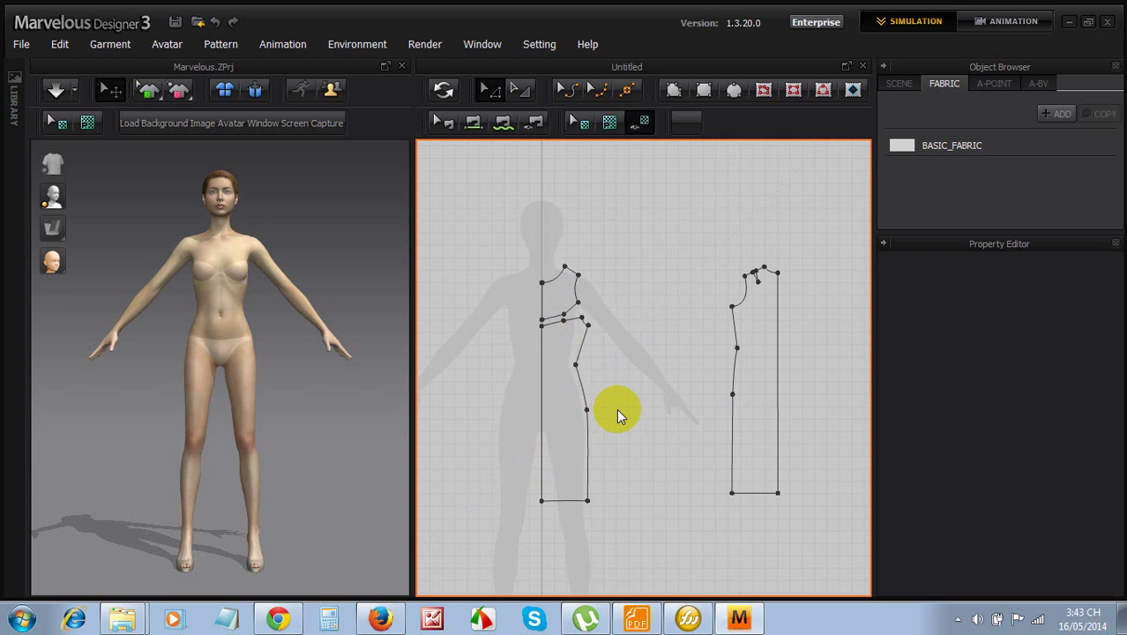
# Unfold the upper and lower front pieces along their center lines into full symmetrical pieces
pyautogui.scroll(-3, 616, 408)
pyautogui.scroll(3, 615, 409)
pyautogui.scroll(-3, 582, 414)
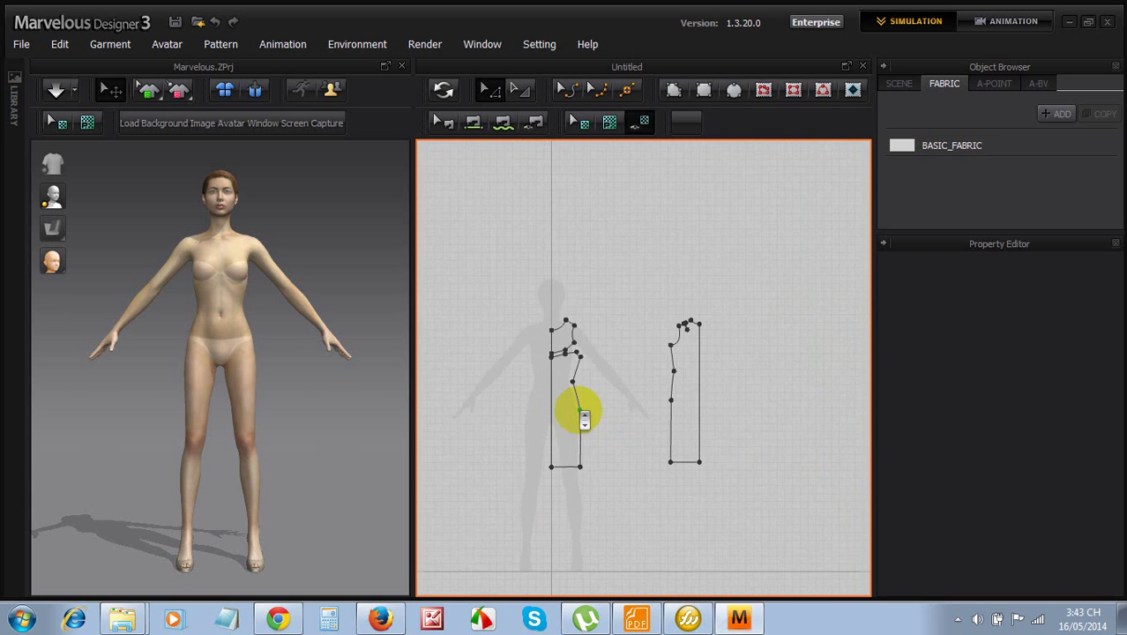
pyautogui.click(565, 411)
pyautogui.click(593, 410)
pyautogui.scroll(5, 591, 407)
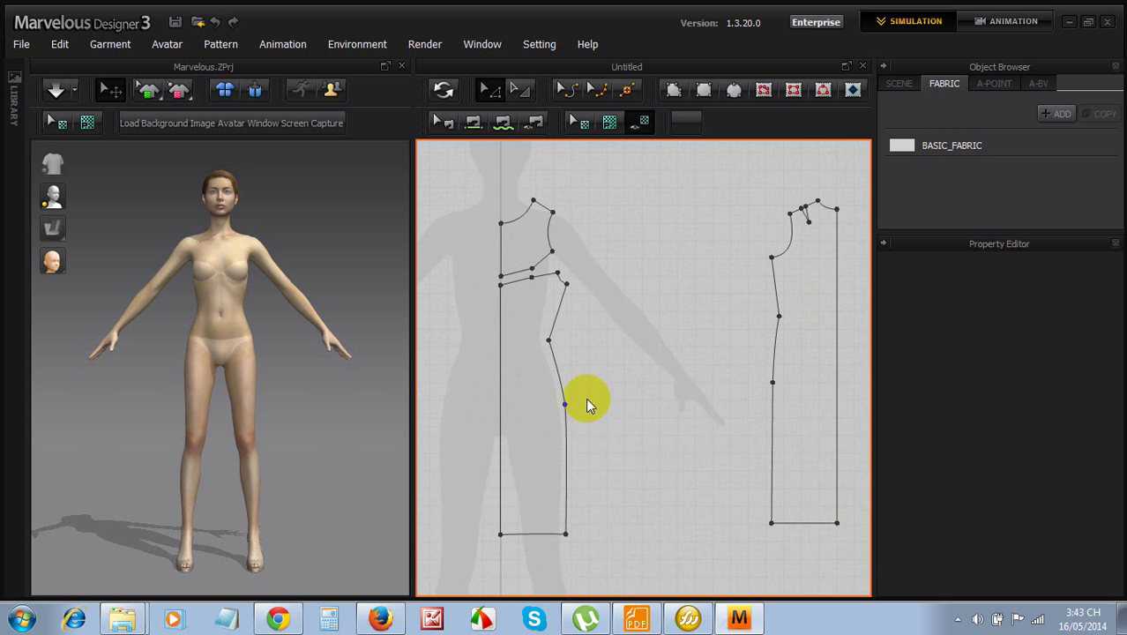
pyautogui.scroll(-3, 586, 339)
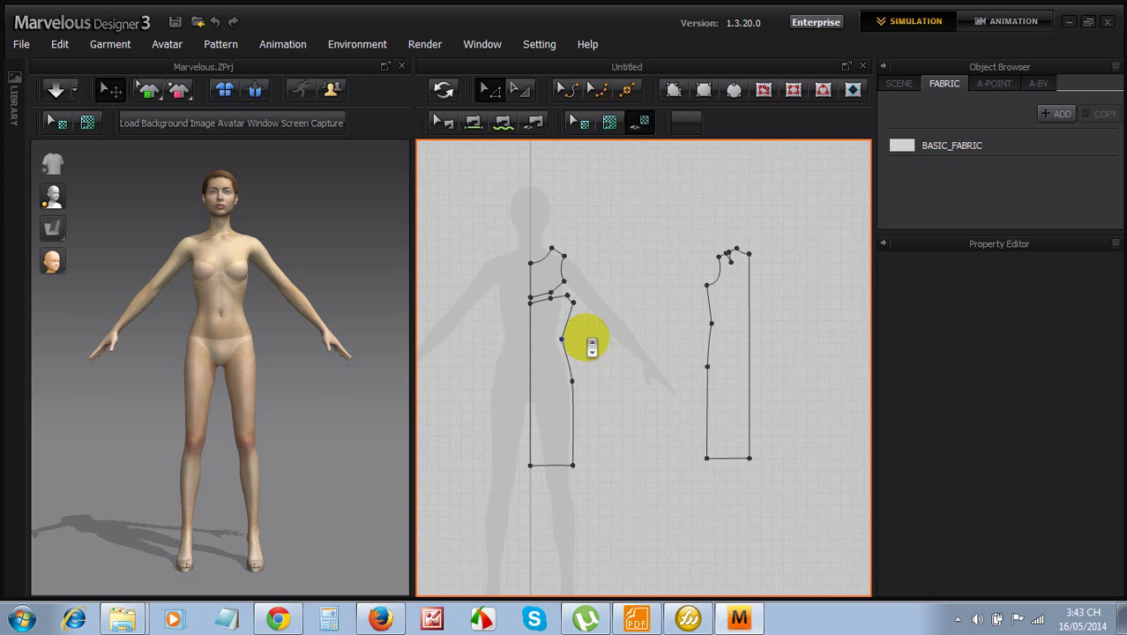
pyautogui.scroll(2, 510, 345)
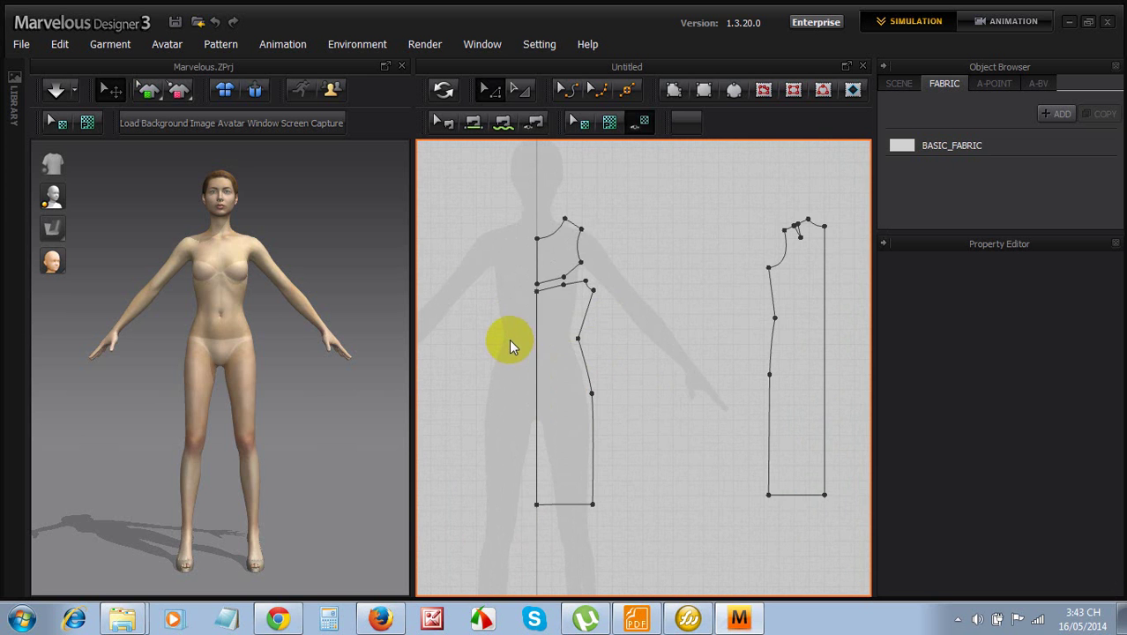
pyautogui.rightClick(536, 265)
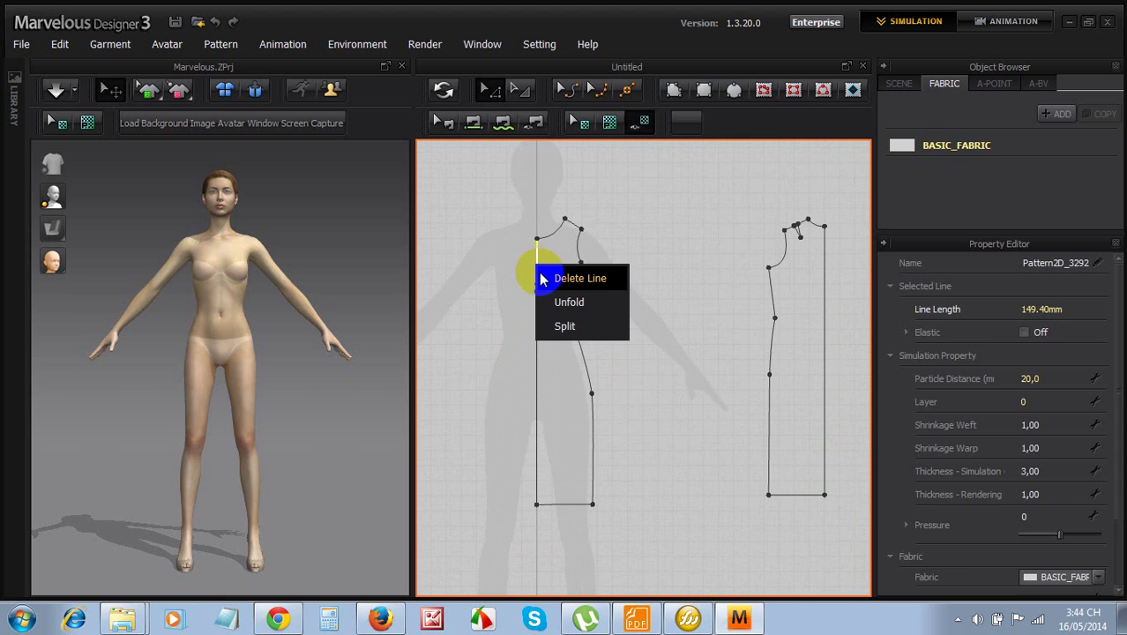
pyautogui.click(552, 299)
pyautogui.click(537, 344)
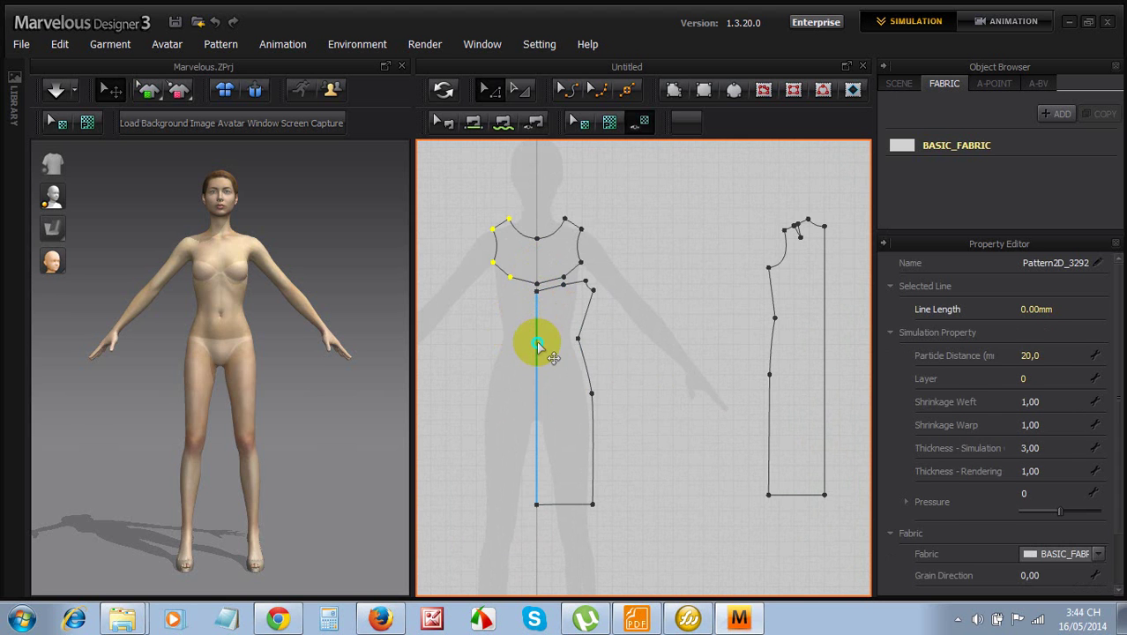
pyautogui.rightClick(537, 344)
pyautogui.click(556, 381)
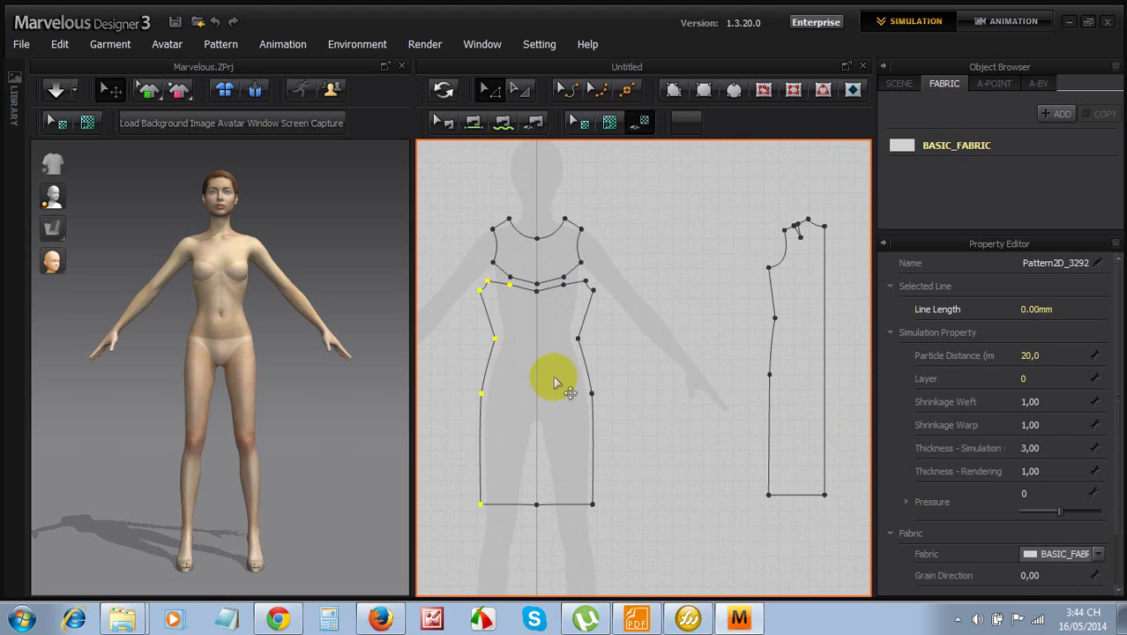
# Unfold the back piece along its center line and move the full back next to the front pieces
pyautogui.click(822, 351)
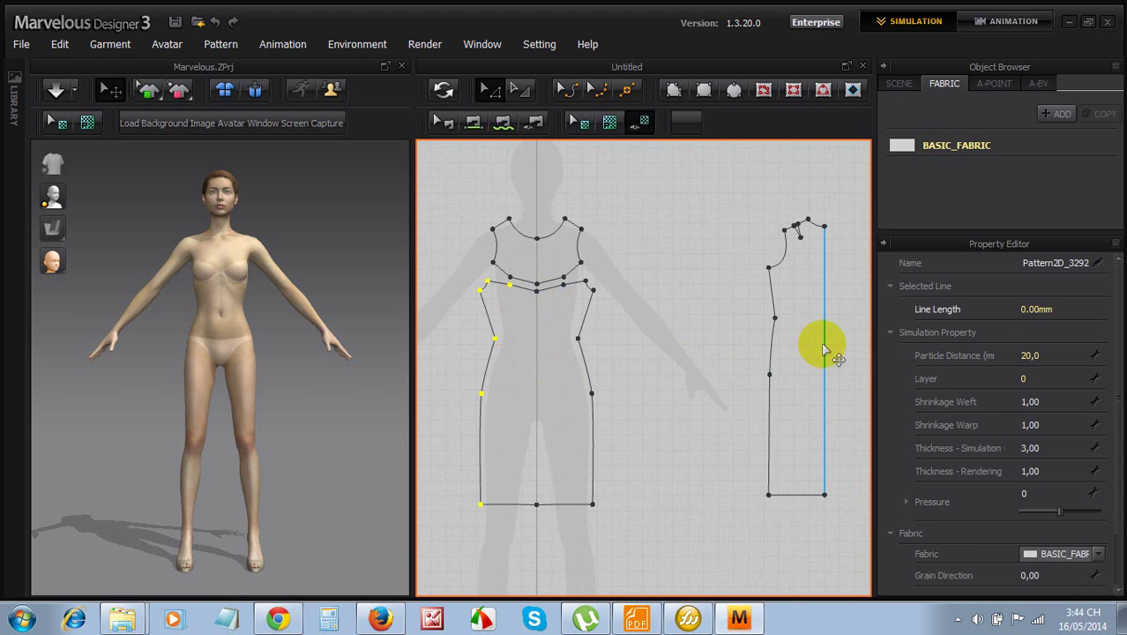
pyautogui.rightClick(822, 351)
pyautogui.click(845, 383)
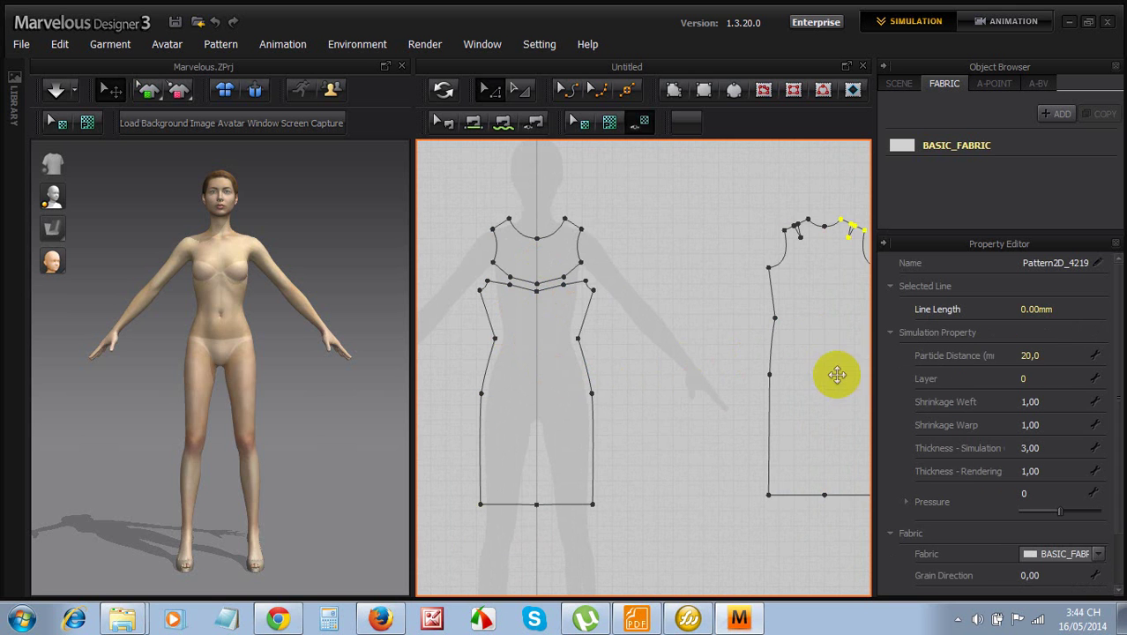
pyautogui.moveTo(811, 301); pyautogui.dragTo(692, 312)
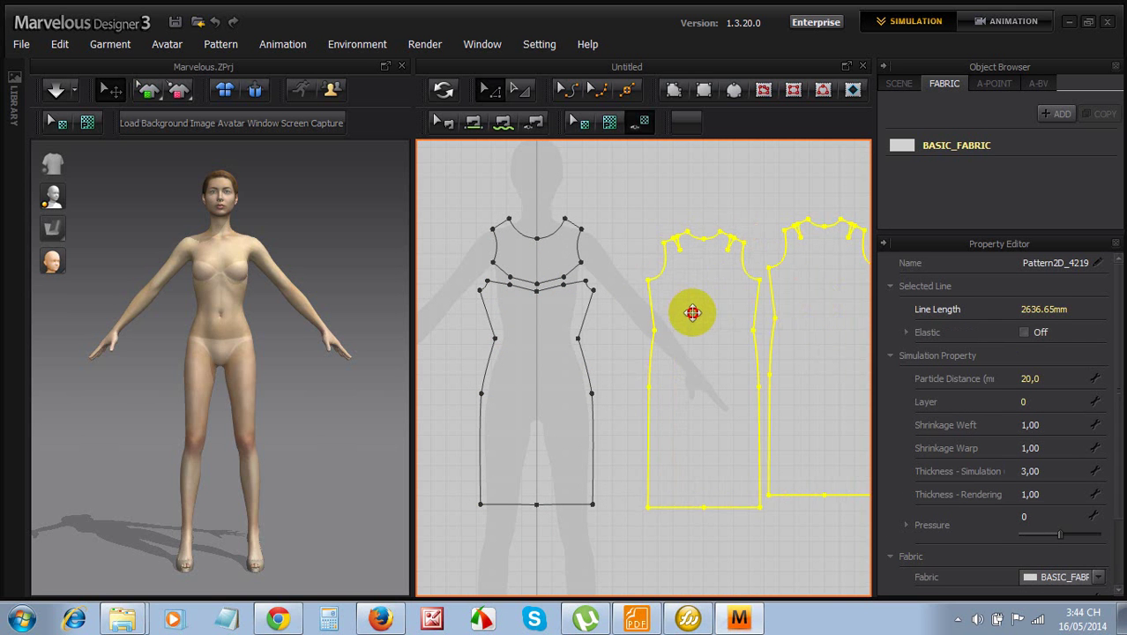
pyautogui.click(642, 203)
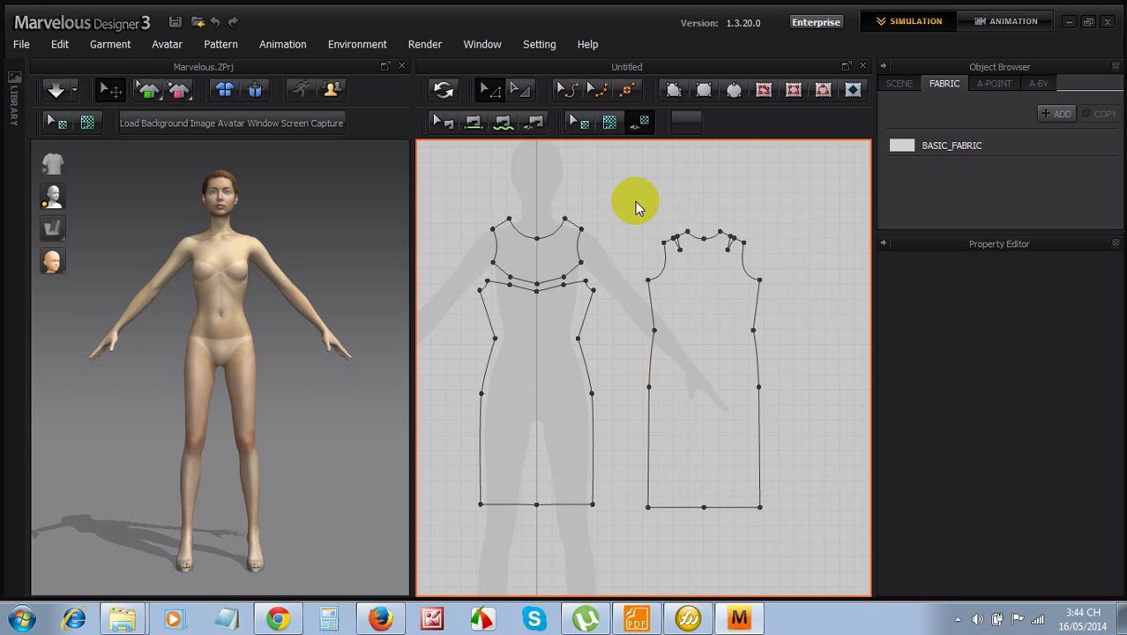
# Turn on the line length display for the pattern pieces
pyautogui.scroll(-3, 638, 203)
pyautogui.scroll(-1, 616, 197)
pyautogui.scroll(6, 614, 199)
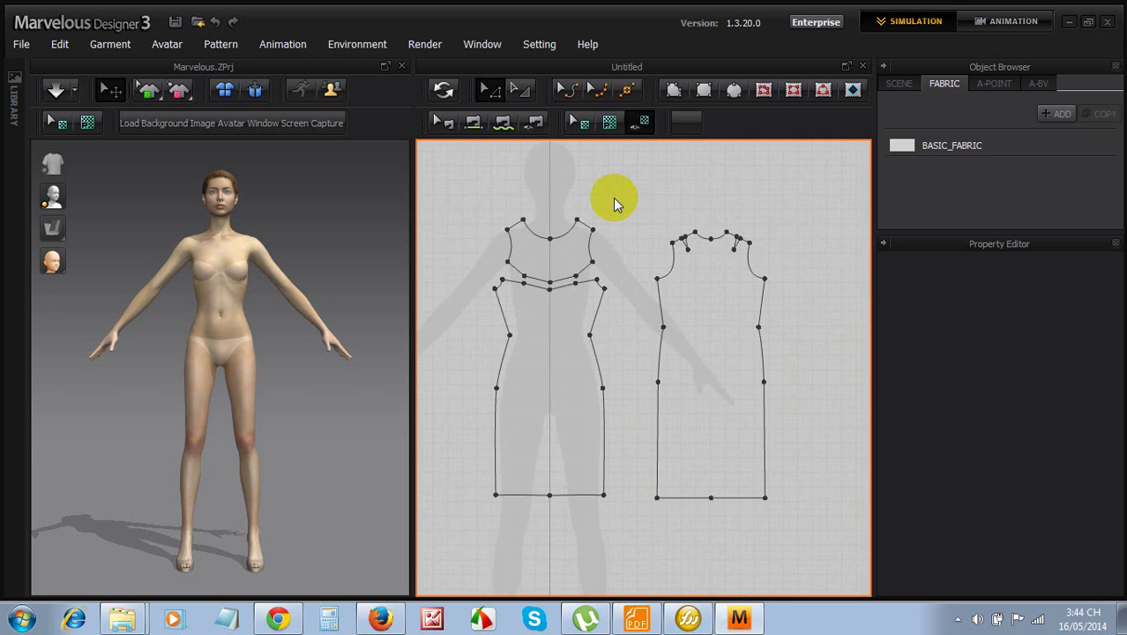
pyautogui.scroll(-3, 599, 225)
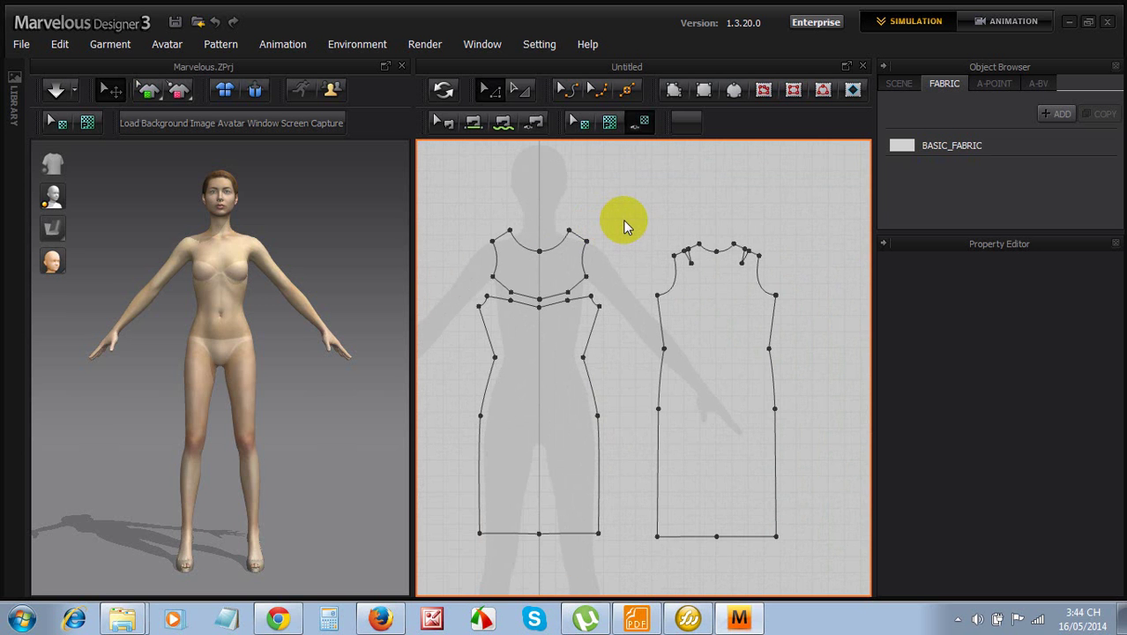
pyautogui.scroll(2, 692, 214)
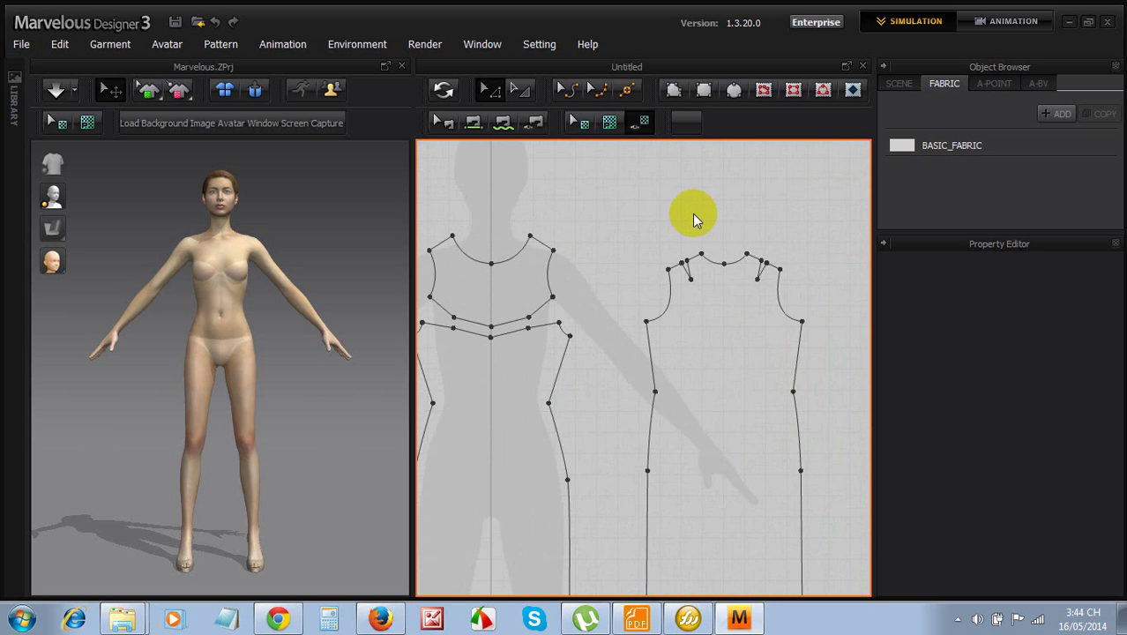
pyautogui.scroll(1, 692, 214)
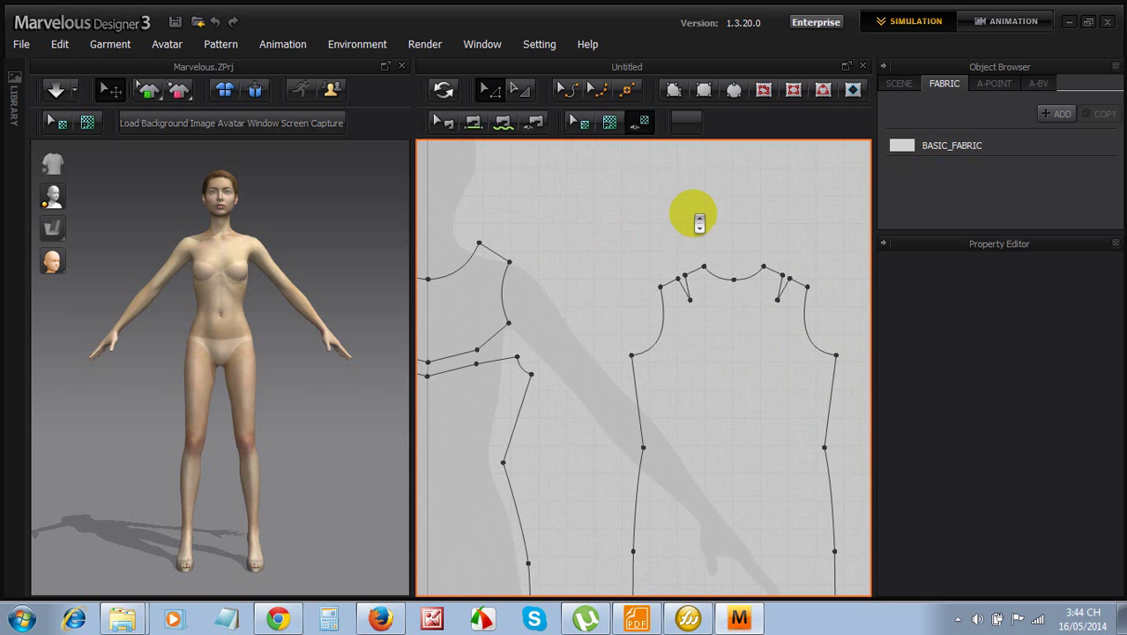
pyautogui.scroll(2, 701, 220)
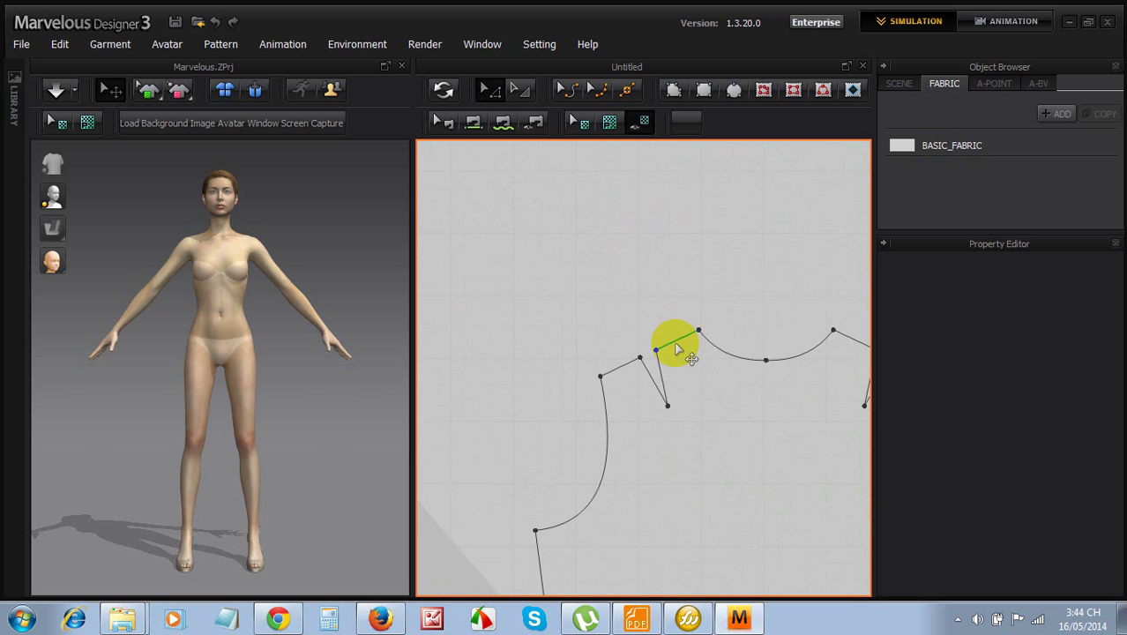
pyautogui.scroll(-2, 674, 351)
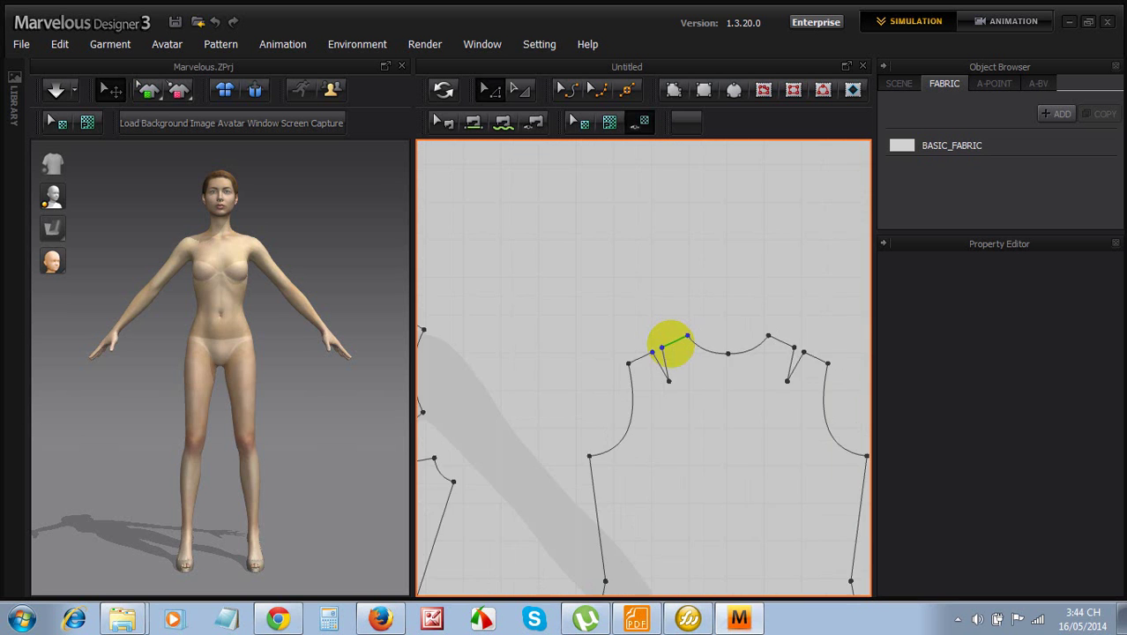
pyautogui.scroll(-1, 674, 350)
pyautogui.scroll(-1, 667, 342)
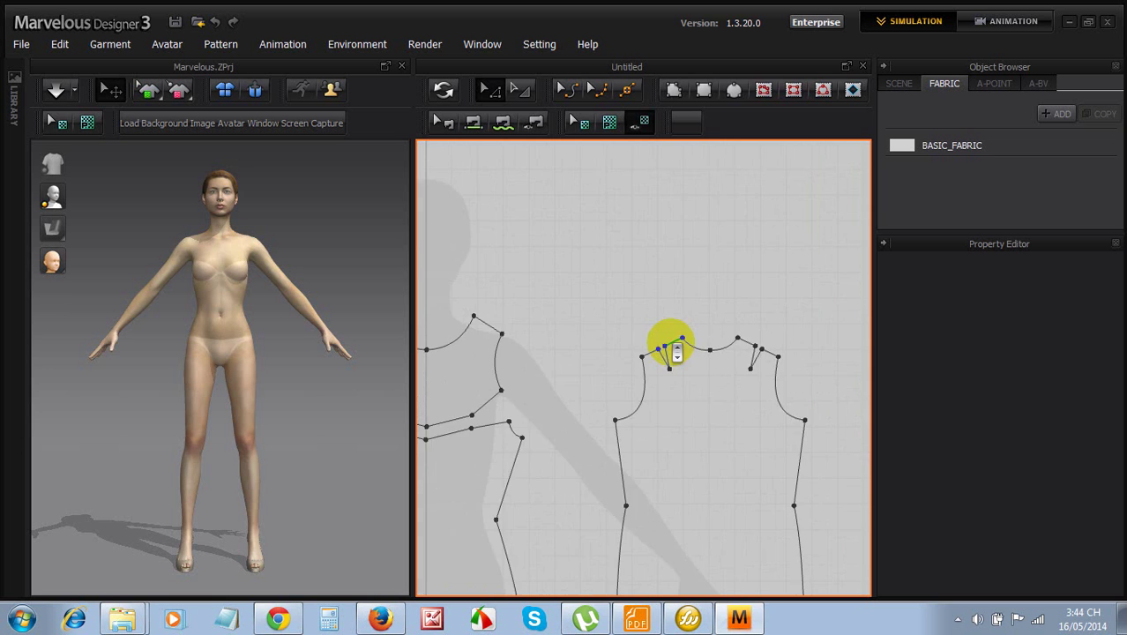
pyautogui.scroll(2, 667, 344)
pyautogui.rightClick(664, 316)
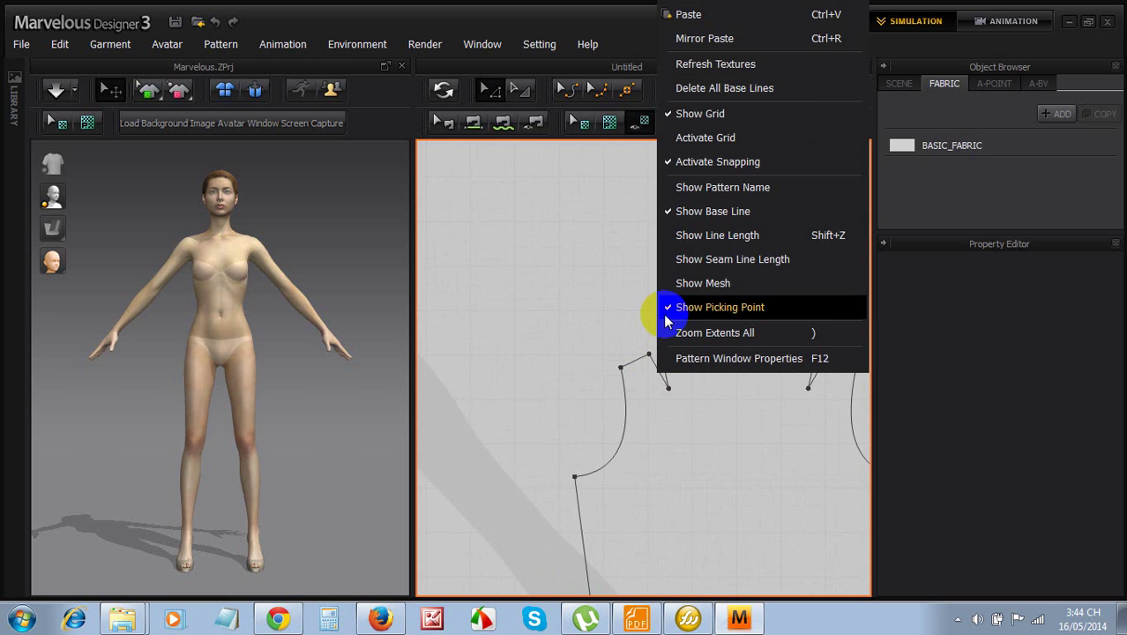
pyautogui.click(681, 246)
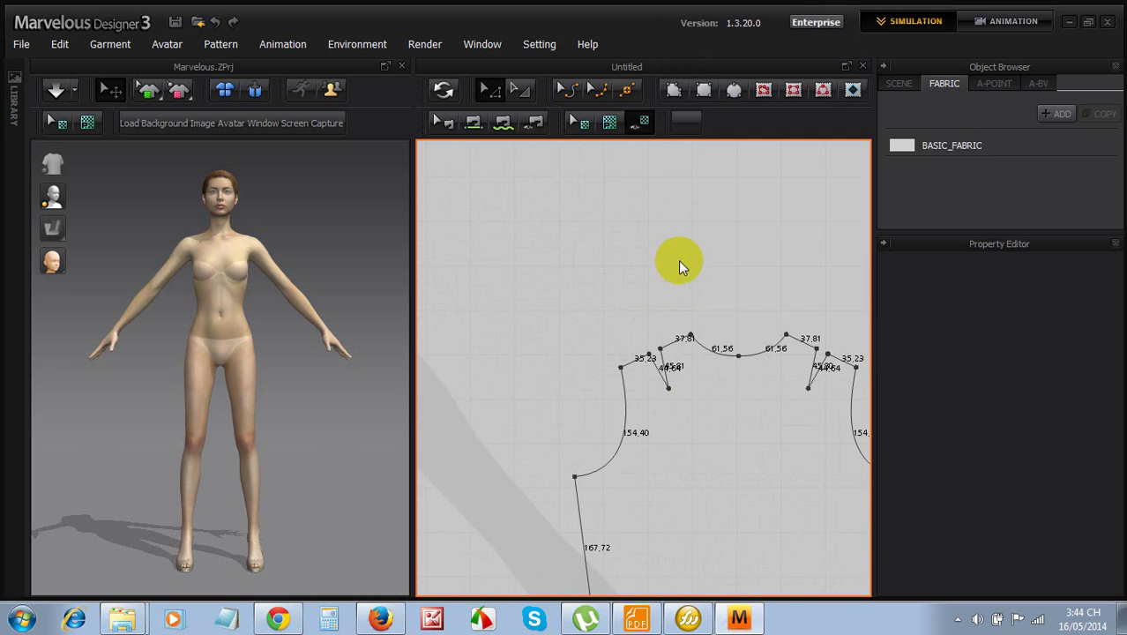
# Examine the lengths of the back's shoulder segments on both sides of the dart and of the front's shoulder line
pyautogui.scroll(-2, 676, 282)
pyautogui.scroll(3, 674, 304)
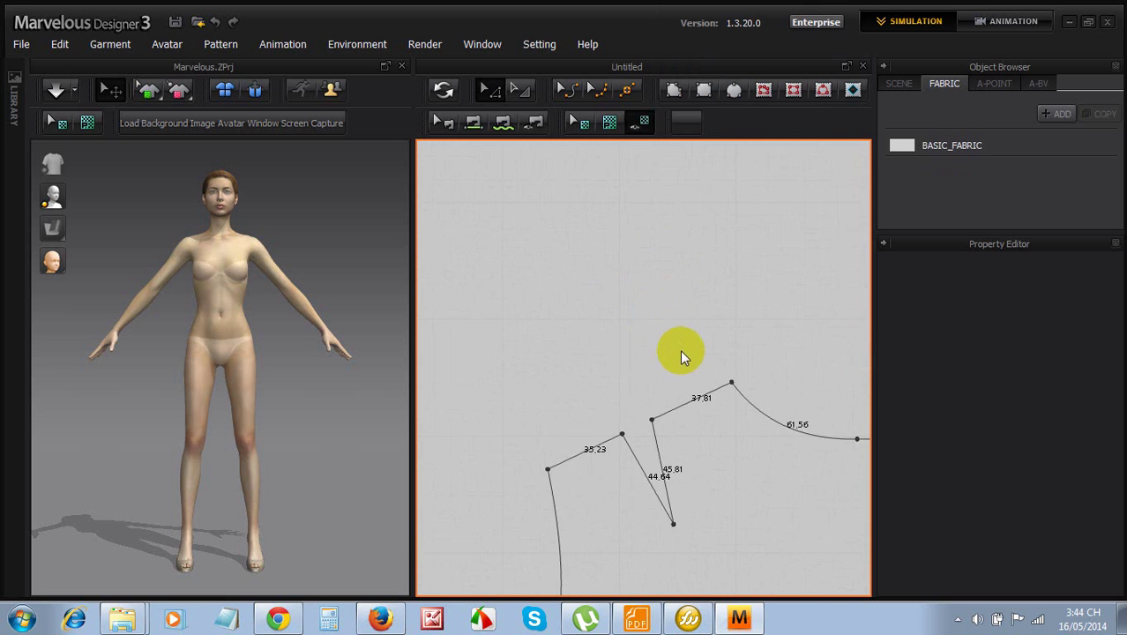
pyautogui.scroll(-3, 602, 312)
pyautogui.scroll(4, 601, 351)
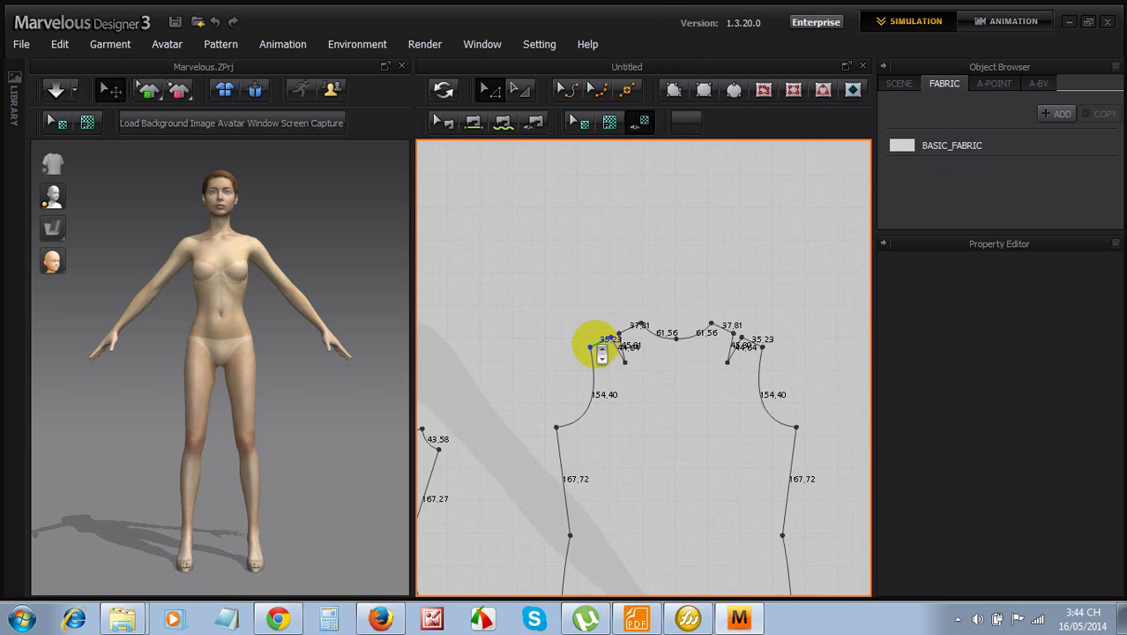
pyautogui.scroll(1, 600, 354)
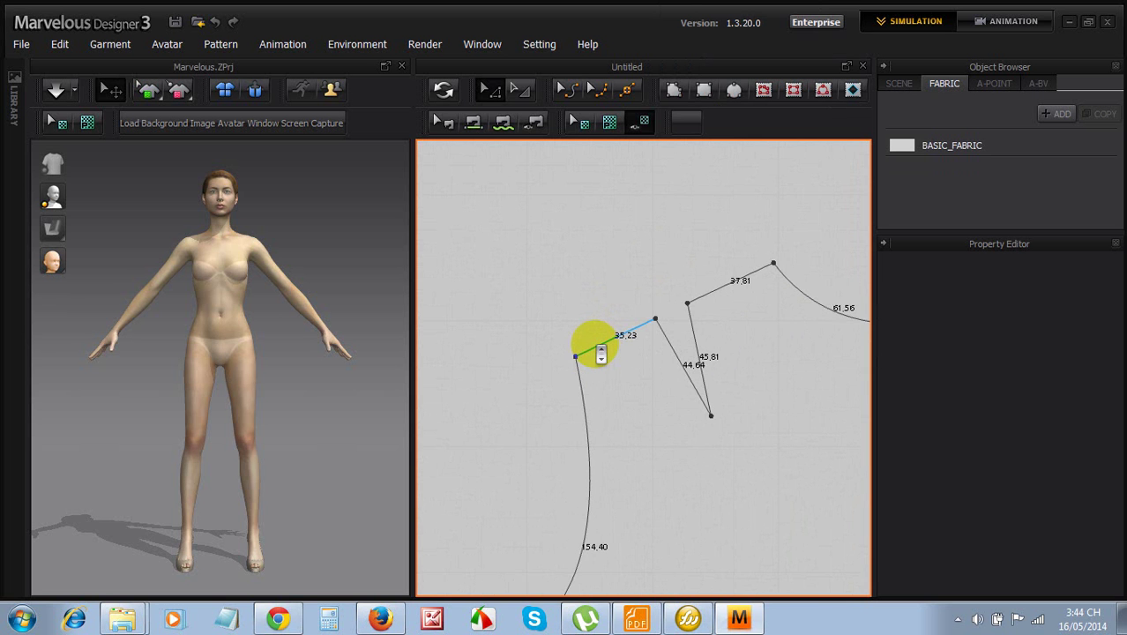
pyautogui.scroll(3, 600, 354)
pyautogui.scroll(-4, 601, 351)
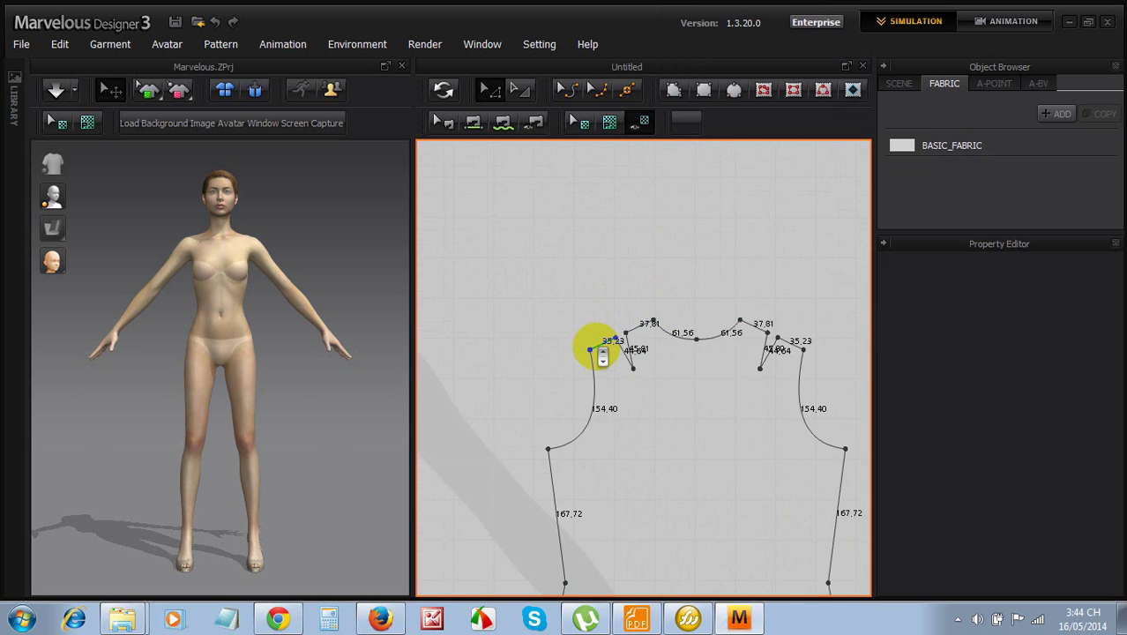
pyautogui.scroll(3, 601, 351)
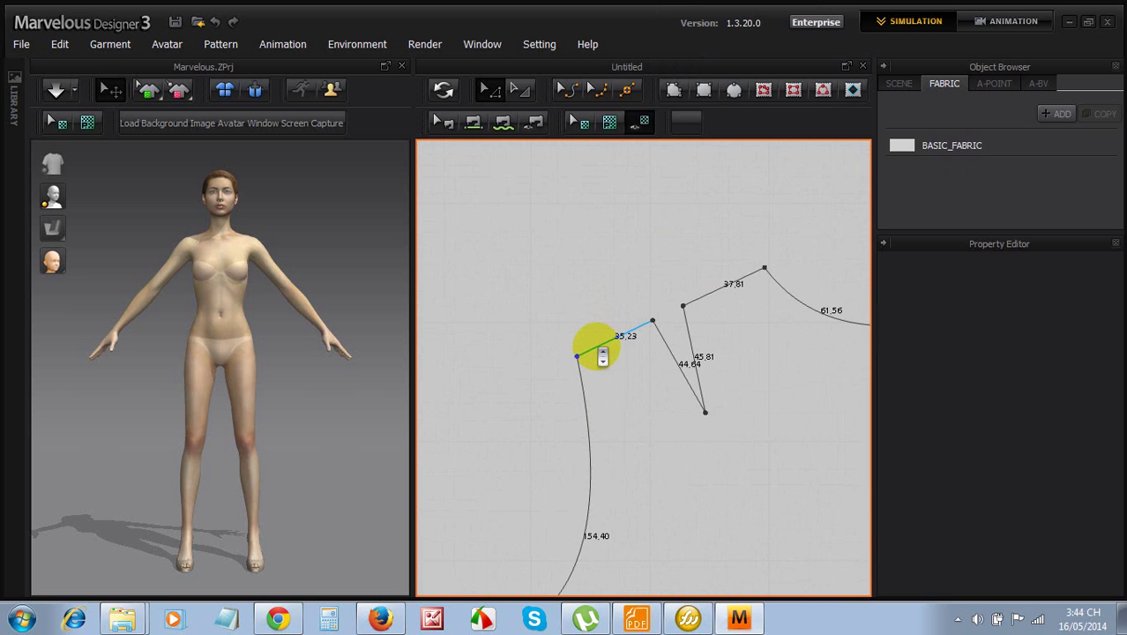
pyautogui.scroll(-5, 659, 335)
pyautogui.scroll(5, 520, 322)
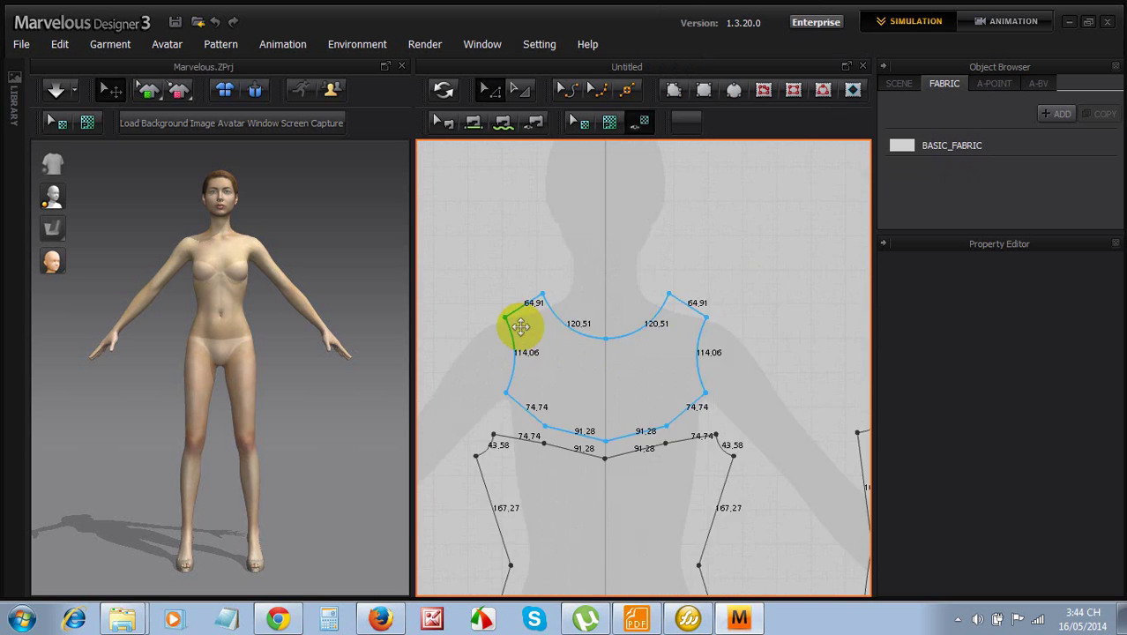
# Split the upper front piece's left shoulder line into two lines, with the first segment 35,23 mm long from the armhole end
pyautogui.click(622, 90)
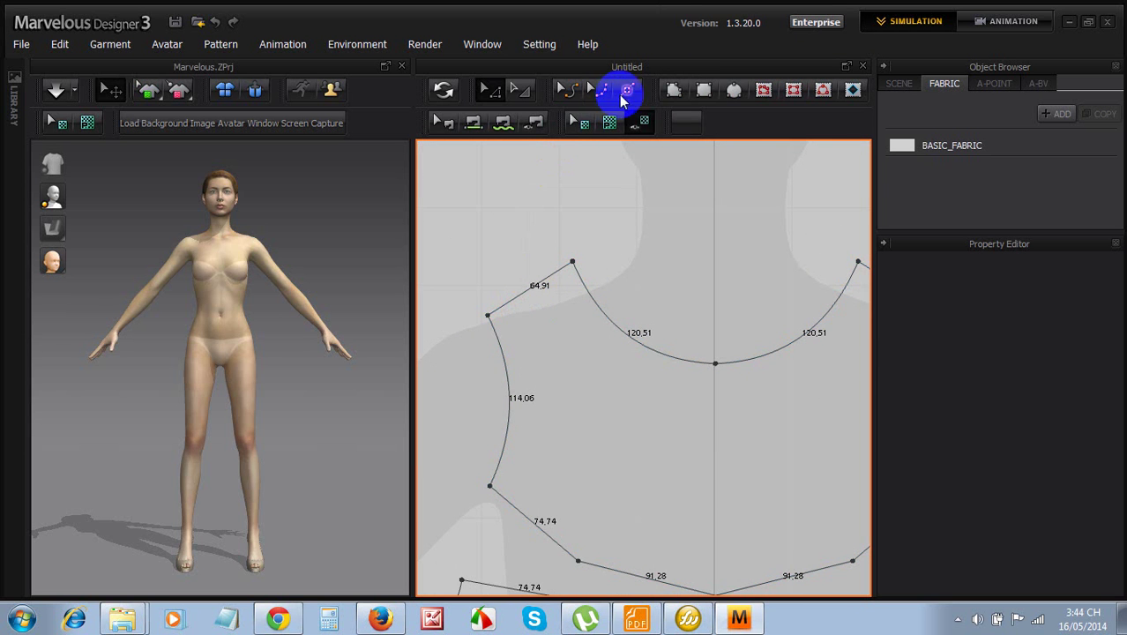
pyautogui.click(517, 297)
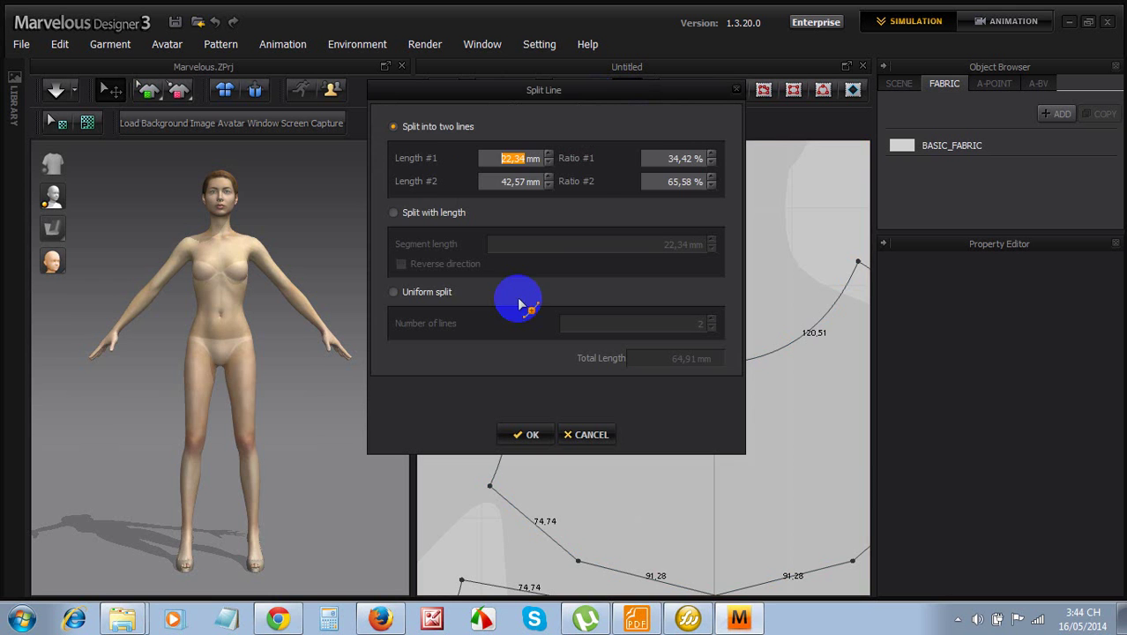
pyautogui.write('35')
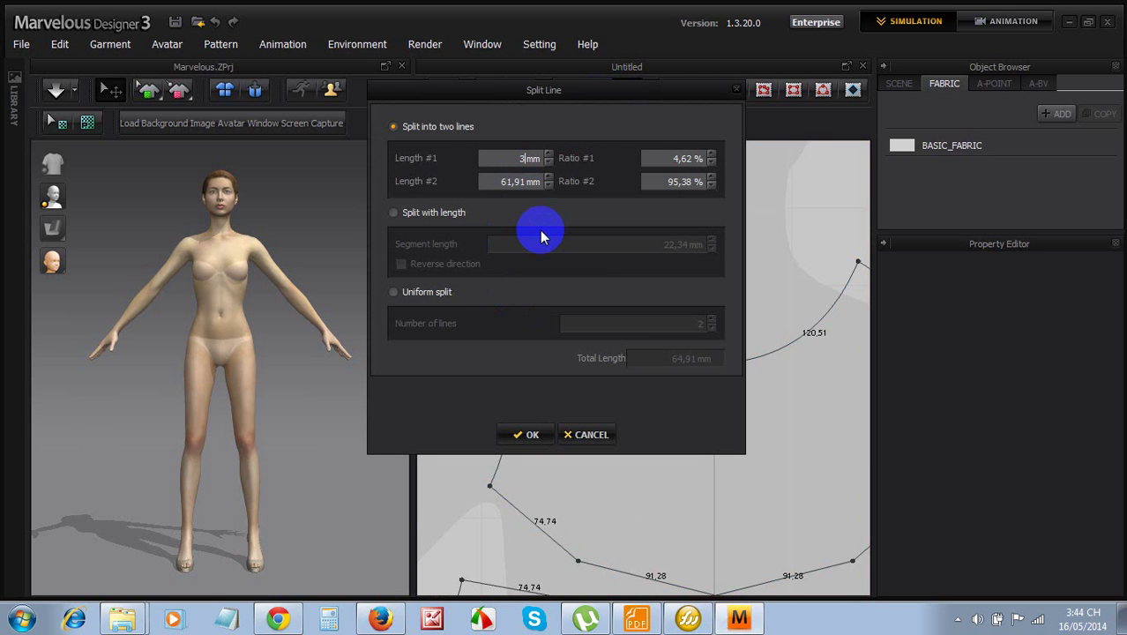
pyautogui.write(',23')
pyautogui.press('Return')
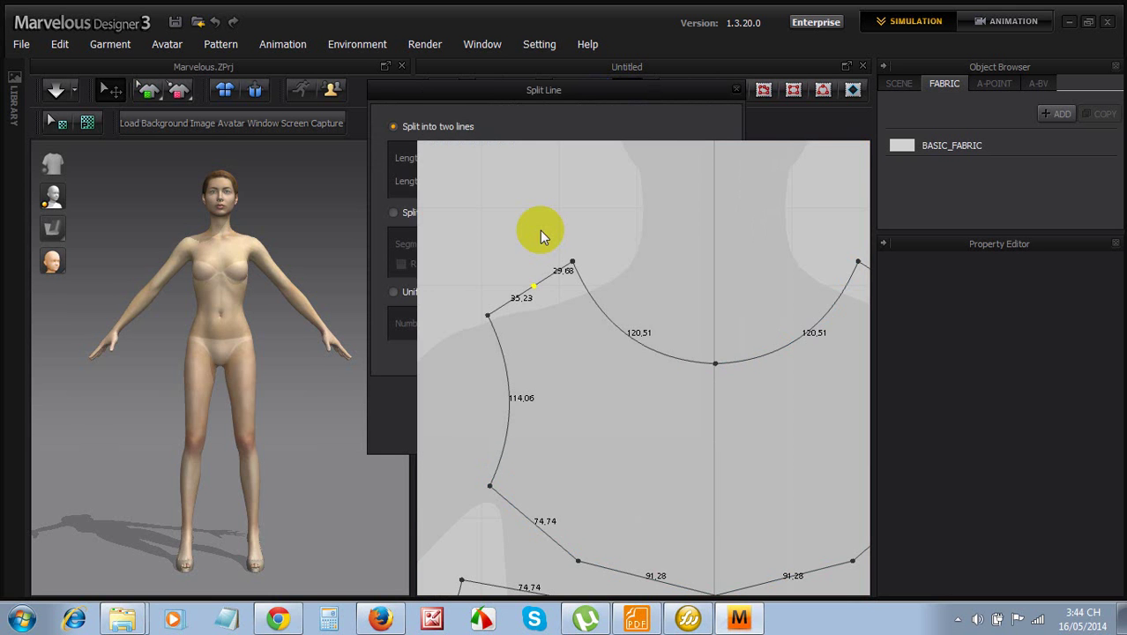
# Split the back's left inner shoulder segment into two lines, with the neck-side line 29,68 mm long
pyautogui.scroll(-3, 471, 287)
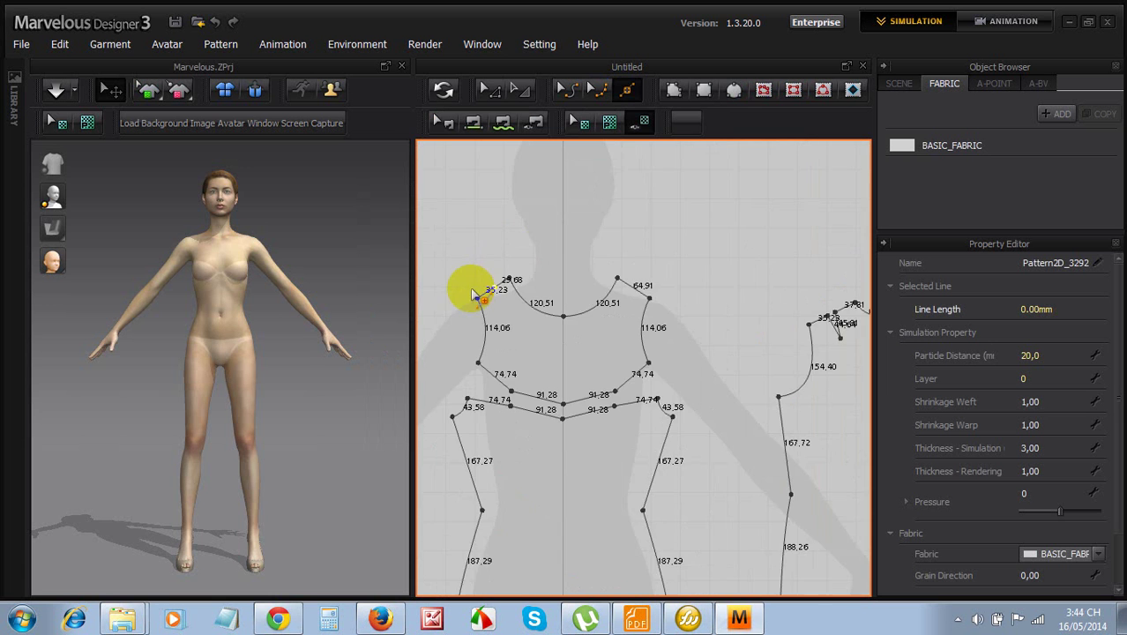
pyautogui.scroll(3, 511, 277)
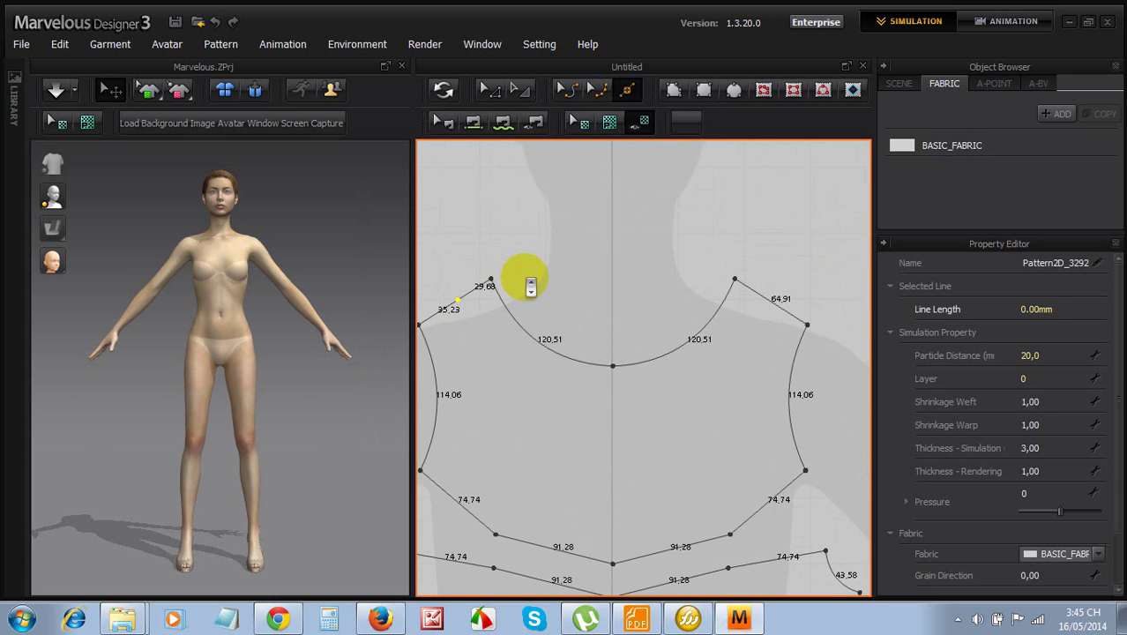
pyautogui.scroll(-3, 530, 287)
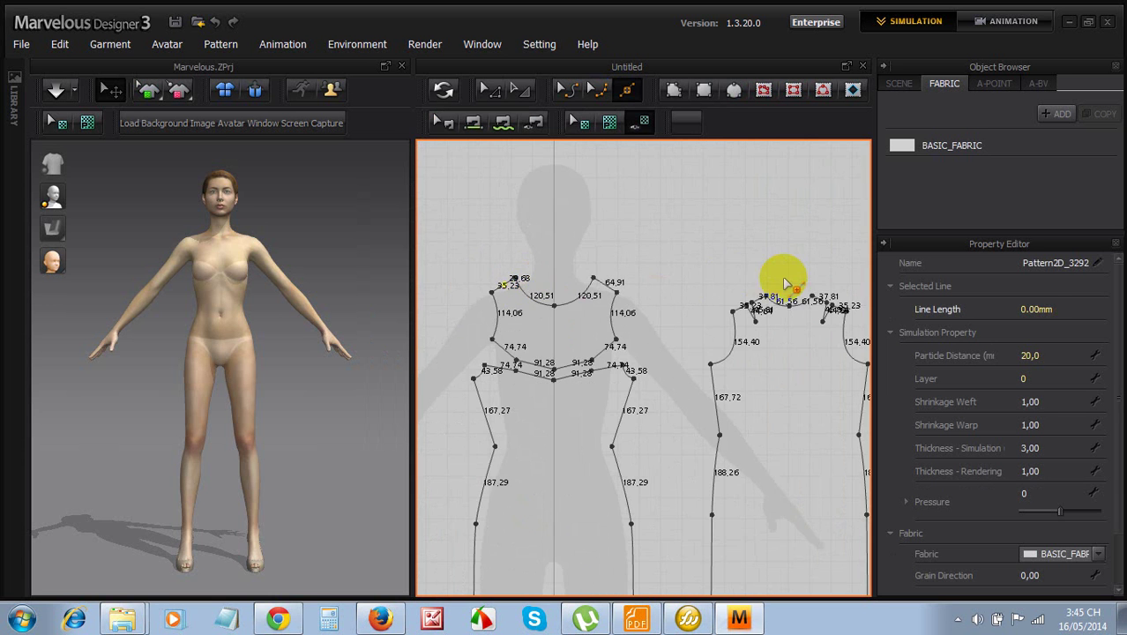
pyautogui.scroll(5, 785, 284)
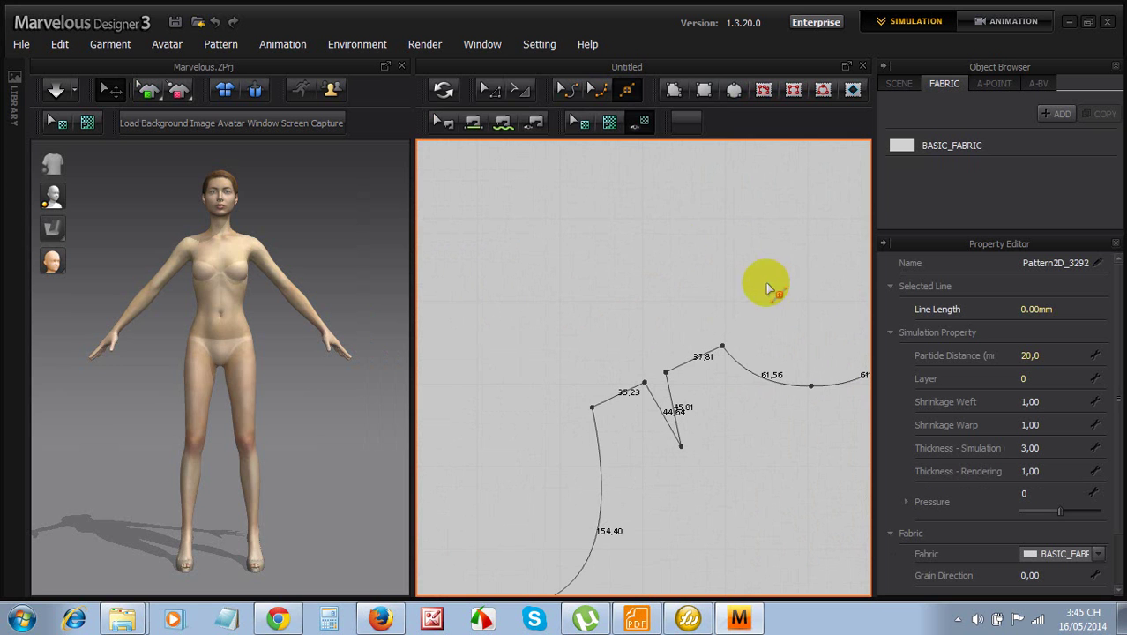
pyautogui.click(538, 92)
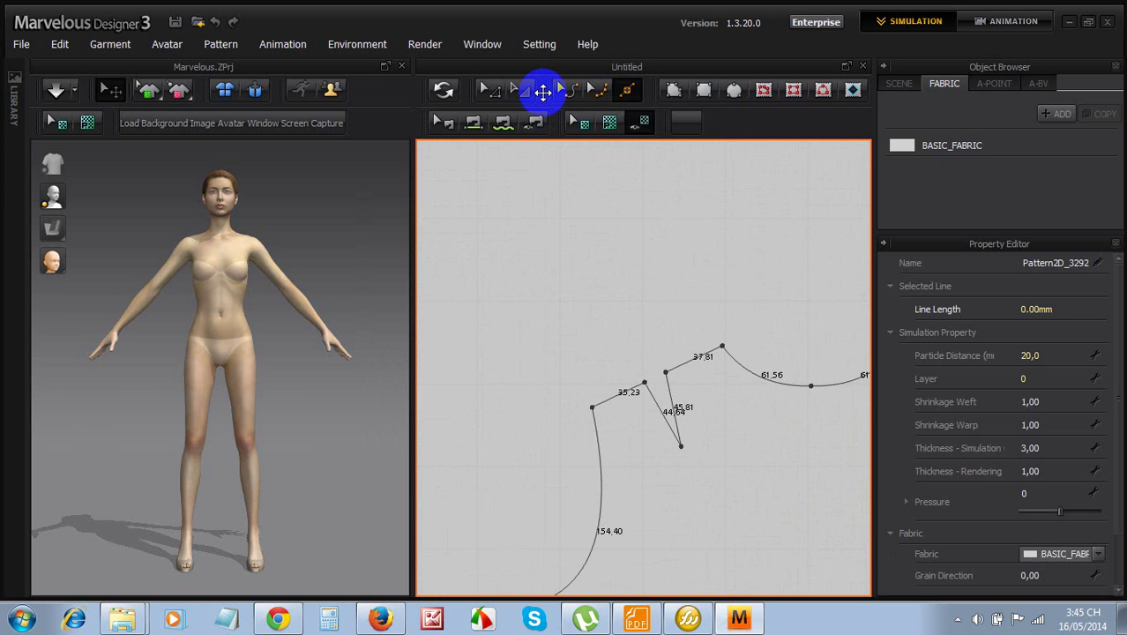
pyautogui.click(674, 368)
pyautogui.click(509, 183)
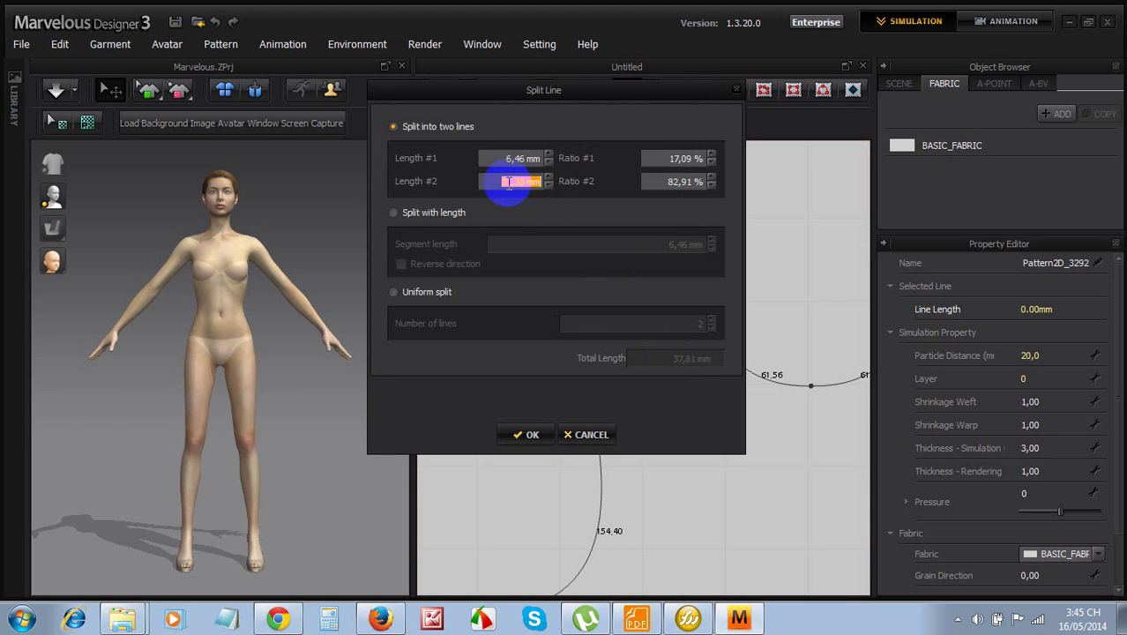
pyautogui.write('29')
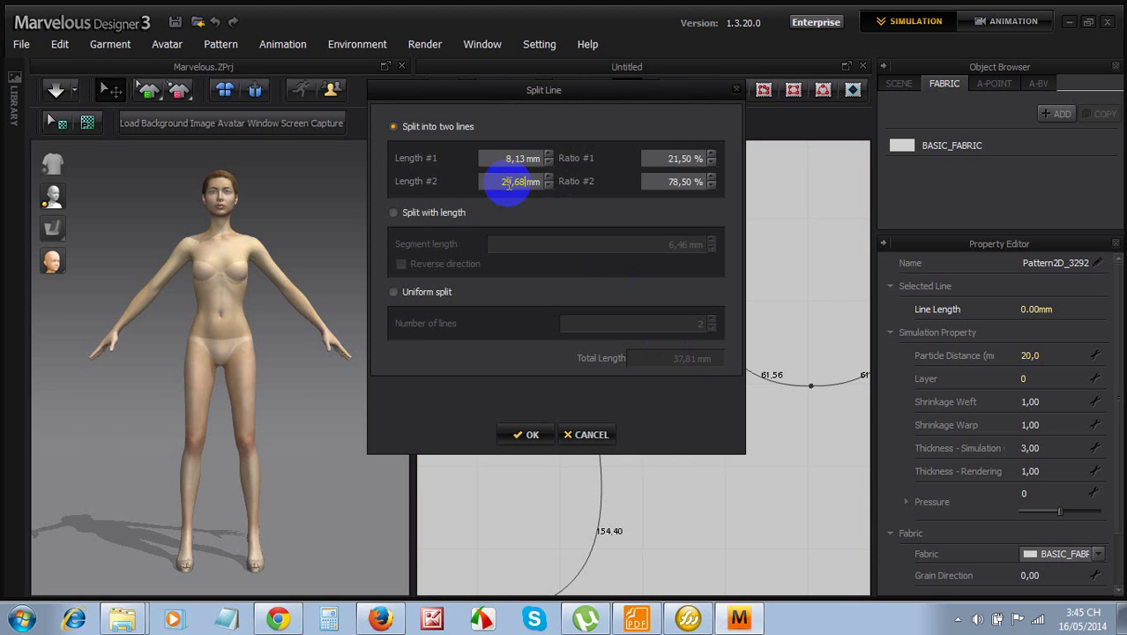
pyautogui.press('Return')
# Delete the old upper corner point of the back's left shoulder dart so its inner edge meets the new split point
pyautogui.click(517, 91)
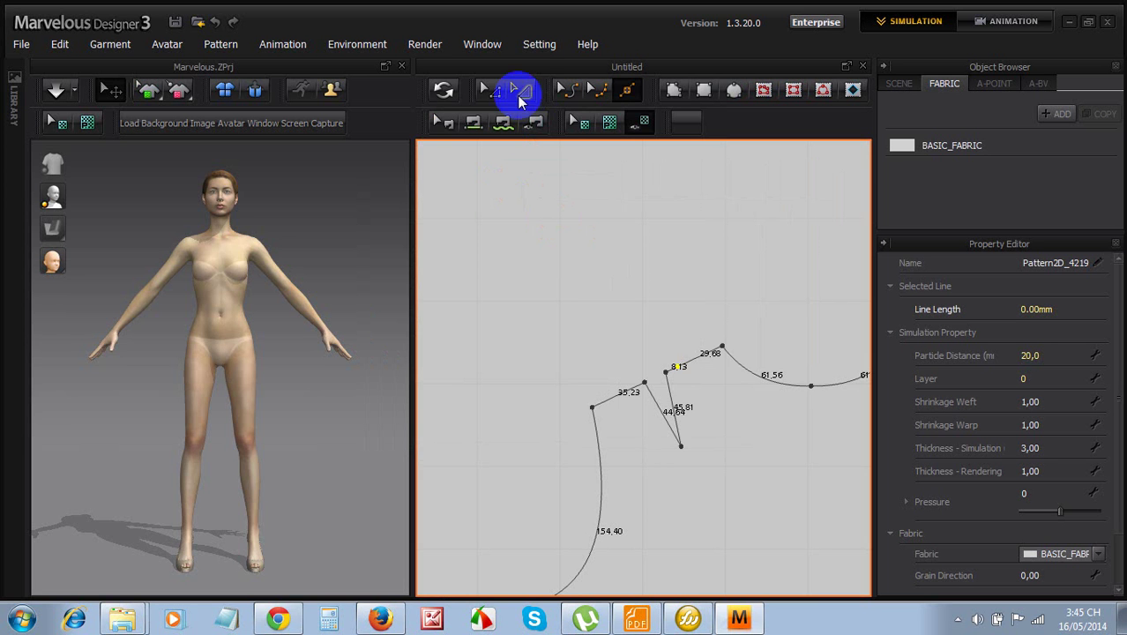
pyautogui.click(490, 90)
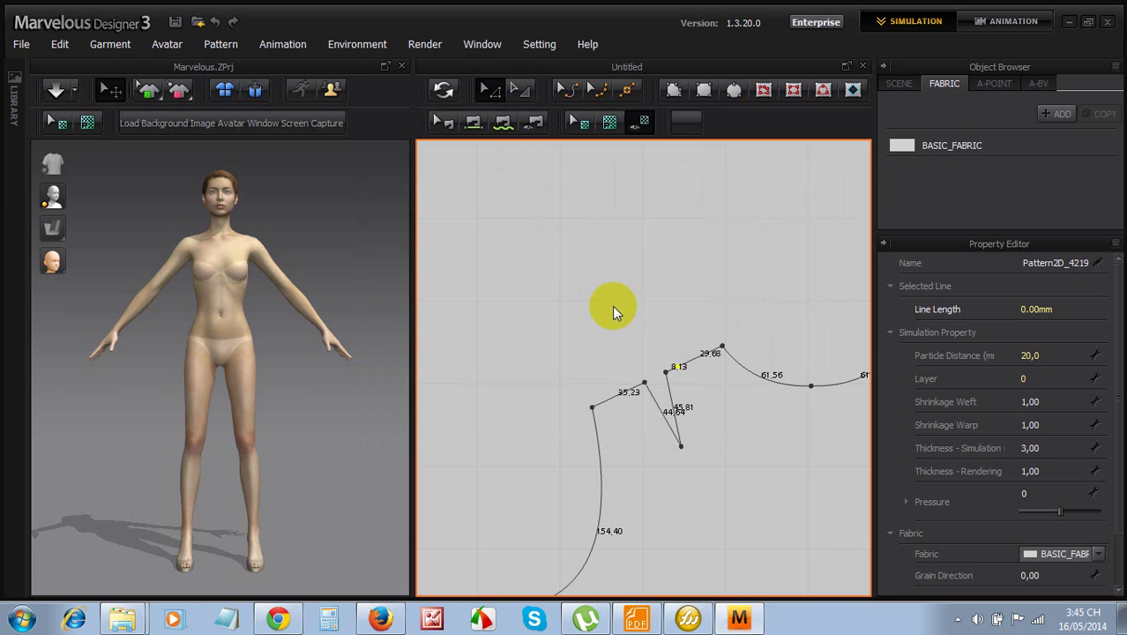
pyautogui.click(666, 378)
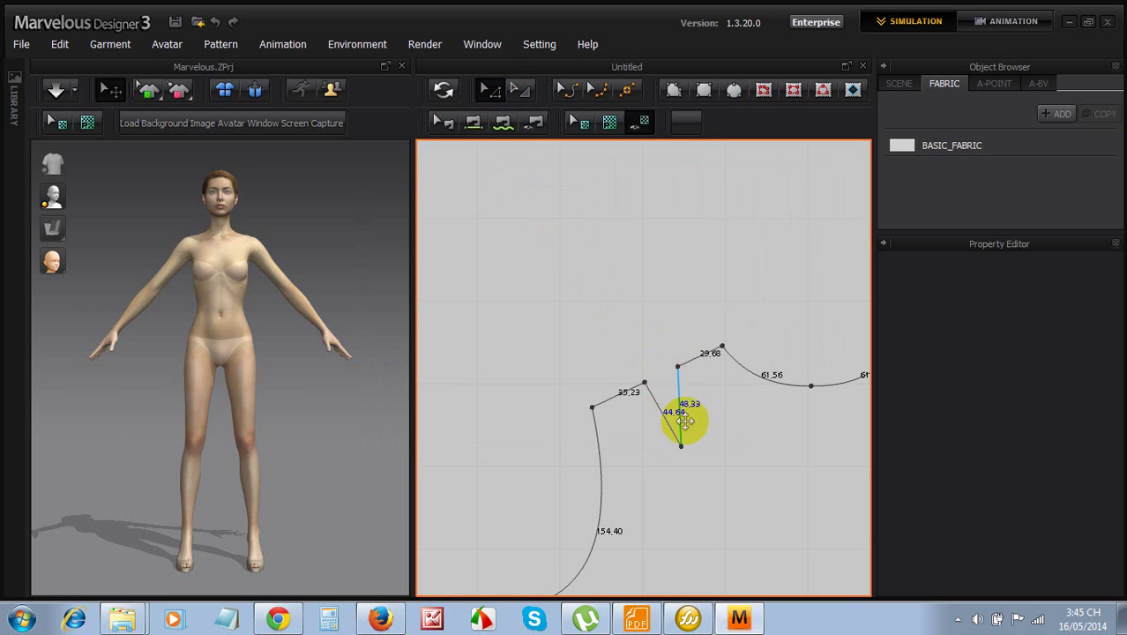
# Examine the front's shoulder segment lengths and compare the back's left and right shoulder and dart lines
pyautogui.scroll(-5, 697, 423)
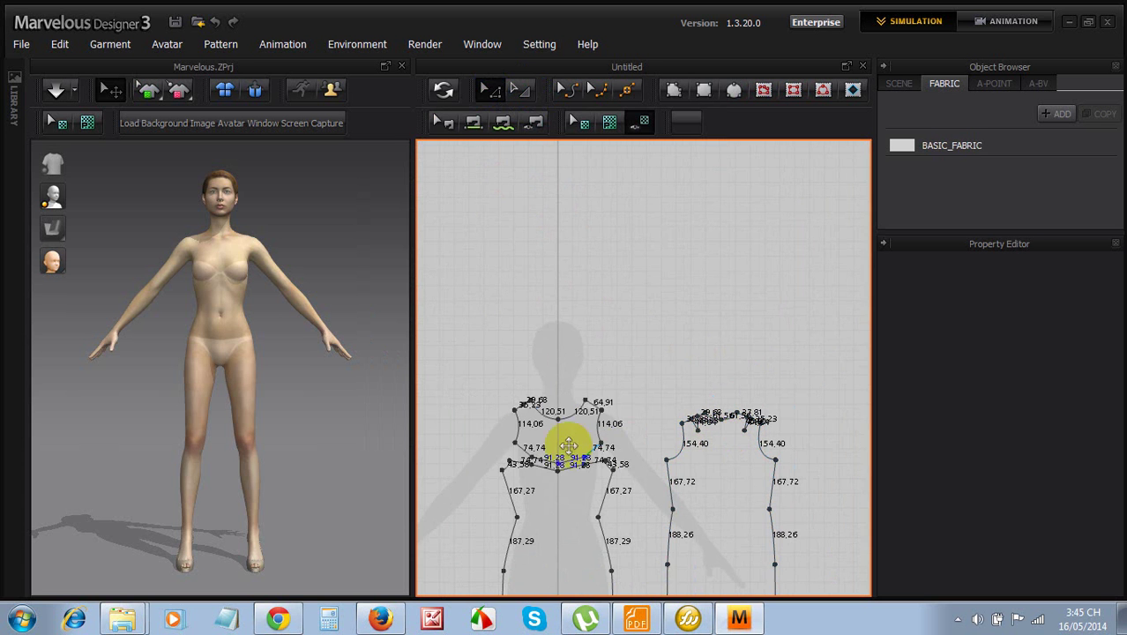
pyautogui.scroll(5, 525, 406)
pyautogui.scroll(5, 518, 400)
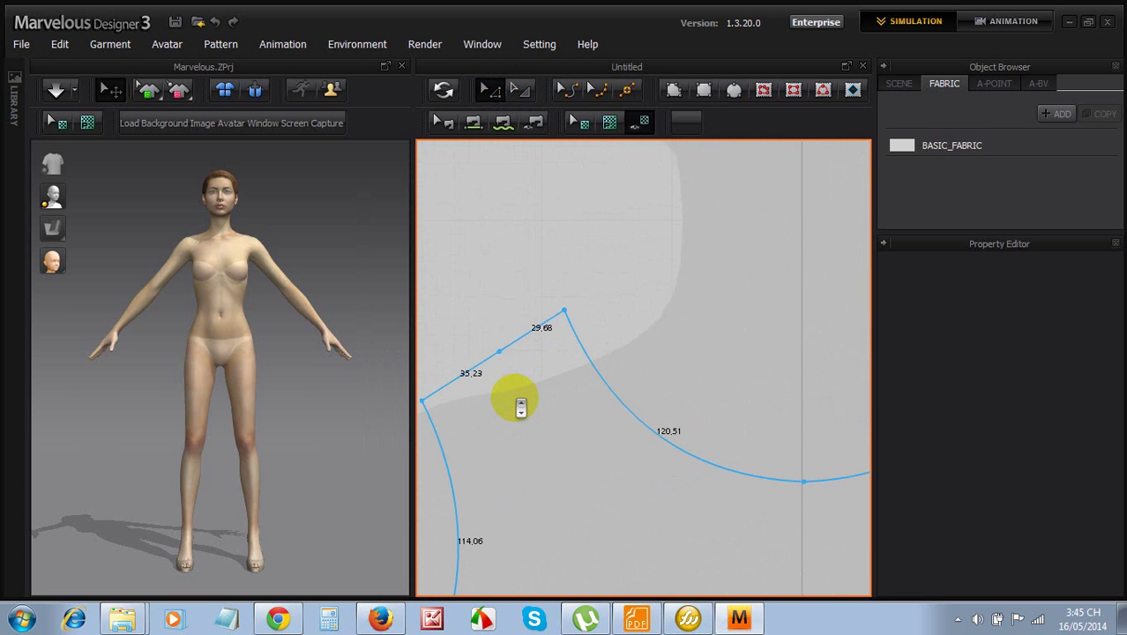
pyautogui.scroll(-8, 518, 404)
pyautogui.scroll(3, 784, 420)
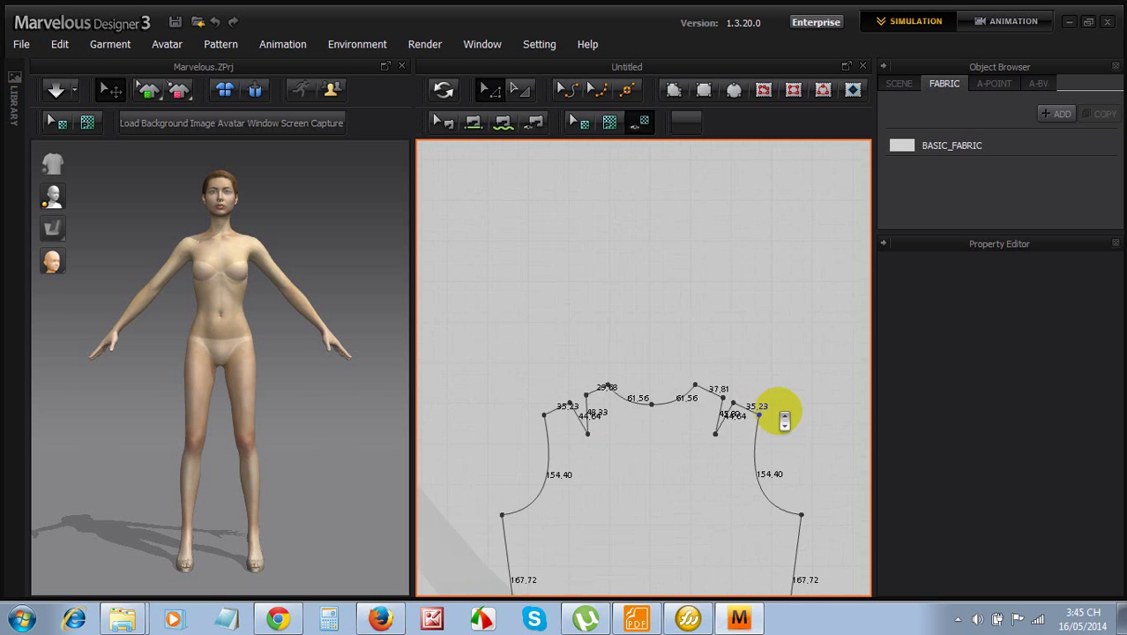
pyautogui.scroll(2, 759, 411)
pyautogui.scroll(-2, 767, 423)
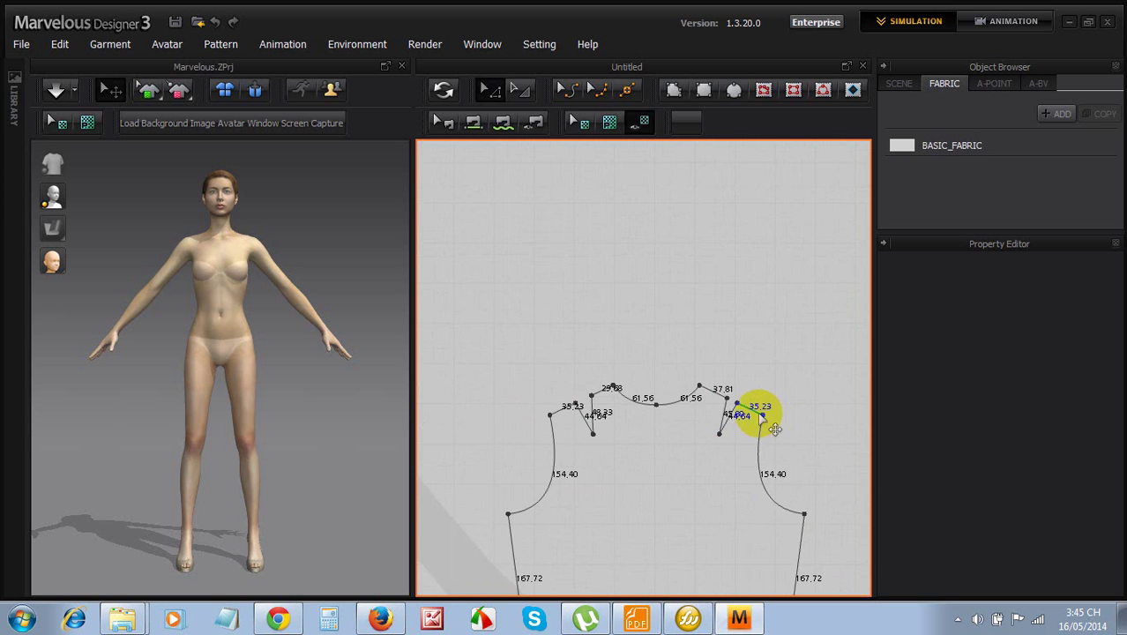
pyautogui.click(774, 430)
pyautogui.scroll(3, 679, 415)
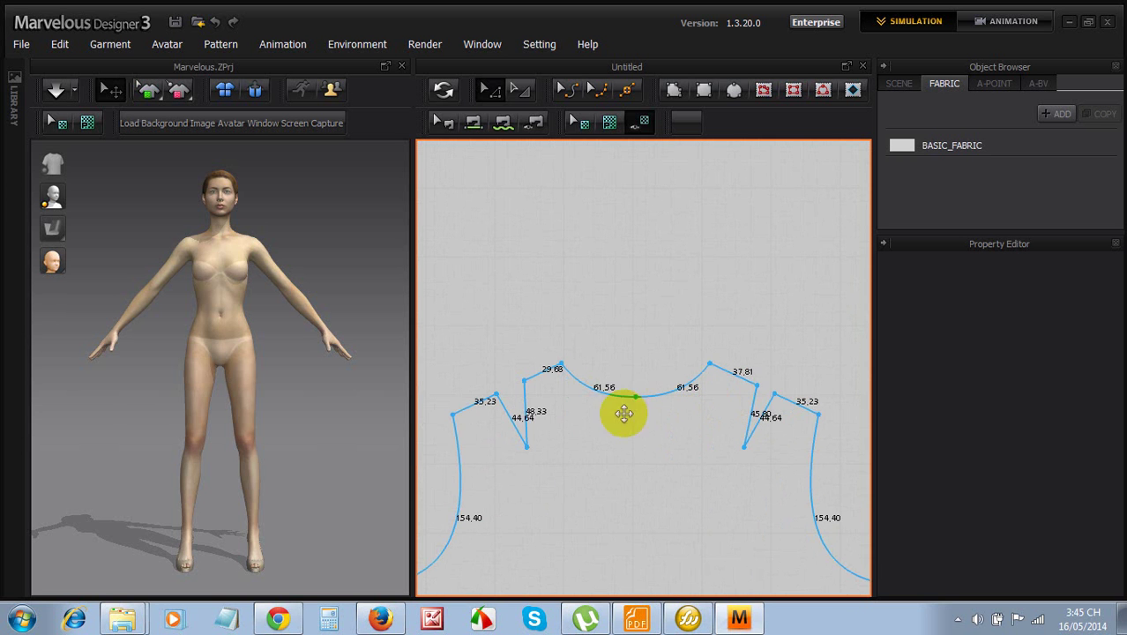
pyautogui.click(529, 448)
pyautogui.click(595, 440)
pyautogui.scroll(-2, 605, 445)
pyautogui.click(704, 423)
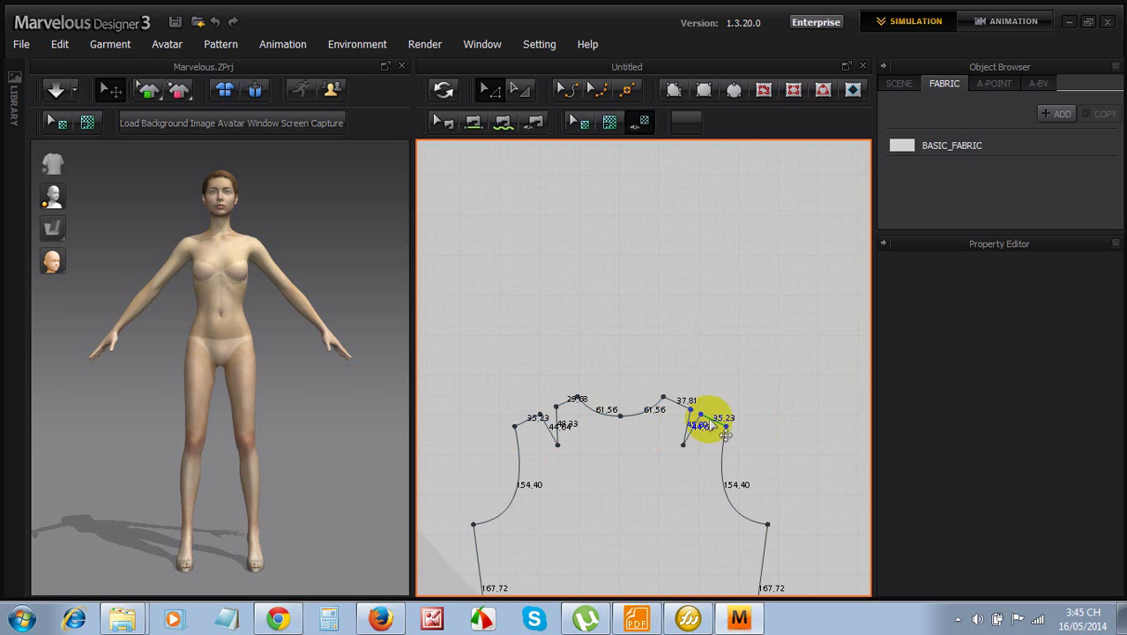
pyautogui.scroll(-2, 708, 430)
pyautogui.scroll(2, 696, 425)
pyautogui.click(679, 410)
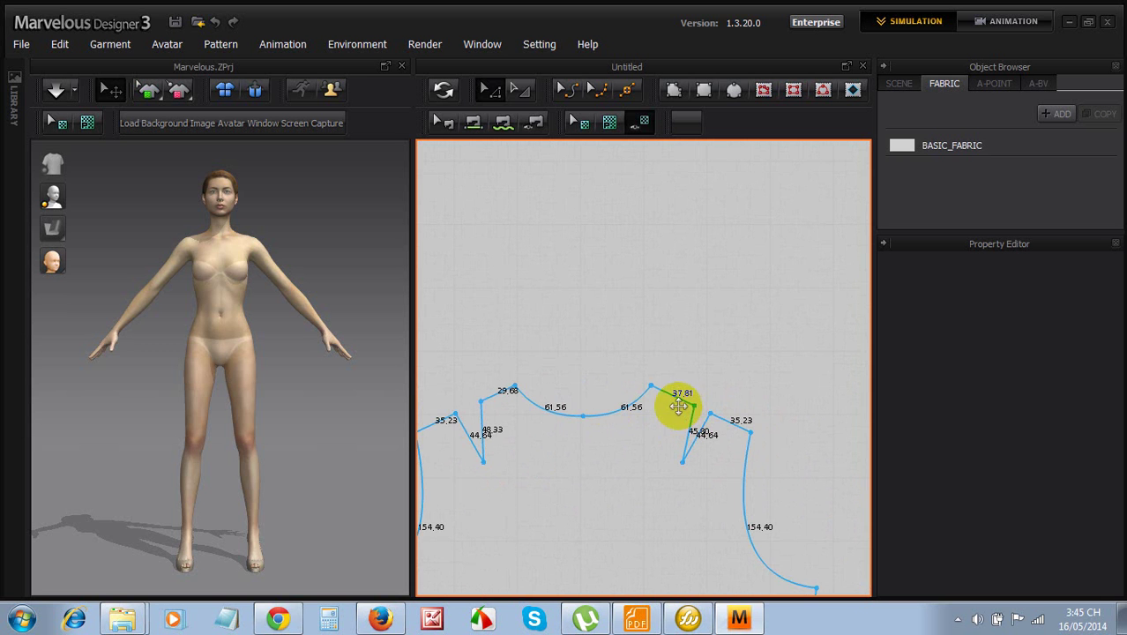
pyautogui.click(684, 398)
# Split the back's right inner shoulder segment with 29,68 mm at the neck side and delete the old inner dart corner point
pyautogui.click(621, 91)
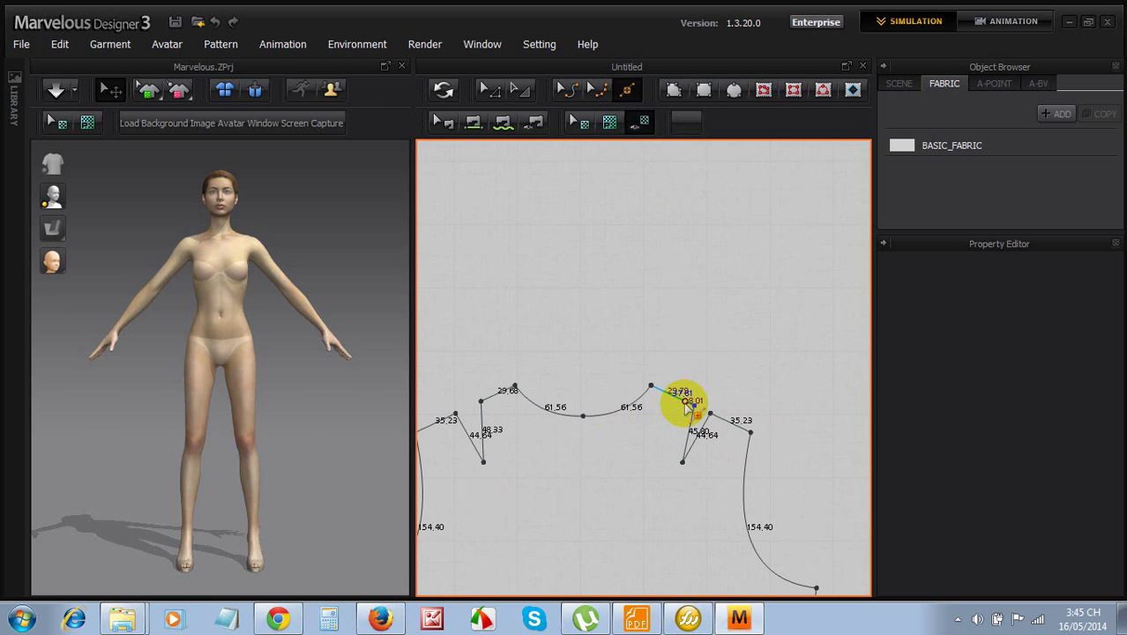
pyautogui.rightClick(686, 404)
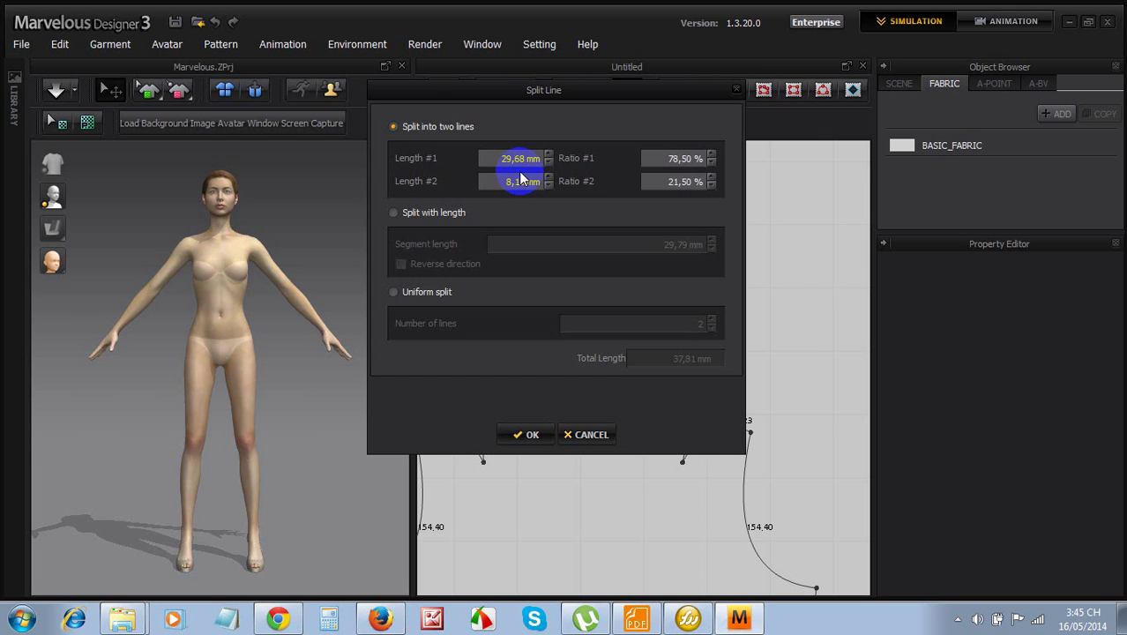
pyautogui.press('Return')
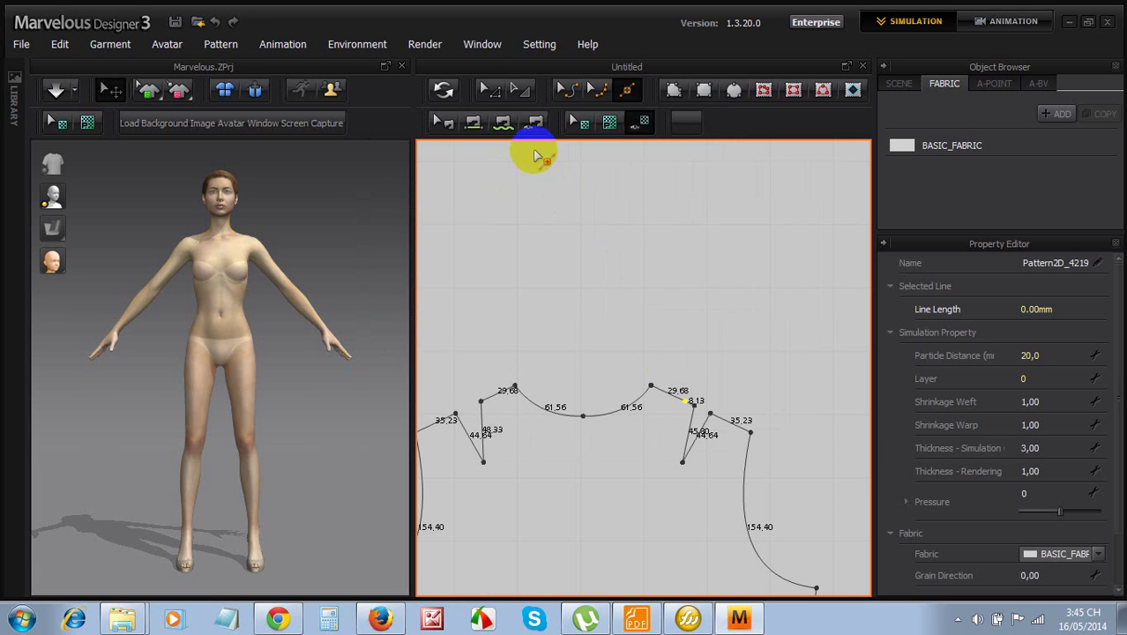
pyautogui.click(481, 88)
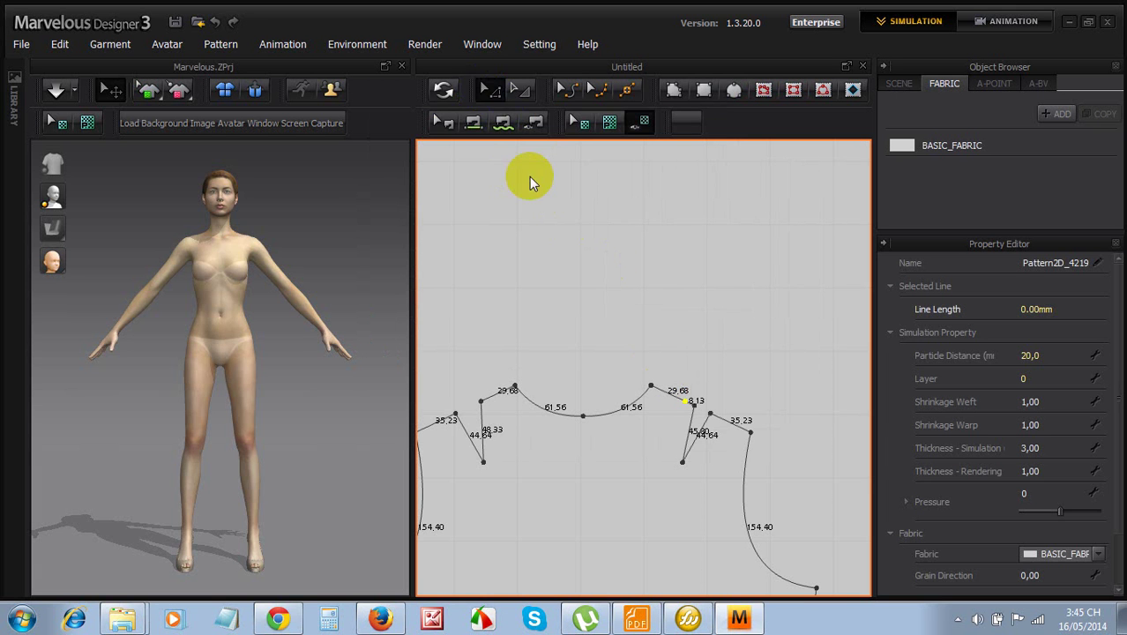
pyautogui.click(695, 408)
pyautogui.press('Delete')
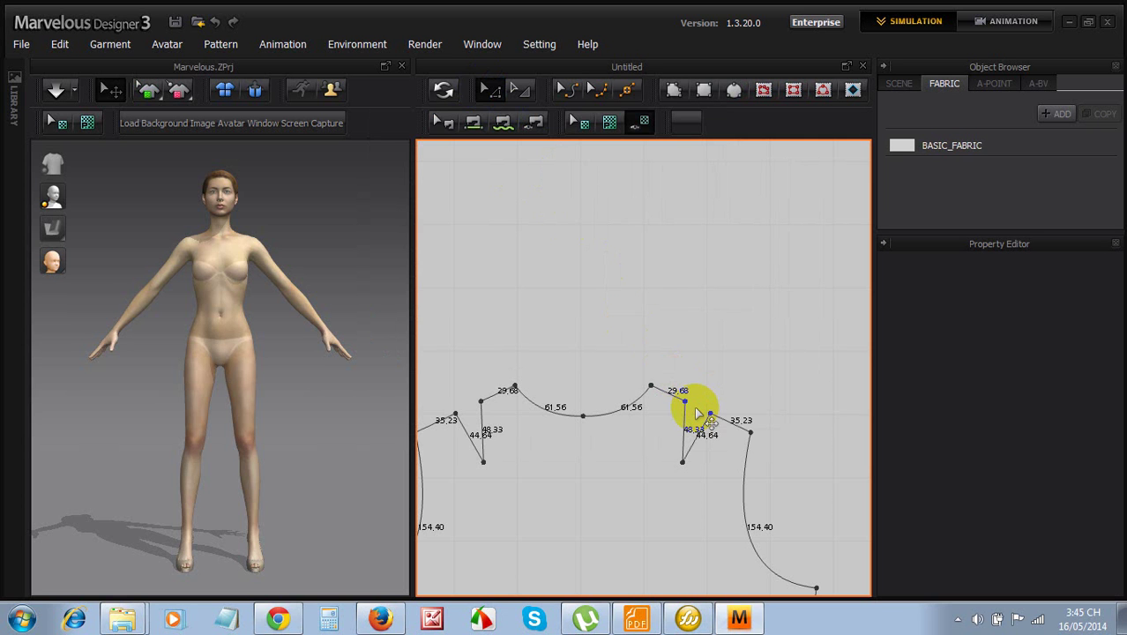
# Move the tip of the back's right shoulder dart toward the center, making its edges about 49,7 and 50,2 mm long
pyautogui.click(685, 459)
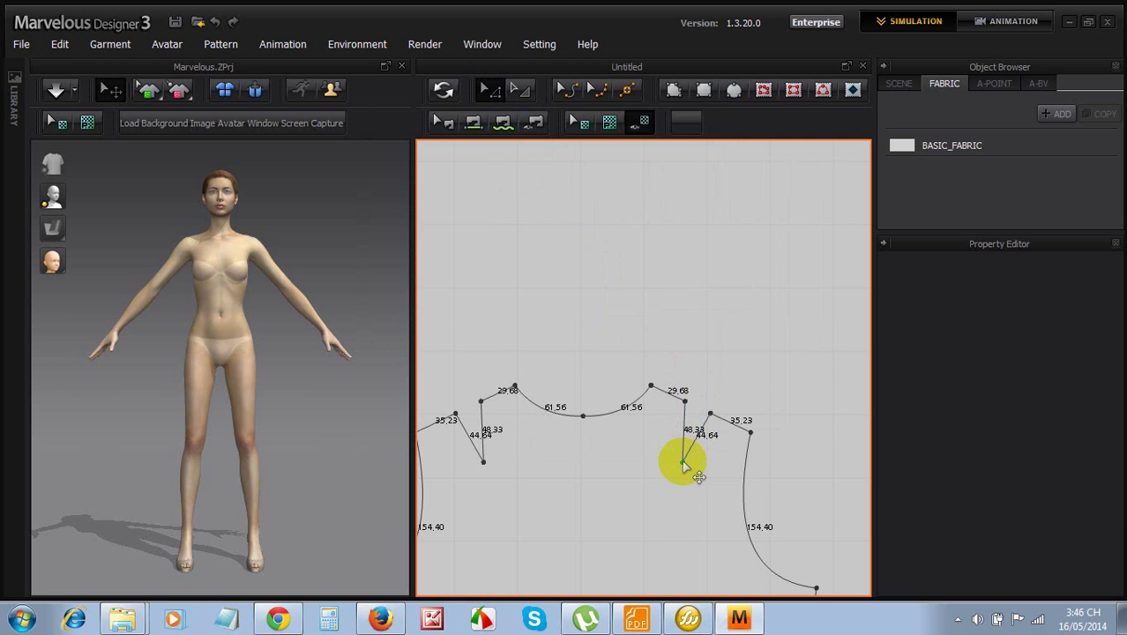
pyautogui.click(683, 463)
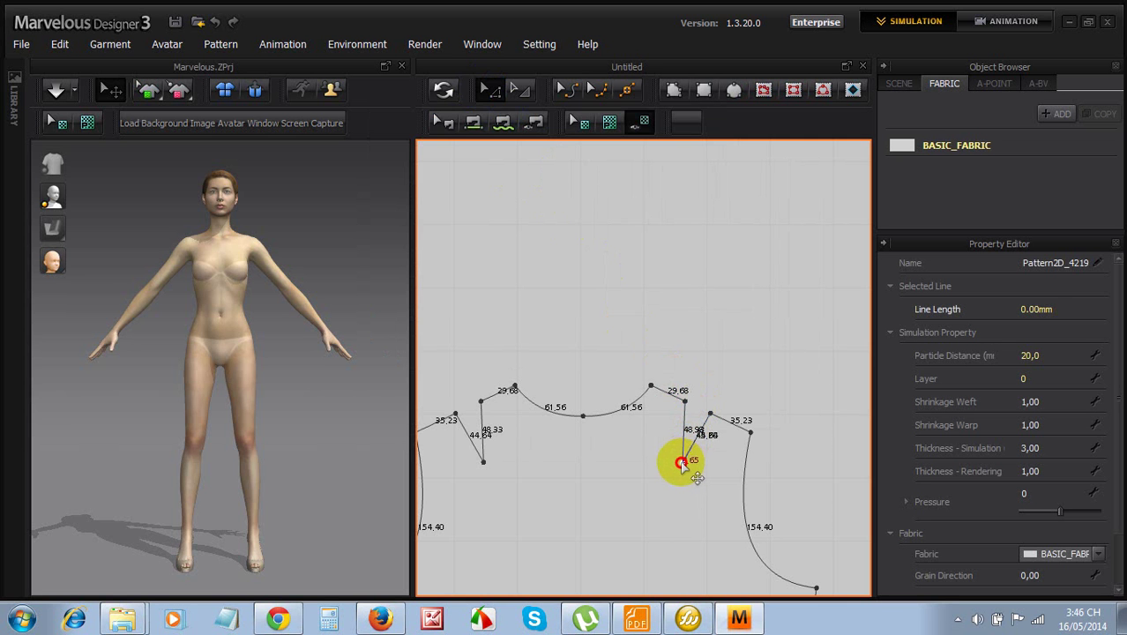
pyautogui.moveTo(682, 463); pyautogui.dragTo(676, 461)
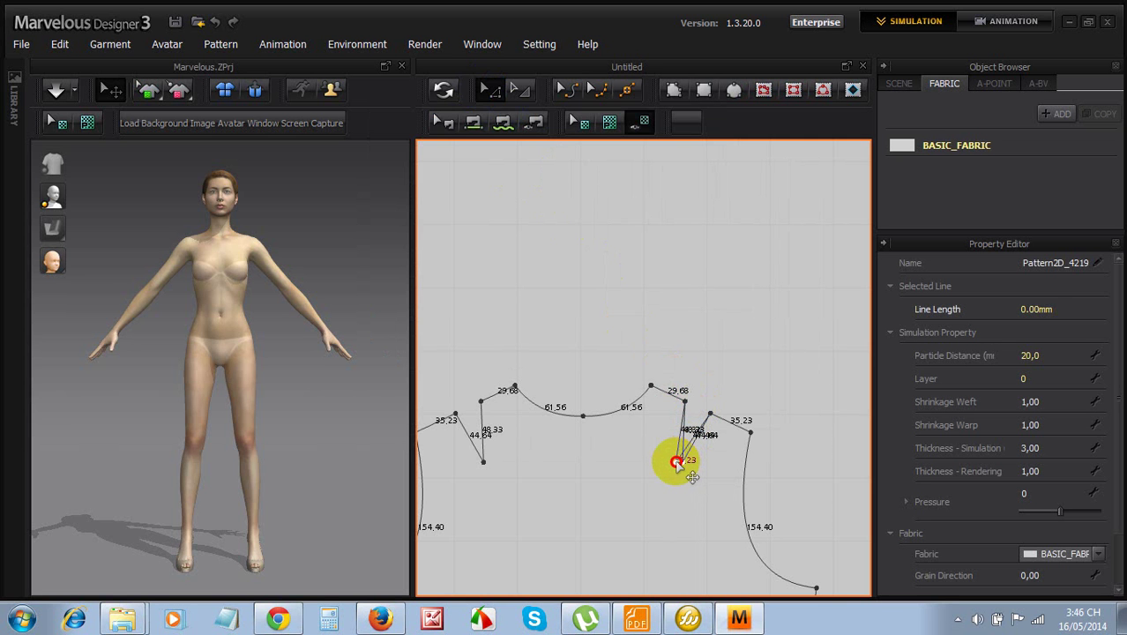
pyautogui.moveTo(677, 461); pyautogui.dragTo(675, 465)
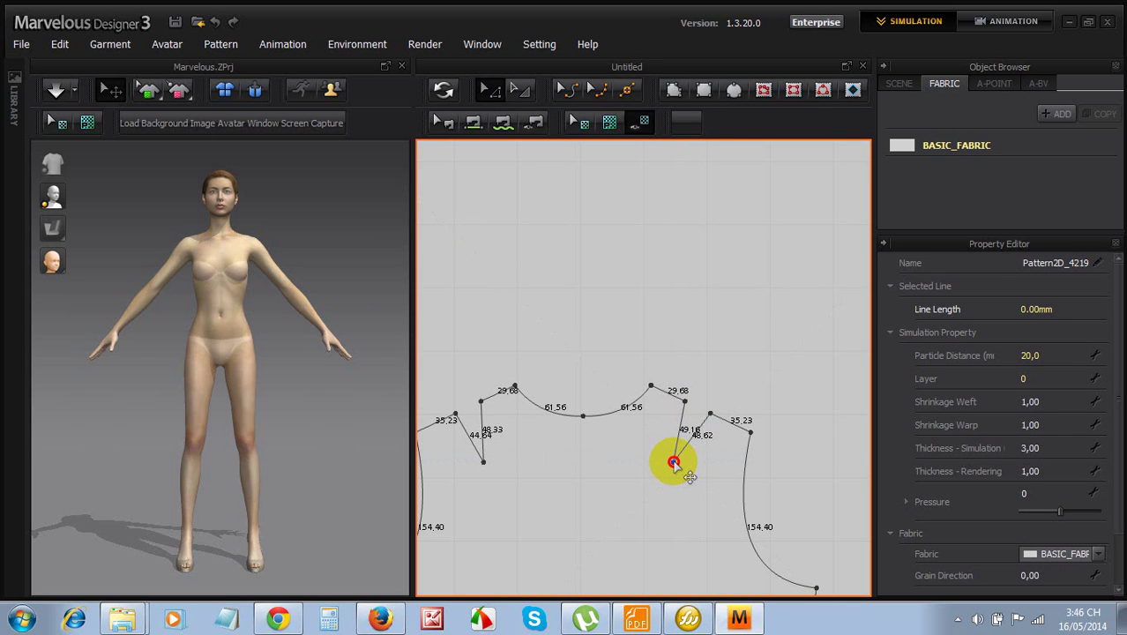
pyautogui.click(673, 464)
pyautogui.click(672, 464)
pyautogui.moveTo(673, 466); pyautogui.dragTo(671, 465)
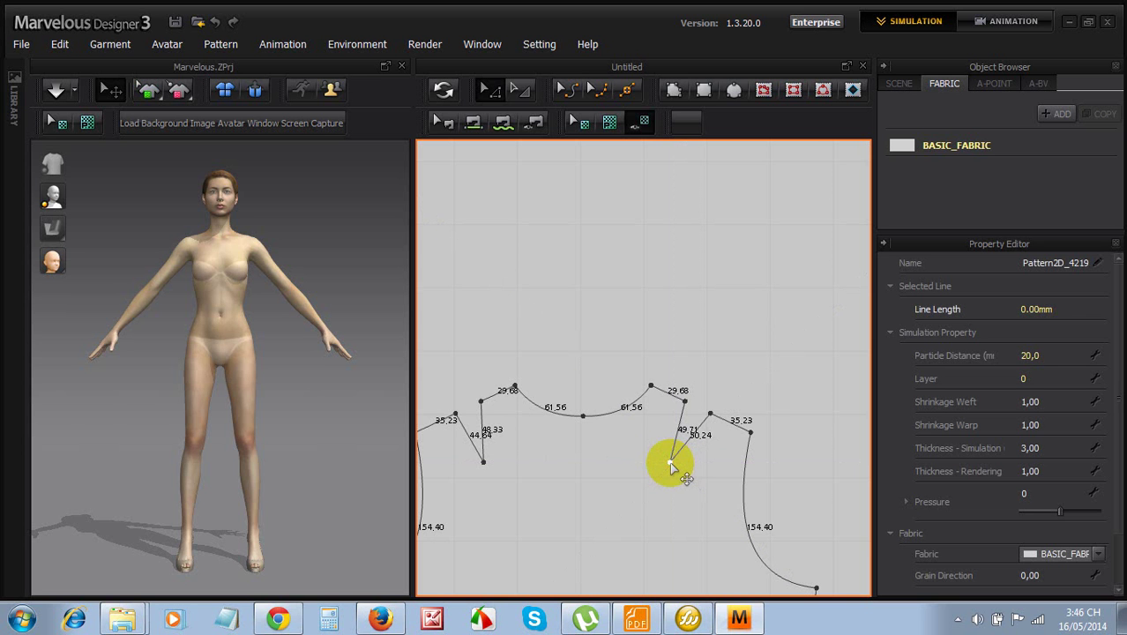
# Move the tip of the back's left shoulder dart toward the center, making its edges about 49,7 and 50,1 mm long
pyautogui.click(484, 462)
pyautogui.moveTo(486, 463); pyautogui.dragTo(494, 461)
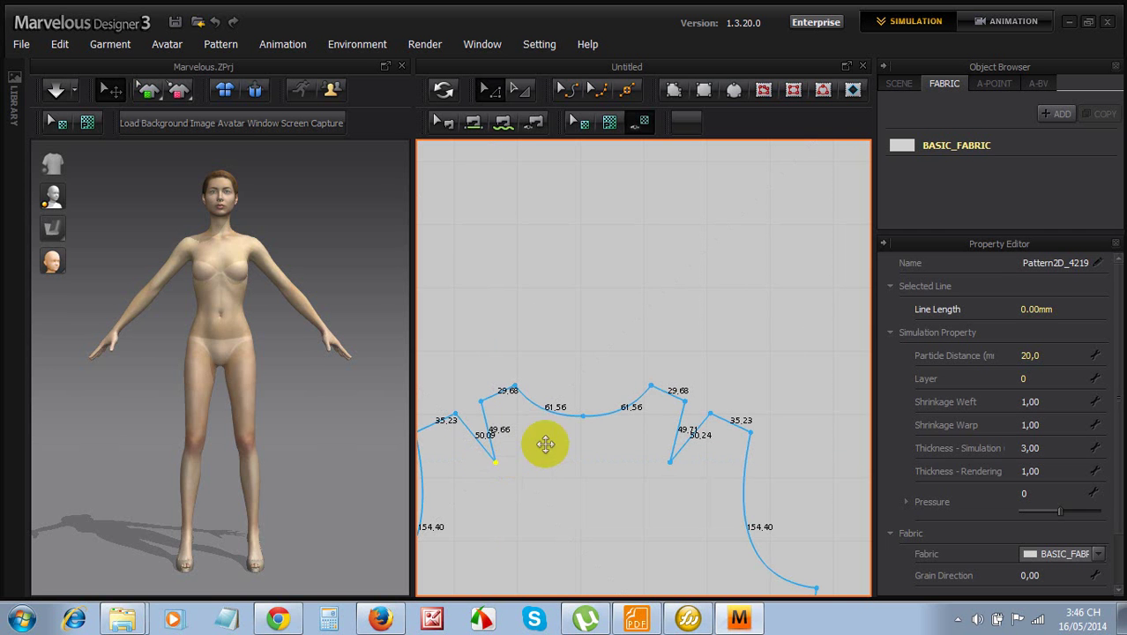
pyautogui.click(622, 328)
# Turn off the line length display for the pattern pieces
pyautogui.scroll(-3, 625, 332)
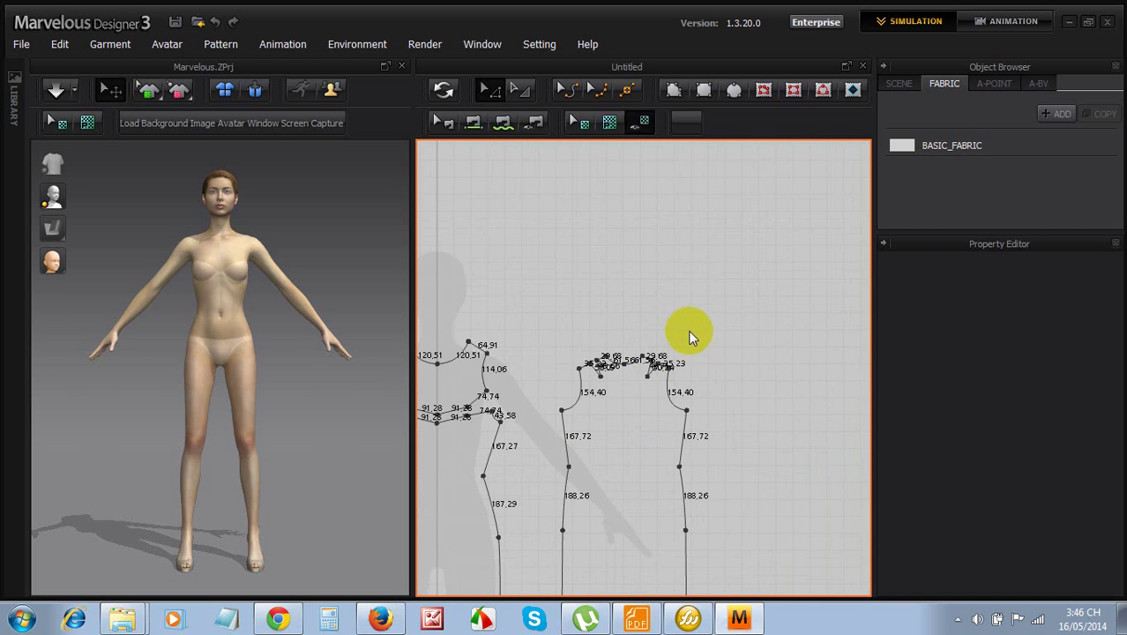
pyautogui.scroll(-2, 637, 272)
pyautogui.scroll(2, 641, 277)
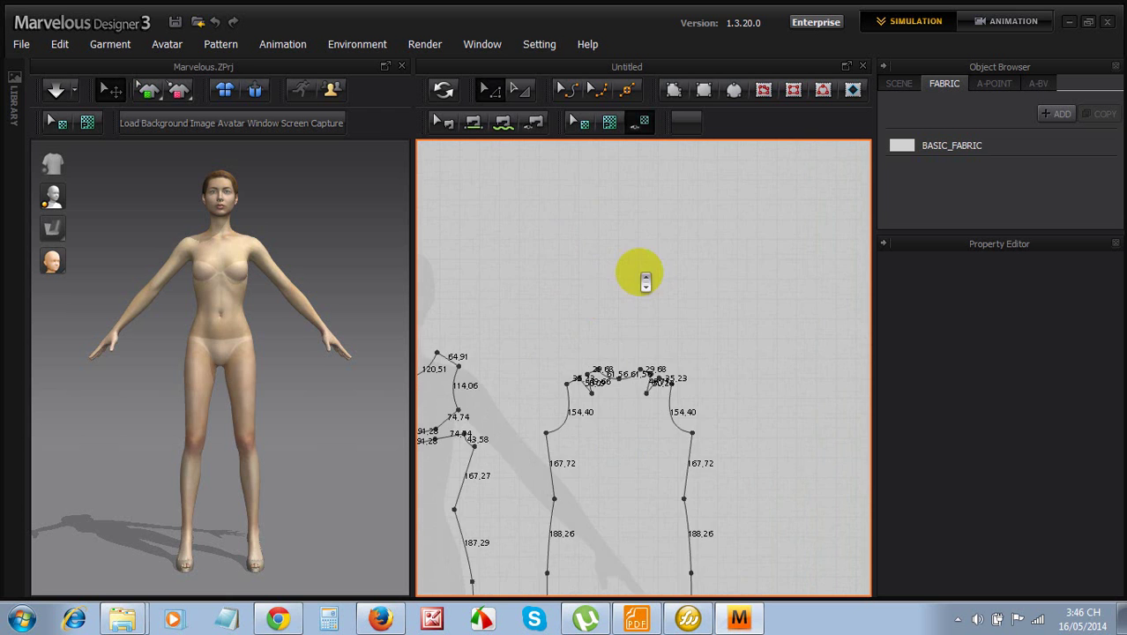
pyautogui.scroll(-2, 655, 280)
pyautogui.scroll(2, 527, 280)
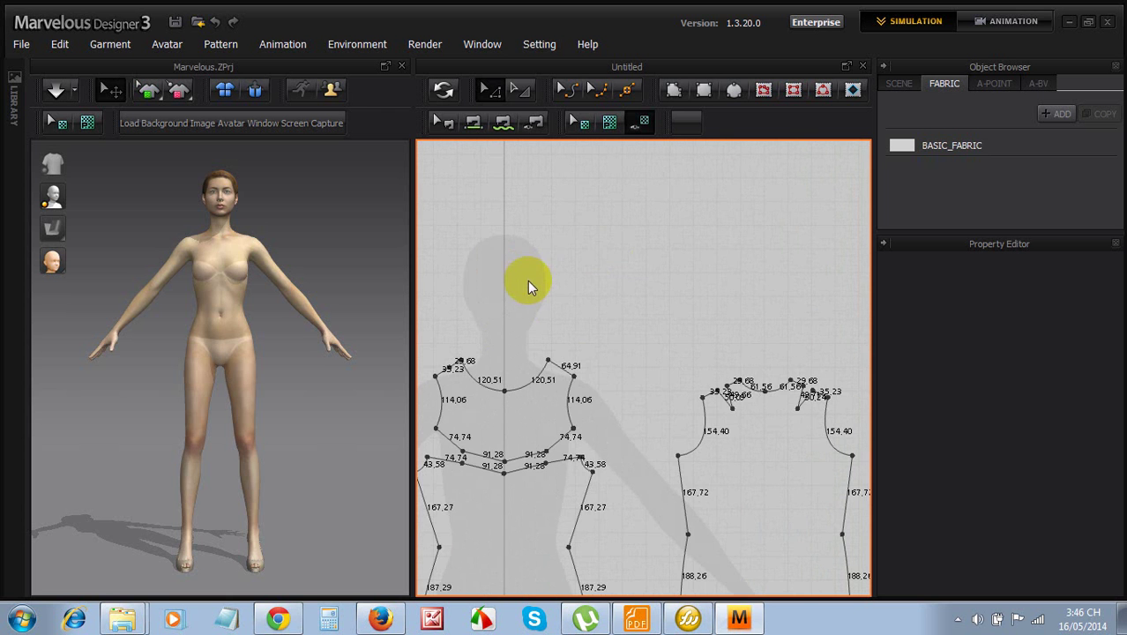
pyautogui.rightClick(591, 254)
pyautogui.click(627, 488)
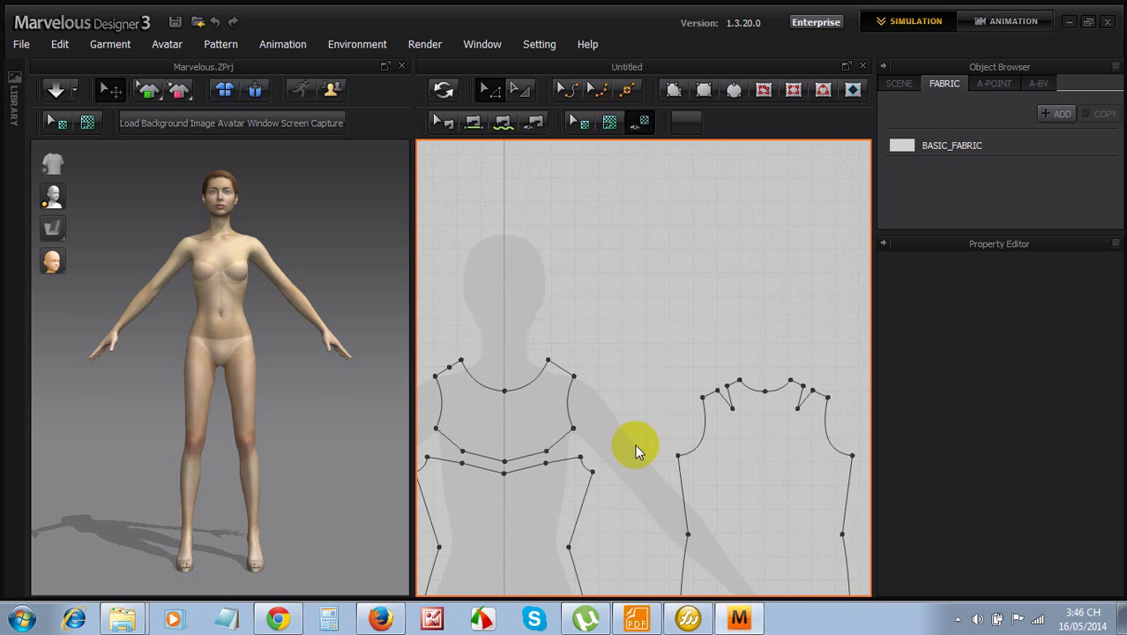
# Synchronize the front and back pattern pieces into the 3D avatar view
pyautogui.scroll(-4, 613, 320)
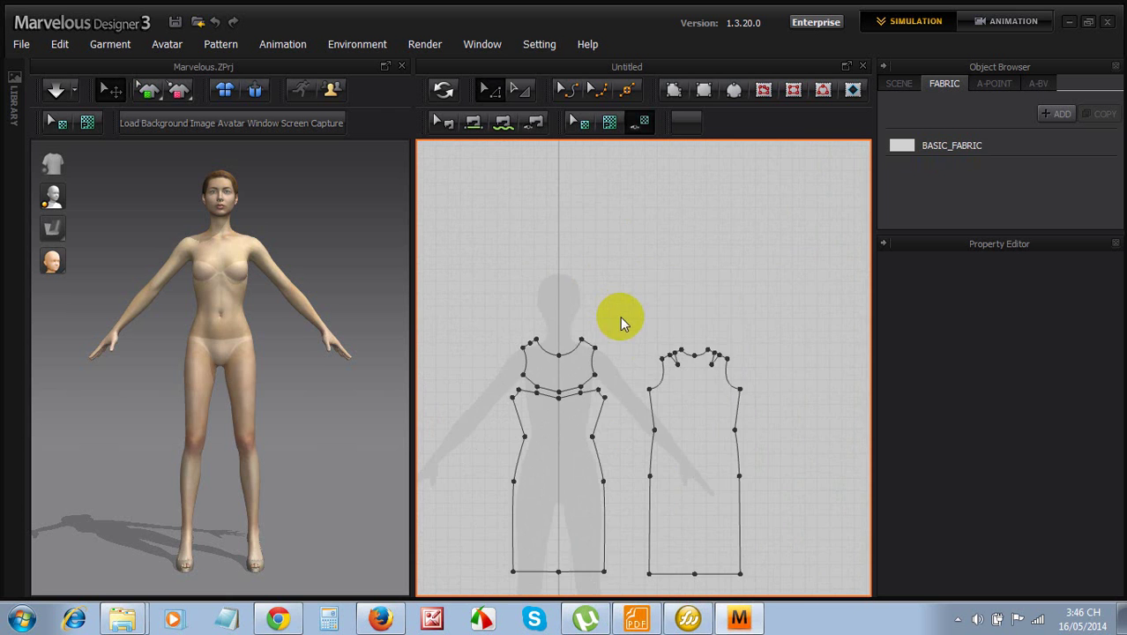
pyautogui.click(442, 92)
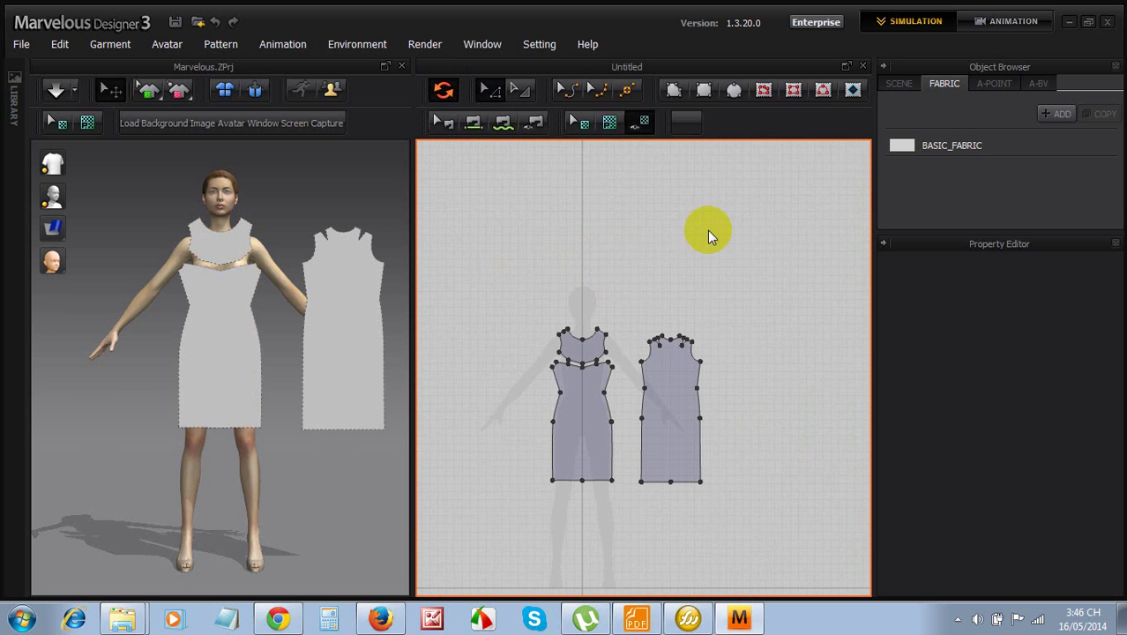
pyautogui.moveTo(265, 281); pyautogui.dragTo(284, 264, button='right')
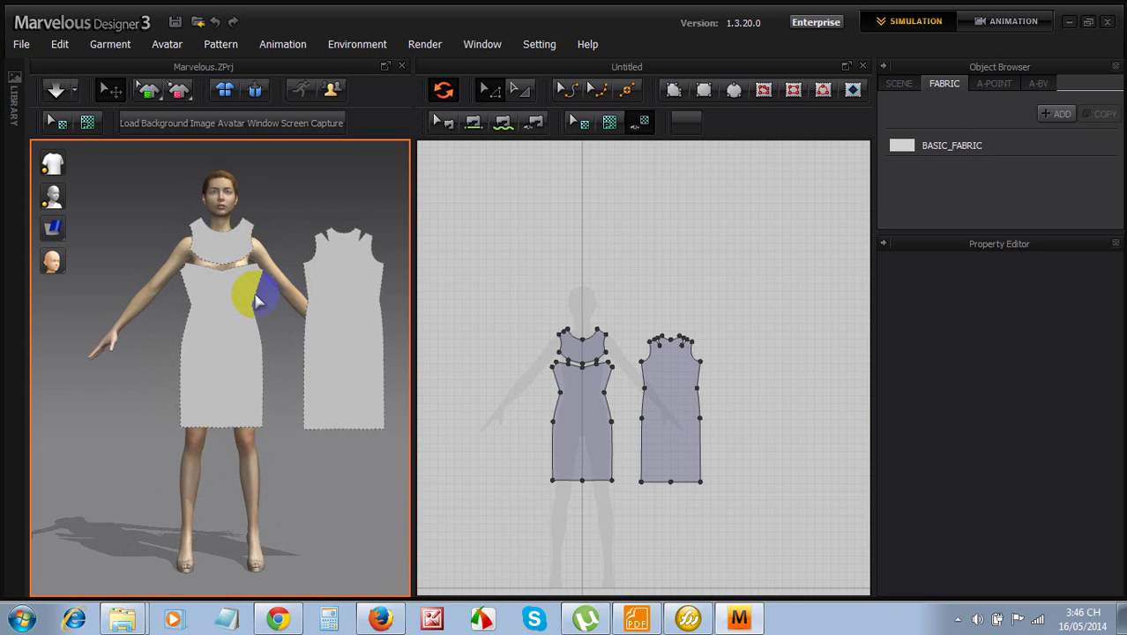
# Show the avatar's arrangement points and wrap both front pattern pieces together around the front of the torso
pyautogui.click(222, 304)
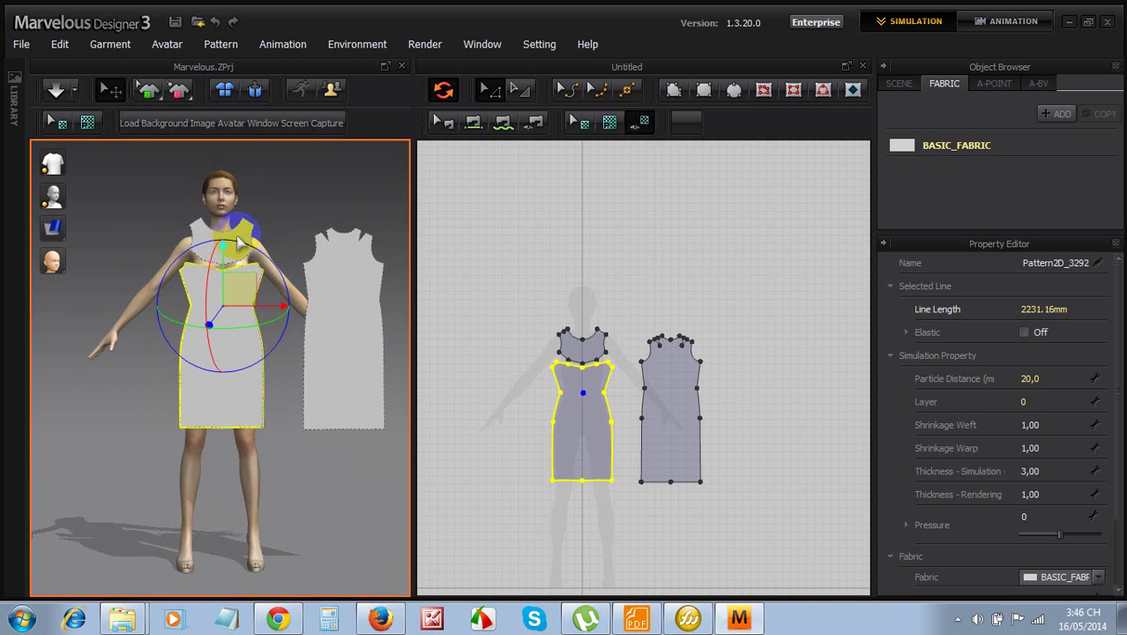
pyautogui.moveTo(528, 291); pyautogui.dragTo(611, 511)
pyautogui.moveTo(234, 264); pyautogui.dragTo(114, 302)
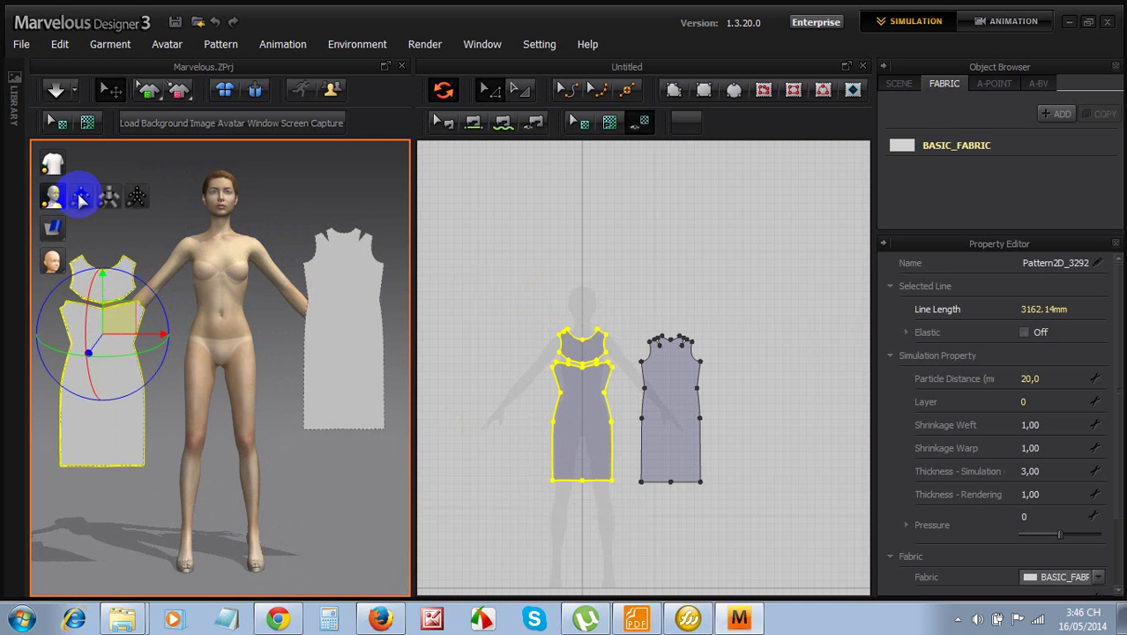
pyautogui.click(82, 194)
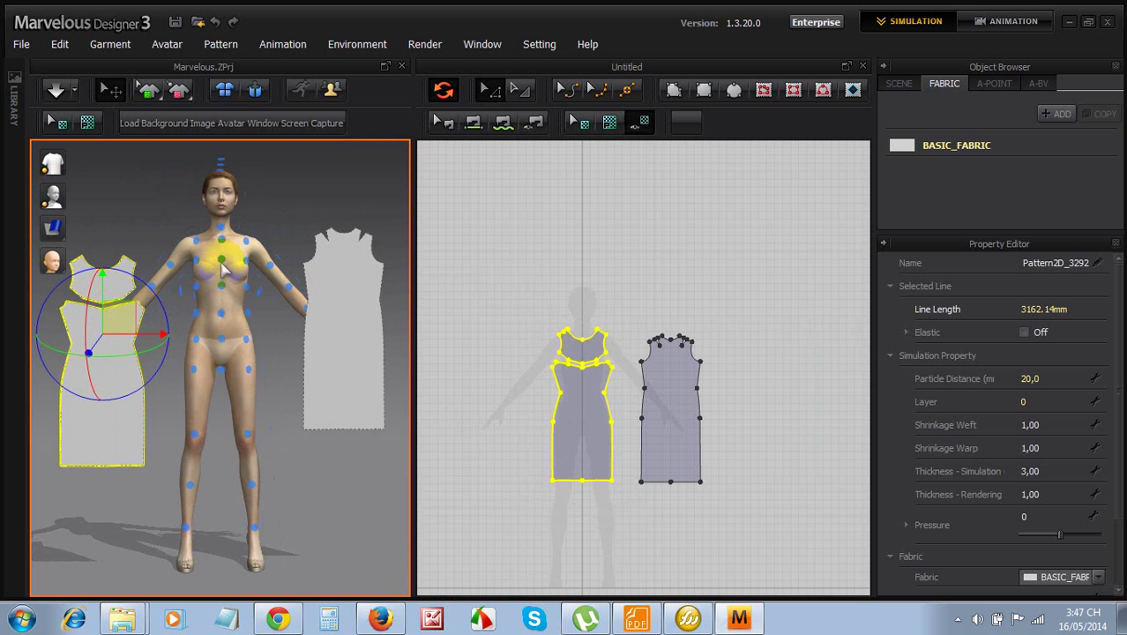
pyautogui.click(222, 288)
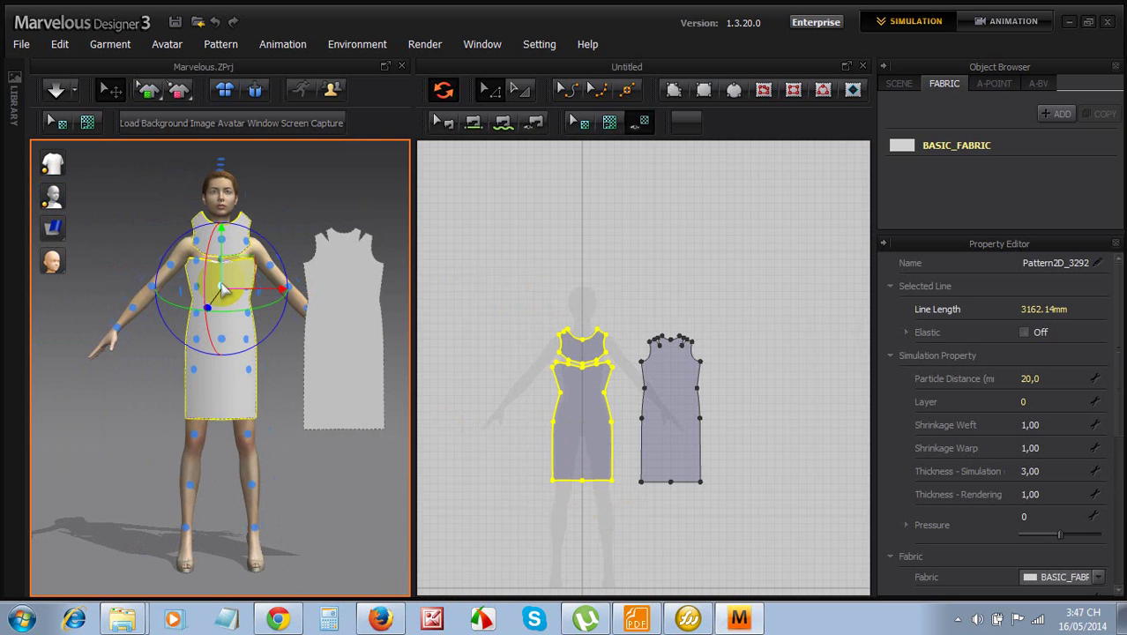
# Arrange the back pattern piece on the avatar's back and lower it to shoulder level behind the body
pyautogui.moveTo(244, 250); pyautogui.dragTo(133, 271, button='right')
pyautogui.click(666, 393)
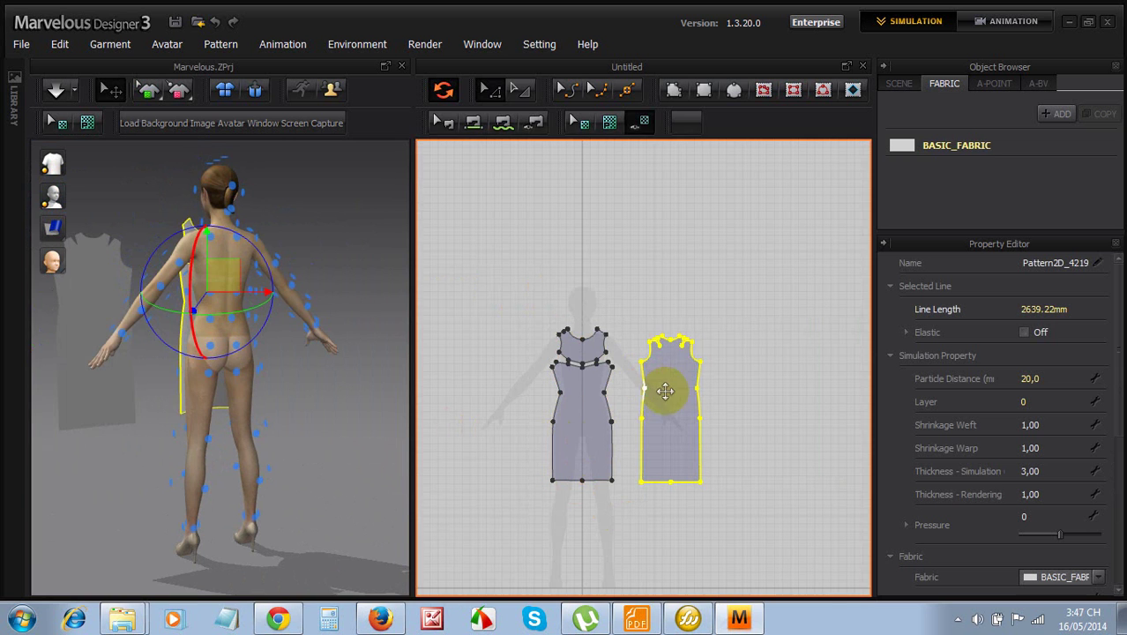
pyautogui.moveTo(319, 322); pyautogui.dragTo(275, 328, button='right')
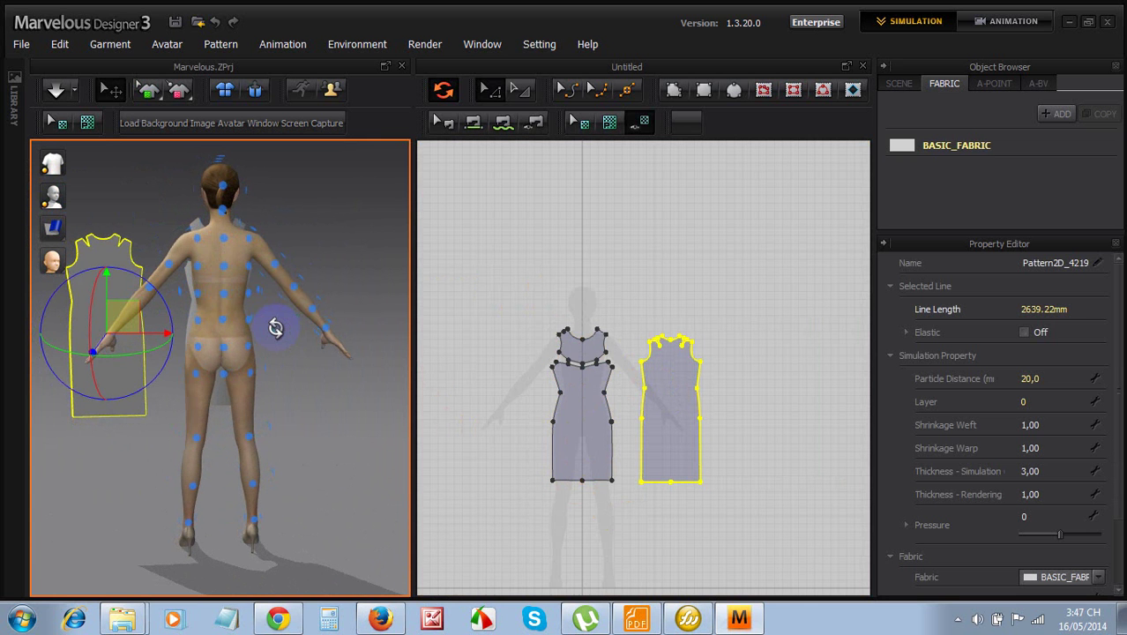
pyautogui.click(226, 296)
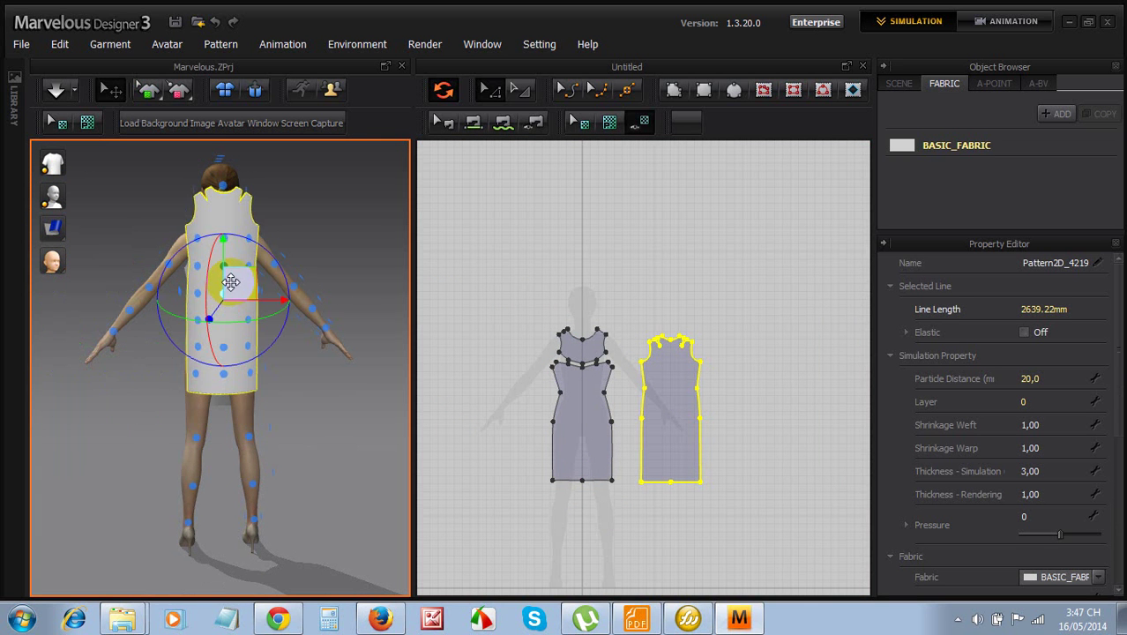
pyautogui.moveTo(229, 284); pyautogui.dragTo(231, 305)
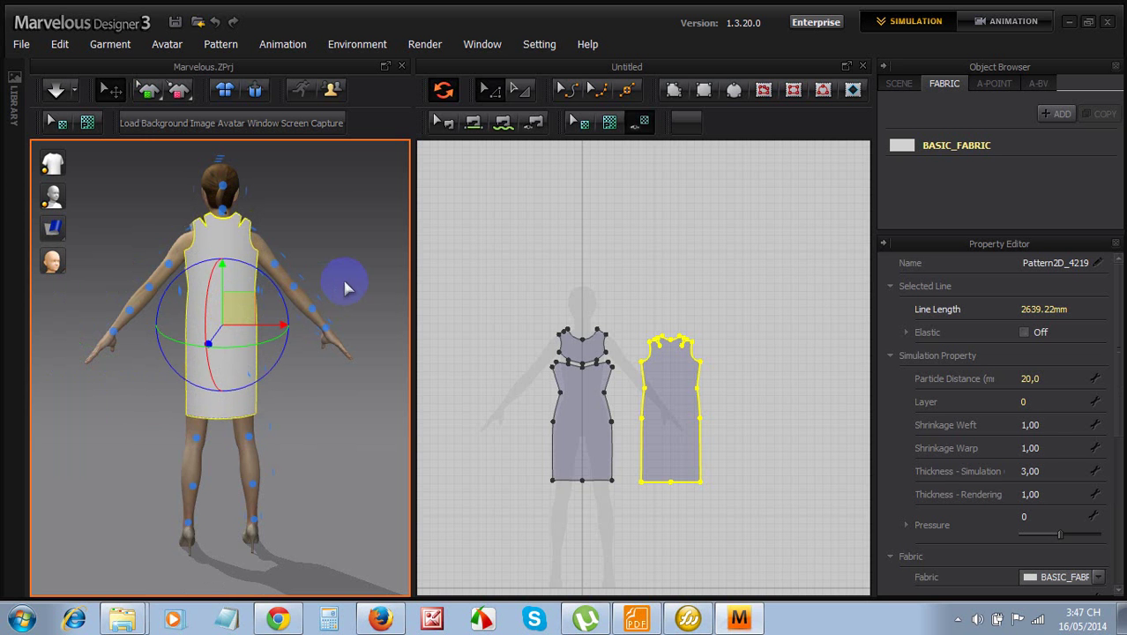
pyautogui.moveTo(346, 287); pyautogui.dragTo(268, 289, button='right')
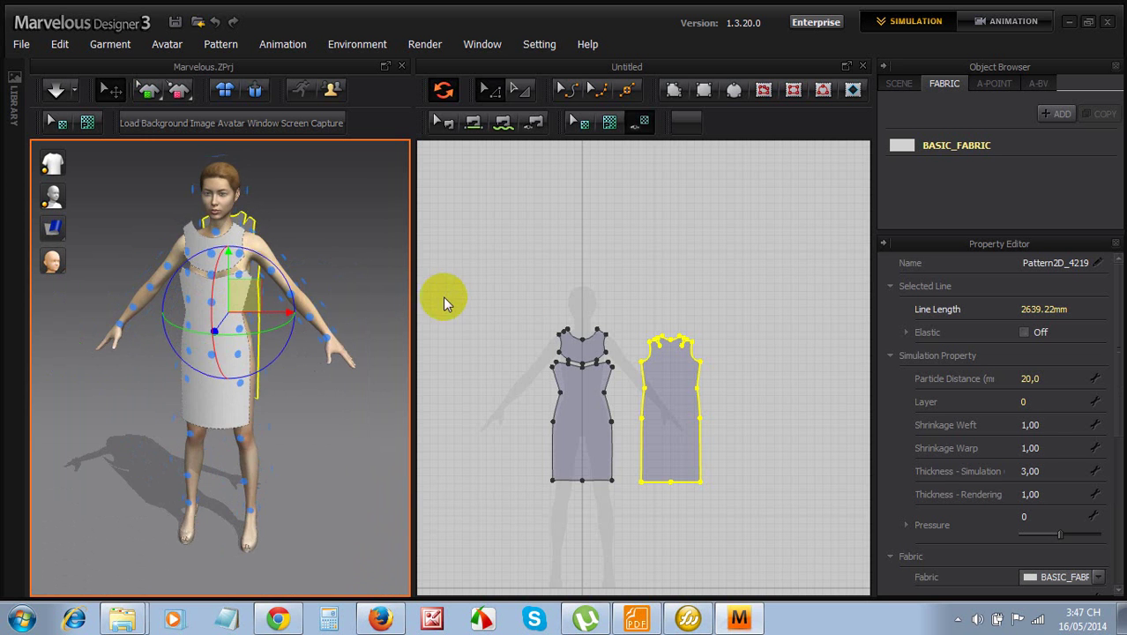
# Turn on the line length display for the 2D pattern pieces
pyautogui.click(523, 297)
pyautogui.scroll(5, 608, 345)
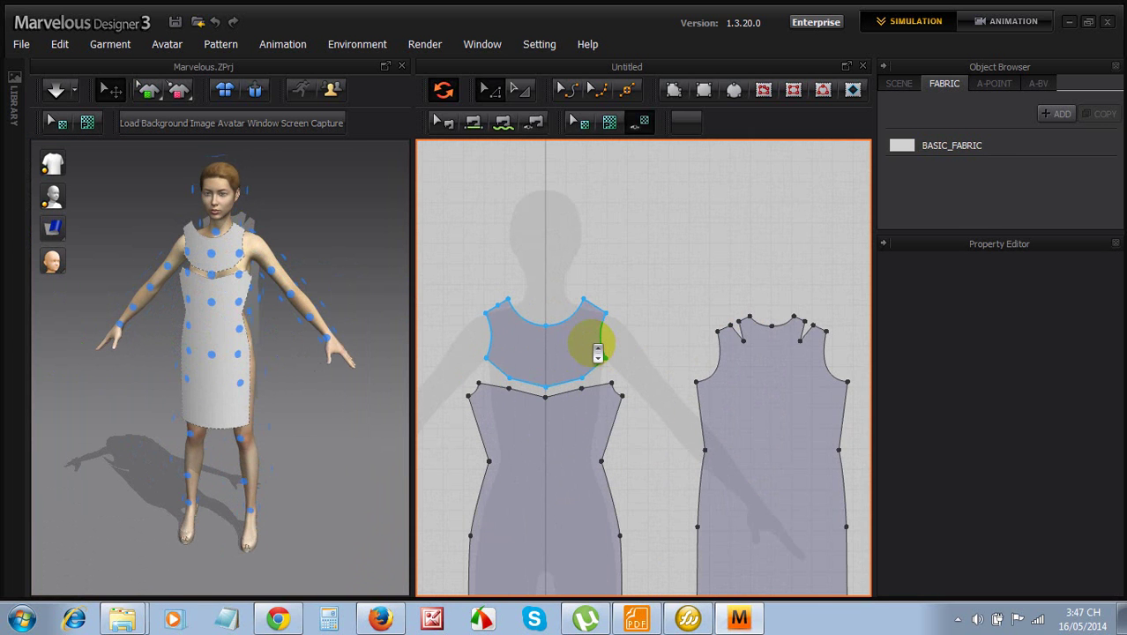
pyautogui.scroll(5, 516, 300)
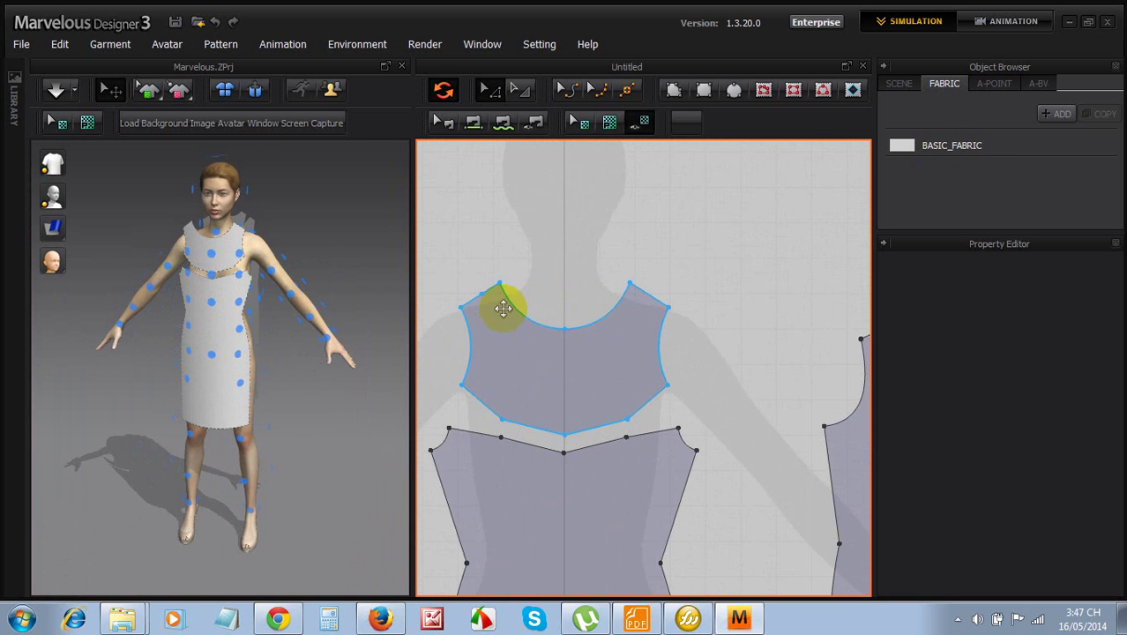
pyautogui.rightClick(576, 240)
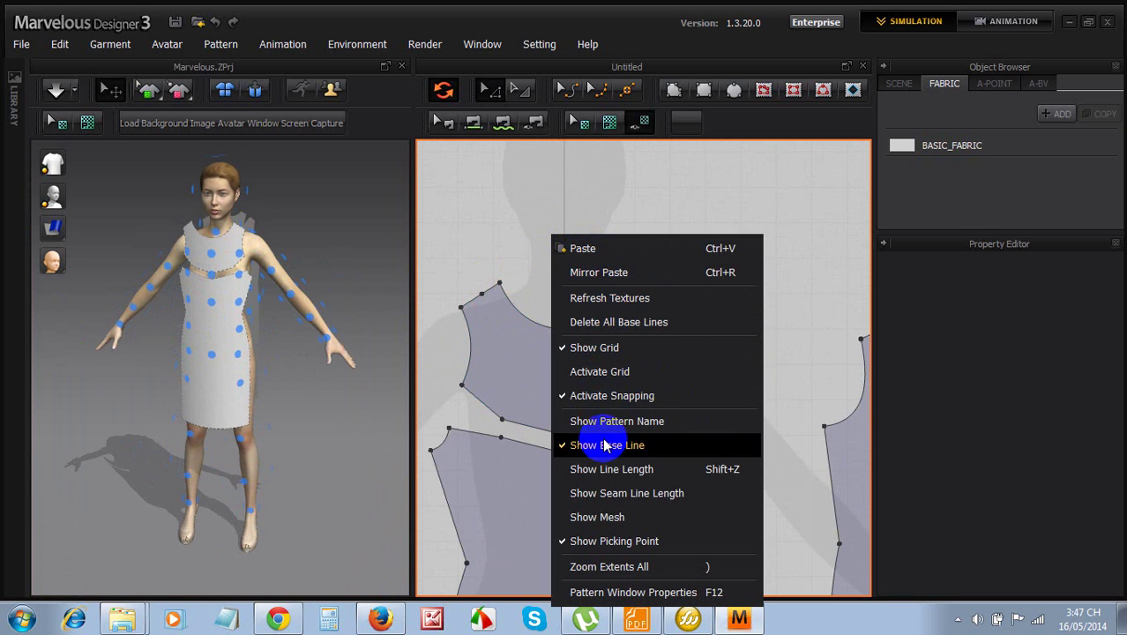
pyautogui.click(607, 468)
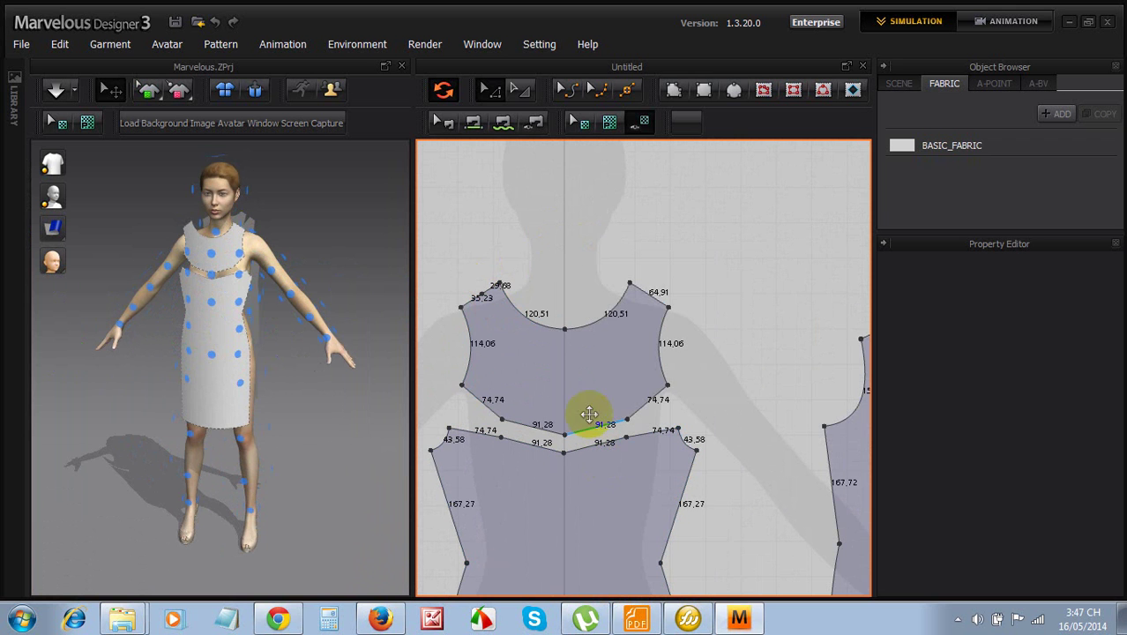
pyautogui.click(583, 408)
pyautogui.click(616, 239)
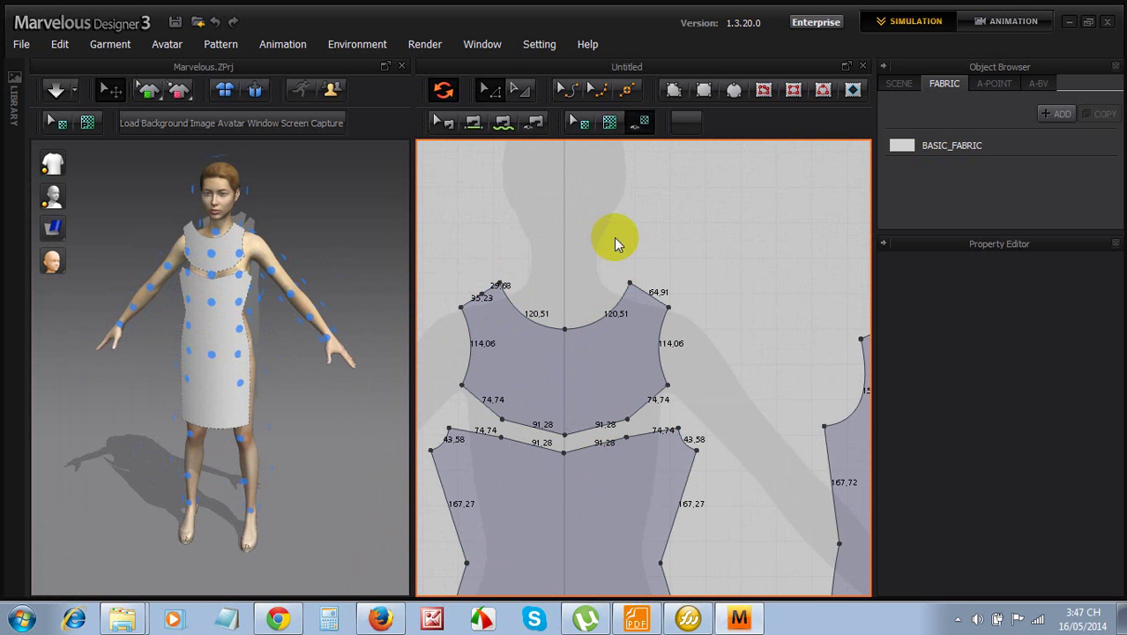
# Split the front yoke's undivided shoulder line into 29,68 mm and 35,23 mm parts, and hide the line lengths
pyautogui.click(625, 90)
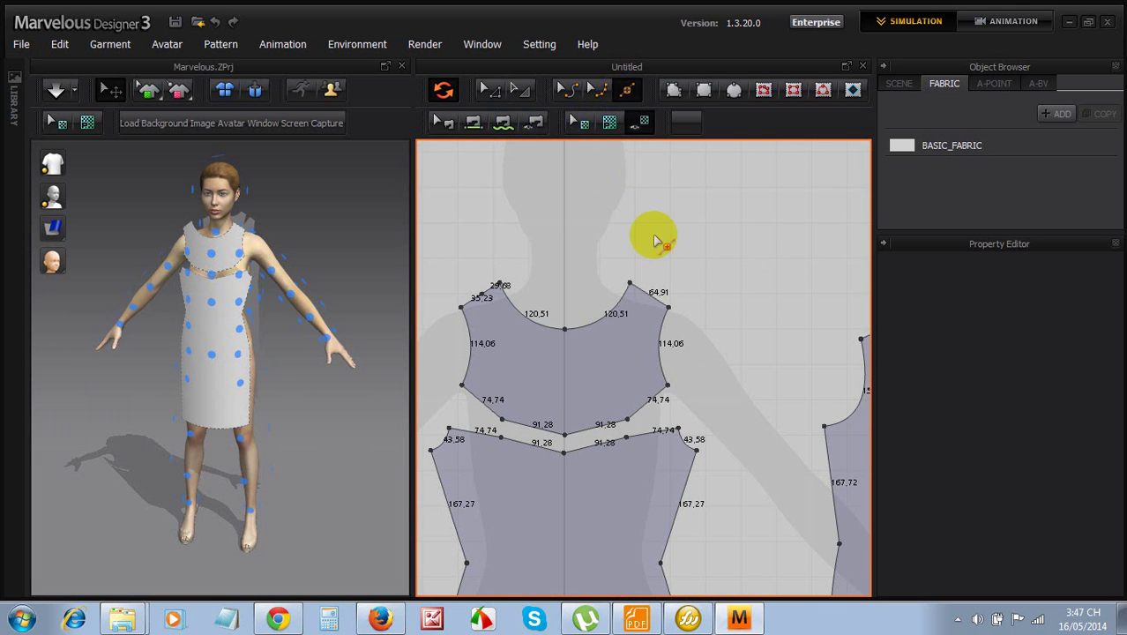
pyautogui.rightClick(653, 300)
pyautogui.doubleClick(503, 181)
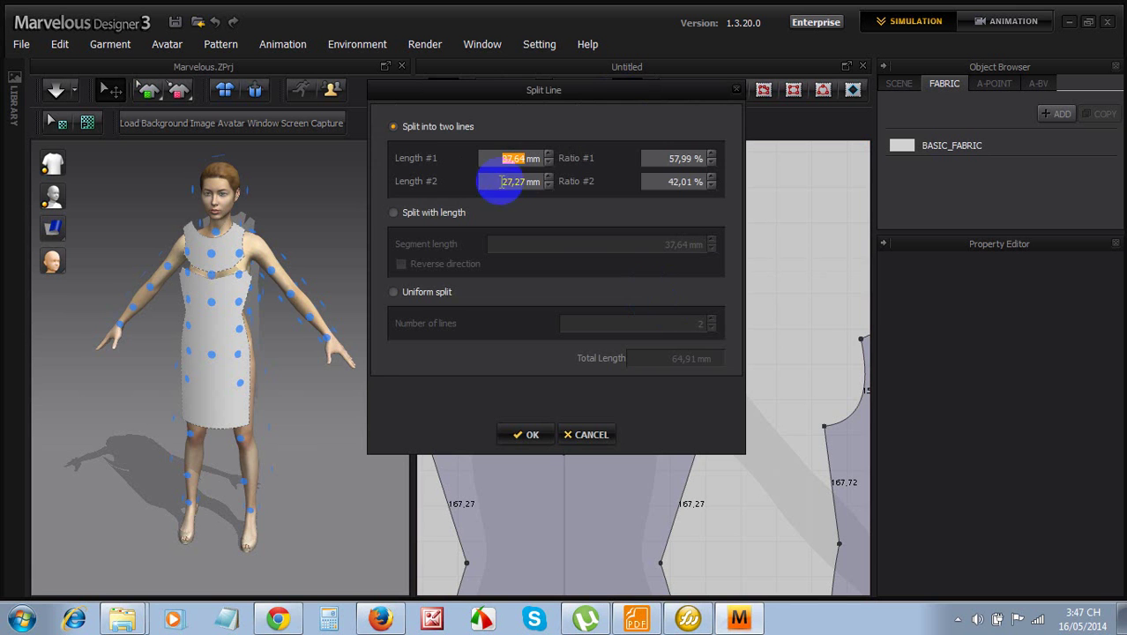
pyautogui.write('35')
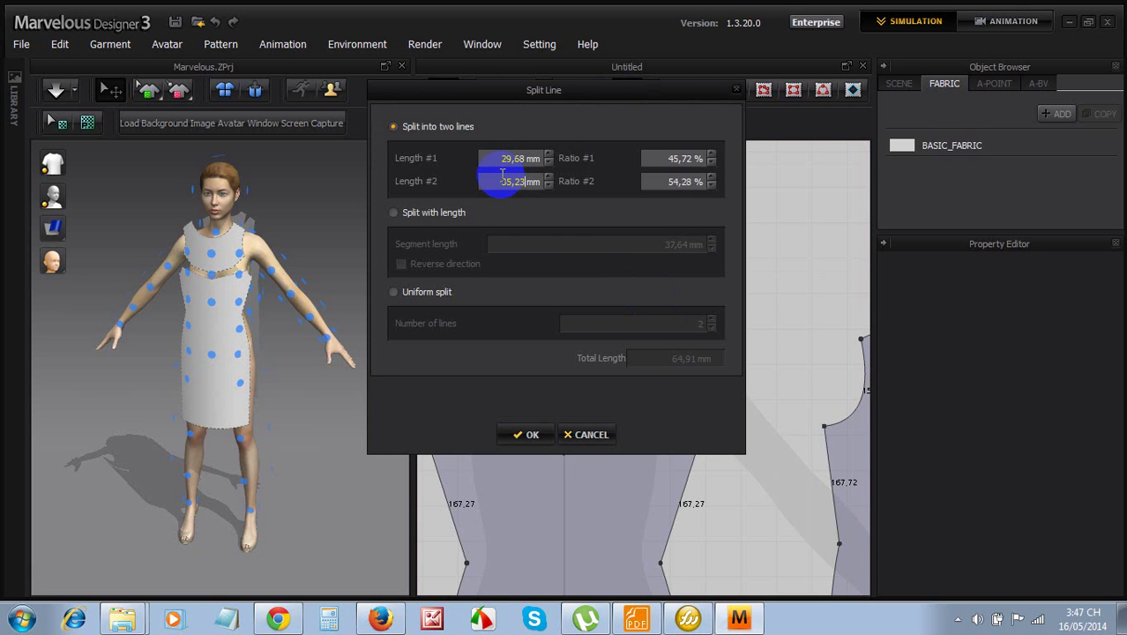
pyautogui.press('Return')
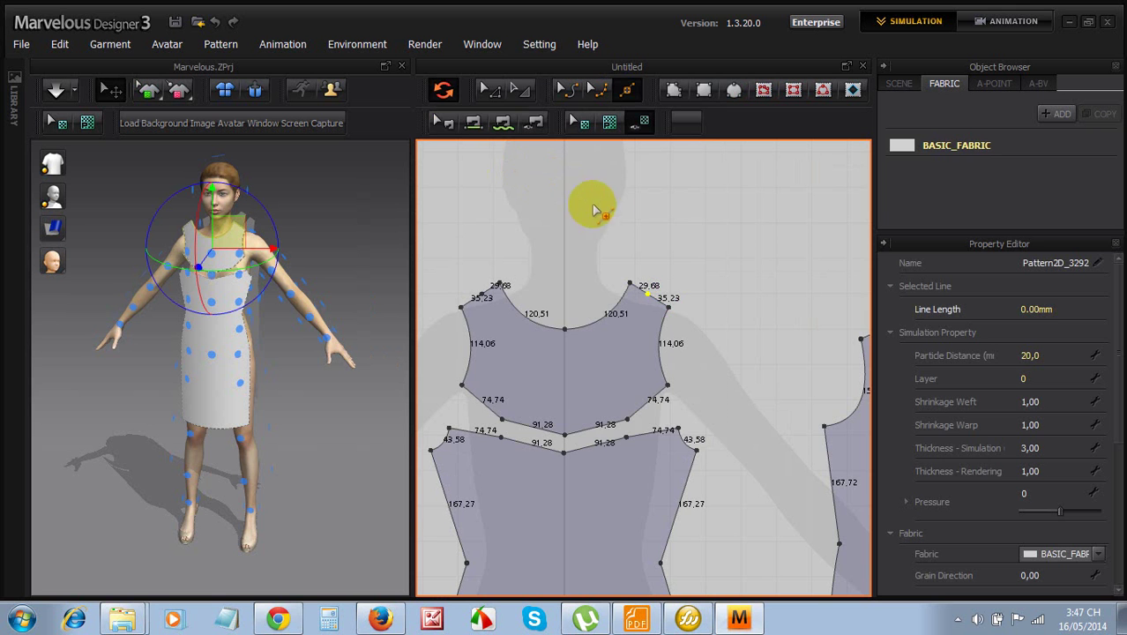
pyautogui.rightClick(622, 227)
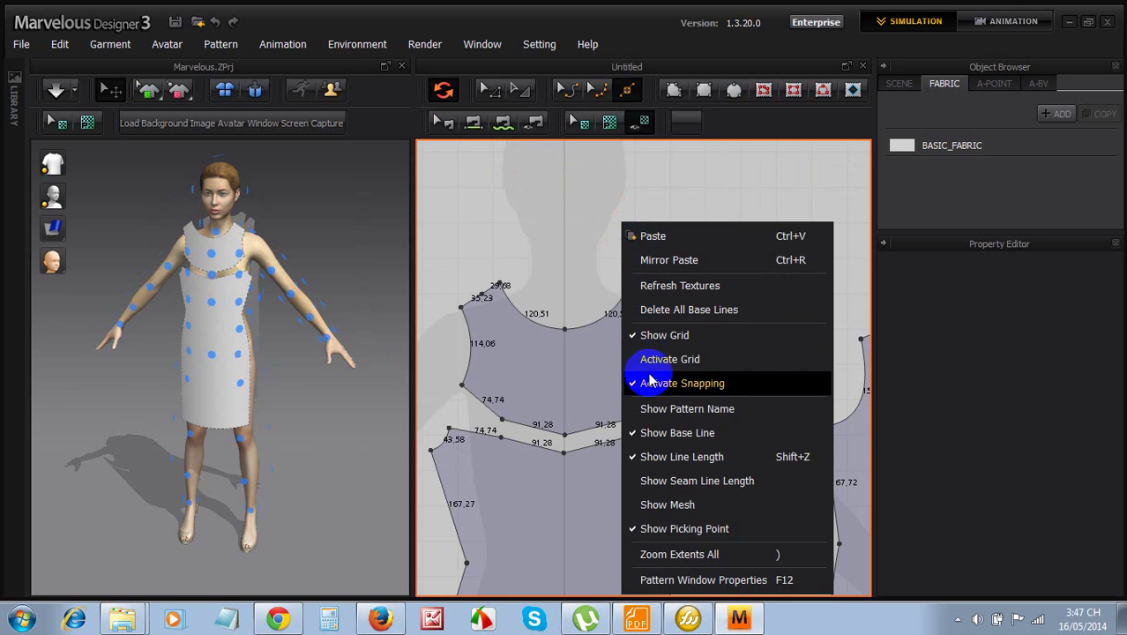
pyautogui.click(661, 461)
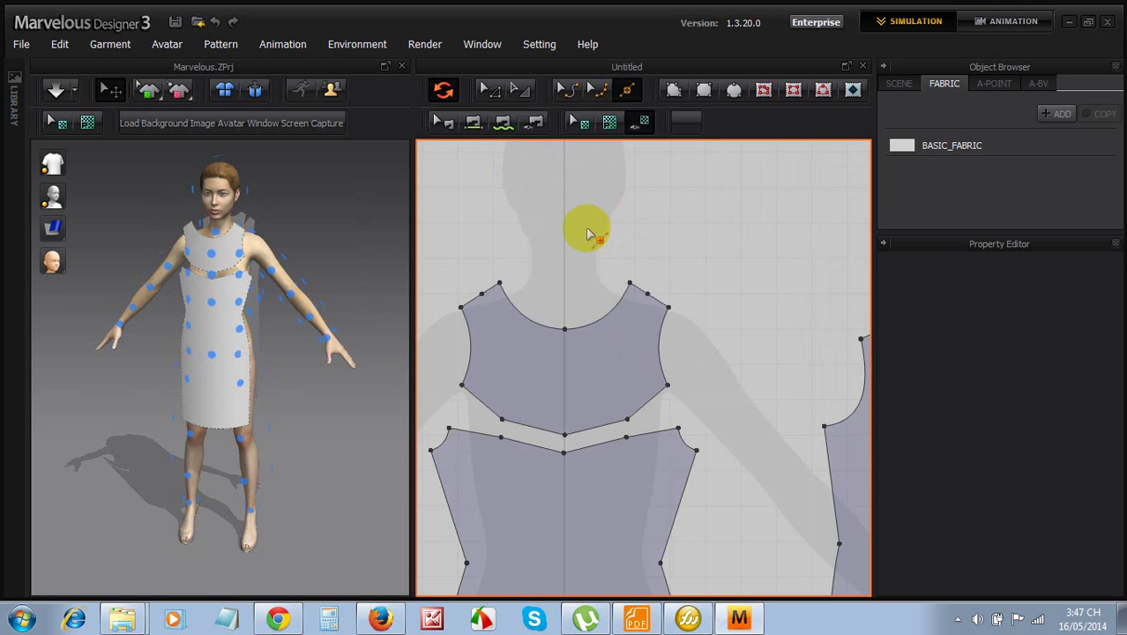
# Sew the outer and inner segments of the front yoke's shoulder to the matching back segments at the avatar's left shoulder
pyautogui.scroll(-3, 549, 296)
pyautogui.scroll(2, 630, 300)
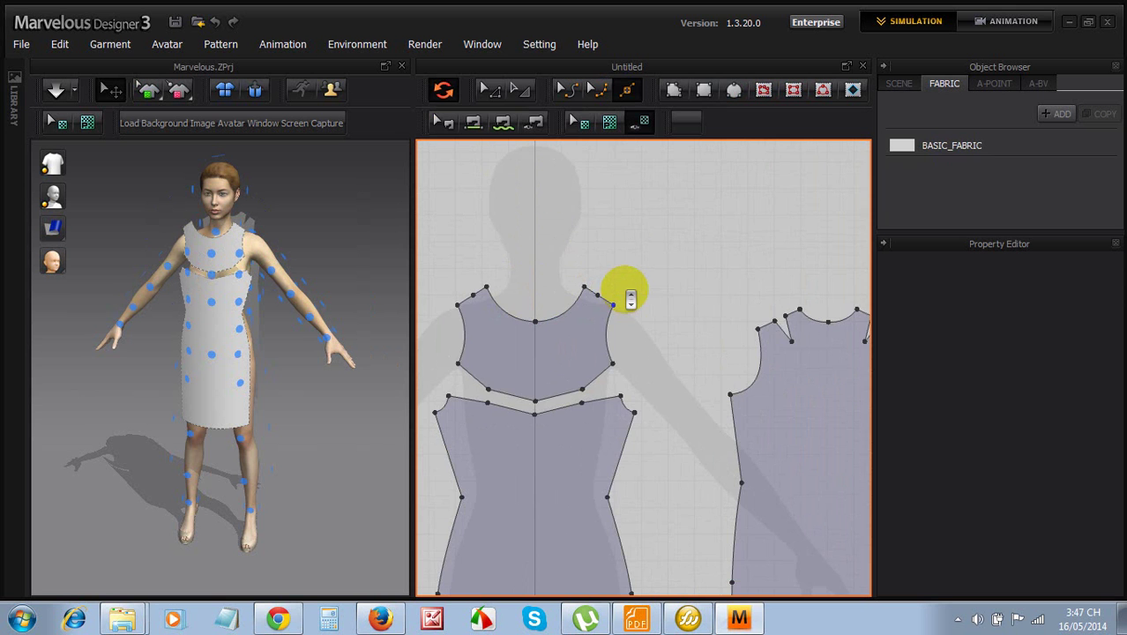
pyautogui.scroll(-2, 628, 296)
pyautogui.scroll(3, 623, 291)
pyautogui.scroll(-2, 616, 293)
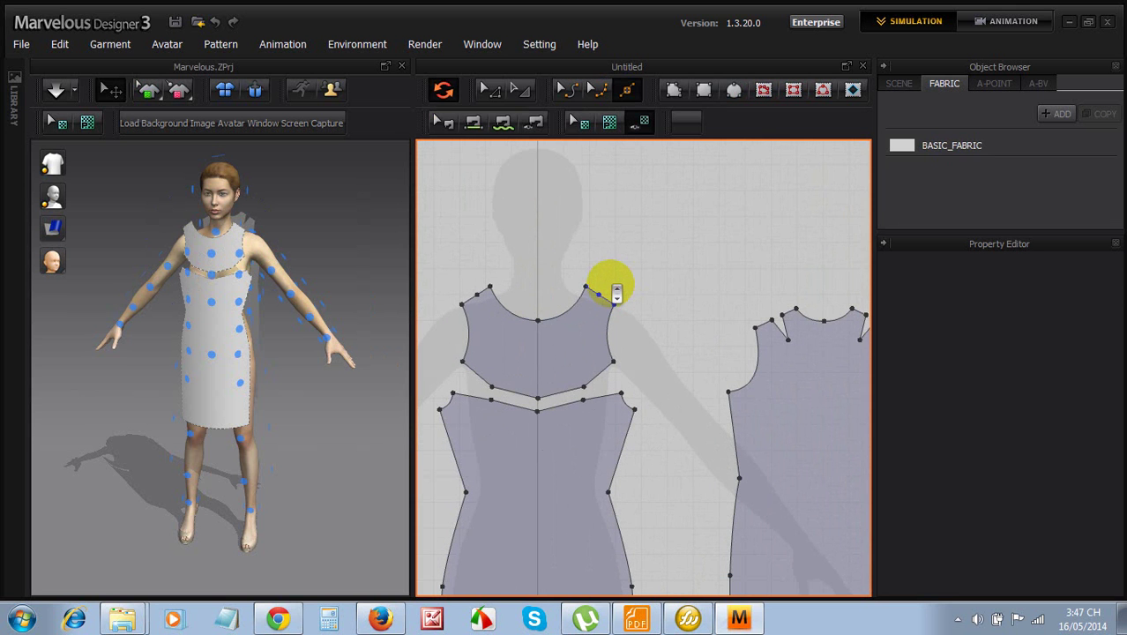
pyautogui.click(492, 127)
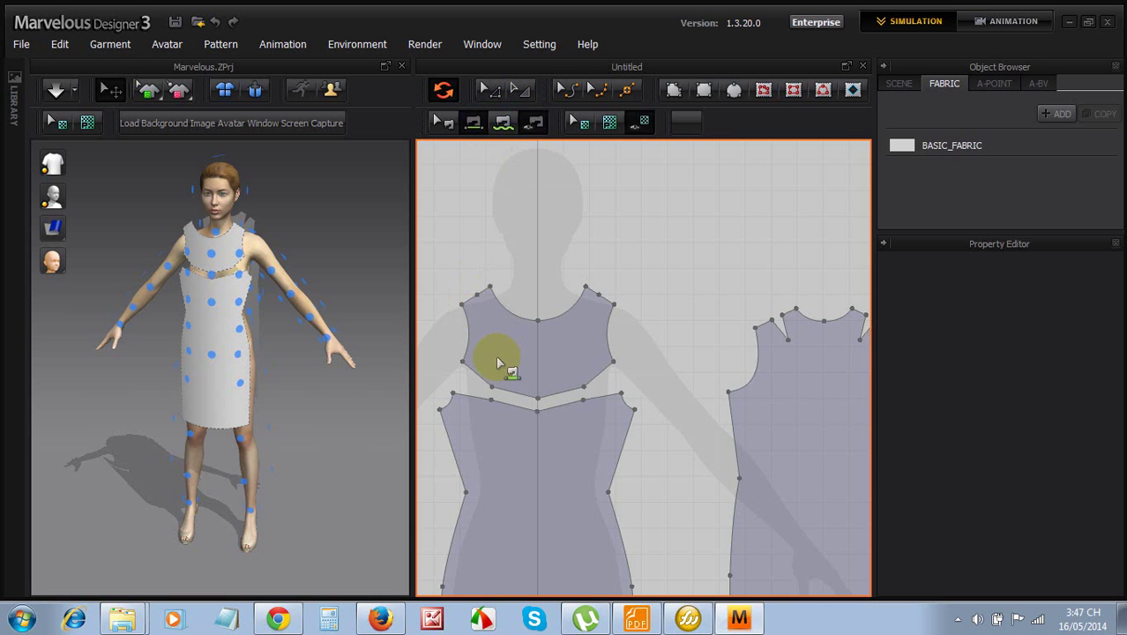
pyautogui.scroll(-1, 490, 359)
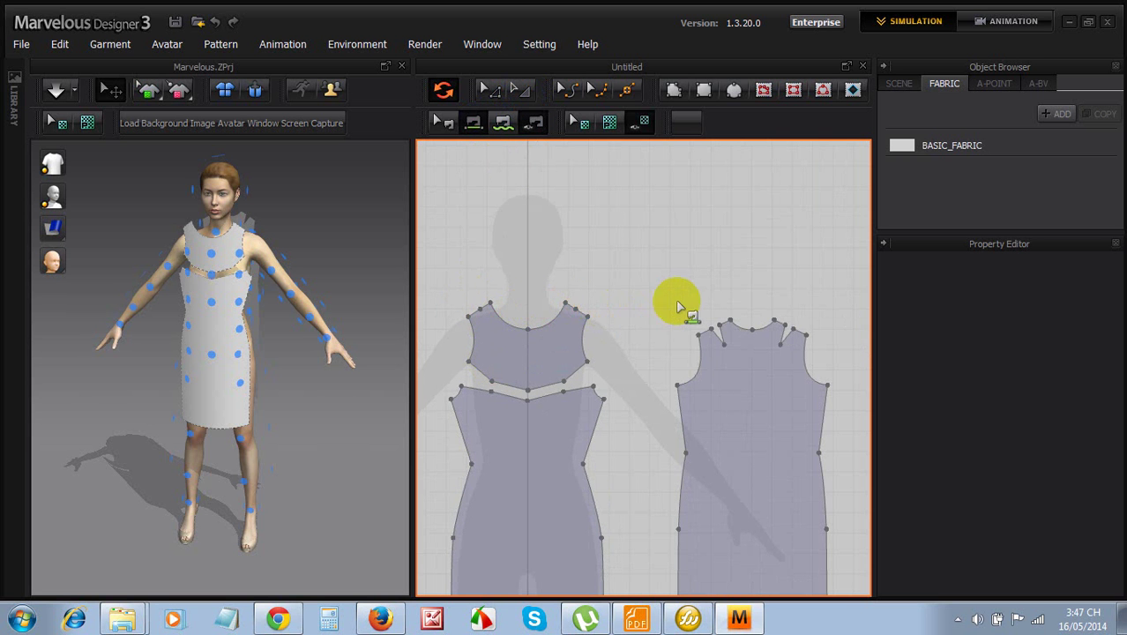
pyautogui.scroll(3, 675, 302)
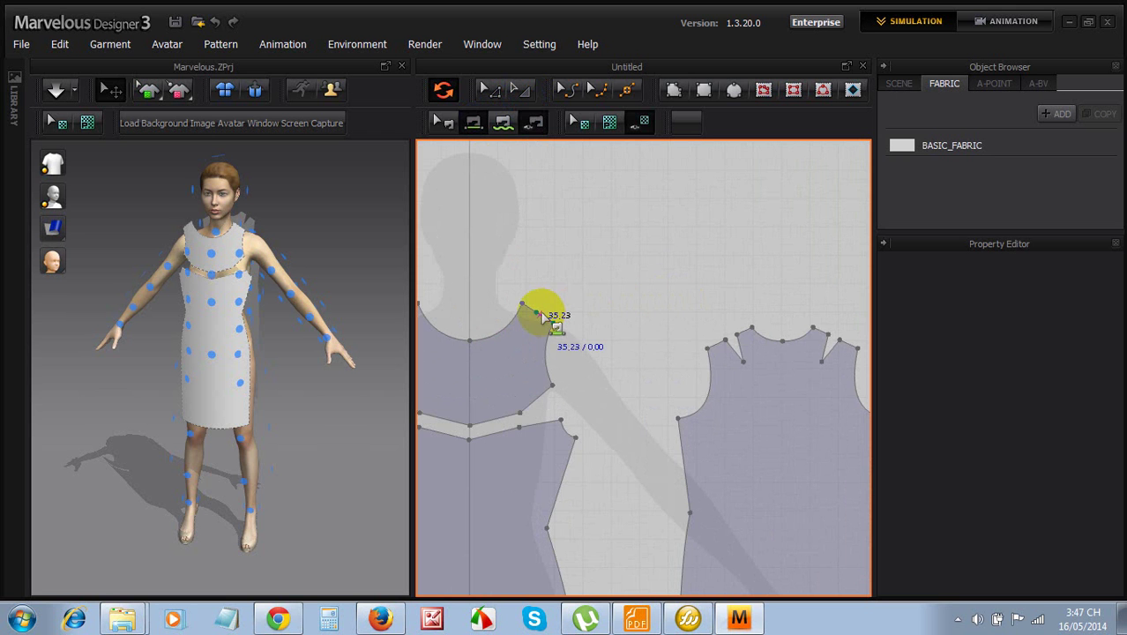
pyautogui.click(542, 315)
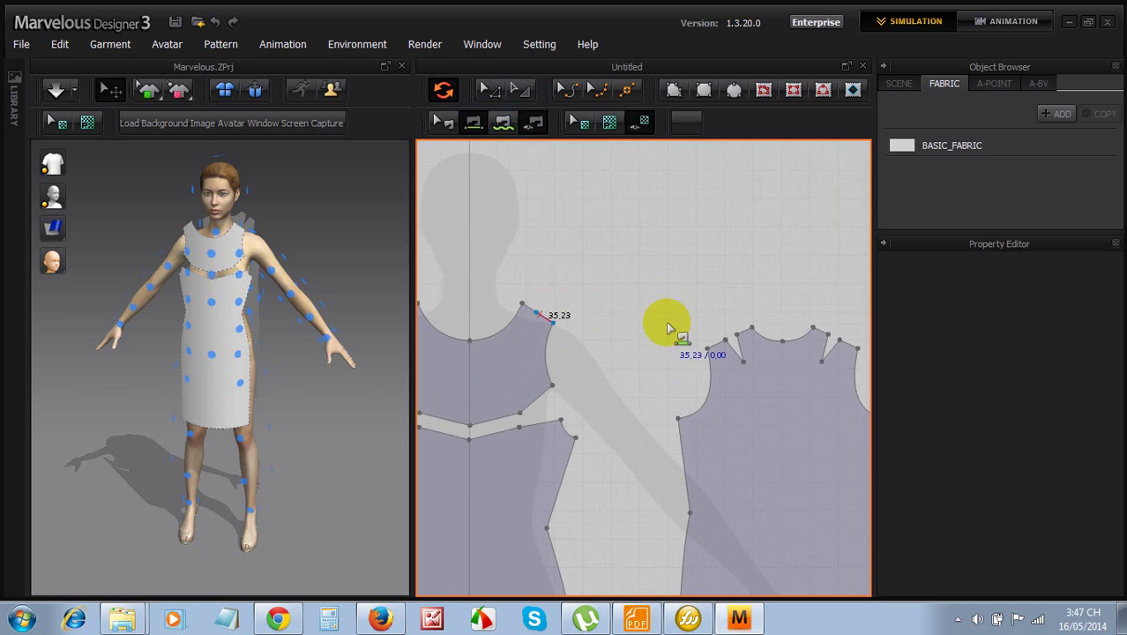
pyautogui.click(715, 342)
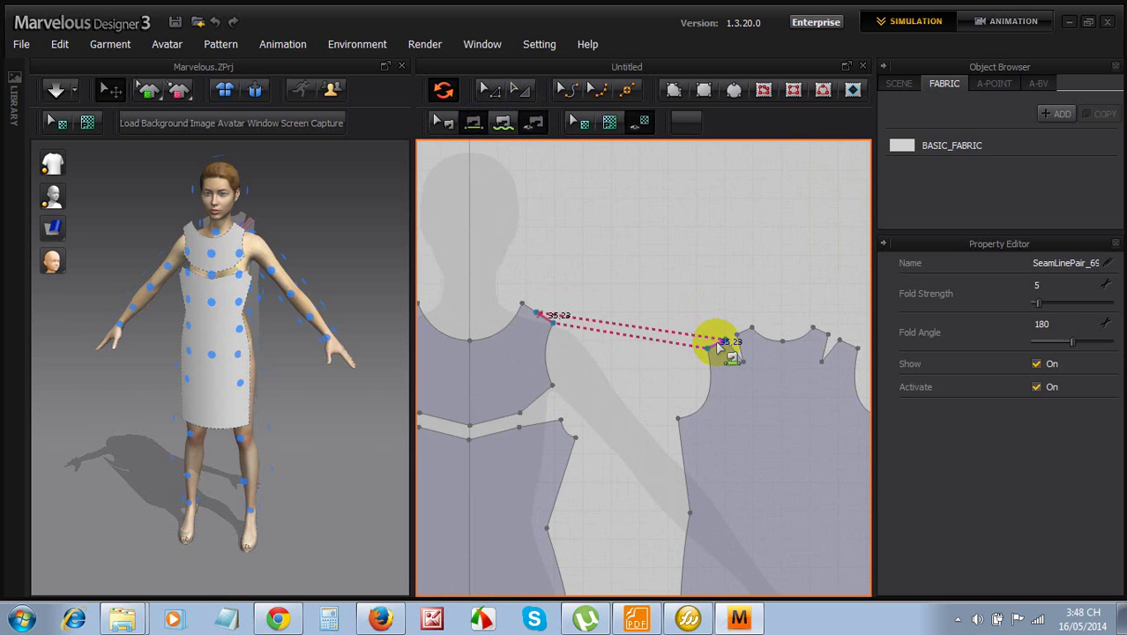
pyautogui.click(532, 310)
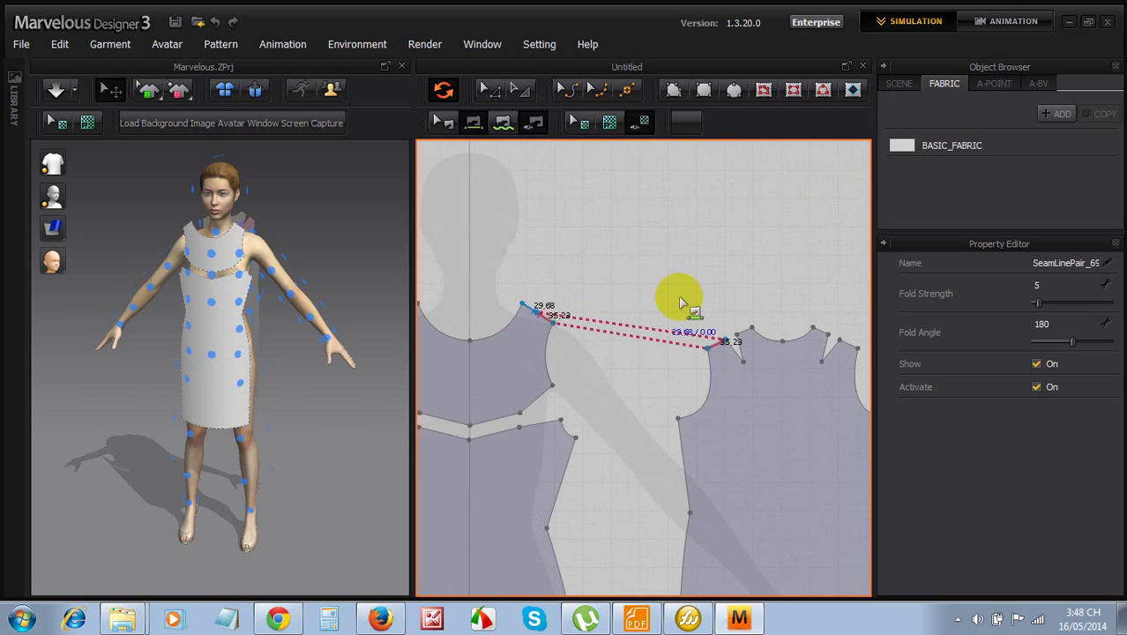
pyautogui.click(745, 331)
pyautogui.moveTo(327, 271); pyautogui.dragTo(350, 330, button='right')
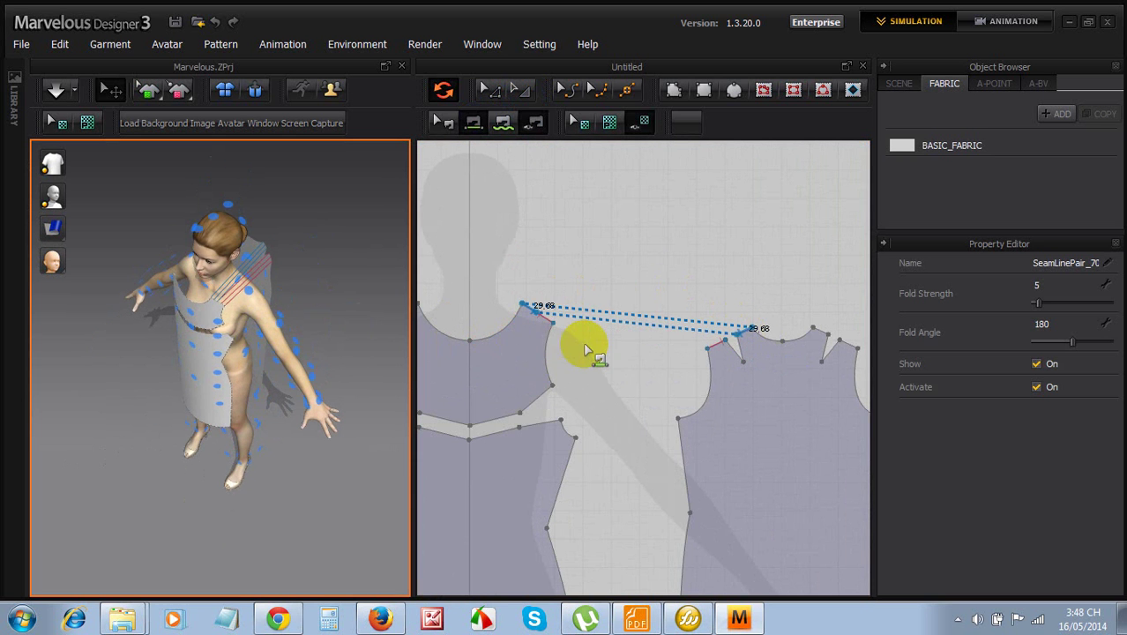
# Sew the front yoke's outer and inner shoulder segments to the matching back segments at the avatar's right shoulder
pyautogui.scroll(-3, 578, 339)
pyautogui.scroll(4, 473, 314)
pyautogui.scroll(-3, 471, 314)
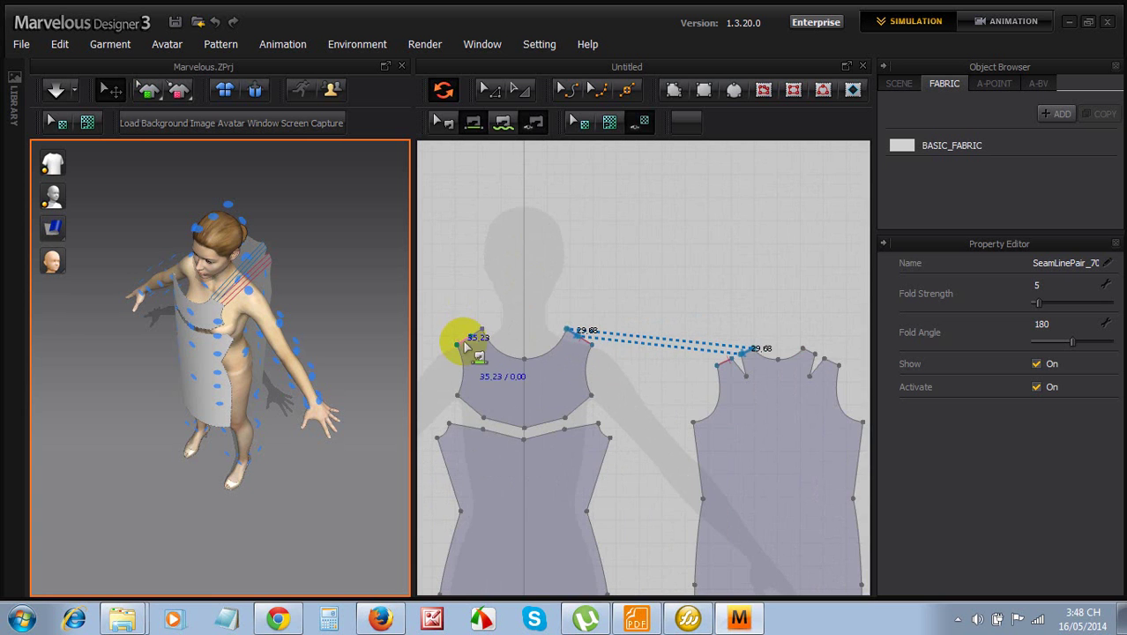
pyautogui.click(472, 347)
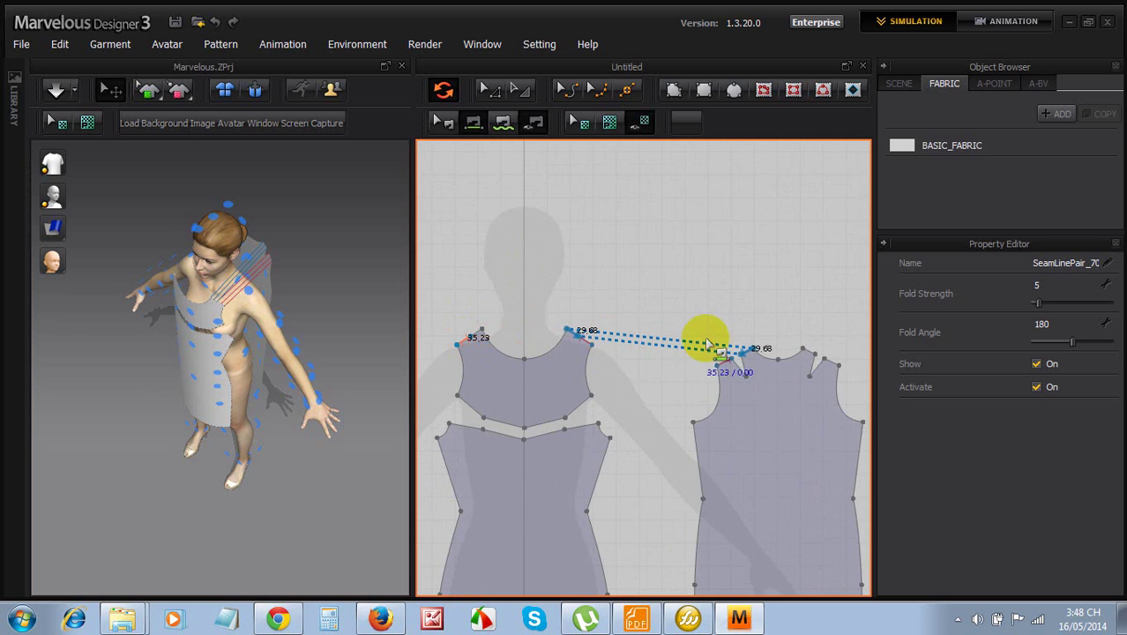
pyautogui.click(831, 363)
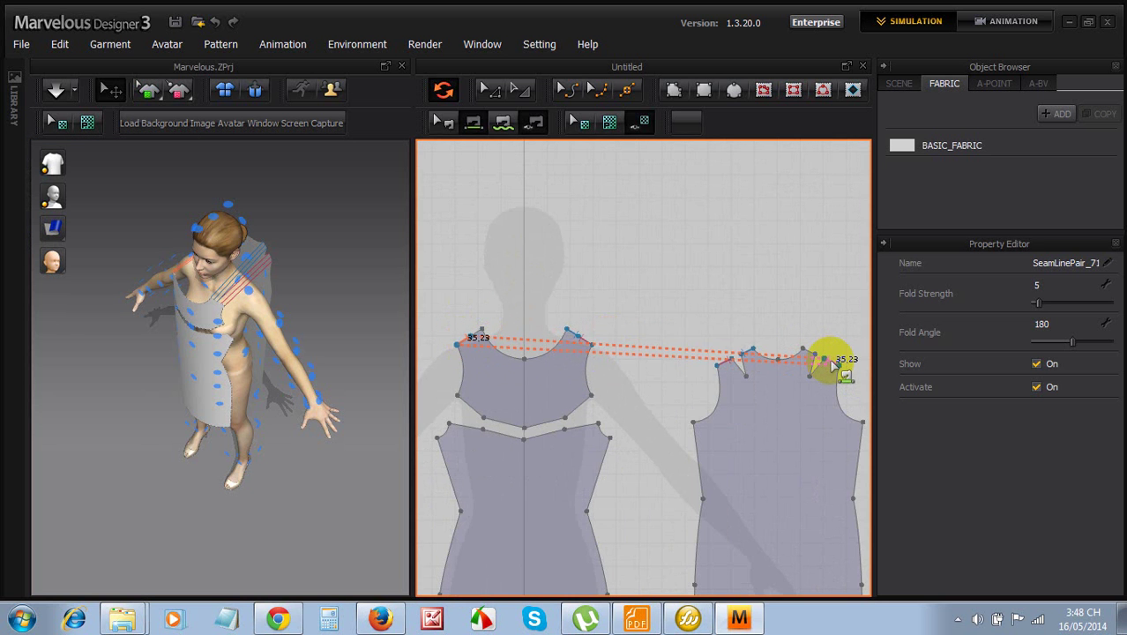
pyautogui.click(805, 344)
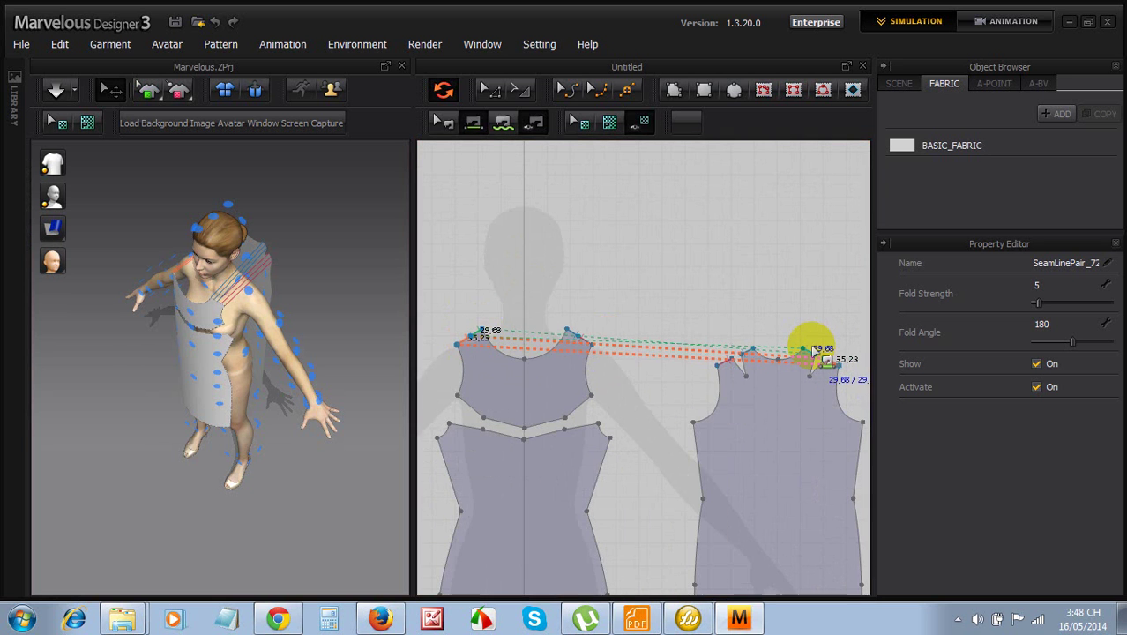
pyautogui.click(816, 351)
pyautogui.moveTo(197, 303); pyautogui.dragTo(295, 335, button='right')
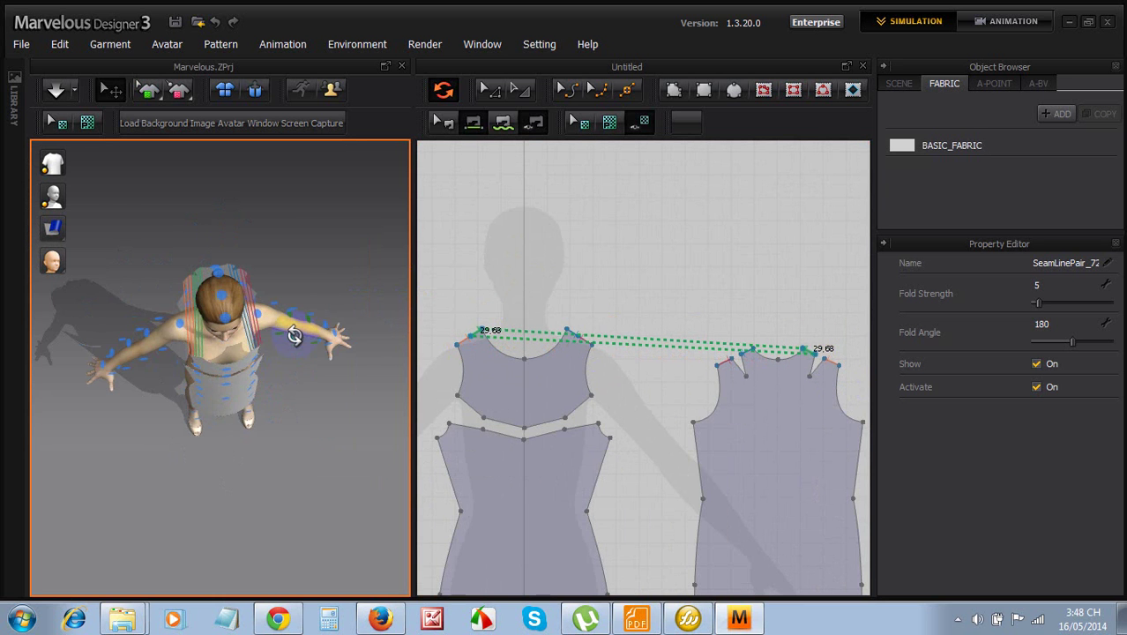
pyautogui.moveTo(298, 385); pyautogui.dragTo(134, 300, button='right')
pyautogui.moveTo(584, 423); pyautogui.dragTo(558, 383)
pyautogui.rightClick(555, 378)
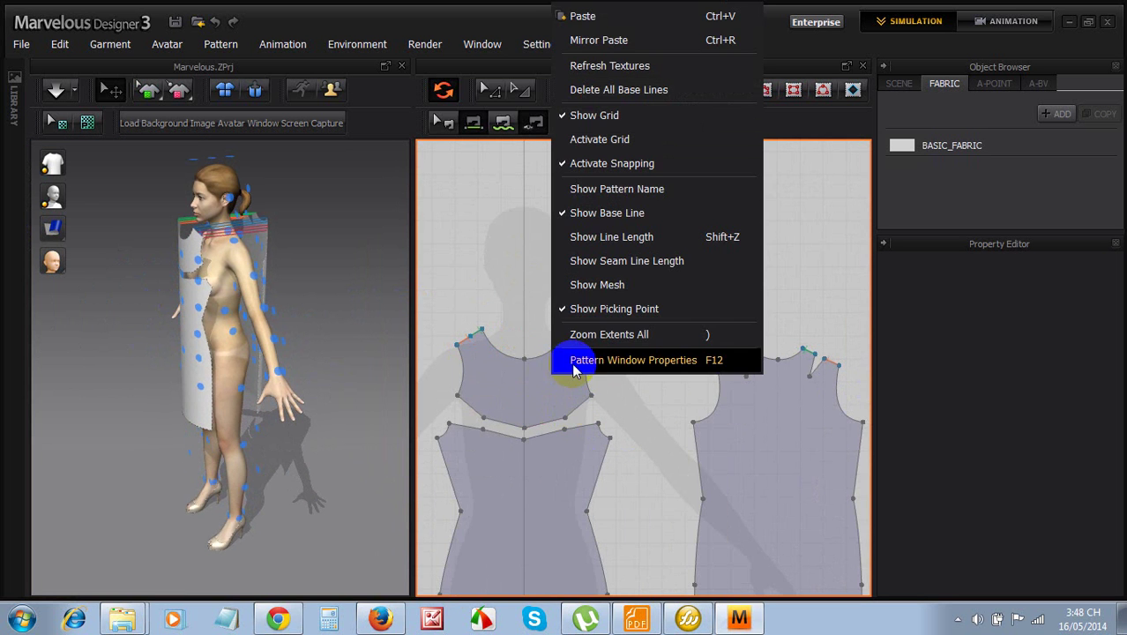
pyautogui.click(631, 355)
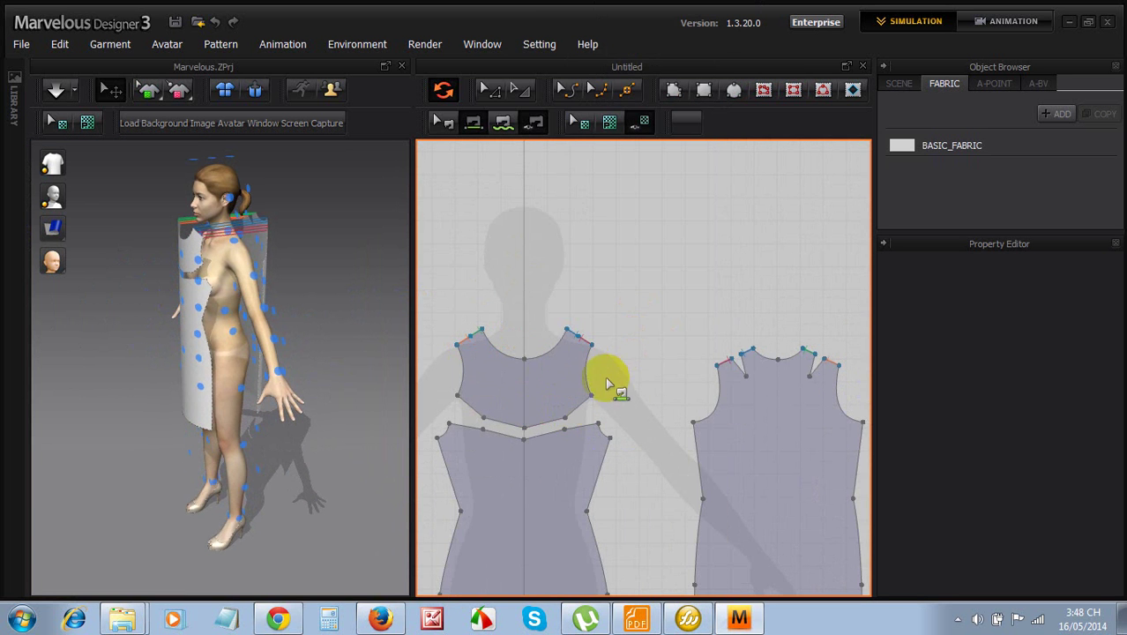
# Sew the lower front's underarm-to-waist and waist-to-hip side lines to the matching back lines at the avatar's left side
pyautogui.scroll(-2, 549, 393)
pyautogui.scroll(-2, 545, 370)
pyautogui.scroll(4, 549, 448)
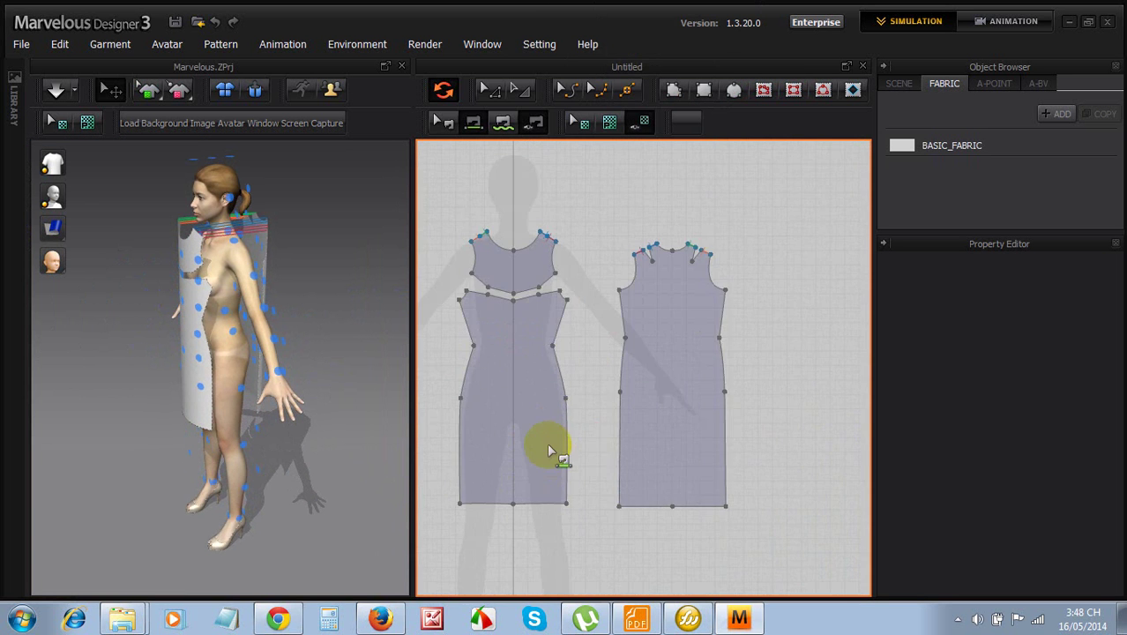
pyautogui.click(553, 316)
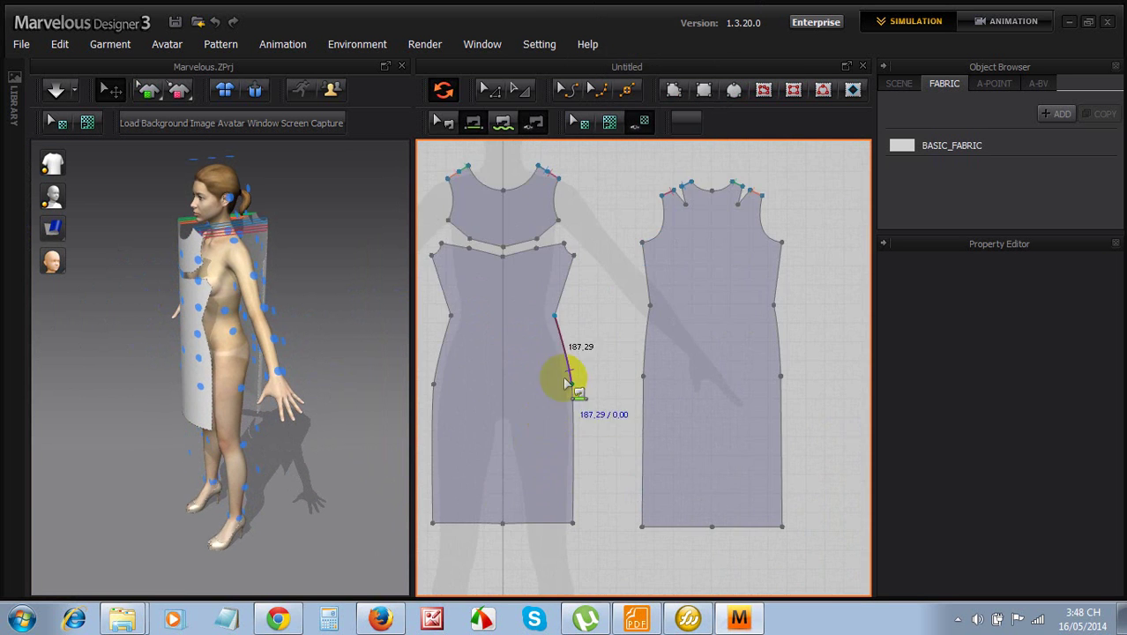
pyautogui.click(575, 270)
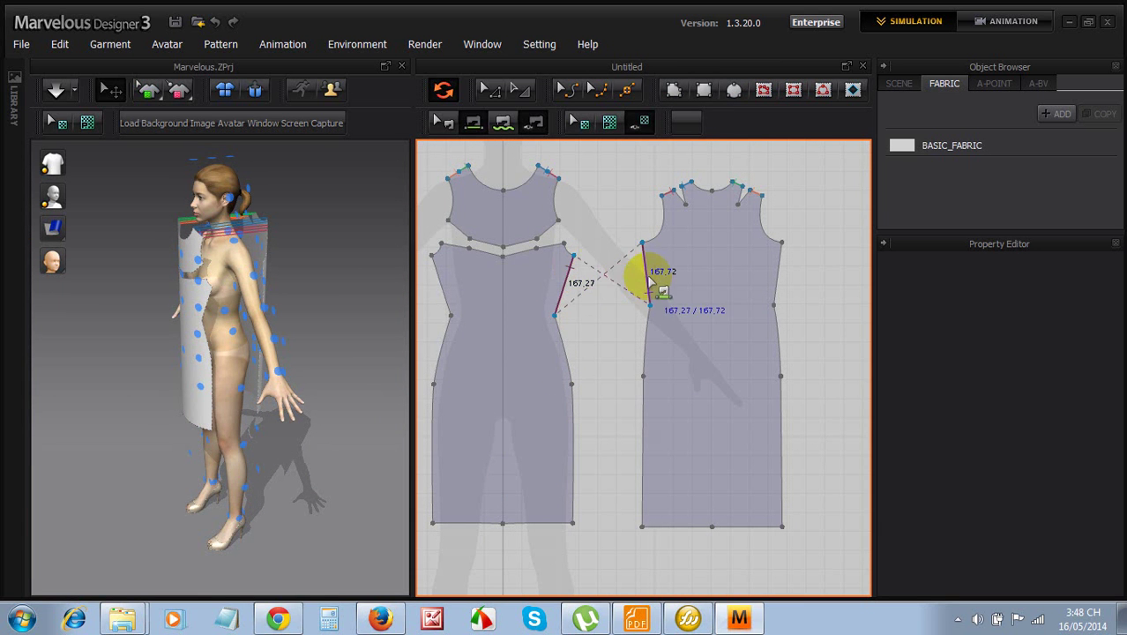
pyautogui.click(644, 375)
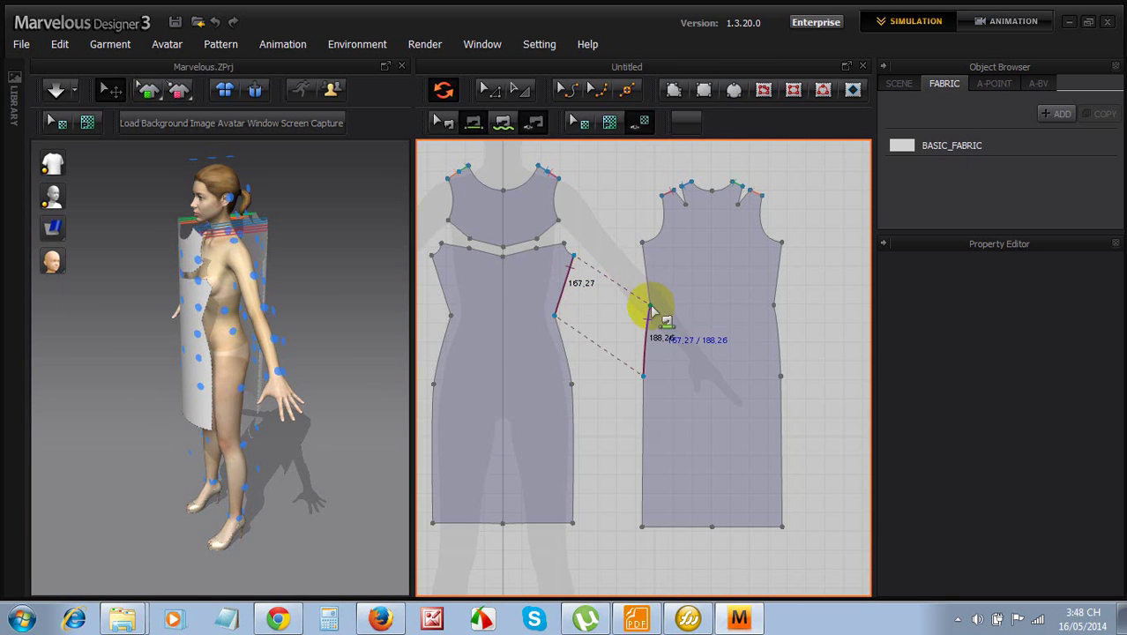
pyautogui.click(641, 243)
pyautogui.click(564, 351)
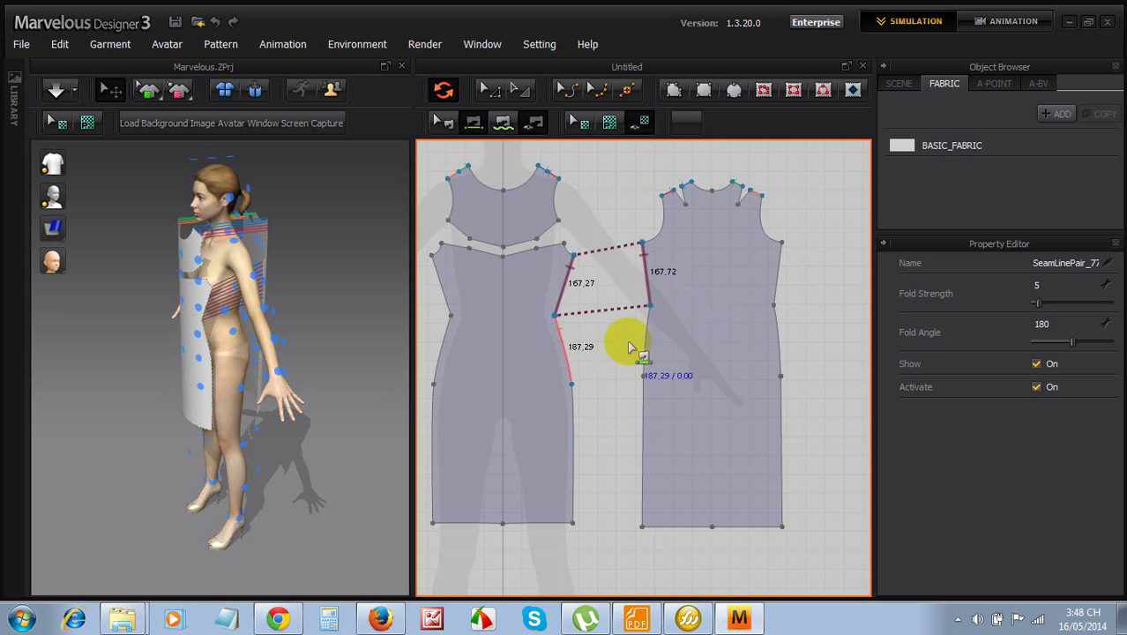
pyautogui.click(636, 354)
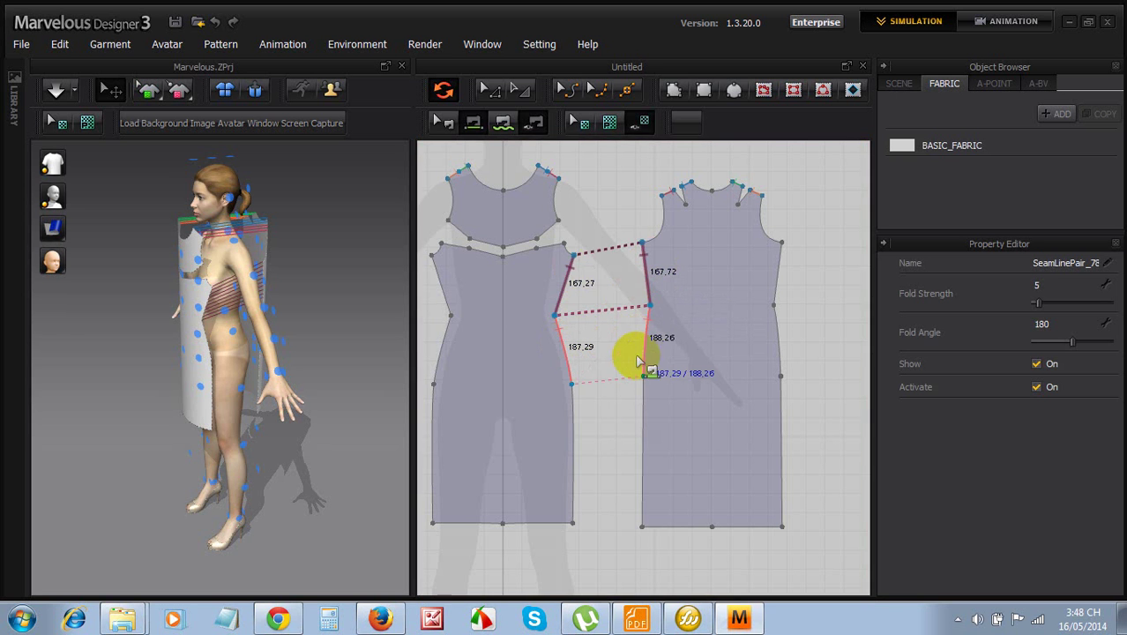
# Try to sew the front and back hip-to-hem side lines at the avatar's left side, and remove that seam
pyautogui.click(581, 432)
pyautogui.click(648, 429)
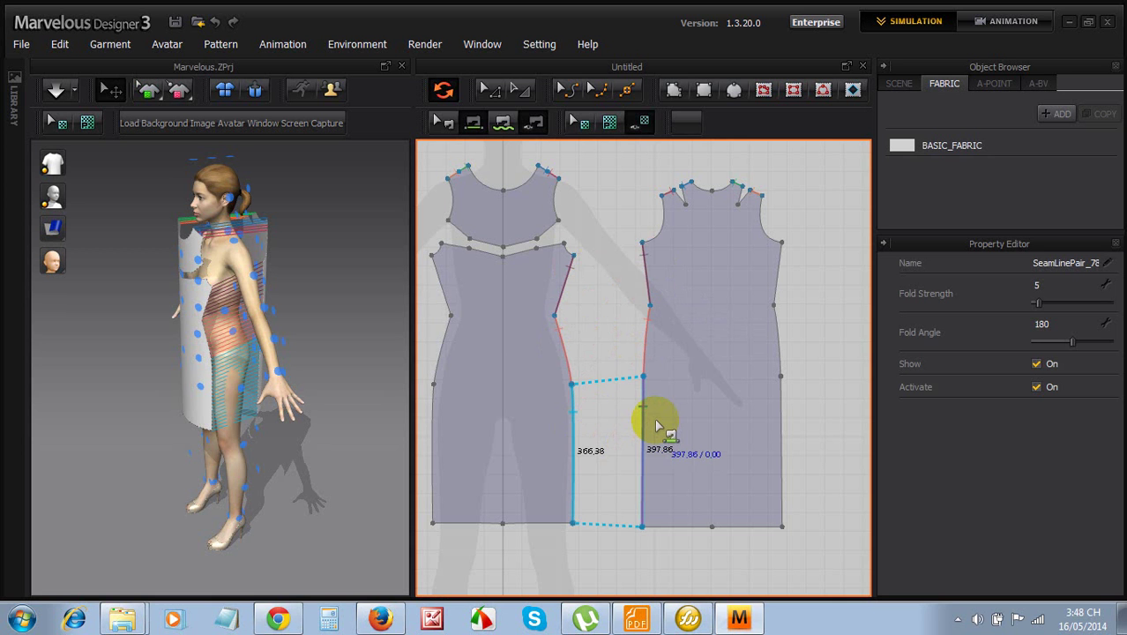
pyautogui.press('Escape')
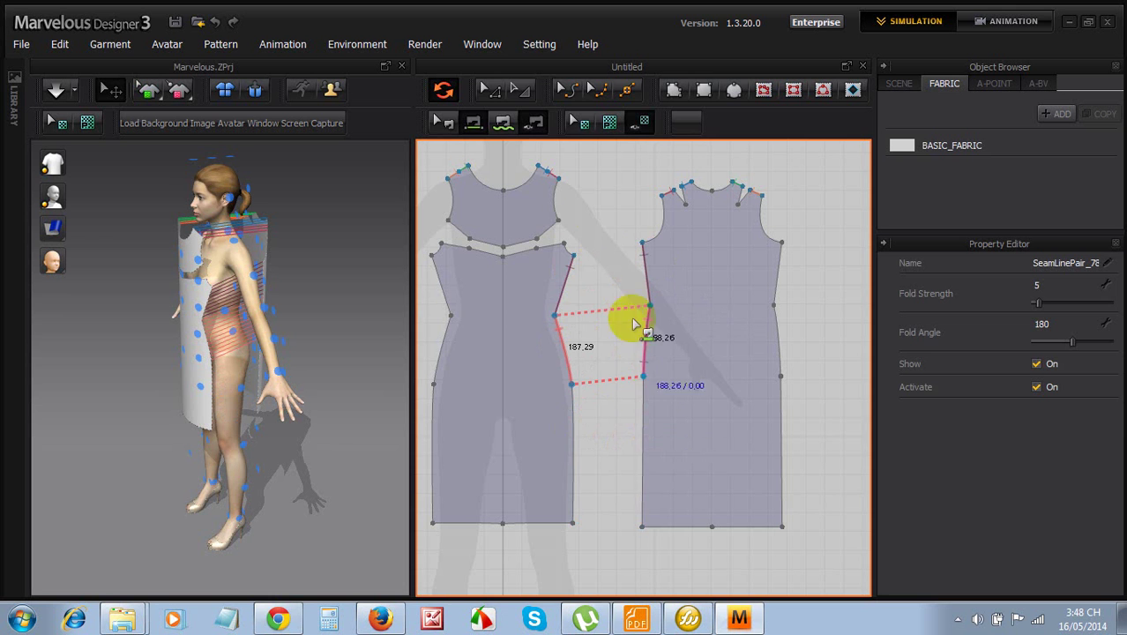
# Switch to pattern editing and show the line lengths to compare the front and back hip-to-hem side lines
pyautogui.click(574, 122)
pyautogui.click(485, 88)
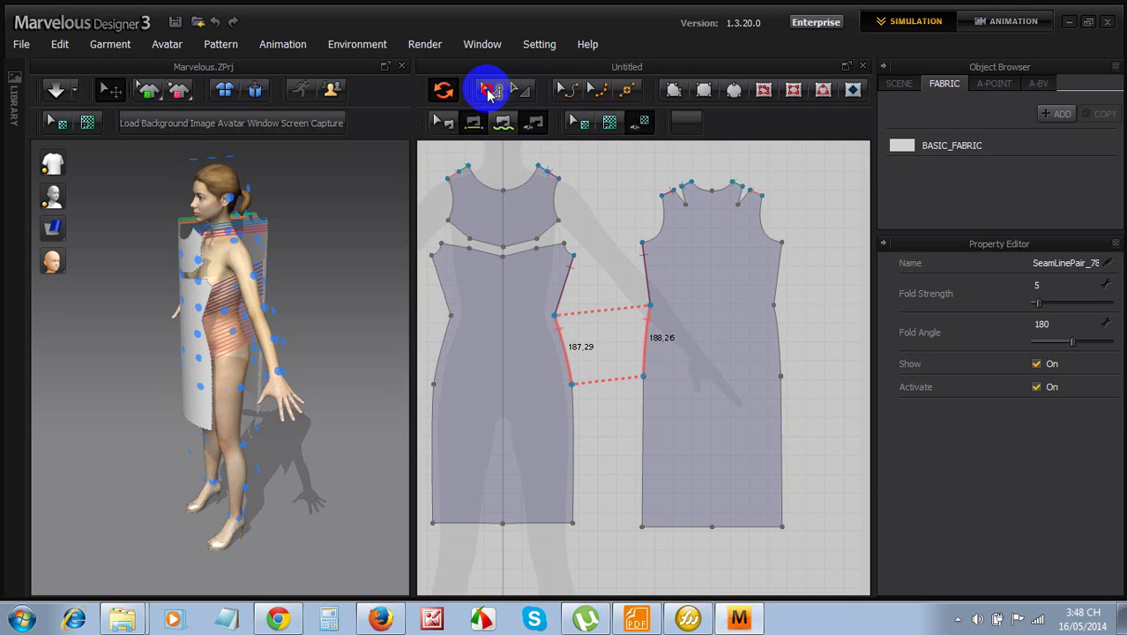
pyautogui.click(599, 324)
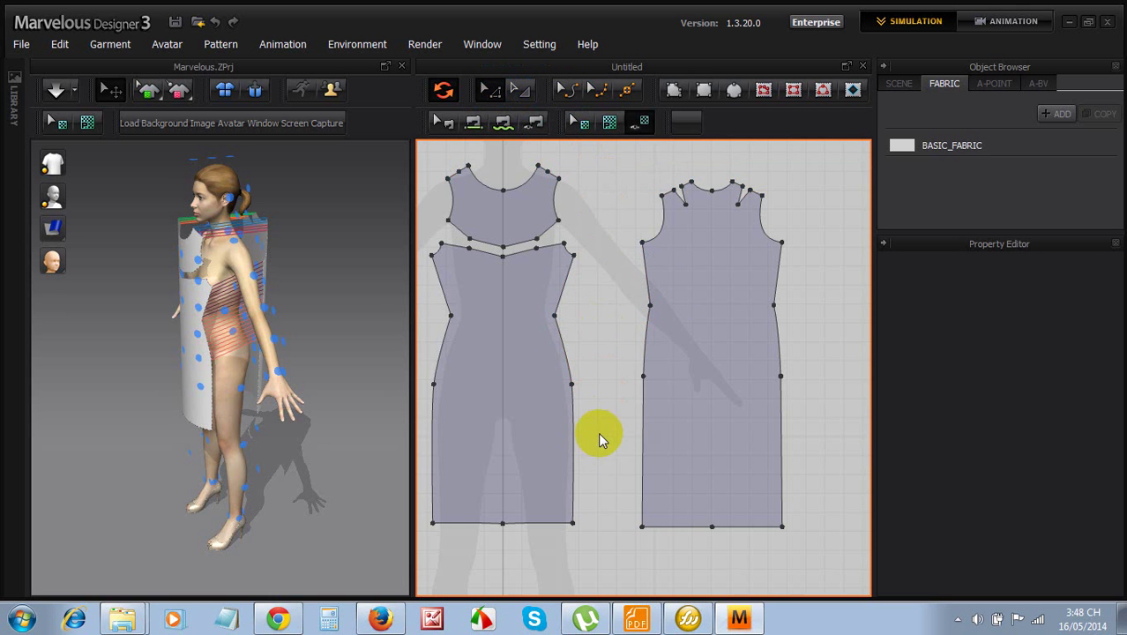
pyautogui.moveTo(614, 295); pyautogui.dragTo(648, 235, button='right')
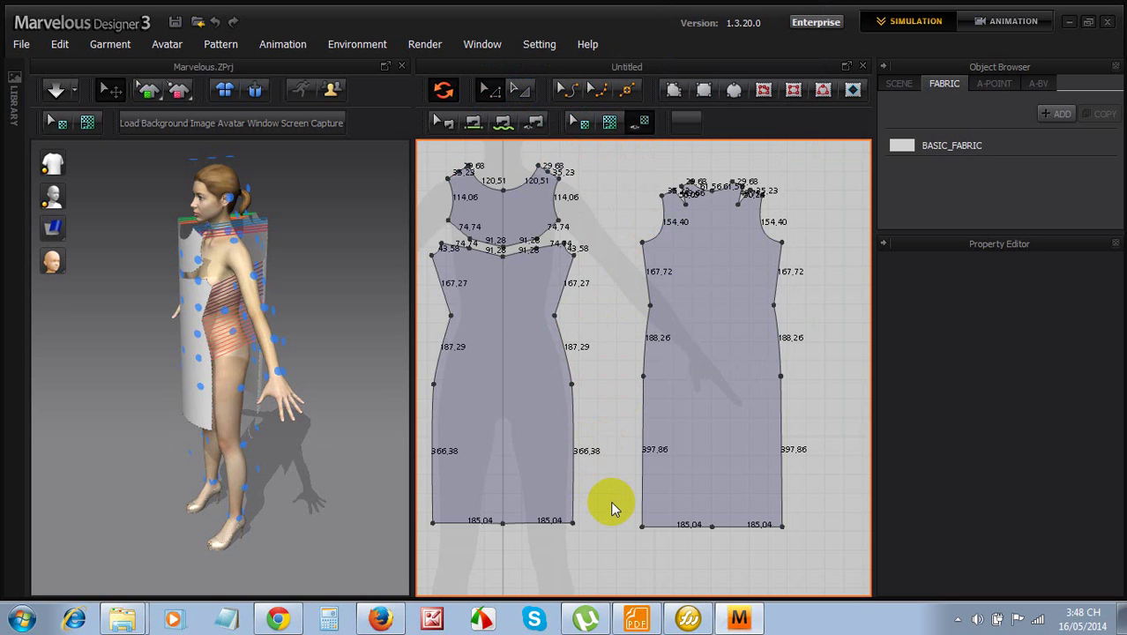
pyautogui.scroll(2, 614, 509)
pyautogui.scroll(-2, 617, 511)
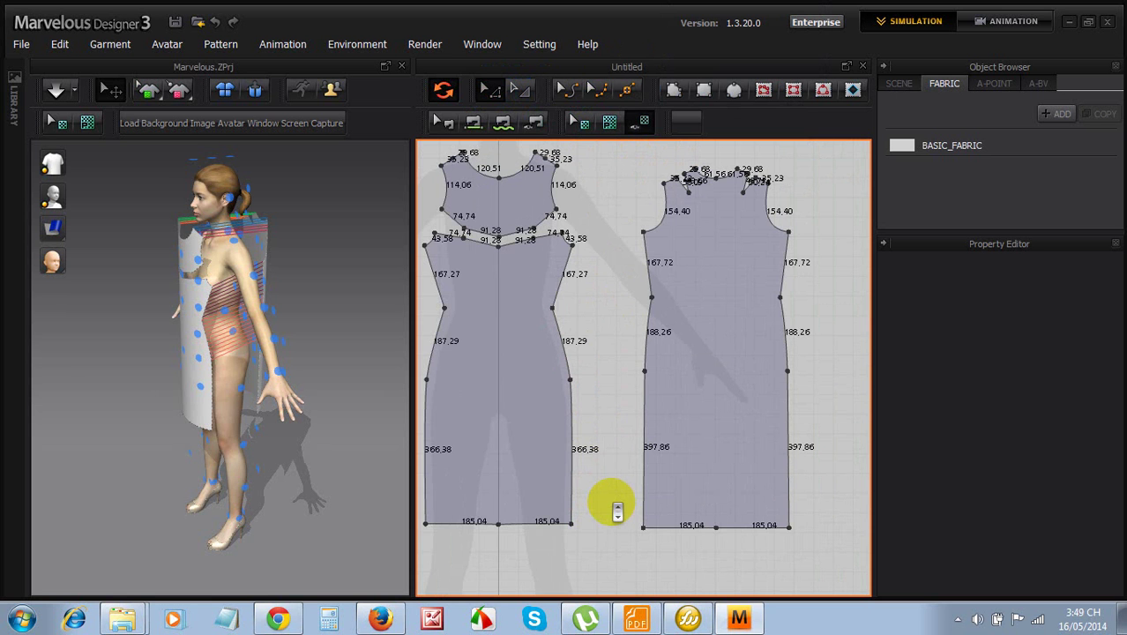
pyautogui.scroll(4, 617, 509)
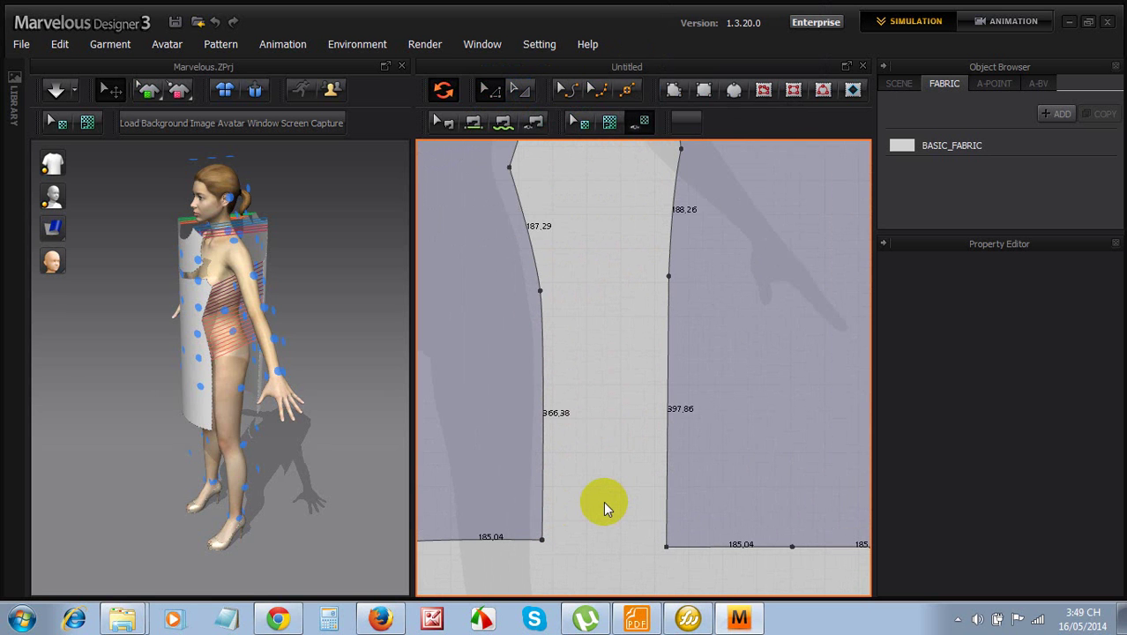
pyautogui.scroll(-2, 605, 507)
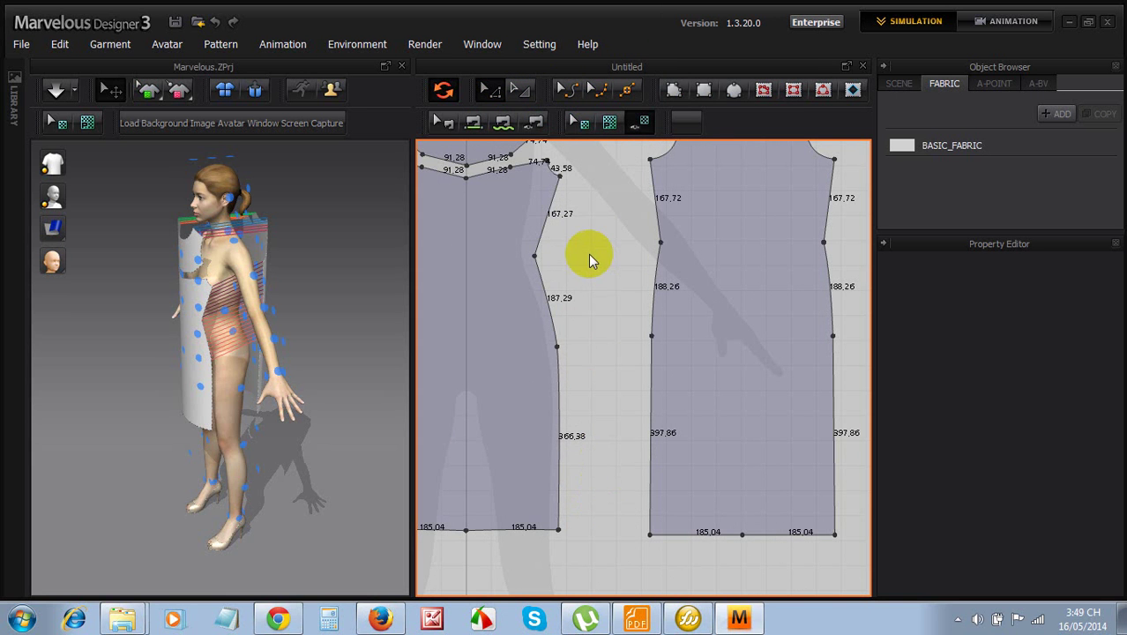
# Raise the back piece's hem line until its hip-to-hem side lines are 367,87 mm long, and hide the line lengths
pyautogui.click(500, 128)
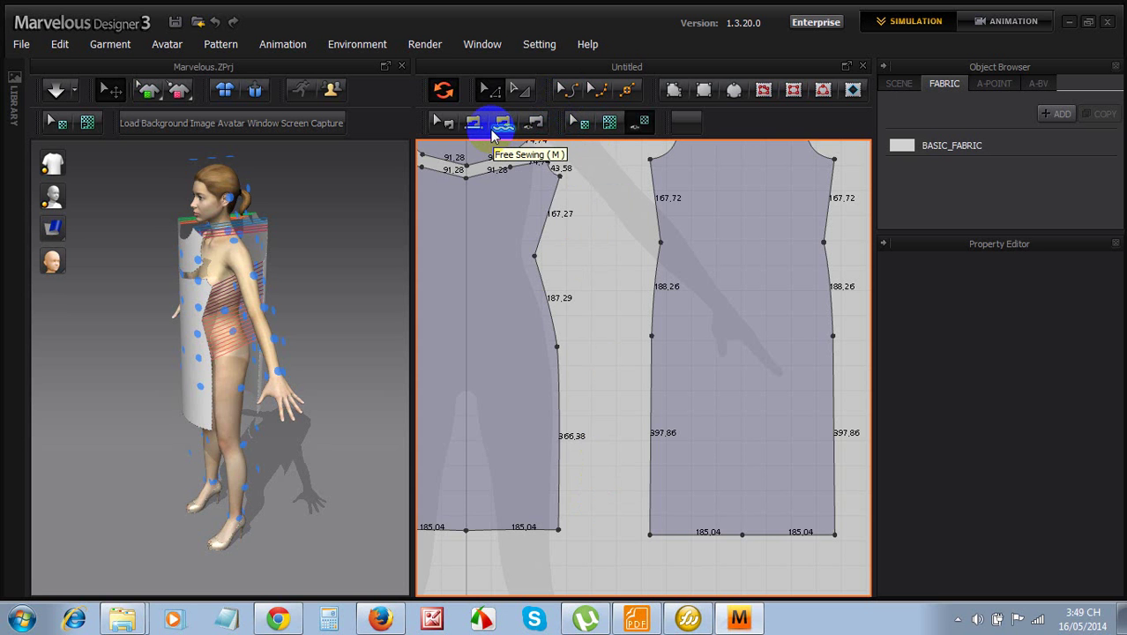
pyautogui.moveTo(620, 522); pyautogui.dragTo(858, 552)
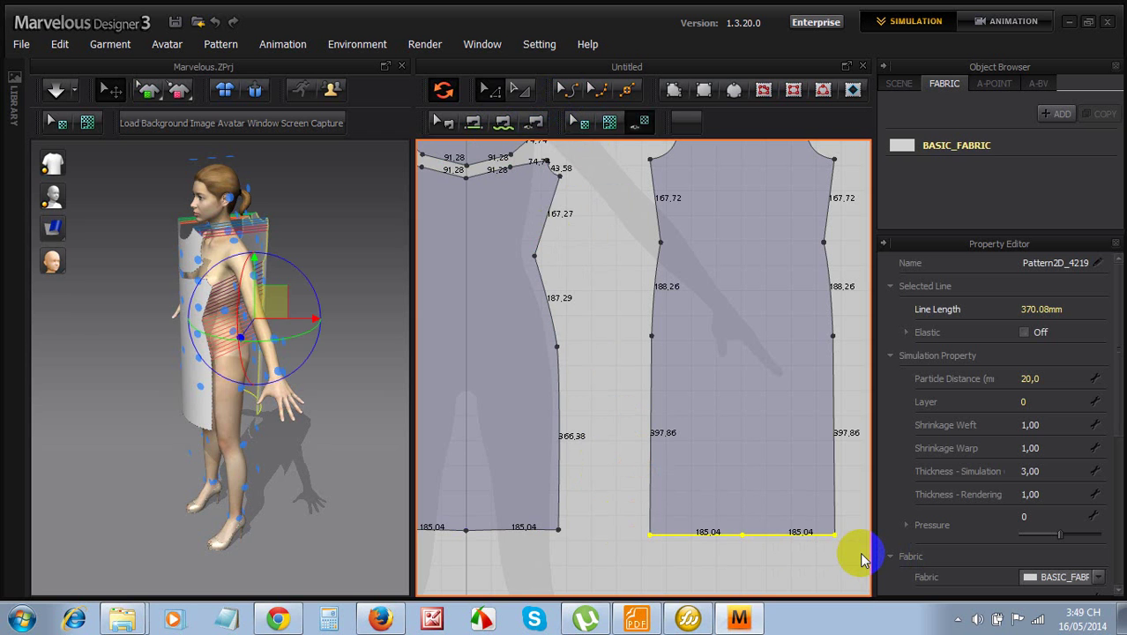
pyautogui.press('Up')
pyautogui.press('Up')
pyautogui.press('Up')
pyautogui.press('Up')
pyautogui.press('Up')
pyautogui.press('Up')
pyautogui.press('Up')
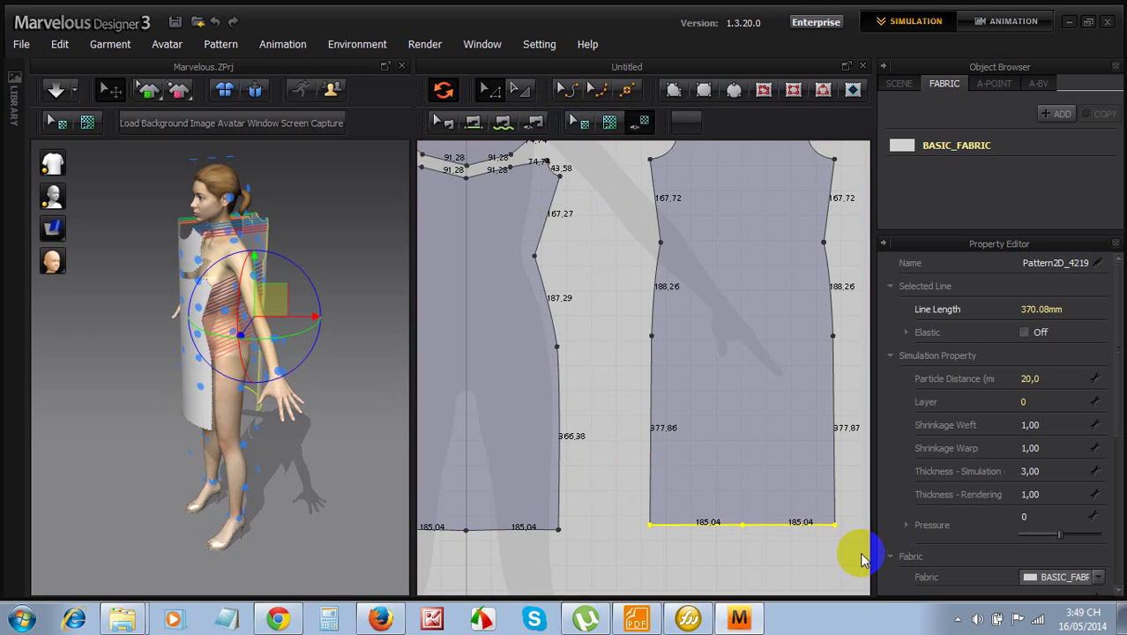
pyautogui.press('Down')
pyautogui.press('Down')
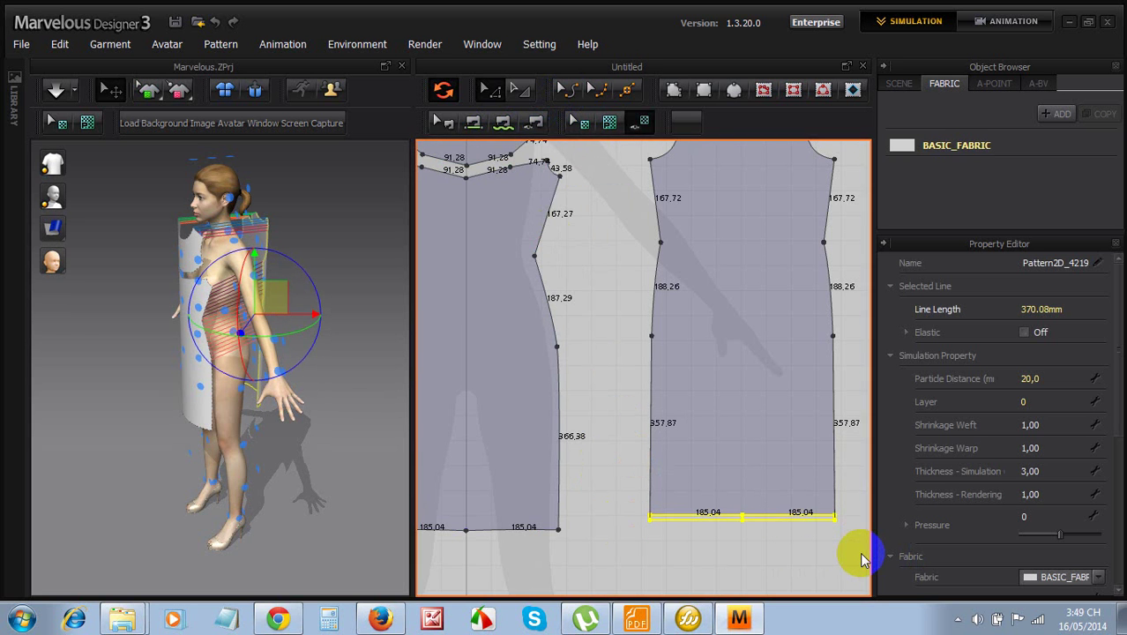
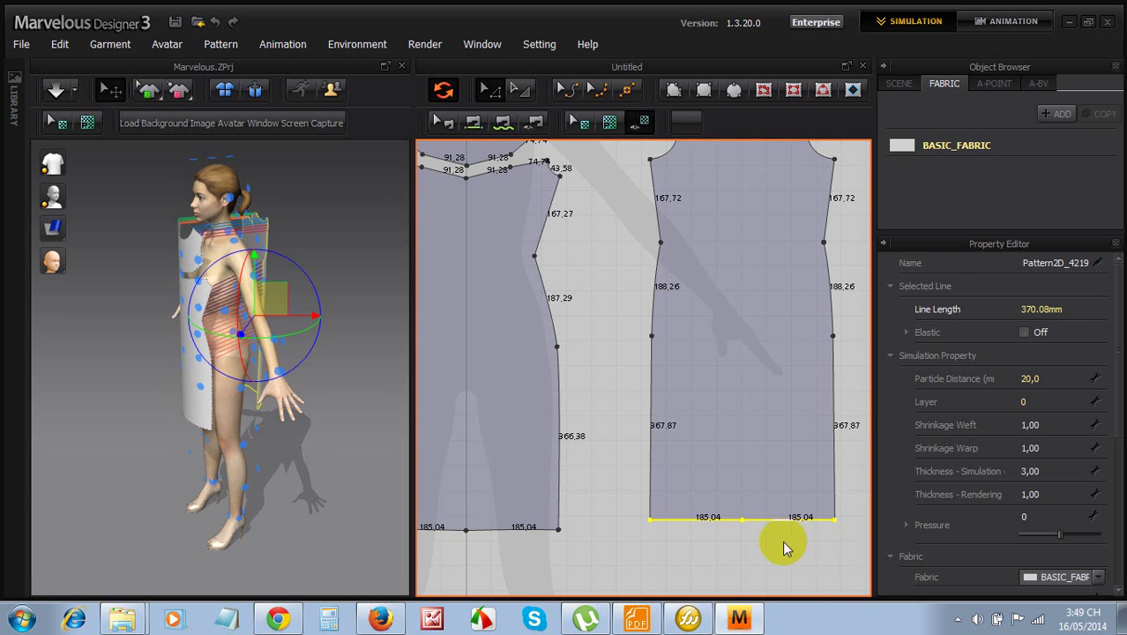
pyautogui.rightClick(614, 300)
pyautogui.click(628, 237)
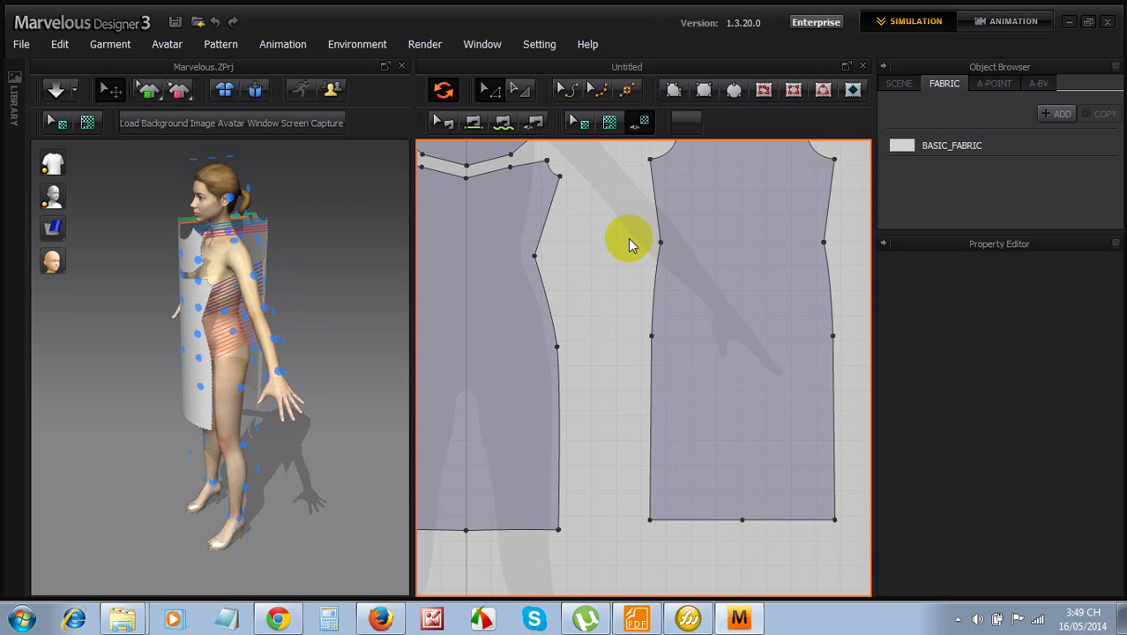
# Briefly display the line lengths to check the back's side lines against the front's, and hide them again
pyautogui.click(502, 118)
pyautogui.scroll(-3, 617, 420)
pyautogui.click(682, 456)
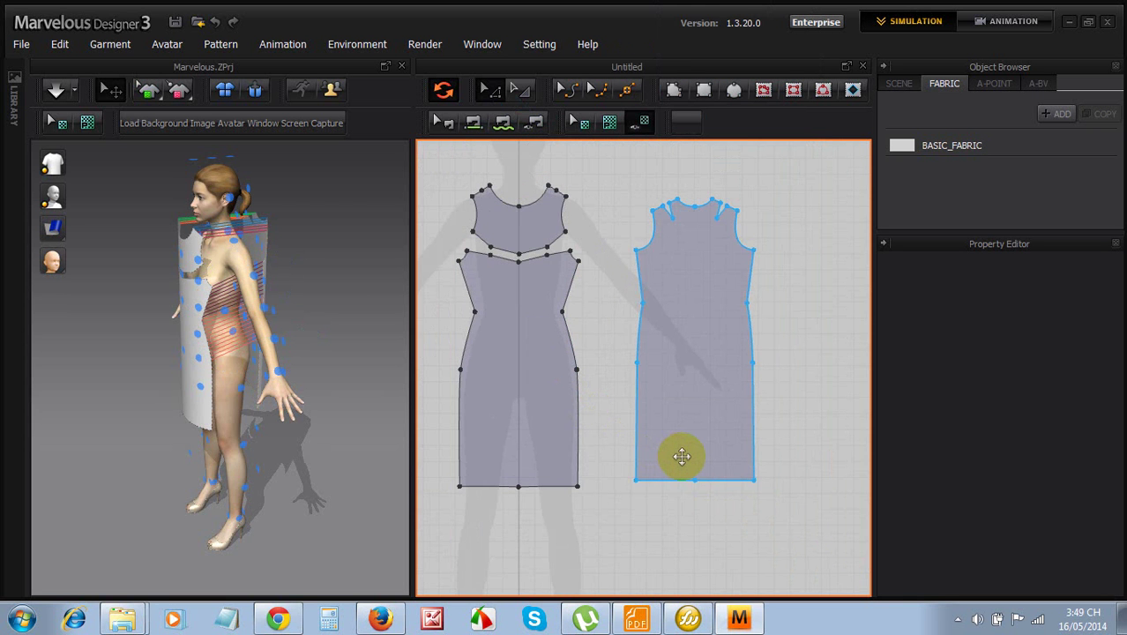
pyautogui.click(626, 423)
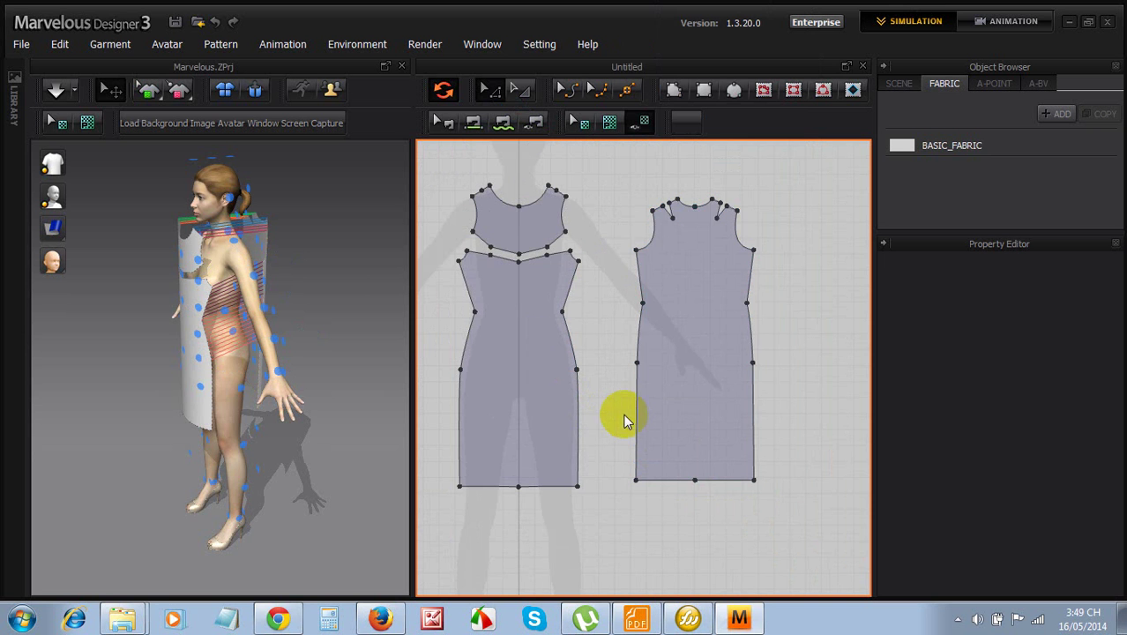
pyautogui.rightClick(616, 403)
pyautogui.click(636, 259)
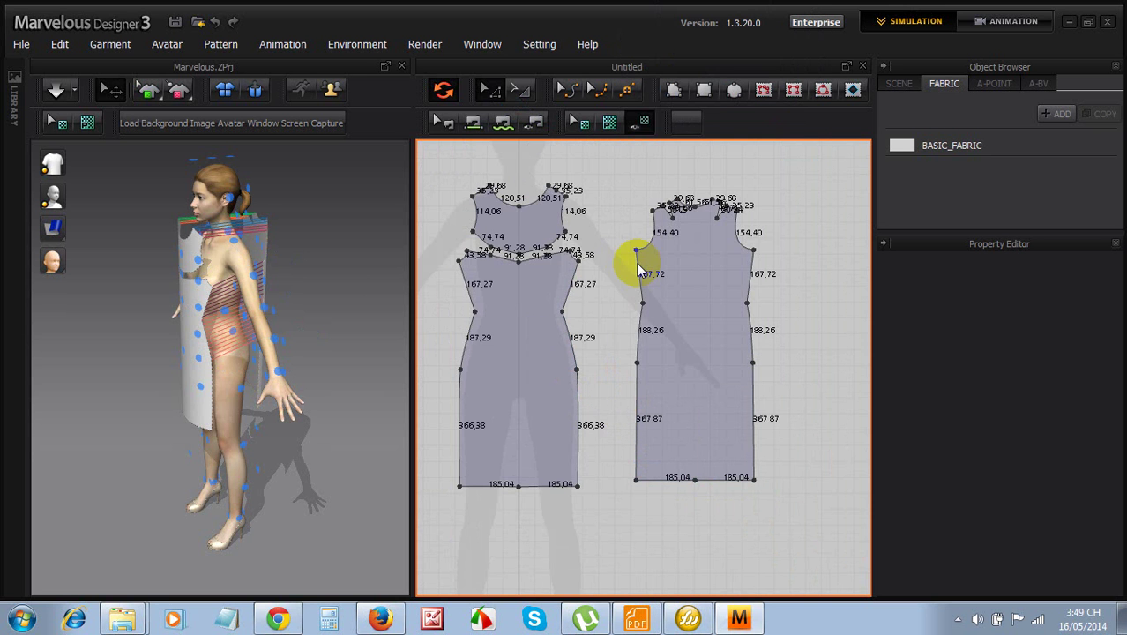
pyautogui.rightClick(607, 335)
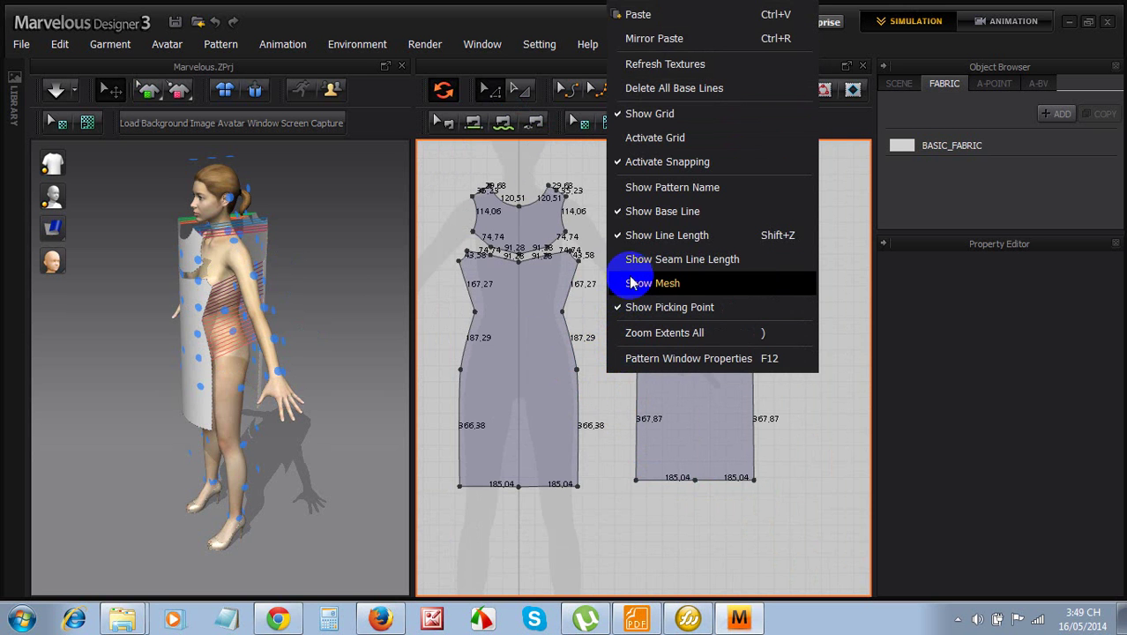
pyautogui.click(635, 236)
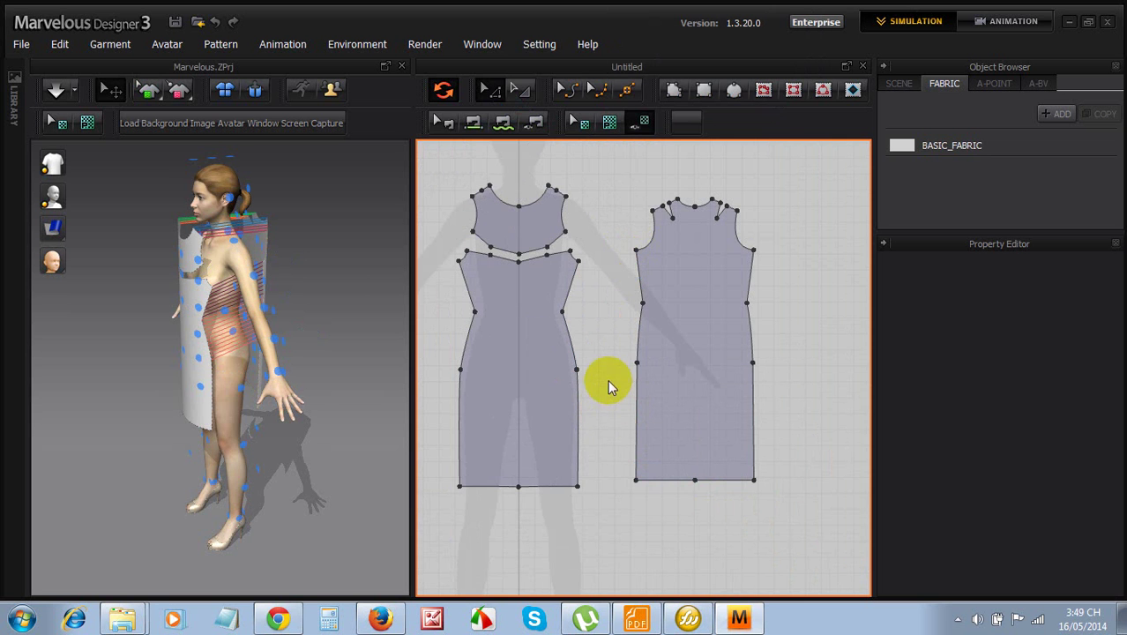
# Sew the front's hip-to-hem side lines to the matching back lines on both sides of the dress
pyautogui.click(476, 121)
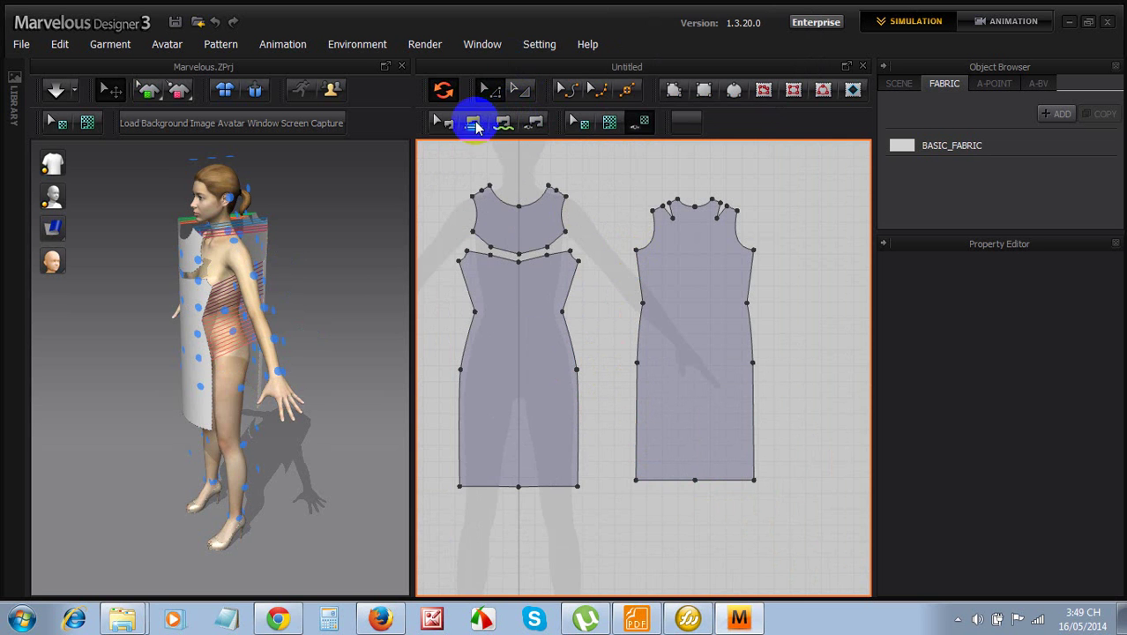
pyautogui.click(578, 405)
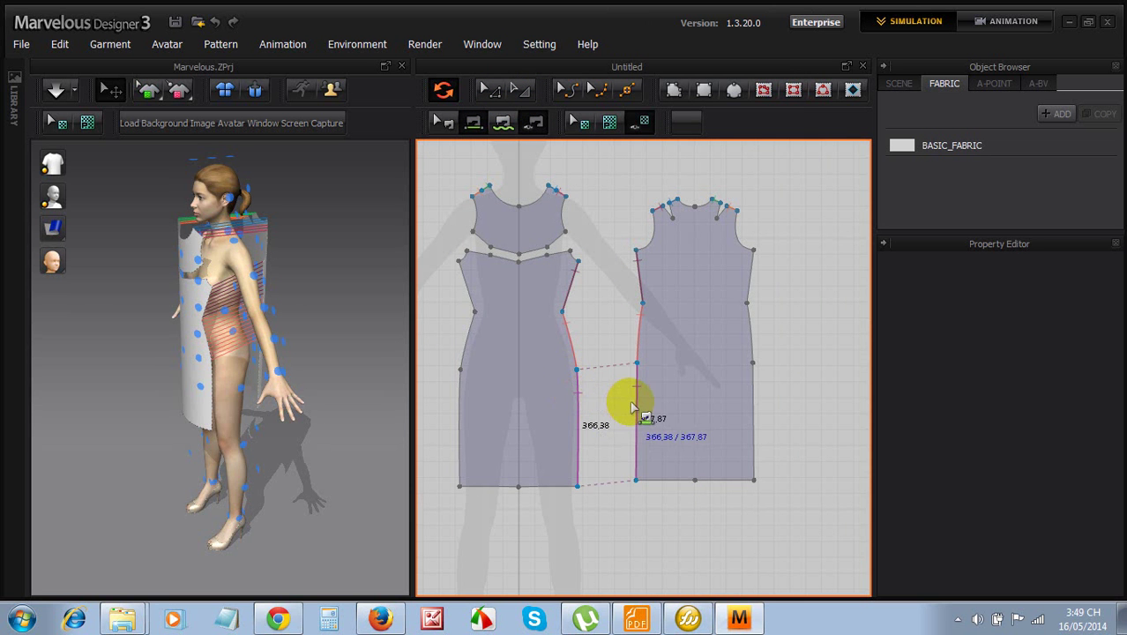
pyautogui.click(633, 404)
pyautogui.click(460, 404)
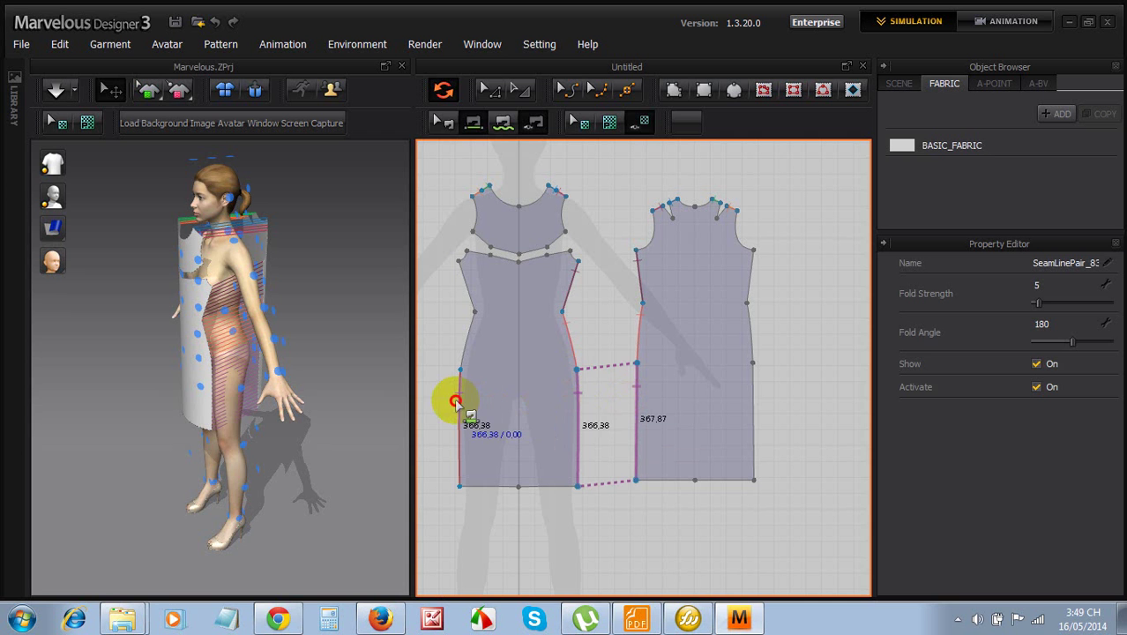
pyautogui.click(755, 408)
# Sew the front's waist-to-hip and underarm-to-waist side lines to the matching back lines at the avatar's right side
pyautogui.moveTo(155, 408); pyautogui.dragTo(390, 367, button='right')
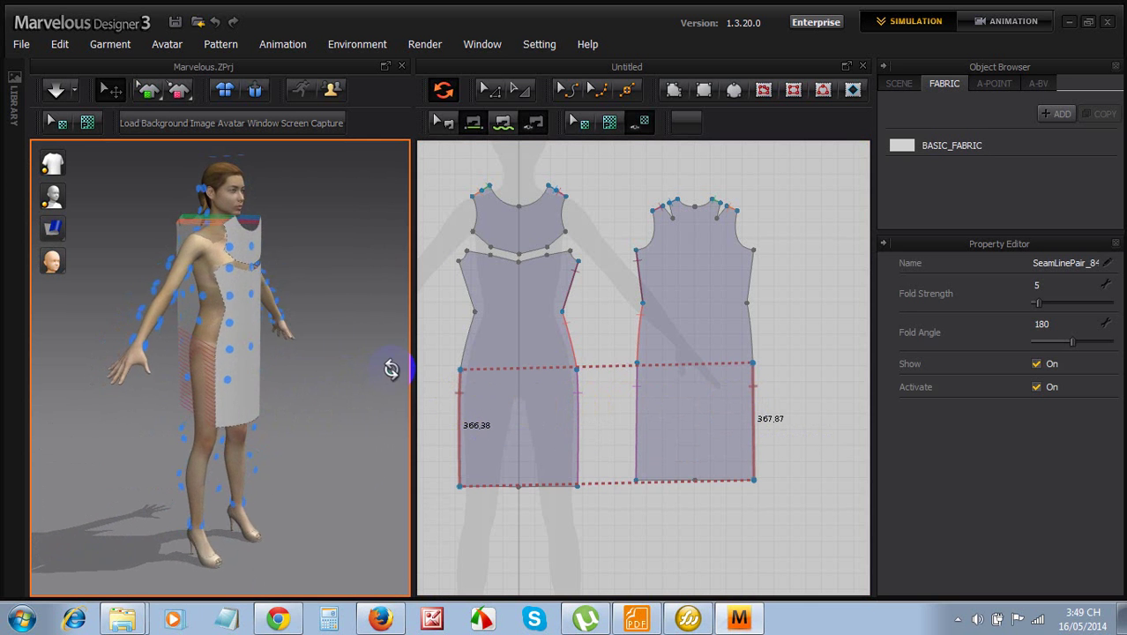
pyautogui.click(473, 327)
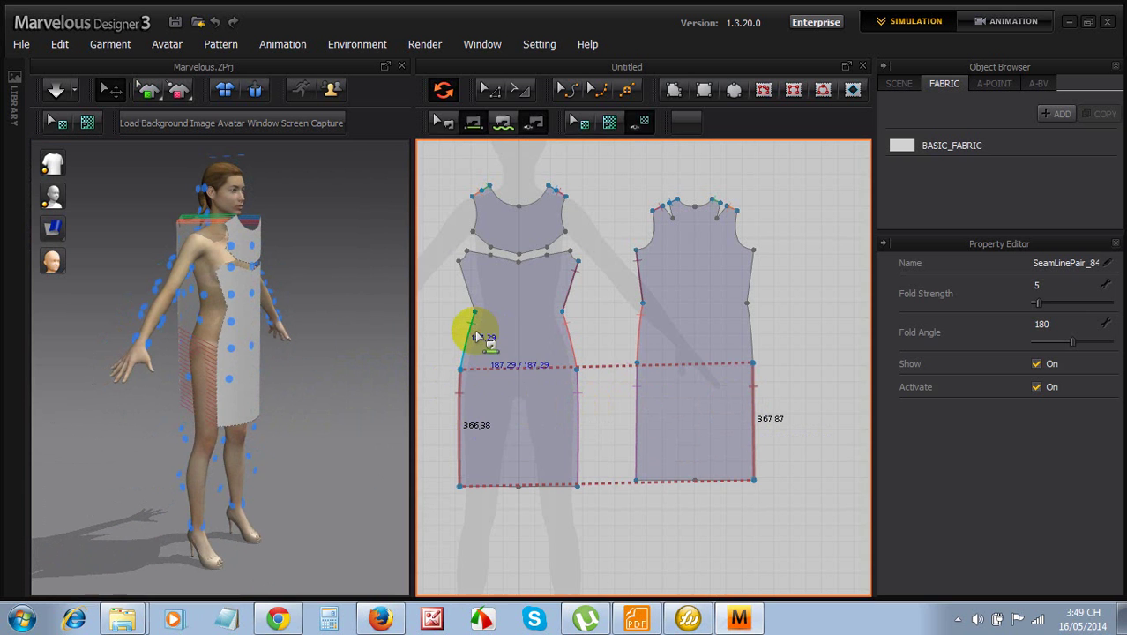
pyautogui.click(749, 327)
pyautogui.click(462, 284)
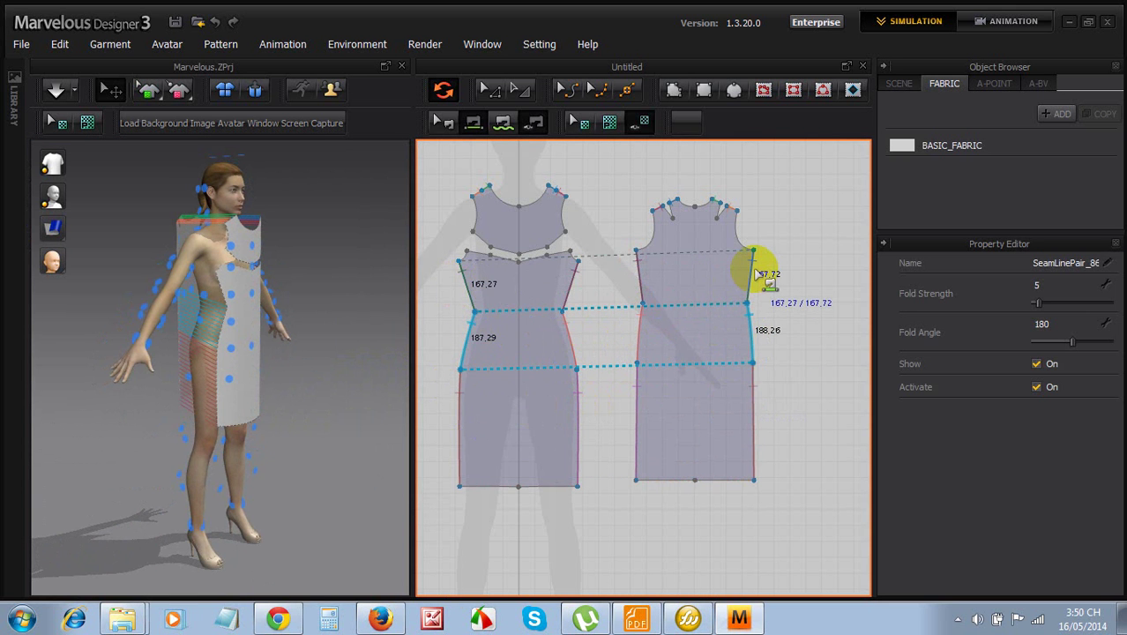
pyautogui.click(755, 281)
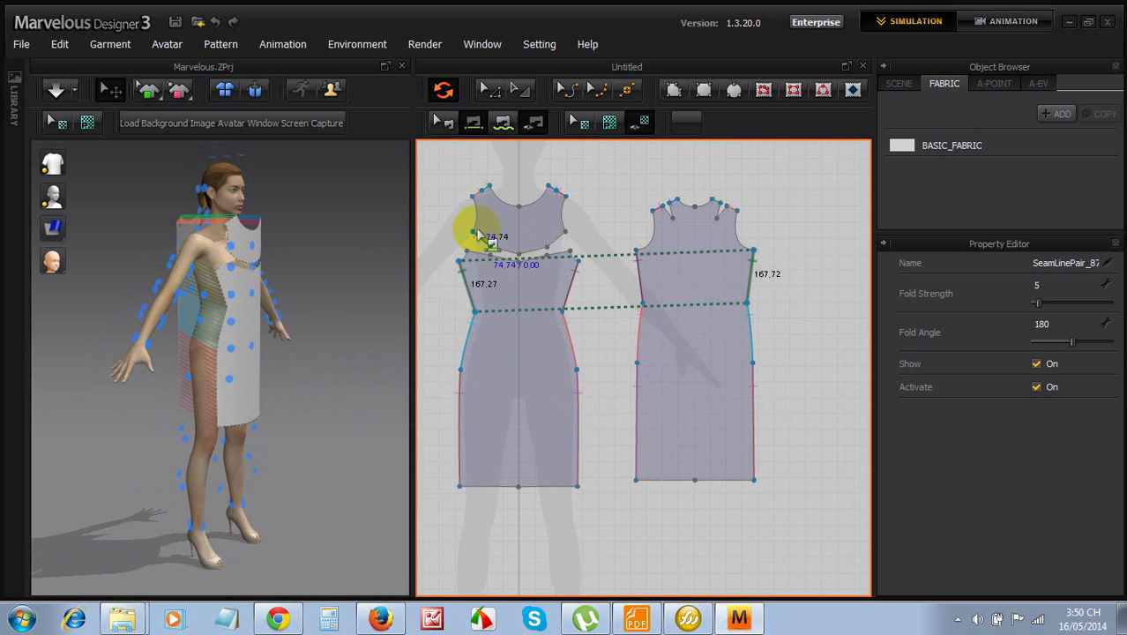
pyautogui.scroll(-3, 460, 232)
pyautogui.scroll(8, 476, 237)
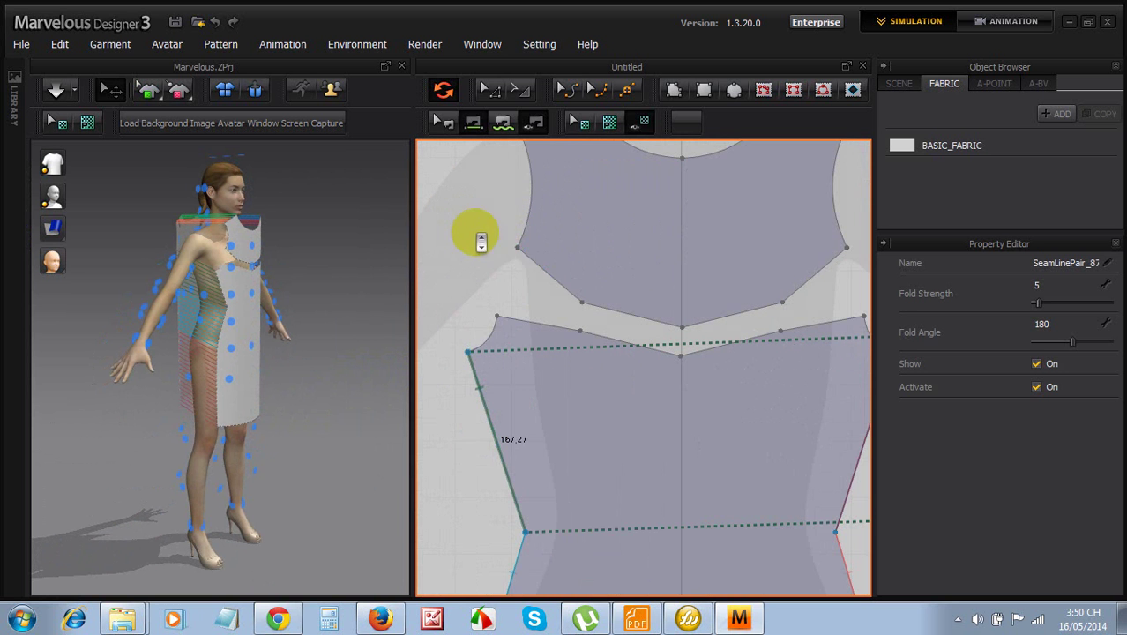
# Sew all four segments of the front yoke's lower edge to the matching segments along the front body's upper edge
pyautogui.click(532, 276)
pyautogui.click(517, 319)
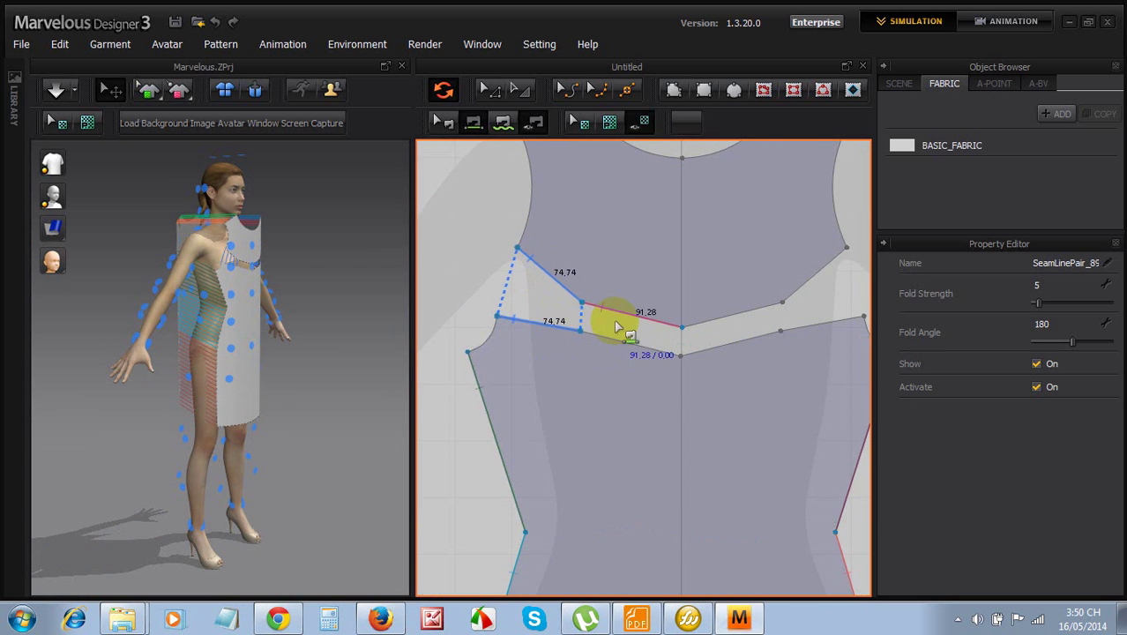
pyautogui.click(615, 320)
pyautogui.click(635, 343)
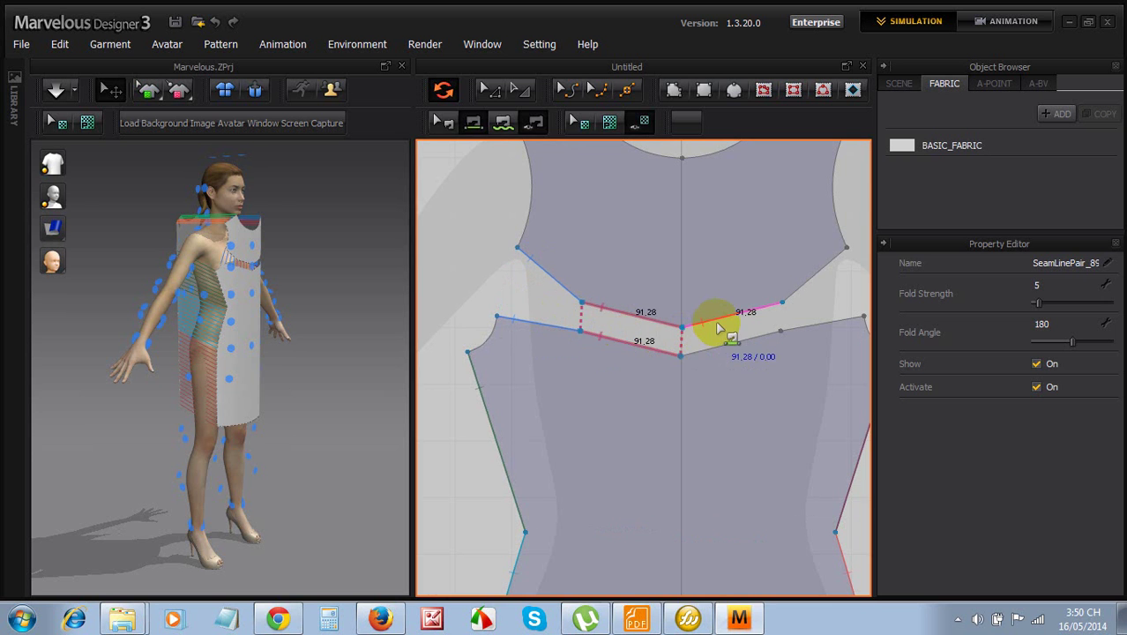
pyautogui.click(712, 347)
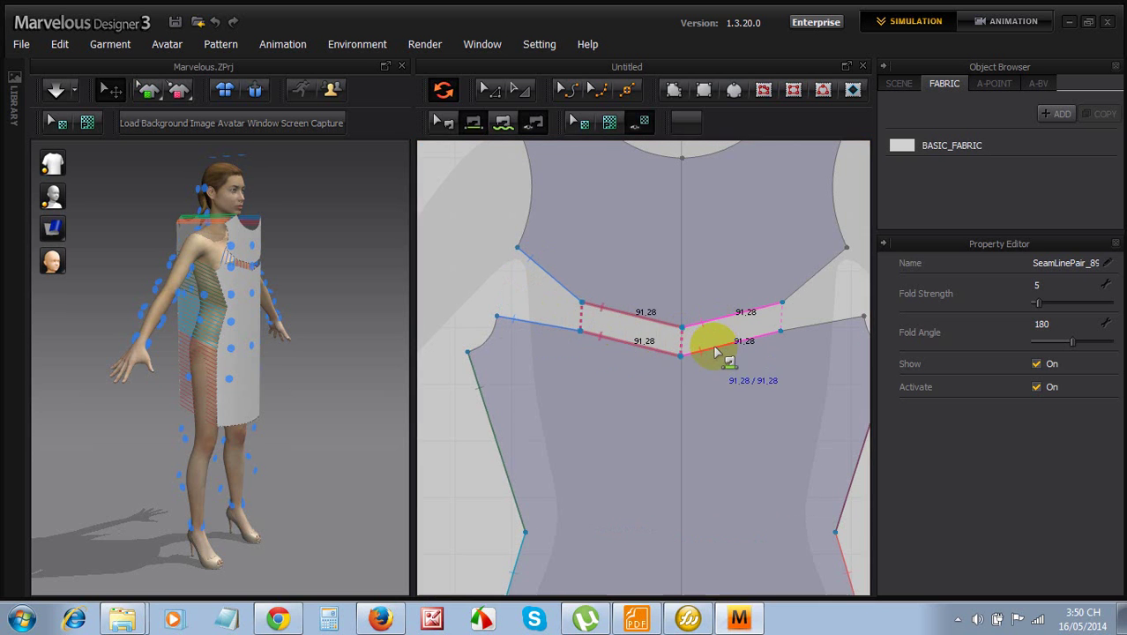
pyautogui.click(817, 290)
pyautogui.click(824, 325)
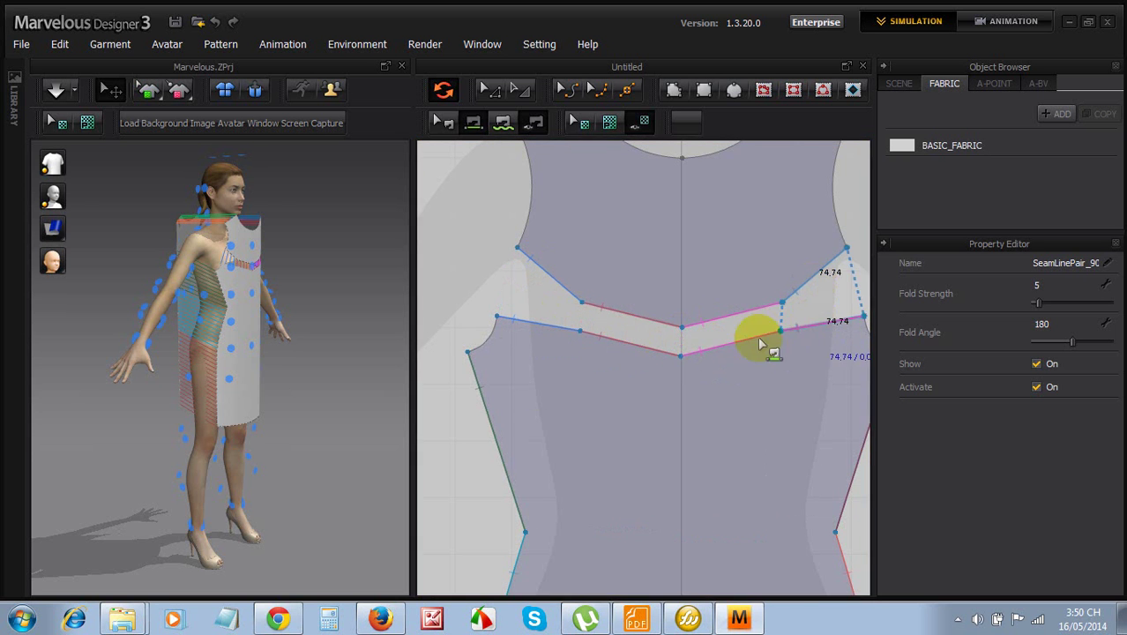
# Sew the two legs of each shoulder dart together on both sides of the back piece
pyautogui.scroll(-5, 542, 395)
pyautogui.scroll(5, 767, 304)
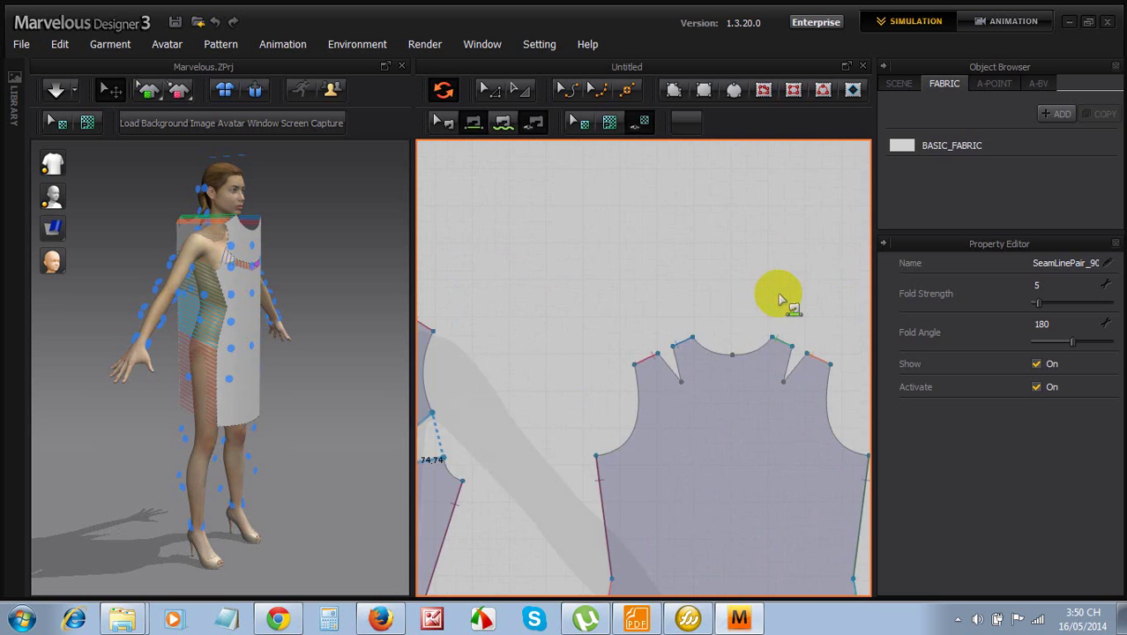
pyautogui.click(577, 413)
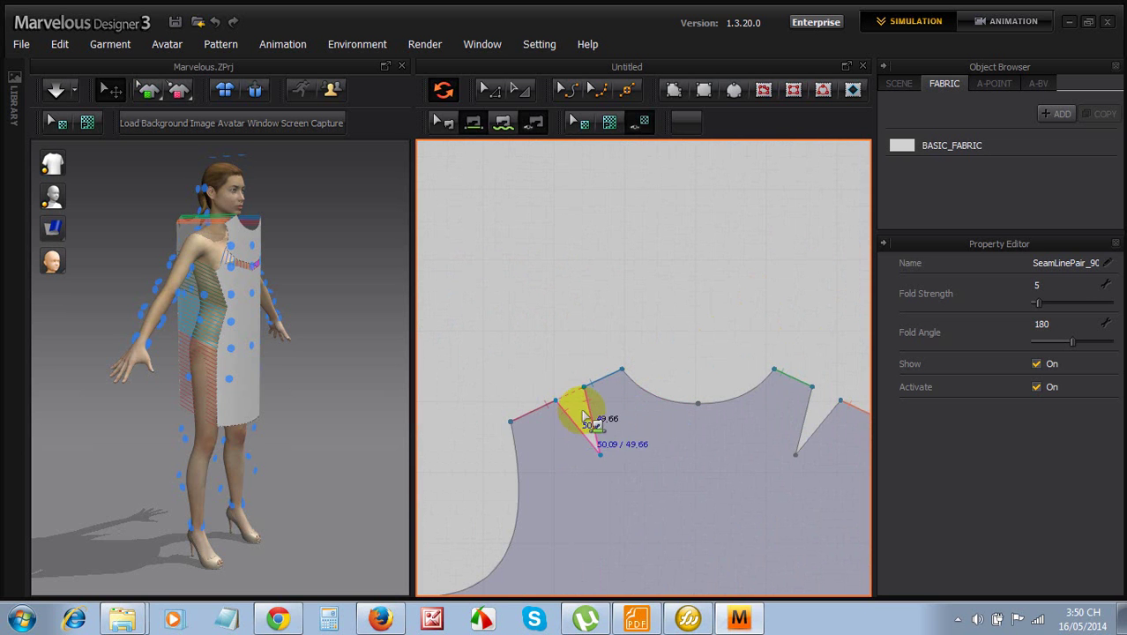
pyautogui.click(589, 422)
pyautogui.click(805, 423)
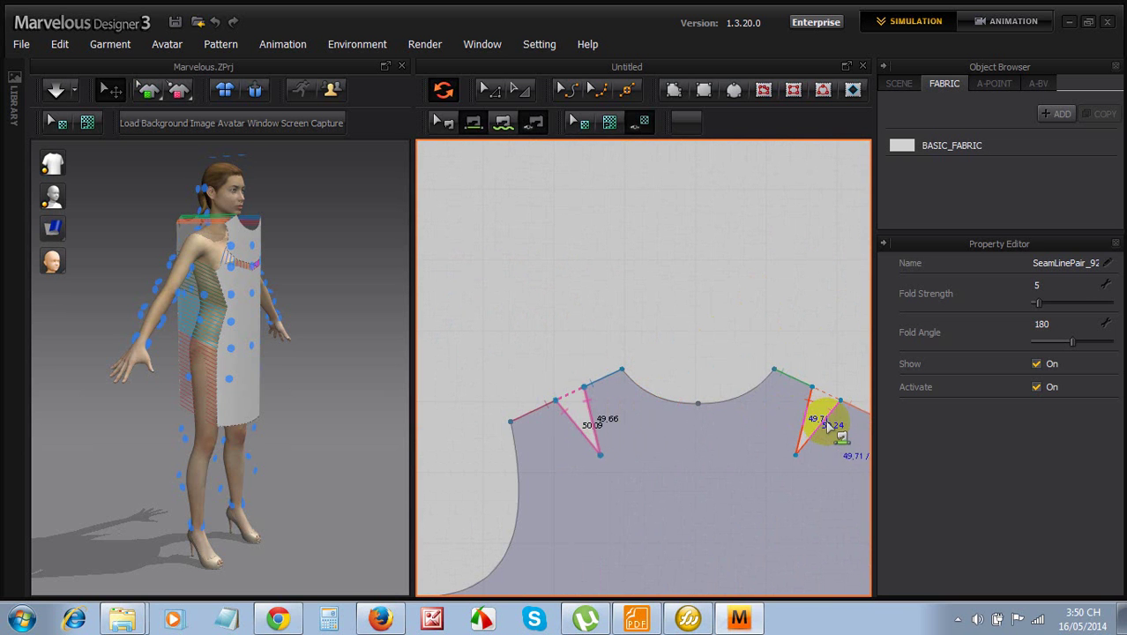
# Run the simulation to drape the sewn dress on the avatar, tugging the front fabric into place
pyautogui.scroll(-5, 807, 426)
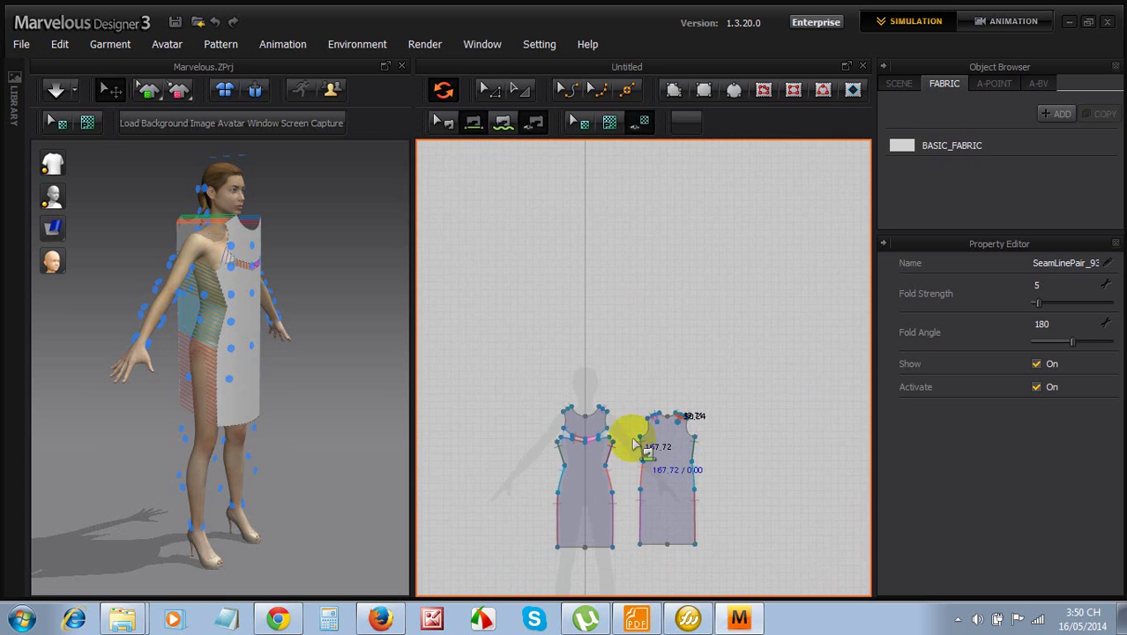
pyautogui.scroll(2, 575, 467)
pyautogui.scroll(-2, 558, 448)
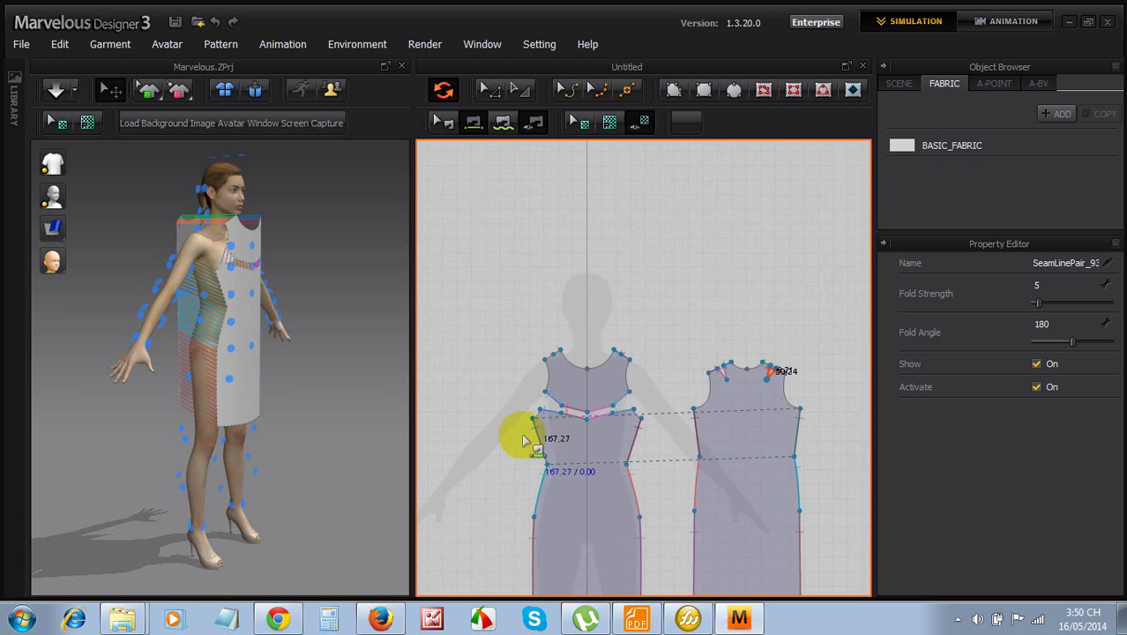
pyautogui.scroll(1, 520, 436)
pyautogui.scroll(1, 525, 438)
pyautogui.scroll(-2, 534, 428)
pyautogui.scroll(-1, 536, 423)
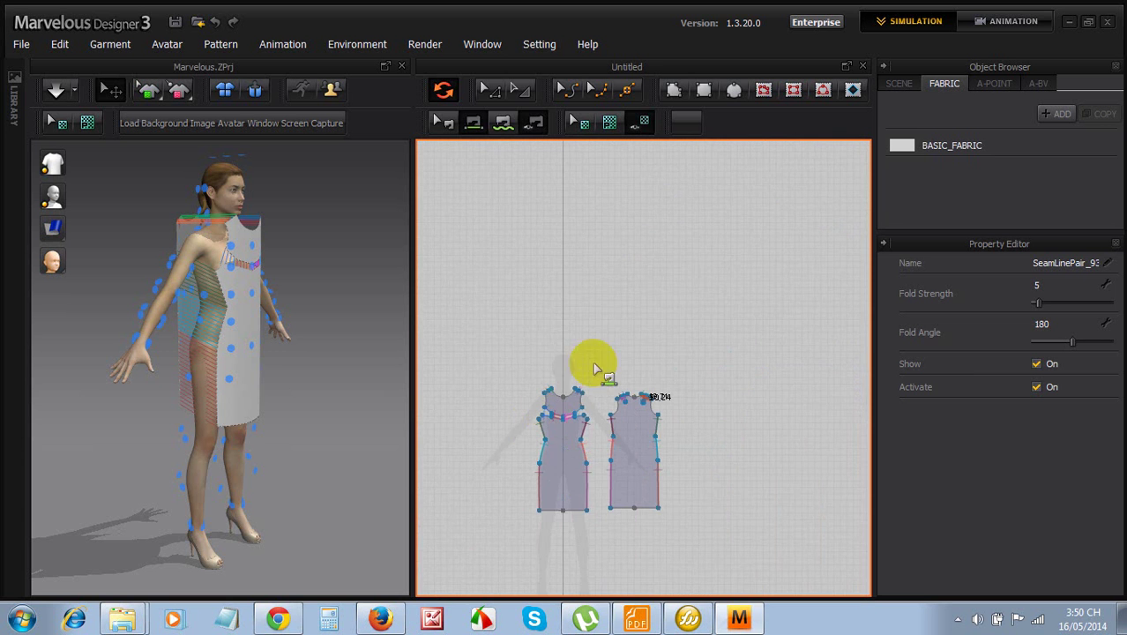
pyautogui.moveTo(334, 351); pyautogui.dragTo(171, 329, button='right')
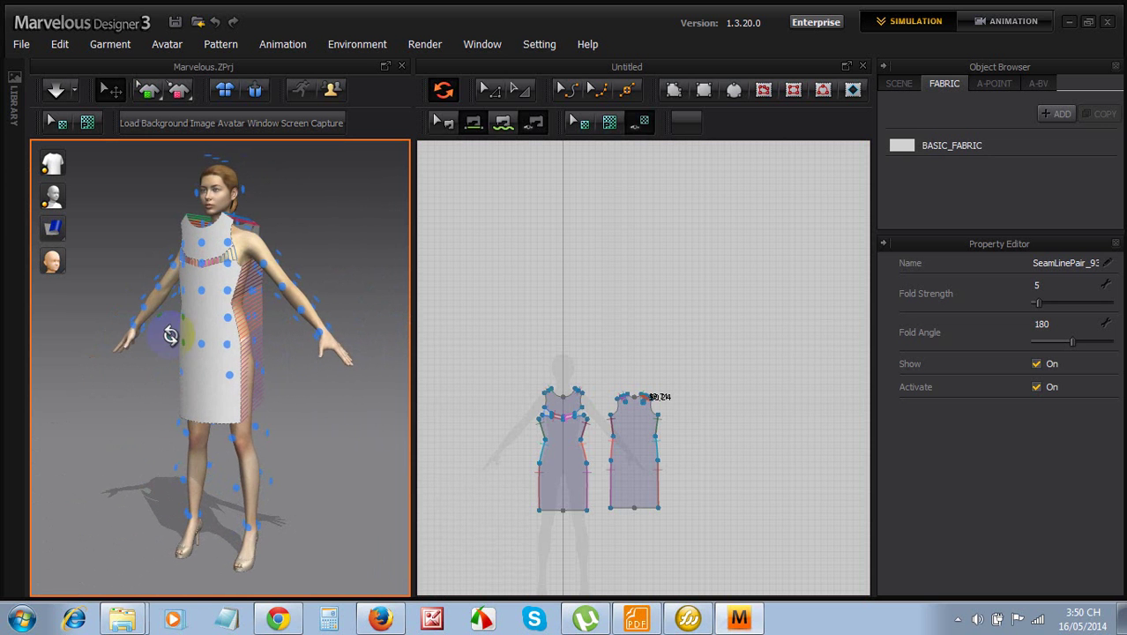
pyautogui.click(56, 90)
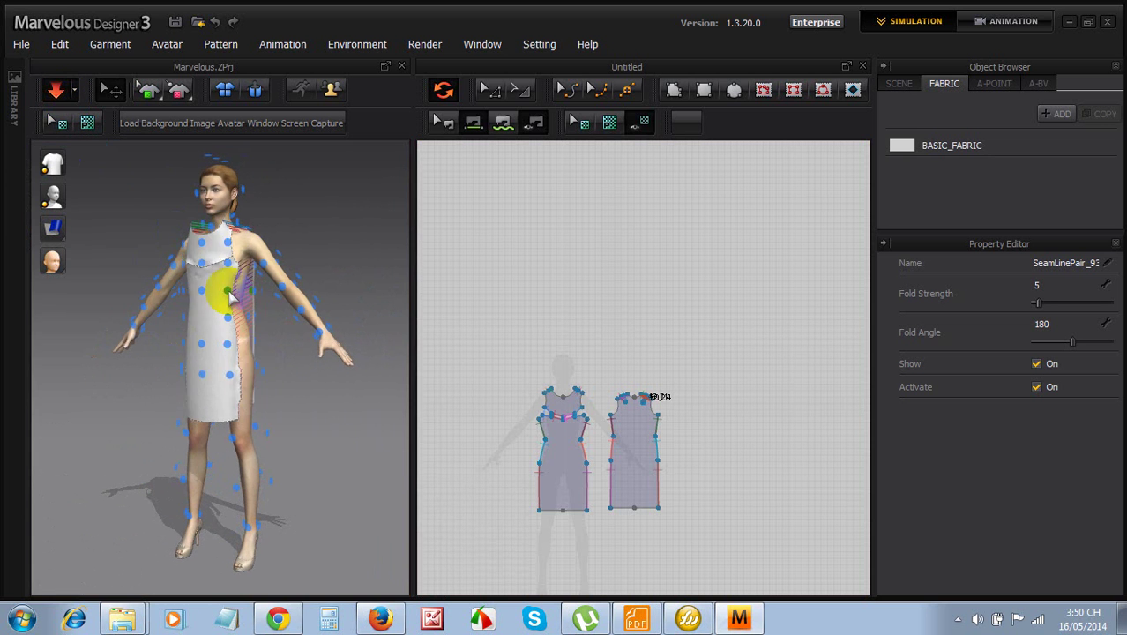
pyautogui.moveTo(228, 297); pyautogui.dragTo(270, 341)
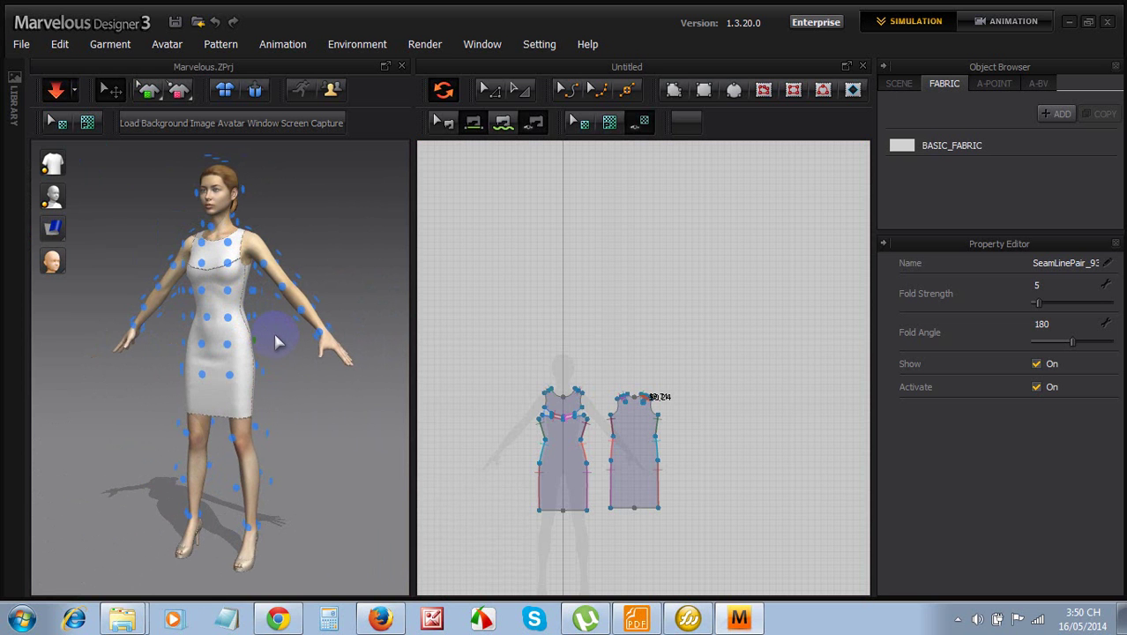
pyautogui.click(279, 335)
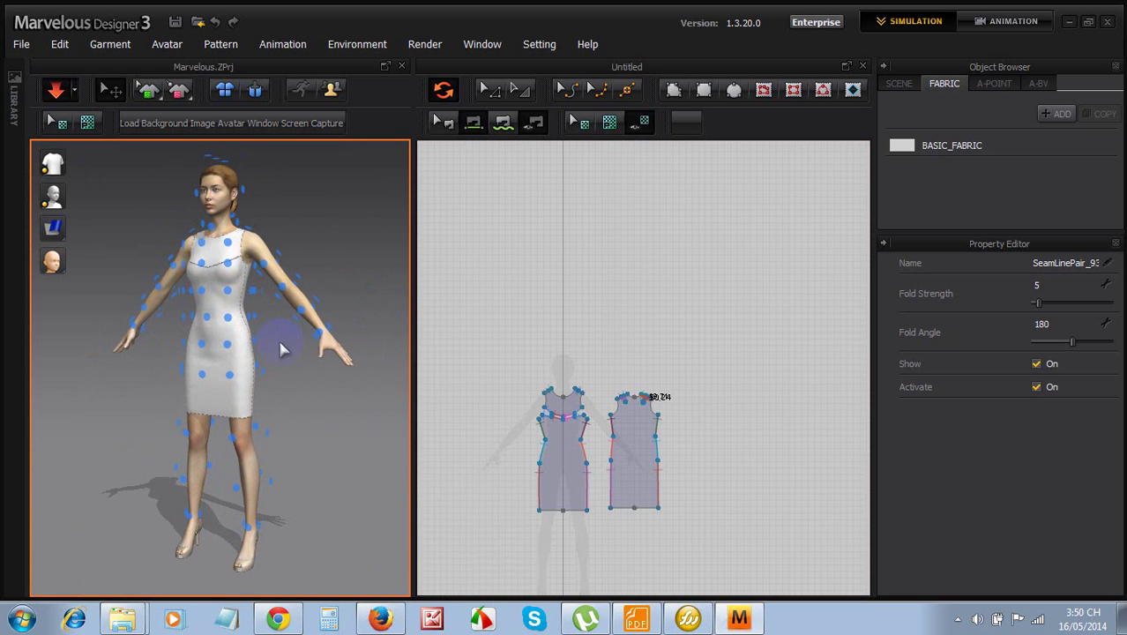
# Hide the avatar's arrangement points, examine the front of the draped dress up close, and clear the selection
pyautogui.moveTo(282, 340); pyautogui.dragTo(315, 352, button='right')
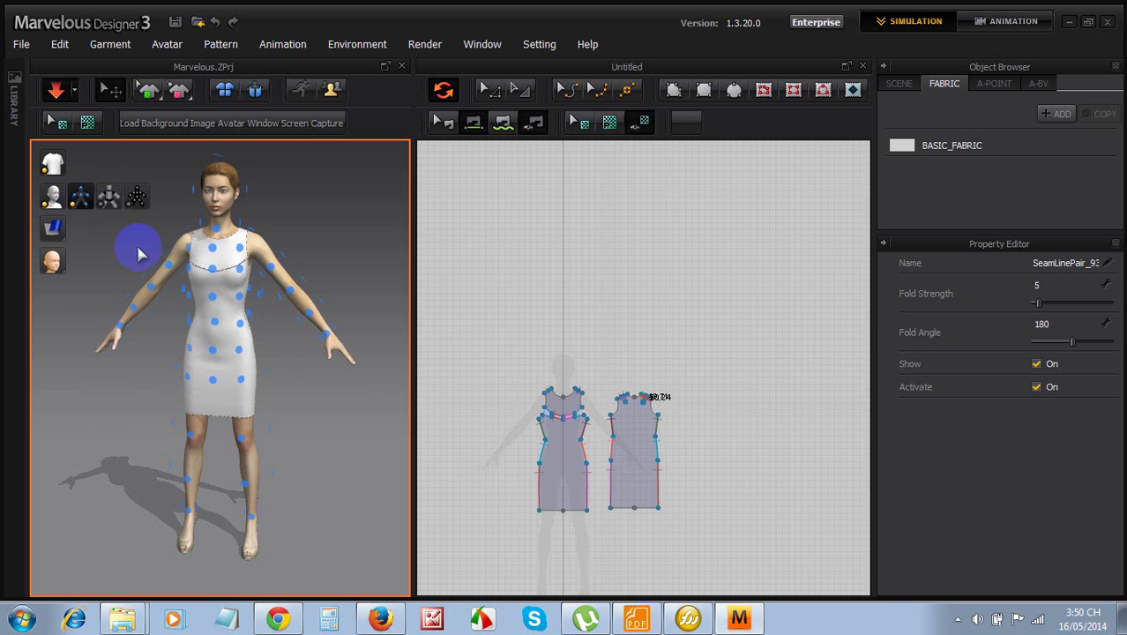
pyautogui.click(190, 274)
pyautogui.scroll(-2, 188, 243)
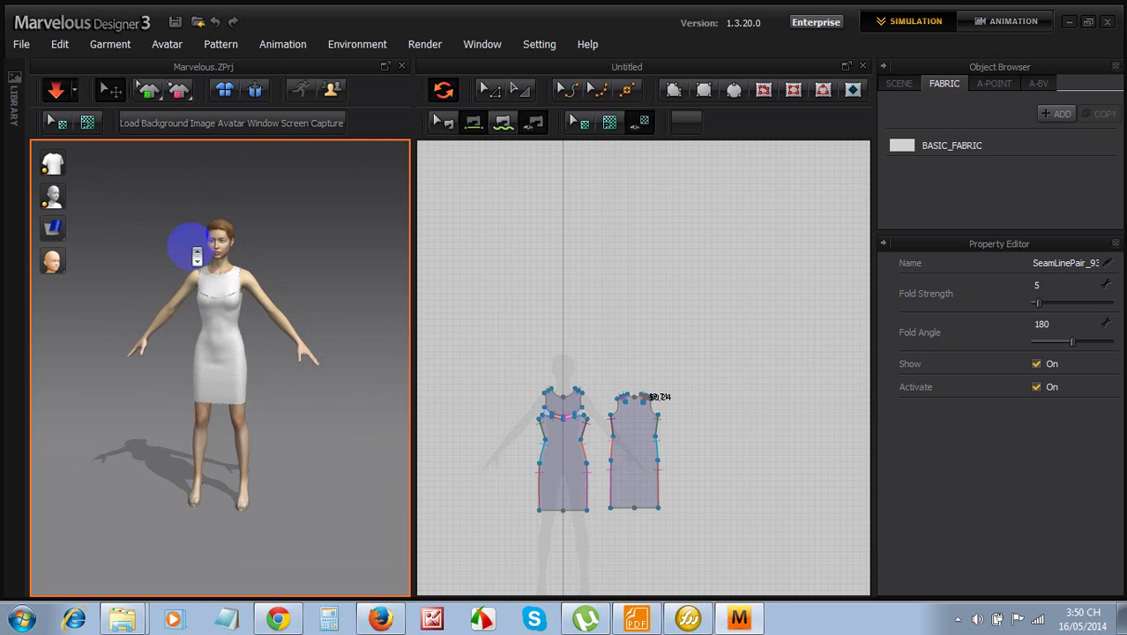
pyautogui.scroll(4, 196, 238)
pyautogui.scroll(6, 188, 177)
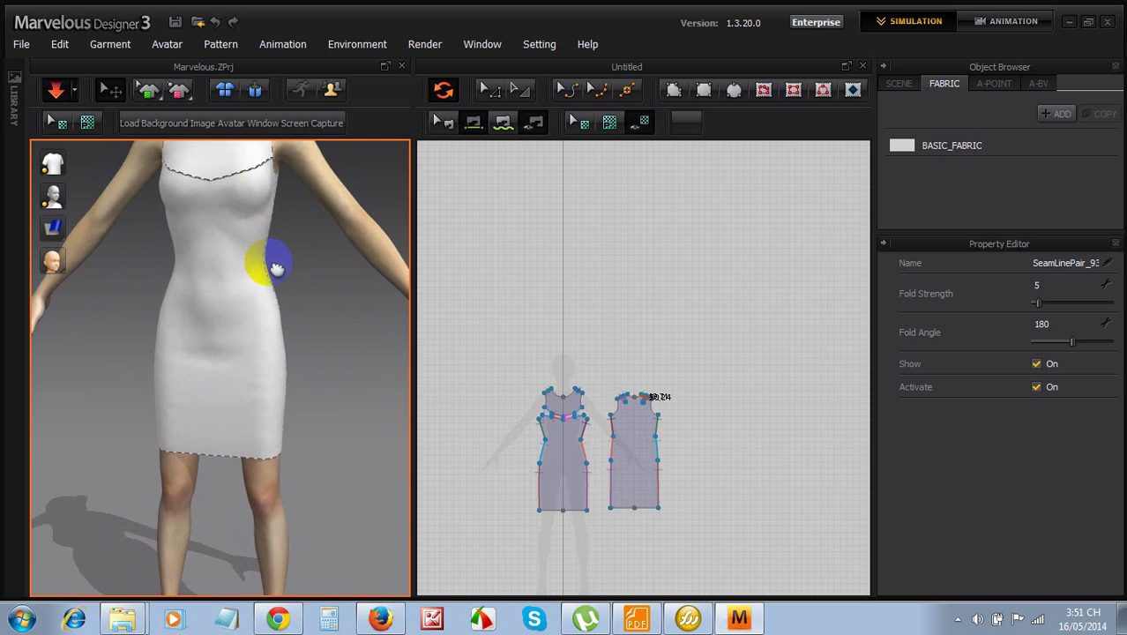
pyautogui.moveTo(277, 257); pyautogui.dragTo(266, 374, button='middle')
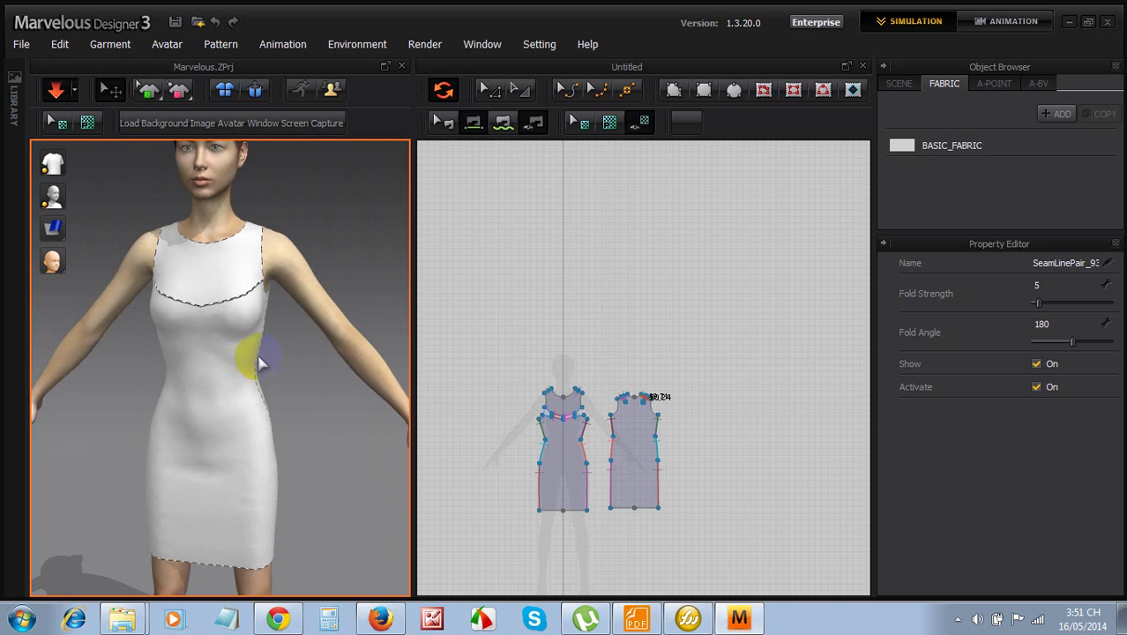
pyautogui.click(343, 267)
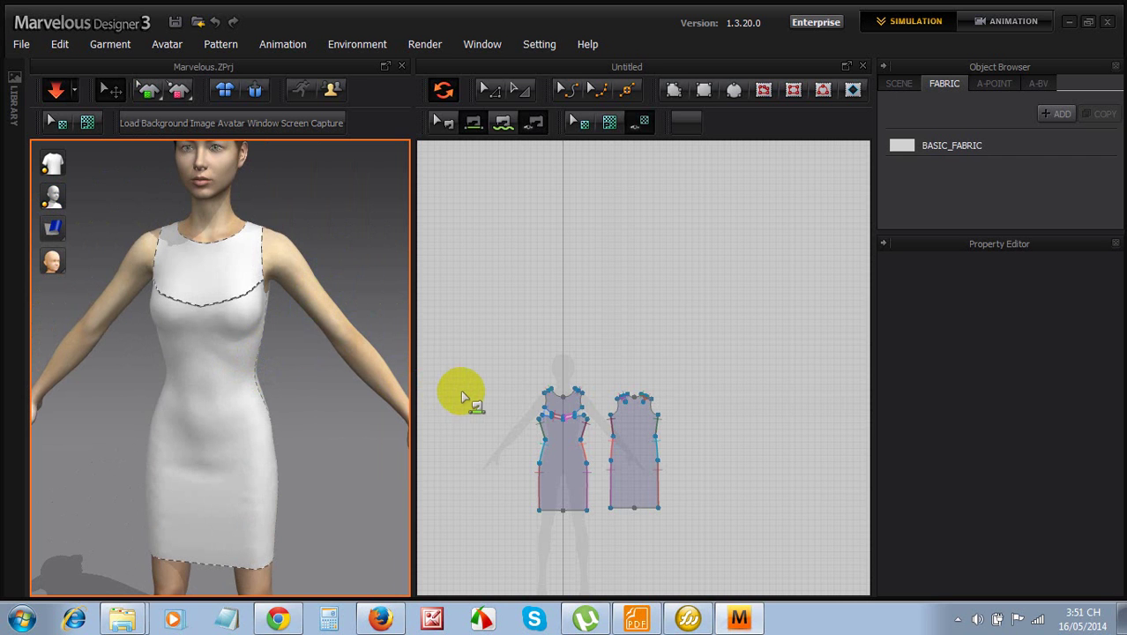
# Switch to pattern editing, view the dress from the front, and add a new fabric to the fabric list
pyautogui.click(480, 91)
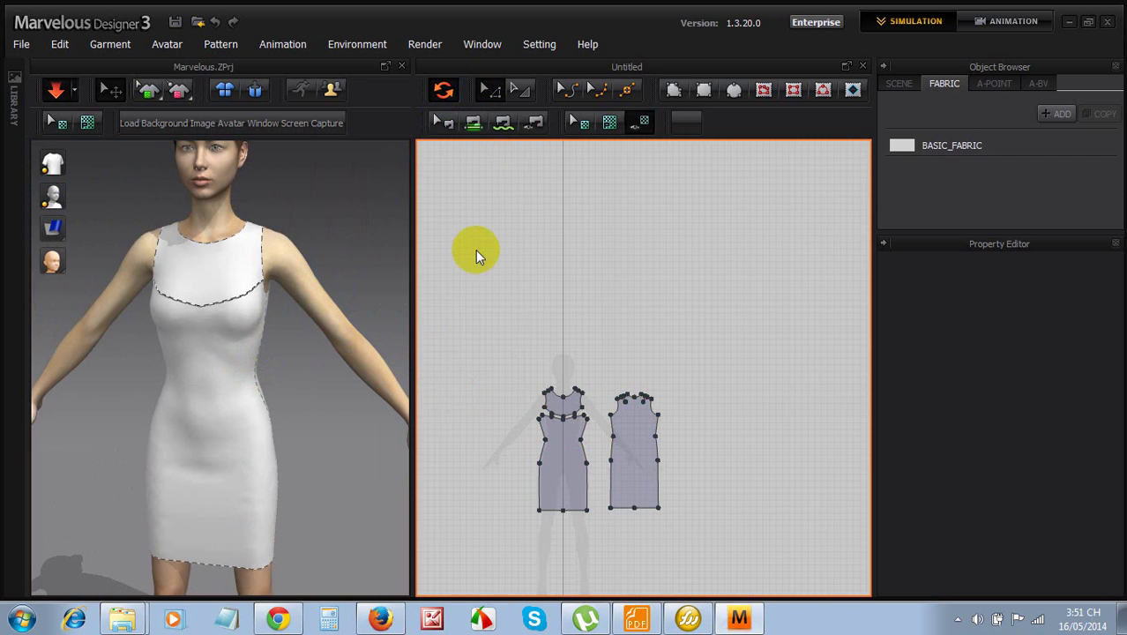
pyautogui.moveTo(131, 355); pyautogui.dragTo(304, 333, button='right')
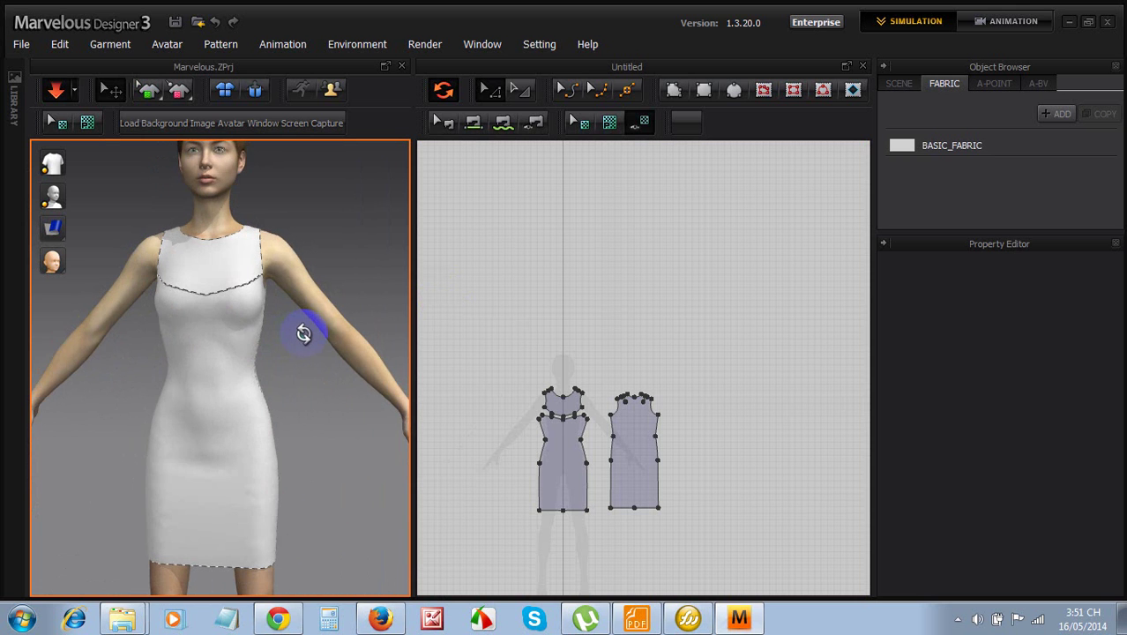
pyautogui.click(477, 332)
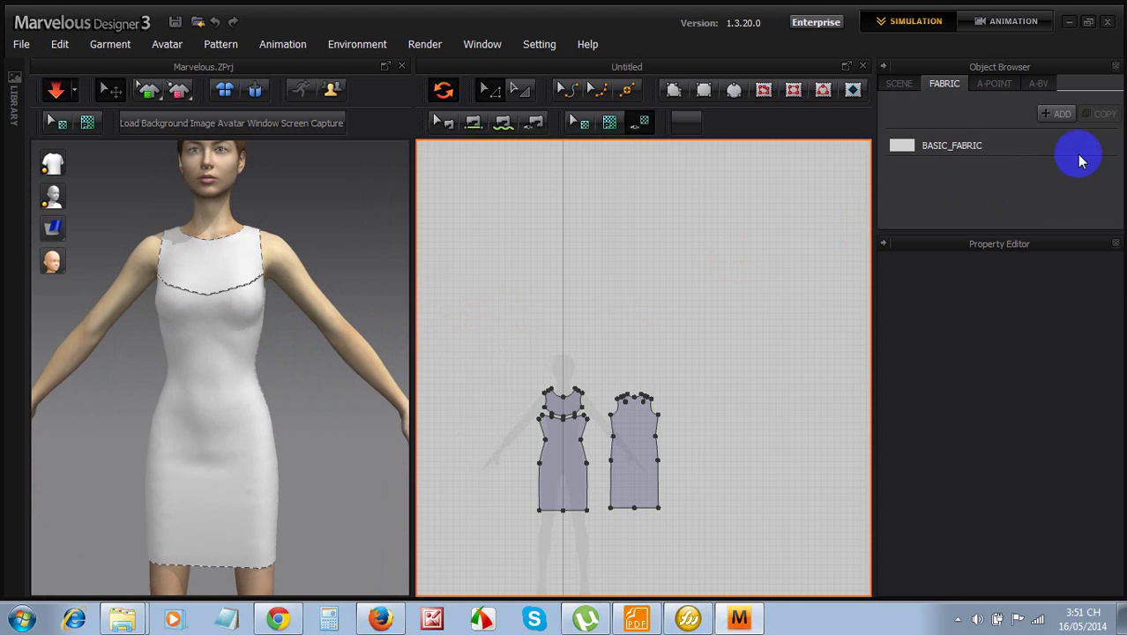
pyautogui.click(1062, 115)
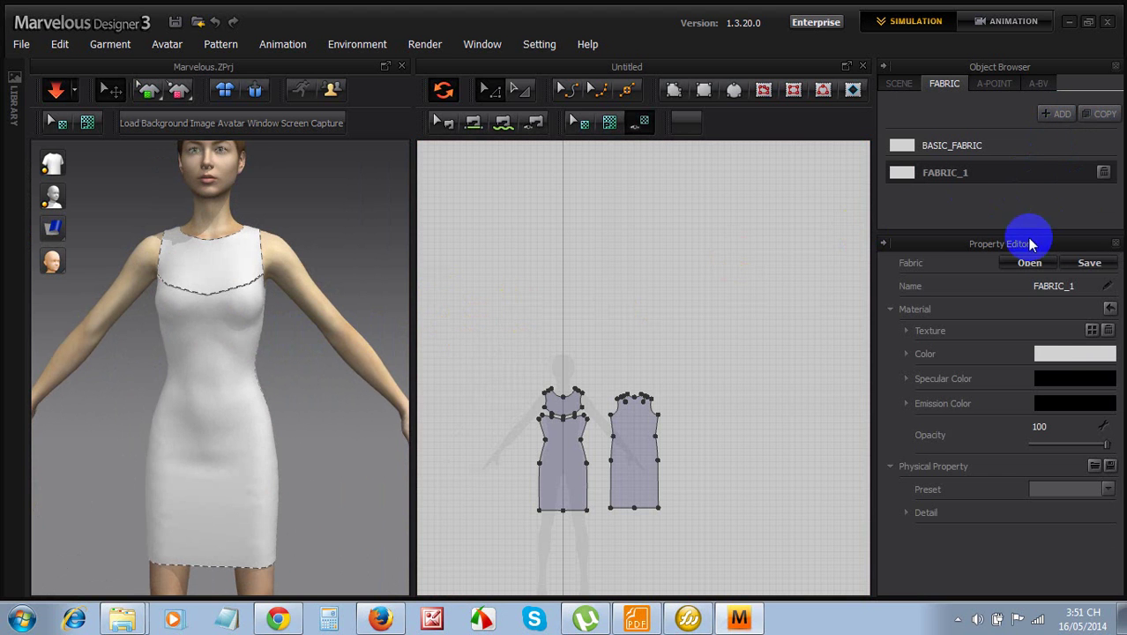
# Set the new fabric's color to blue, hex 3F7AD3
pyautogui.click(1057, 357)
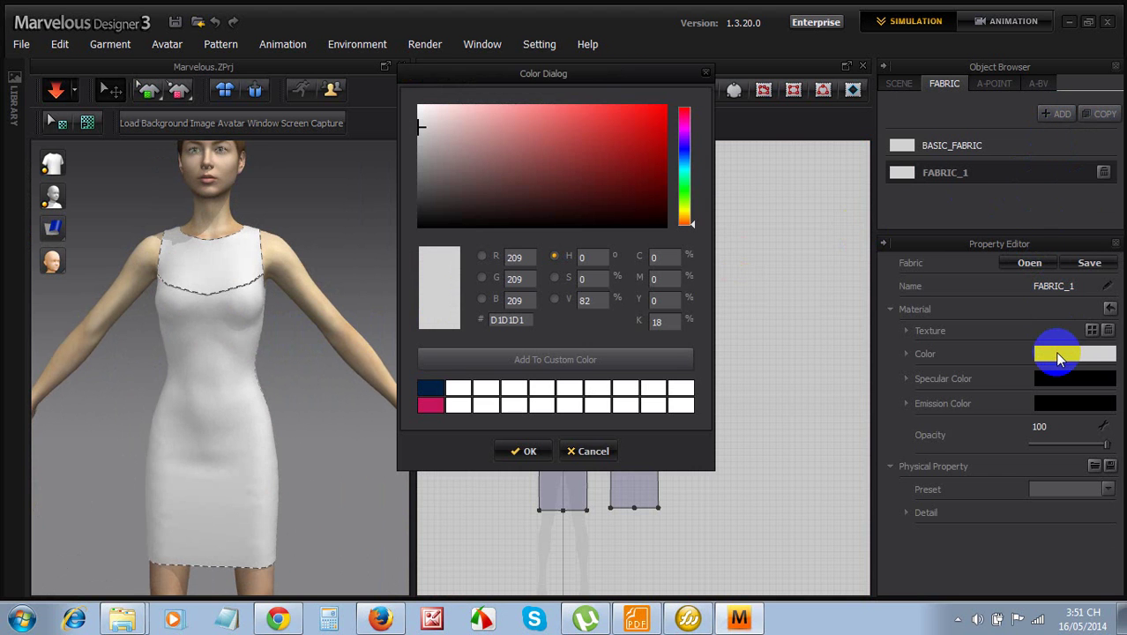
pyautogui.click(680, 161)
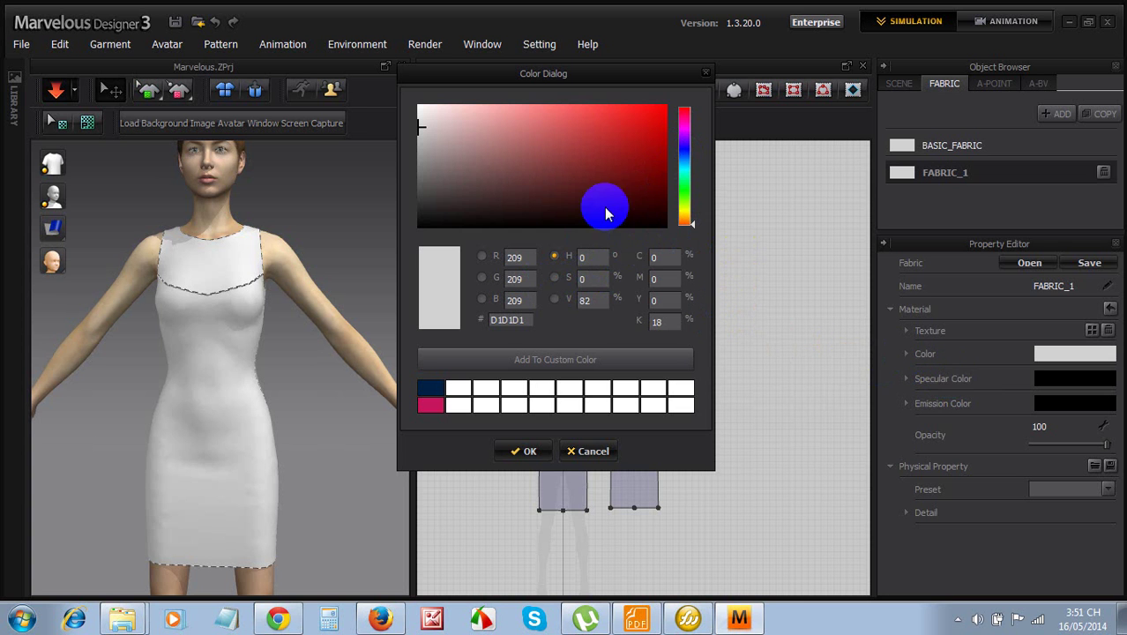
pyautogui.click(686, 156)
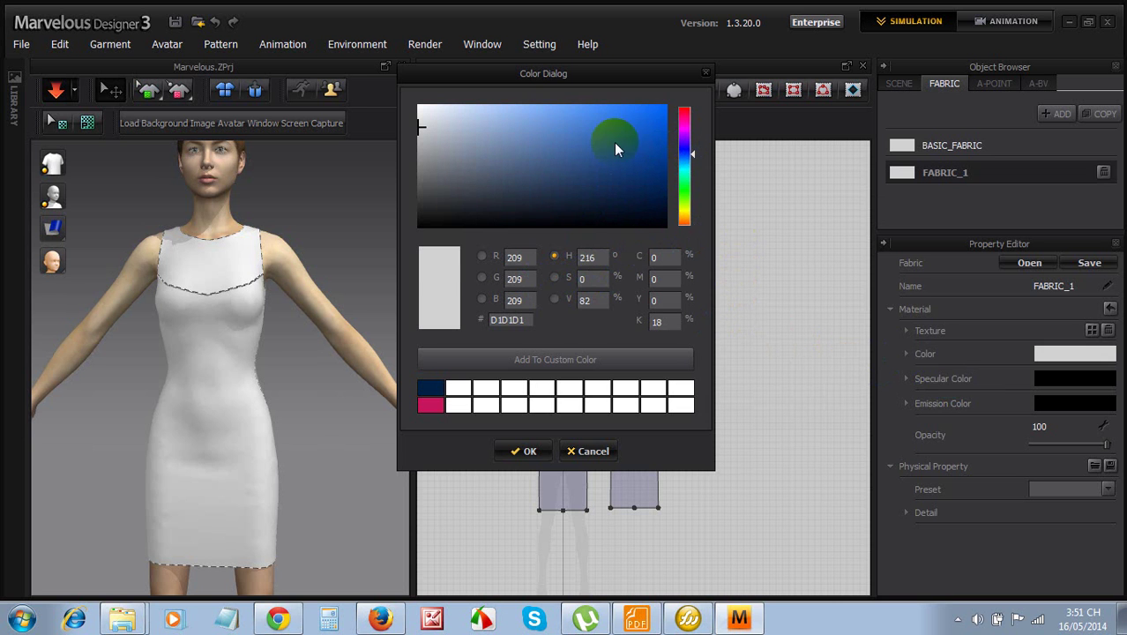
pyautogui.click(561, 122)
pyautogui.moveTo(571, 125); pyautogui.dragTo(583, 126)
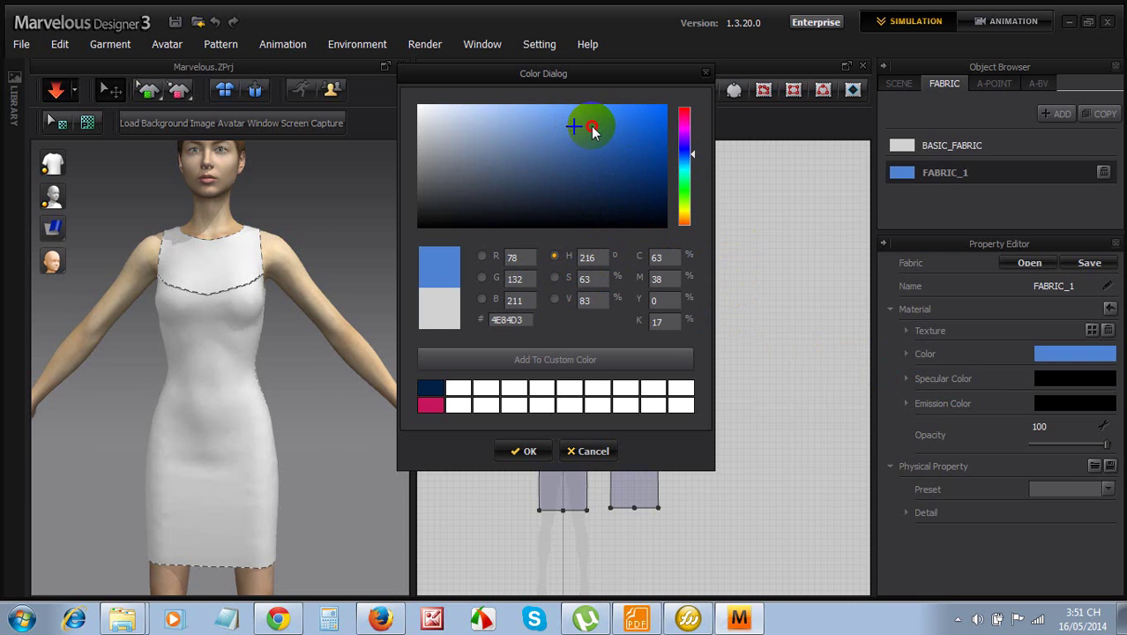
pyautogui.click(590, 126)
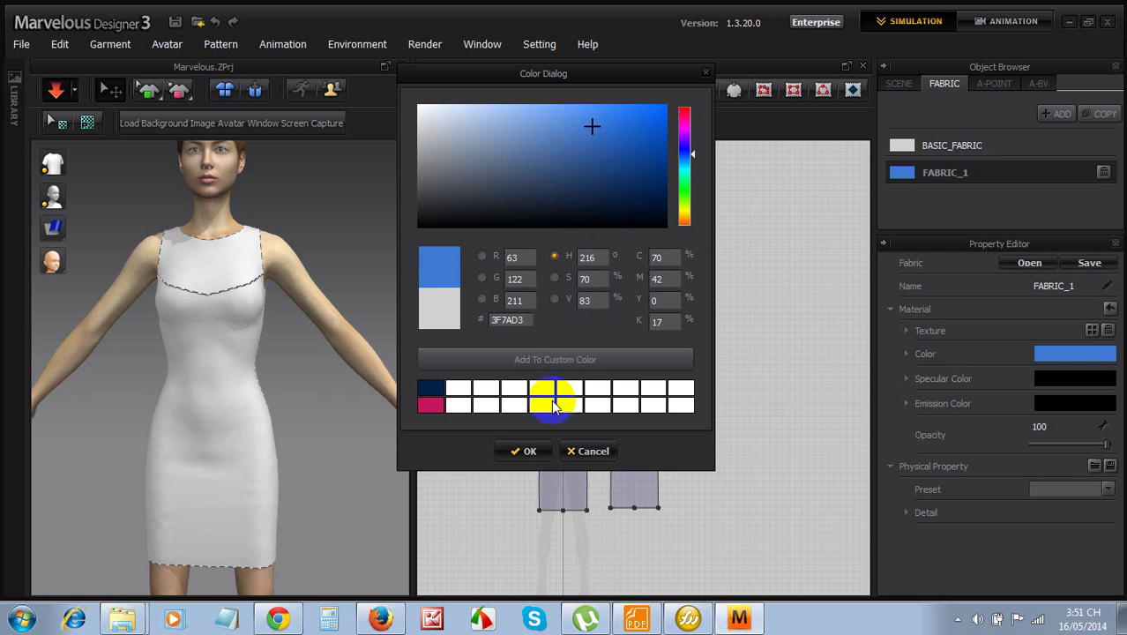
pyautogui.click(520, 451)
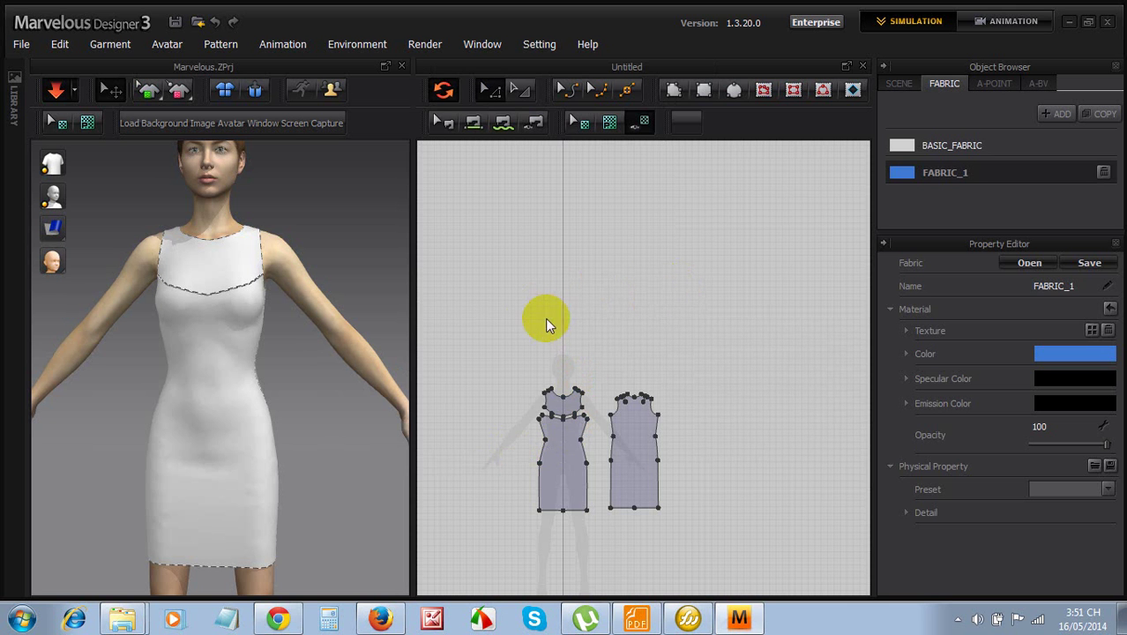
# Apply the blue fabric FABRIC_1 to all the front and back pattern pieces, and hide the seam lines on the 3D dress
pyautogui.moveTo(521, 323); pyautogui.dragTo(677, 531)
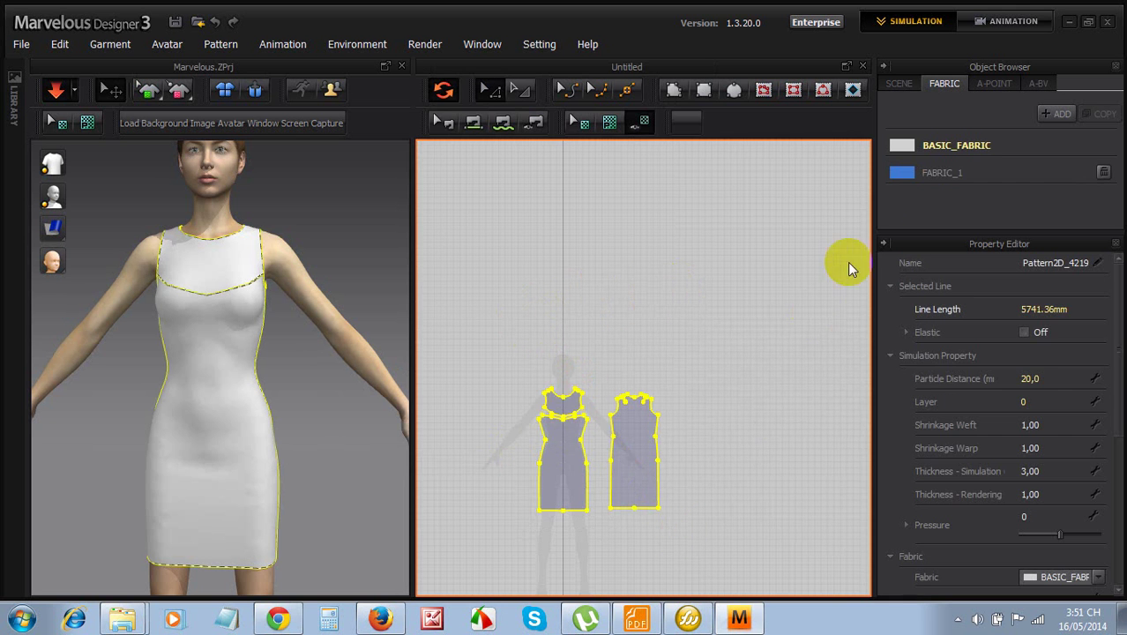
pyautogui.moveTo(899, 177); pyautogui.dragTo(637, 467)
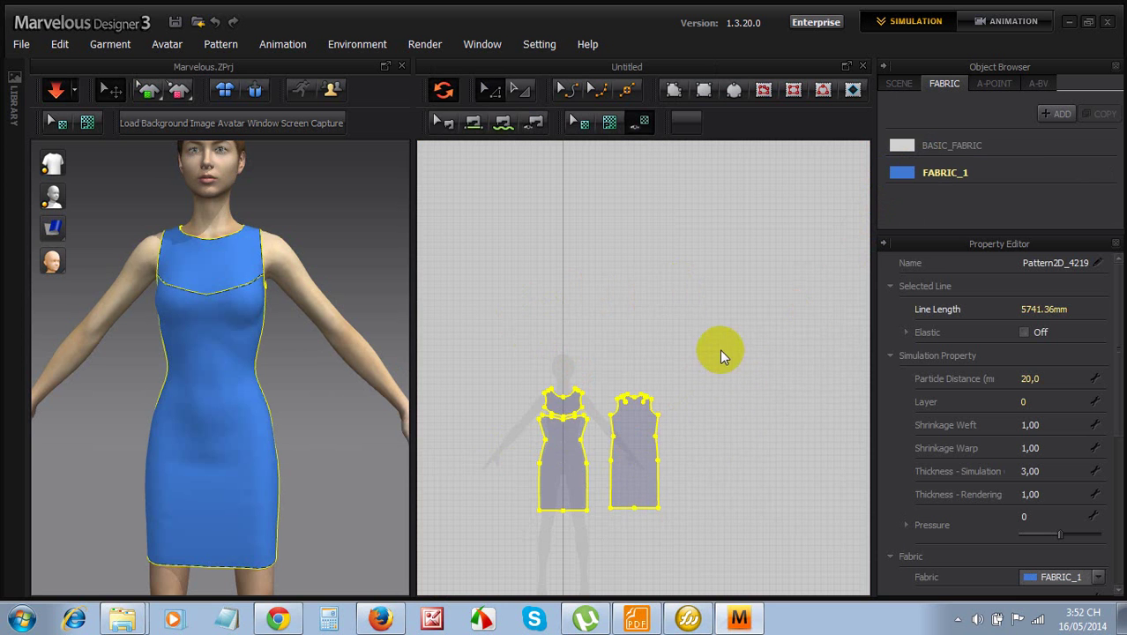
pyautogui.click(592, 279)
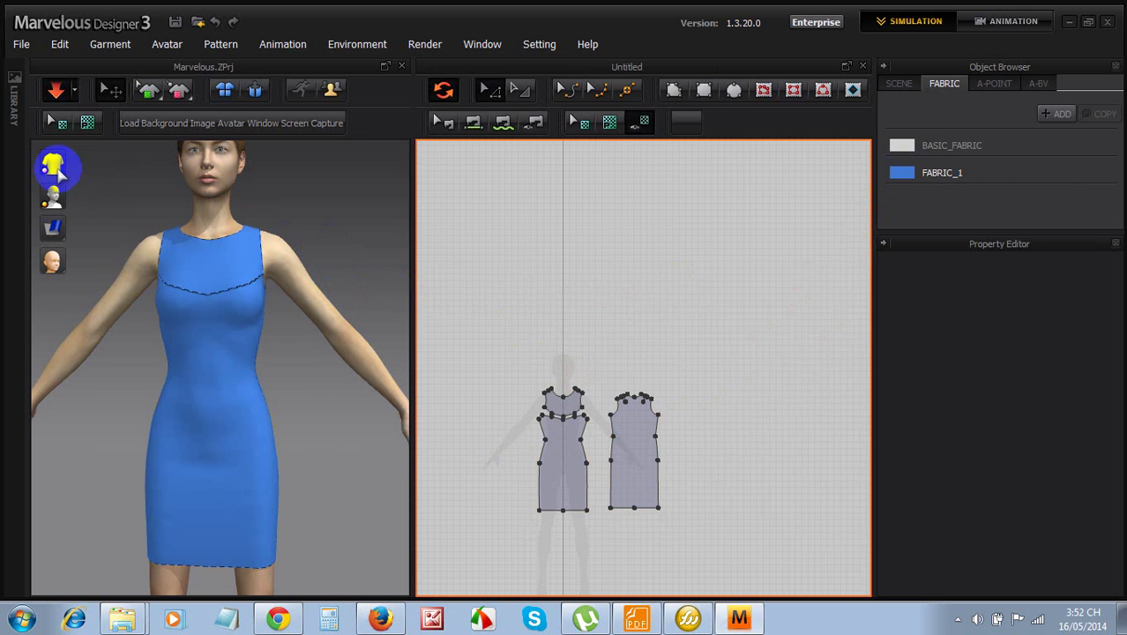
pyautogui.moveTo(60, 172)
pyautogui.click(109, 165)
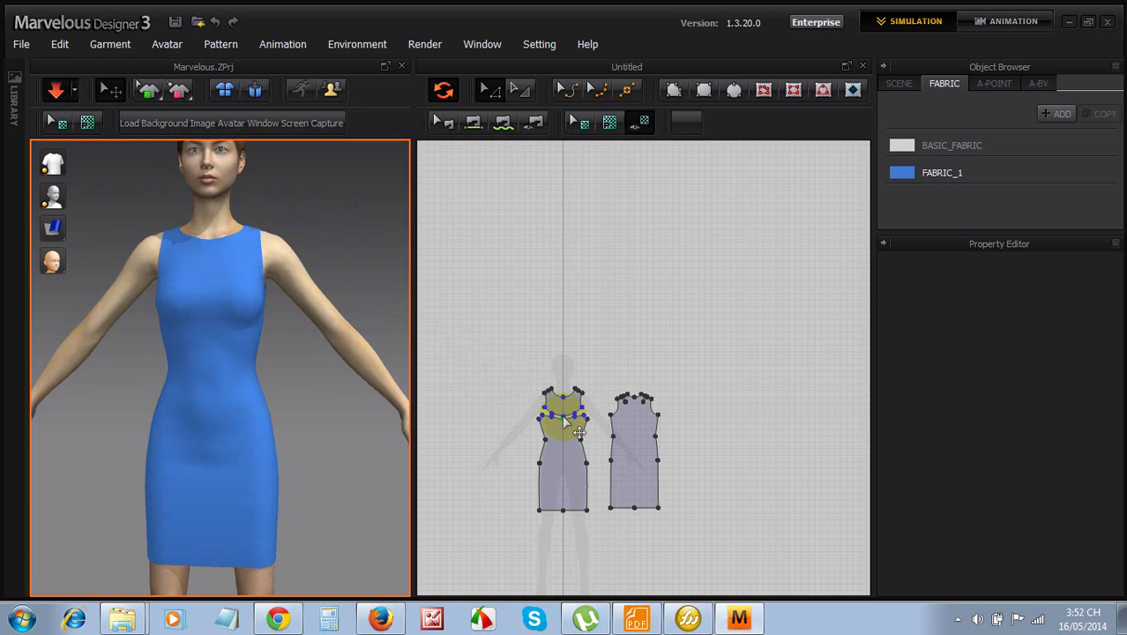
# Select all the seams joining the front yoke to the lower front pattern and set their fold angle to 360
pyautogui.click(494, 92)
pyautogui.click(477, 125)
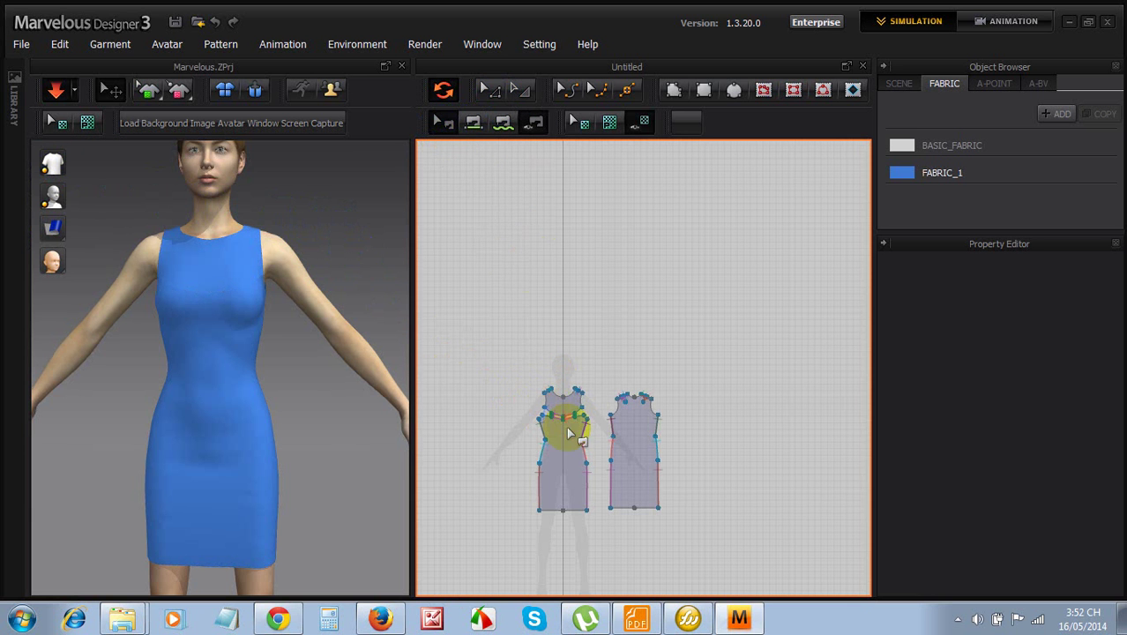
pyautogui.scroll(5, 549, 427)
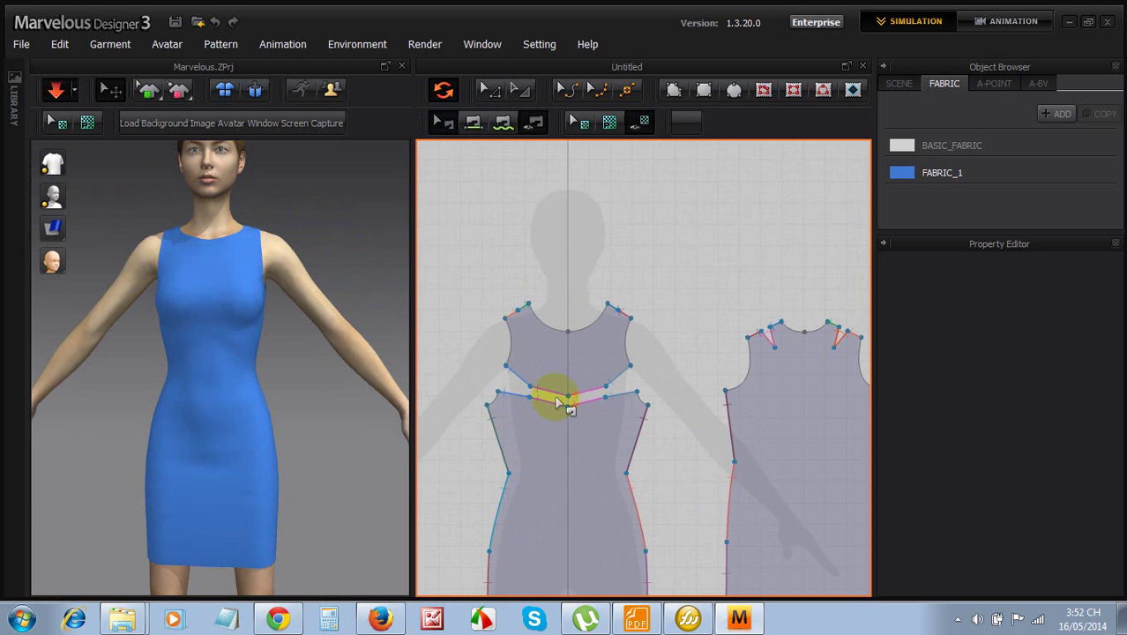
pyautogui.click(516, 372)
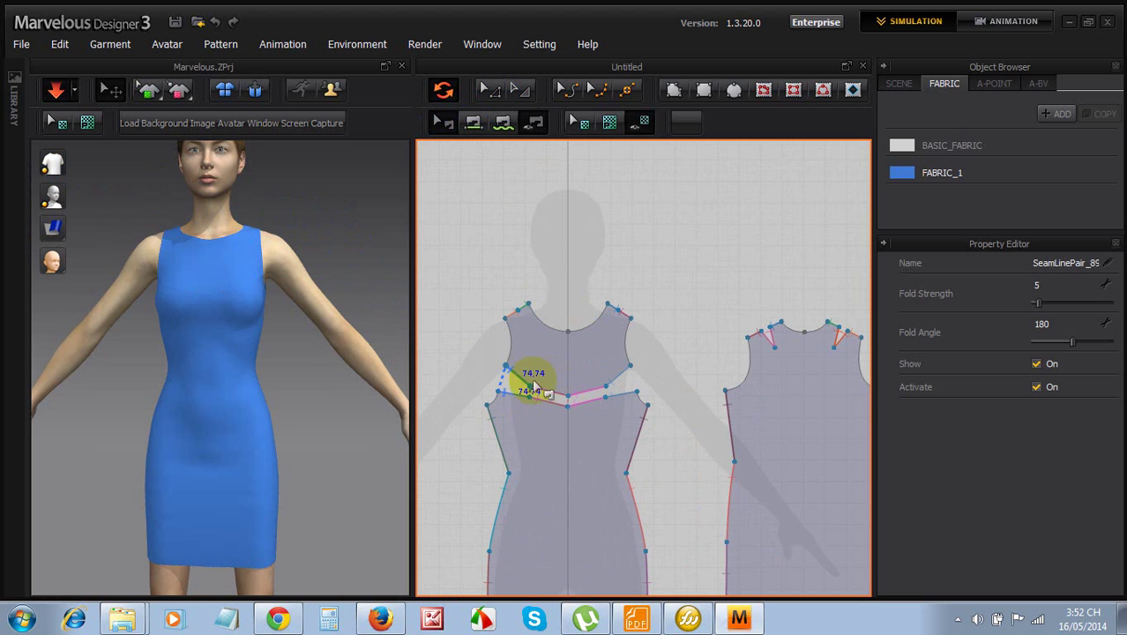
pyautogui.moveTo(477, 353); pyautogui.dragTo(641, 395)
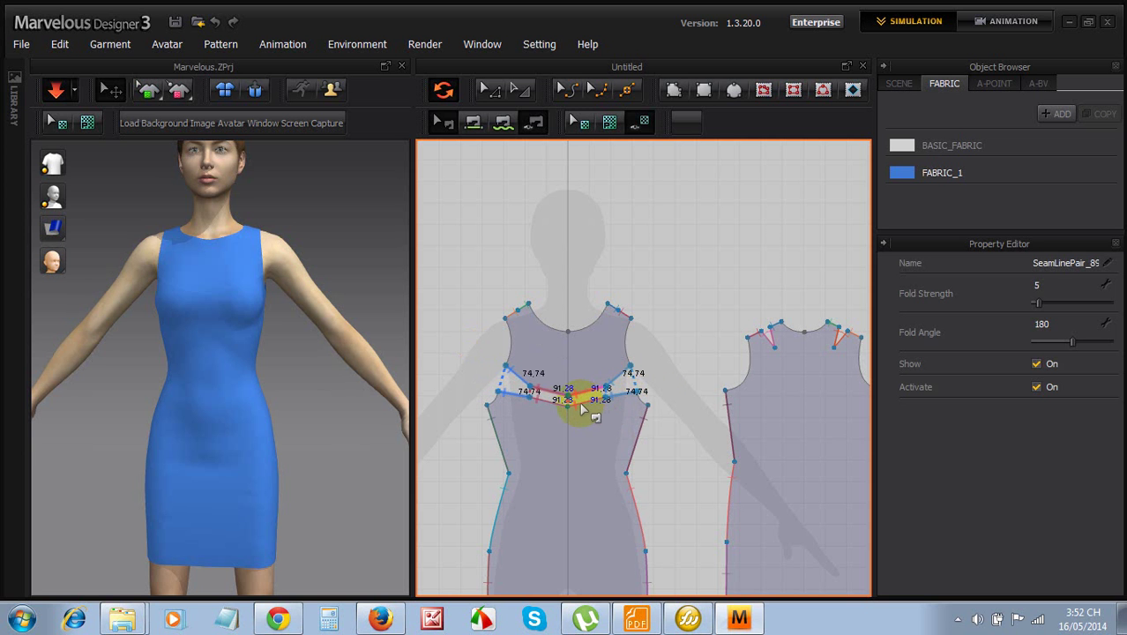
pyautogui.click(458, 370)
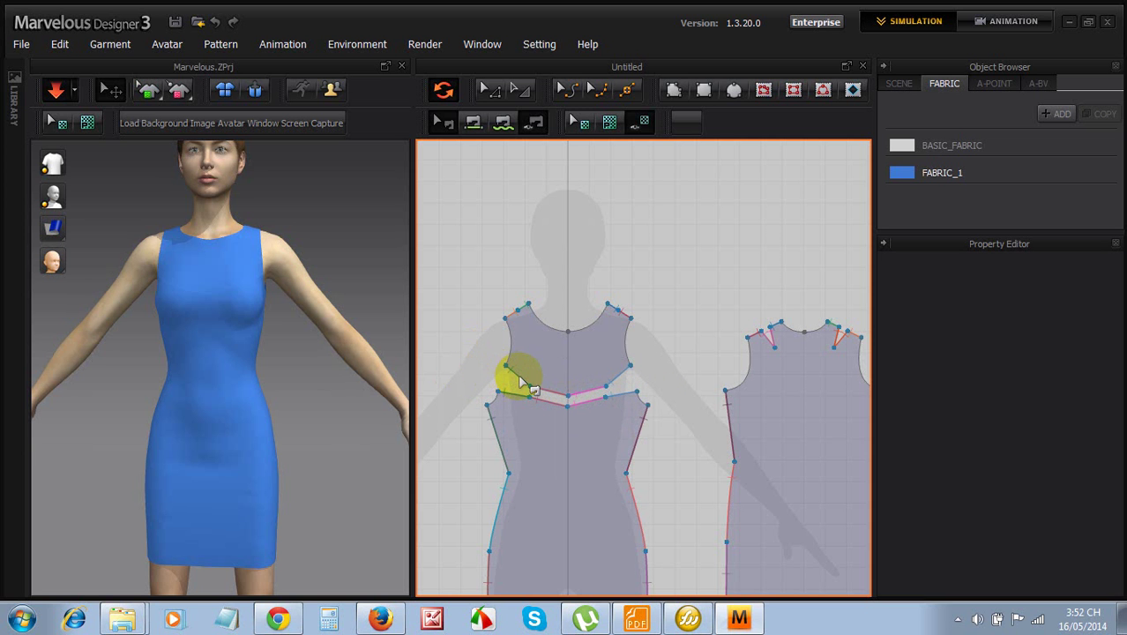
pyautogui.click(520, 380)
pyautogui.moveTo(522, 379); pyautogui.dragTo(621, 380)
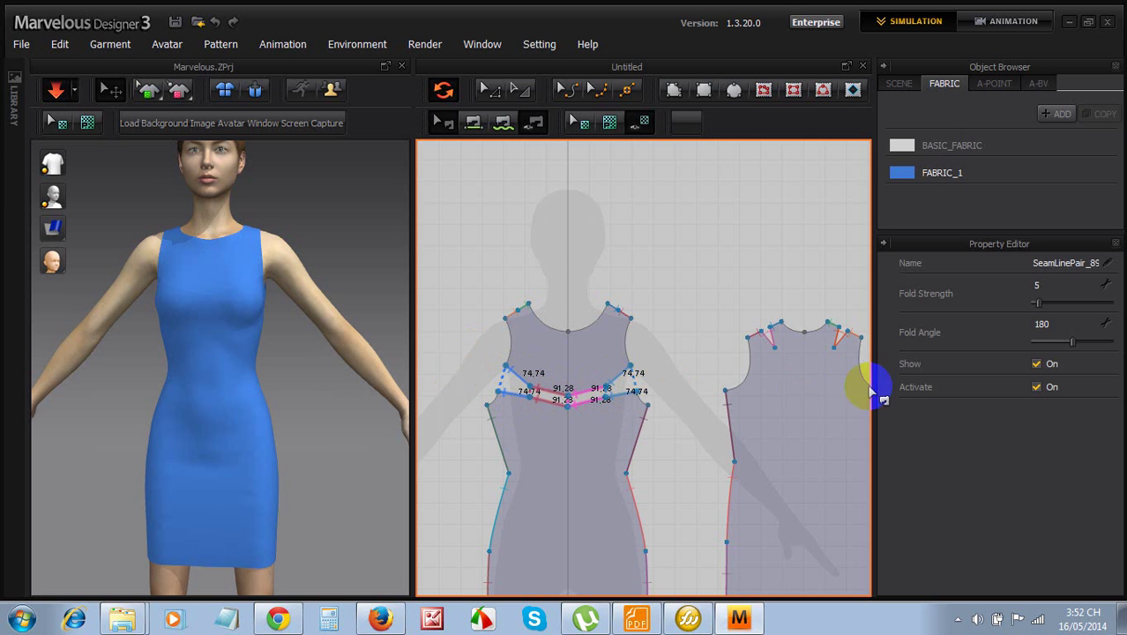
pyautogui.click(1086, 344)
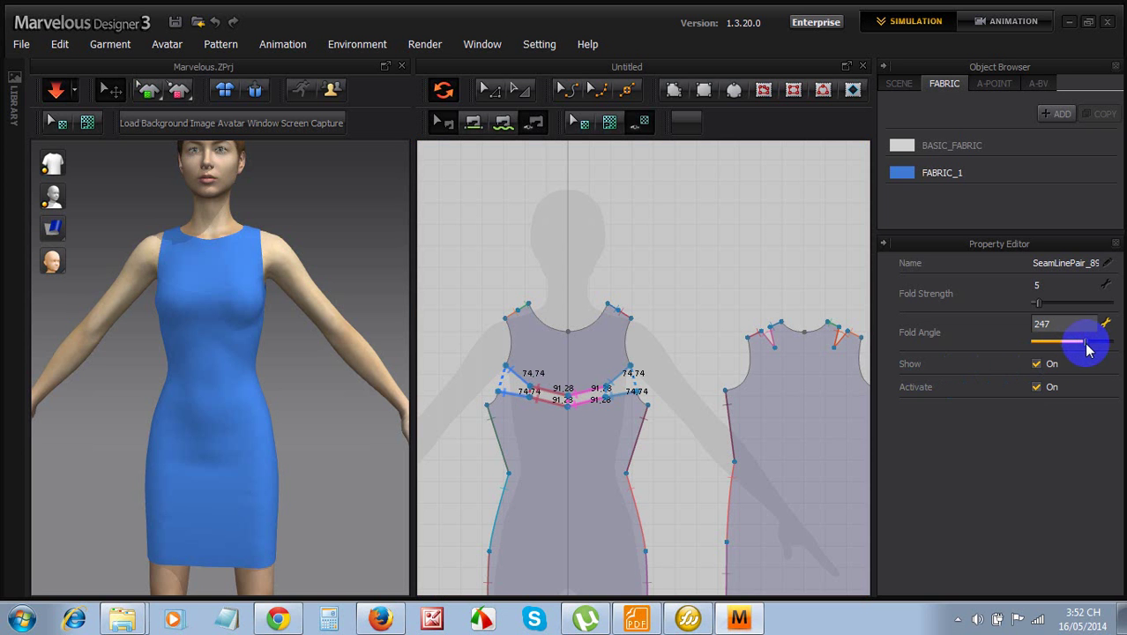
pyautogui.moveTo(1086, 349); pyautogui.dragTo(1114, 346)
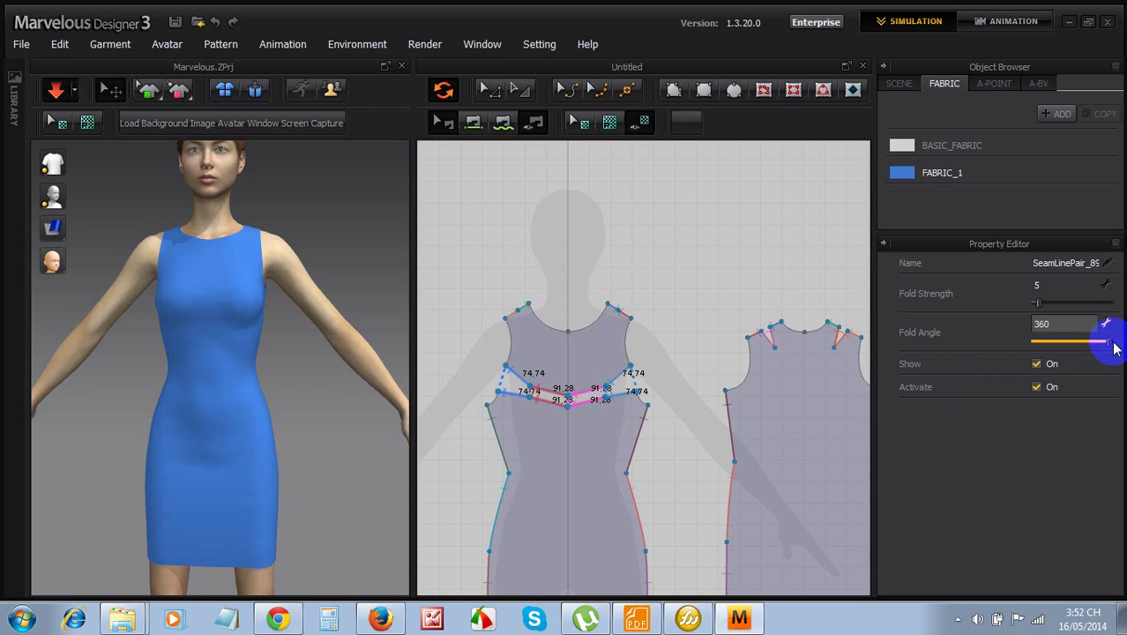
pyautogui.click(1061, 323)
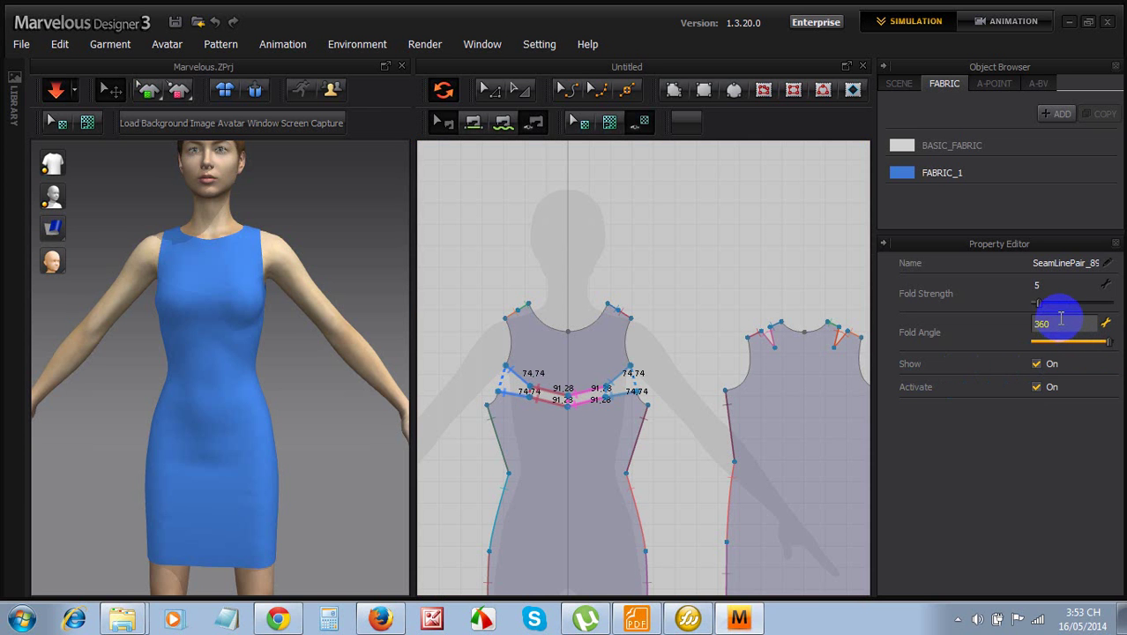
# Set the yoke seams' fold strength to 39 and fold angle to 53, and clear the selection
pyautogui.moveTo(1037, 303); pyautogui.dragTo(1063, 308)
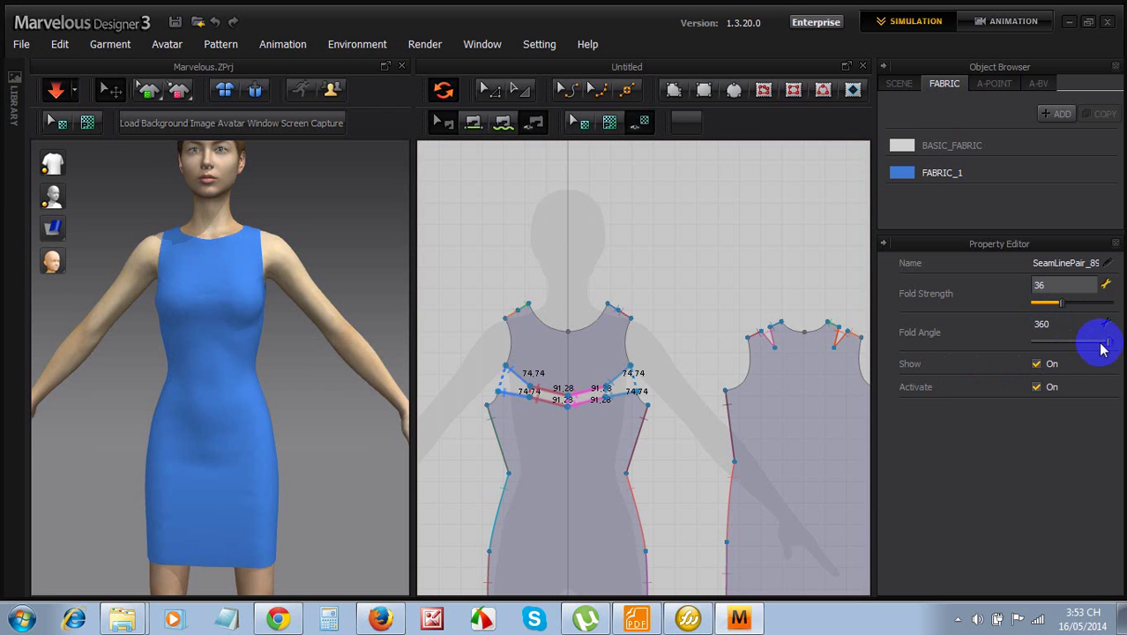
pyautogui.moveTo(1108, 346); pyautogui.dragTo(1040, 352)
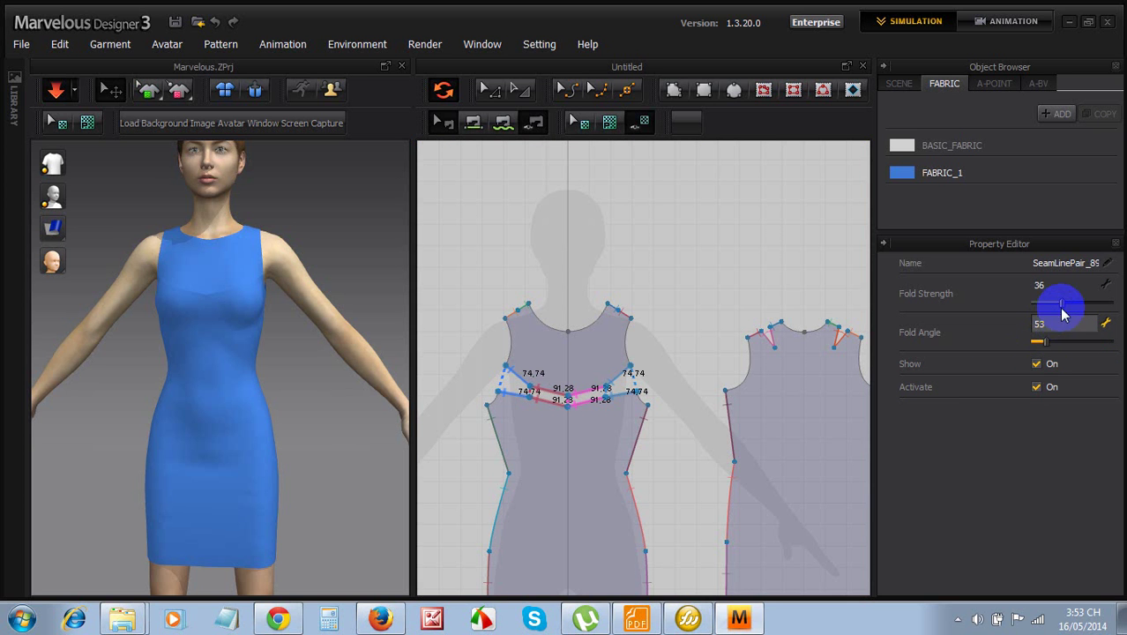
pyautogui.moveTo(1064, 311); pyautogui.dragTo(1099, 310)
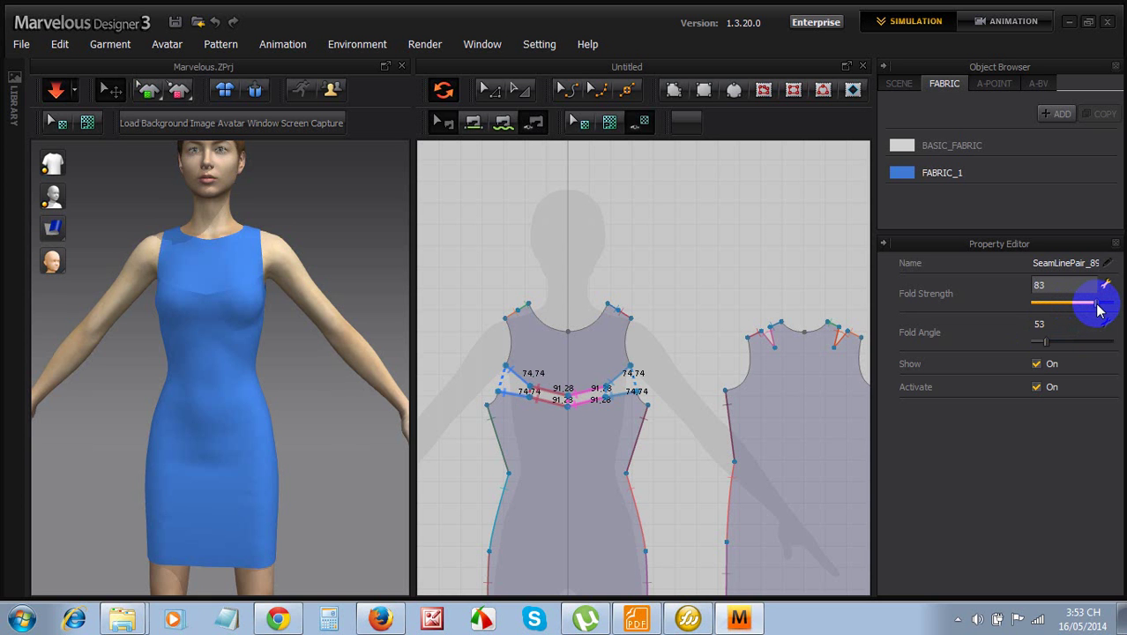
pyautogui.moveTo(1099, 308); pyautogui.dragTo(1066, 314)
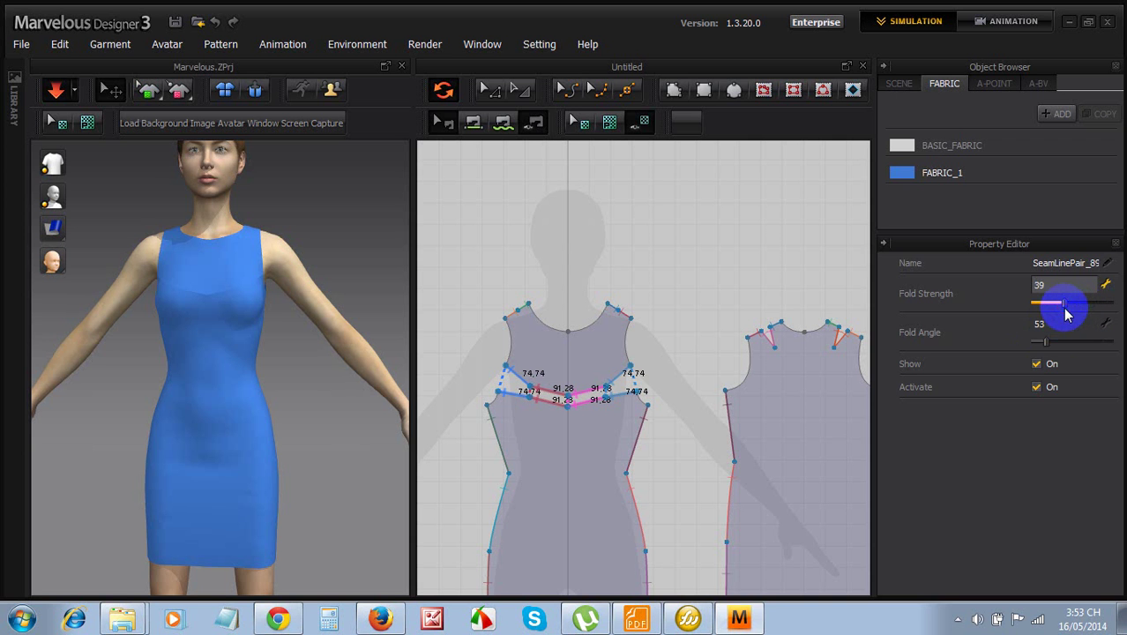
pyautogui.click(810, 285)
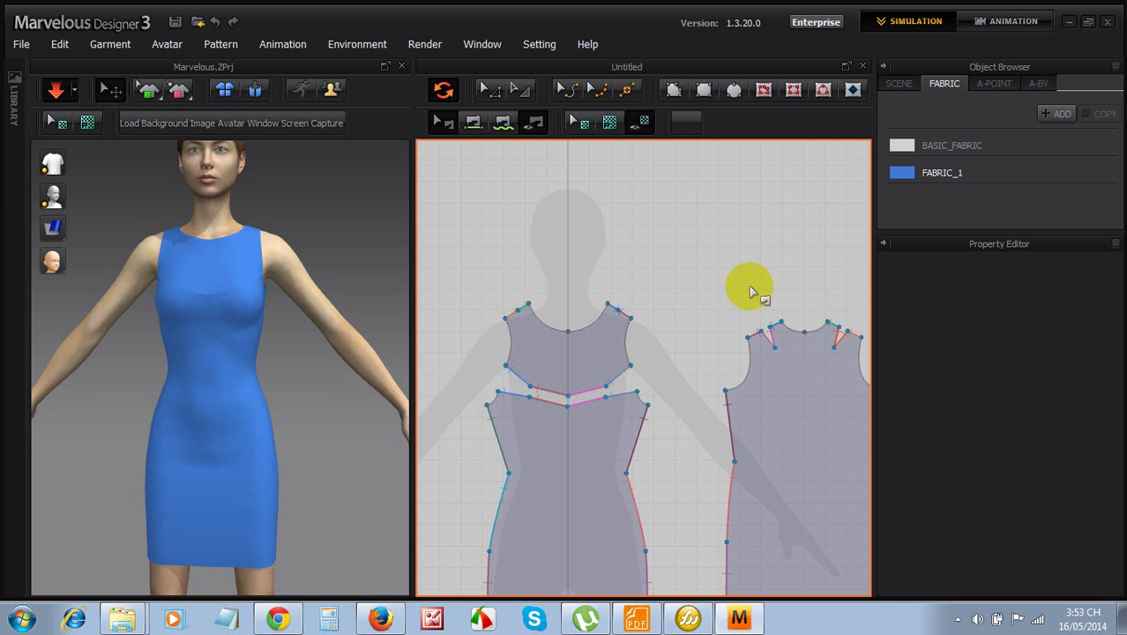
# Pause the simulation and draw an open internal line about 326 mm long across the front yoke, just above and parallel to its lower edge
pyautogui.click(763, 90)
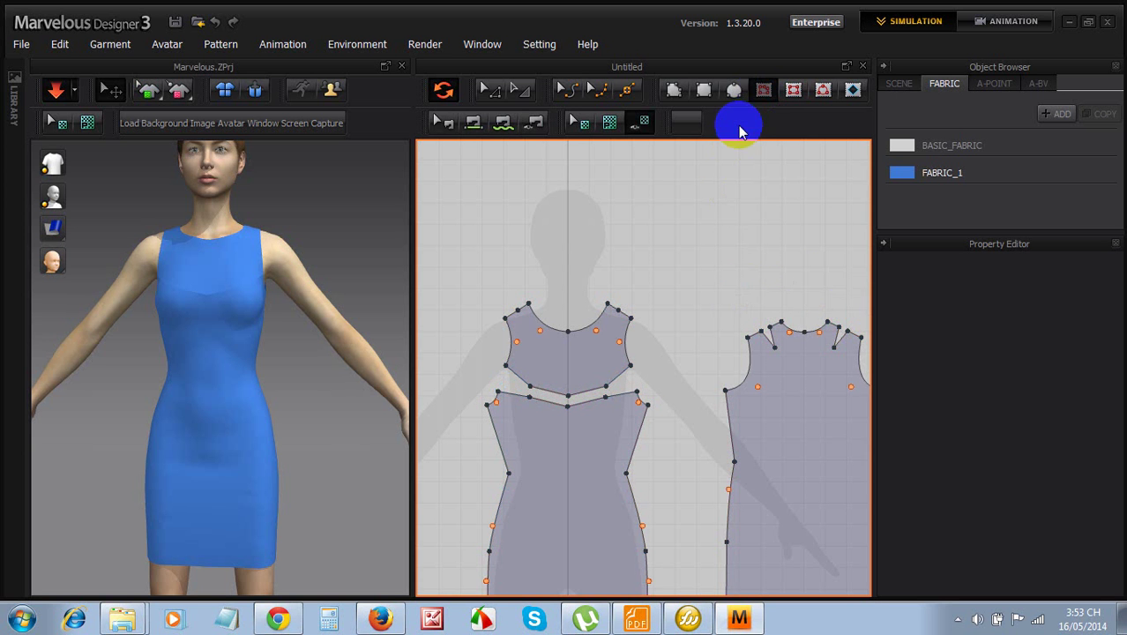
pyautogui.scroll(4, 514, 420)
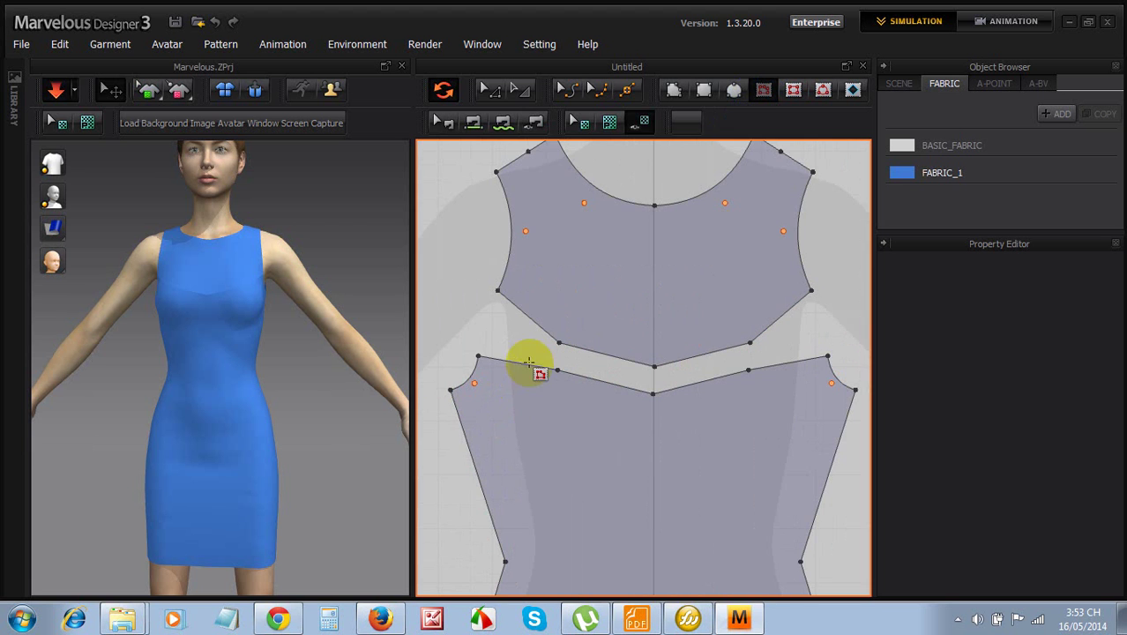
pyautogui.click(55, 89)
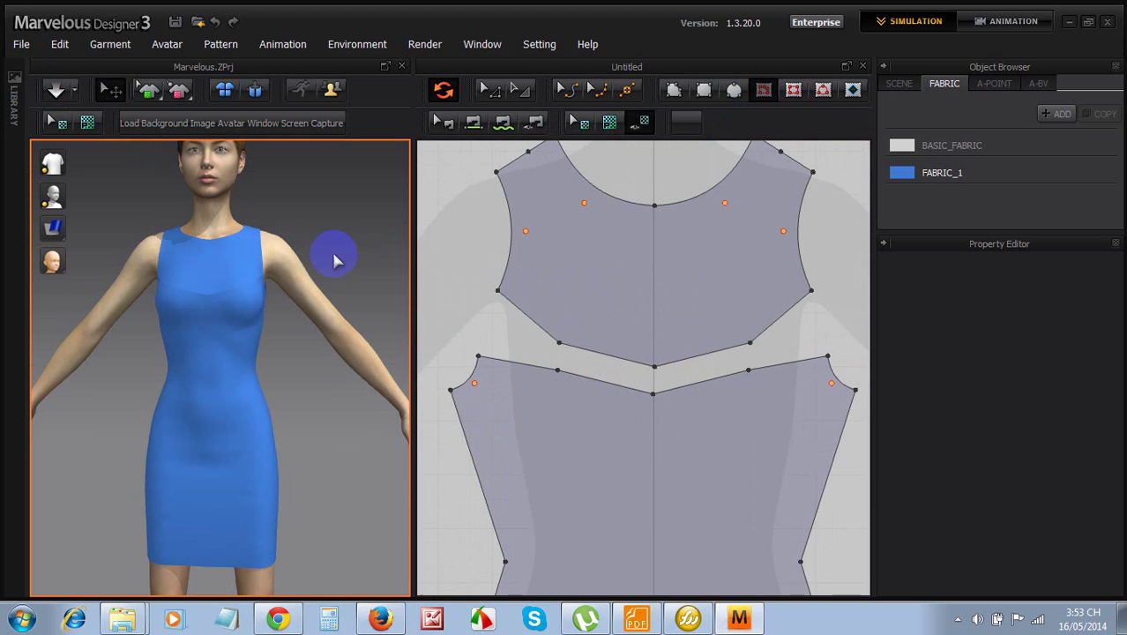
pyautogui.click(499, 287)
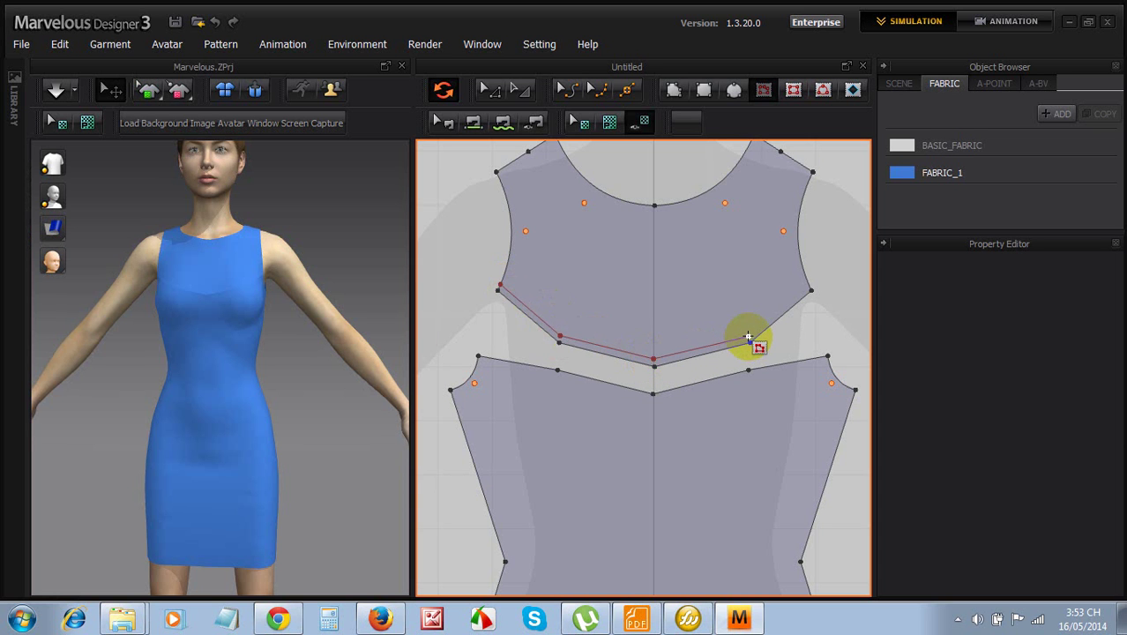
pyautogui.click(807, 286)
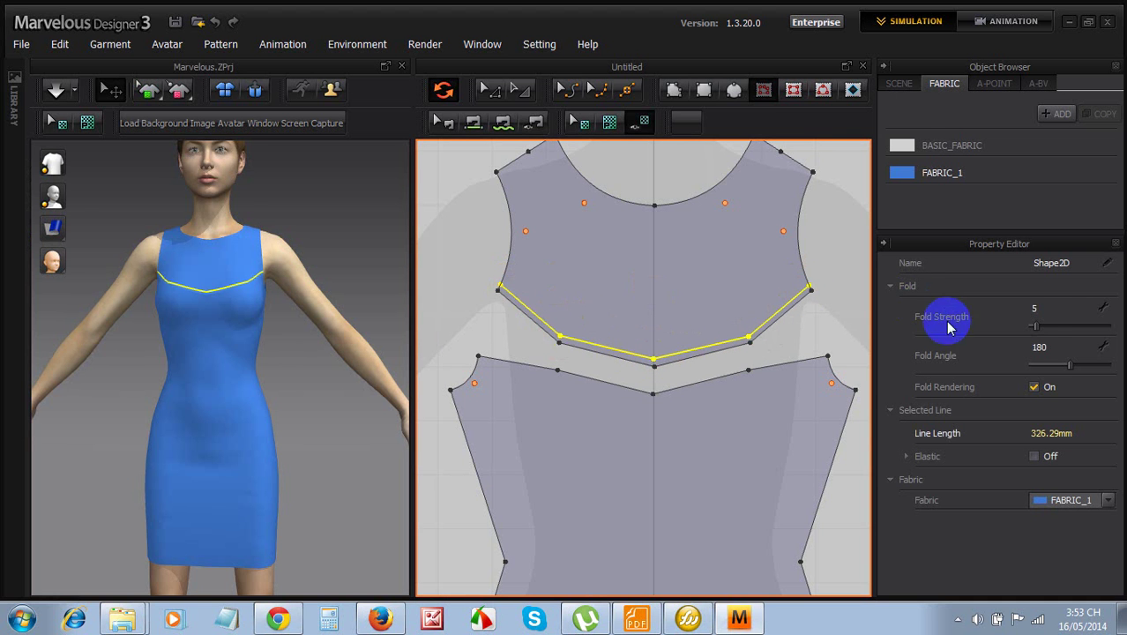
# Set the yoke's internal line to fold strength 55, restart the simulation, and clear the selection
pyautogui.moveTo(1040, 332); pyautogui.dragTo(1078, 329)
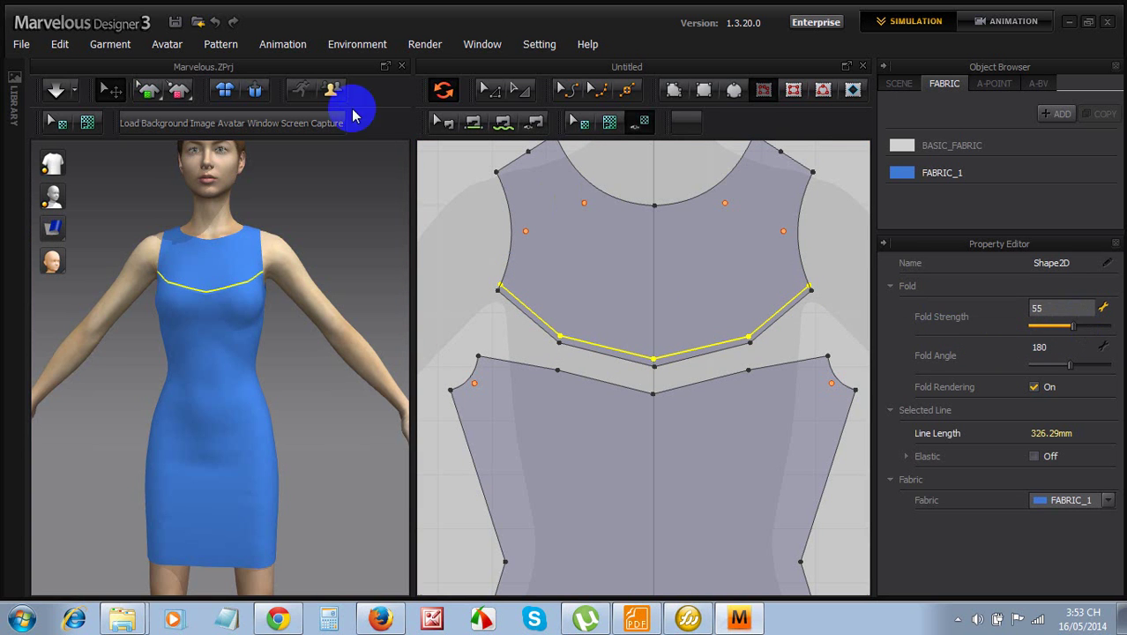
pyautogui.click(56, 93)
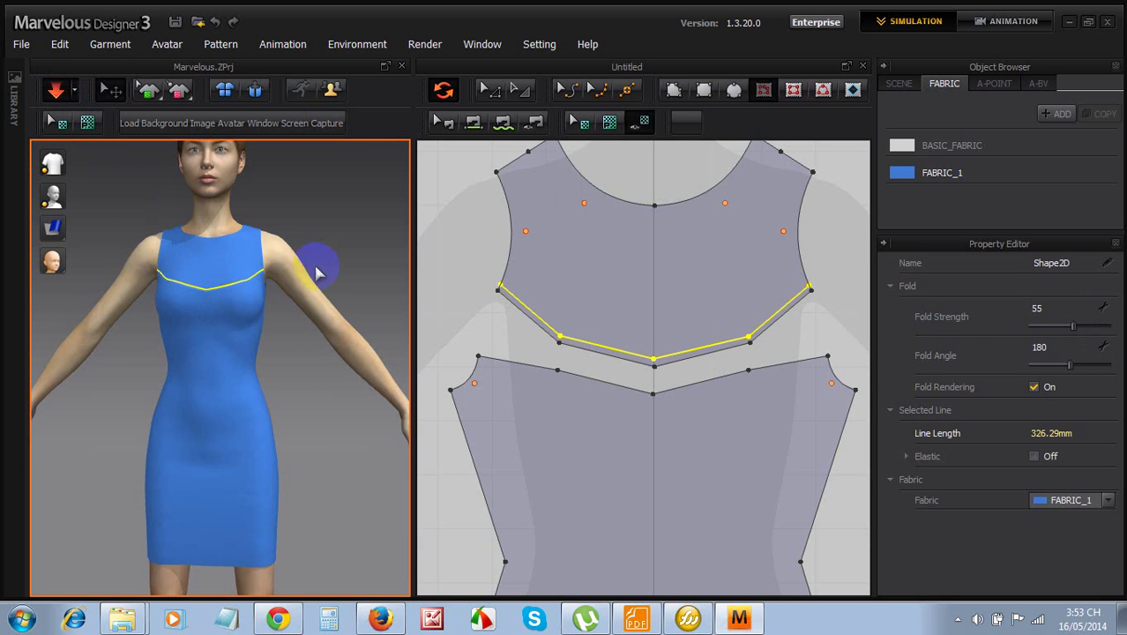
pyautogui.click(363, 283)
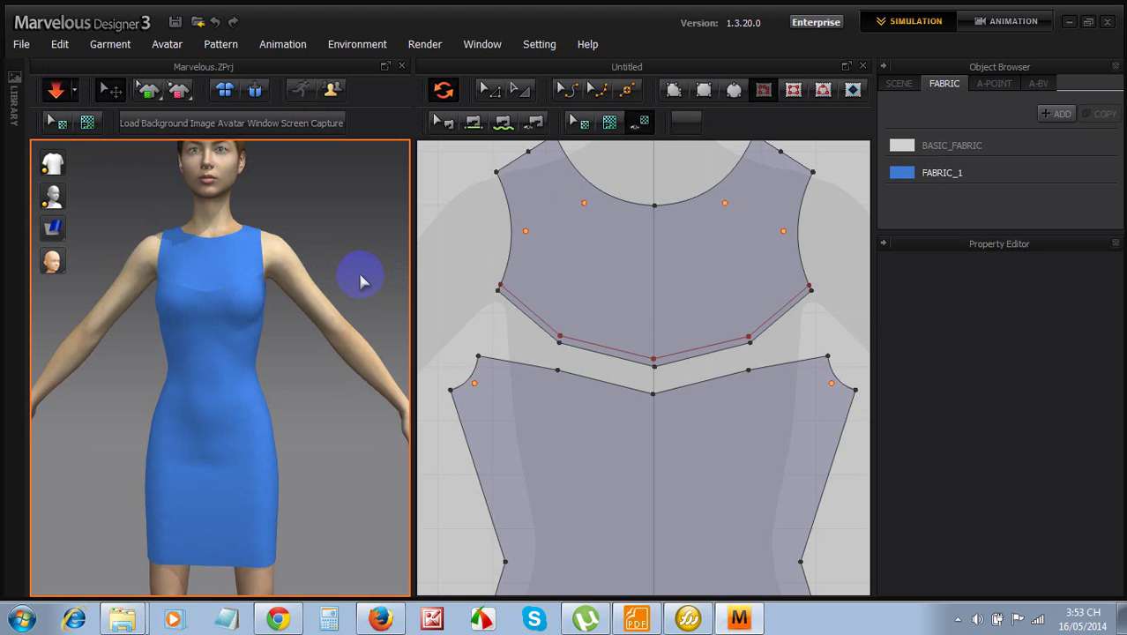
# Select every segment of the yoke's internal line, set fold strength 75 and fold angle 291, and inspect the fold up close on the dress
pyautogui.click(484, 90)
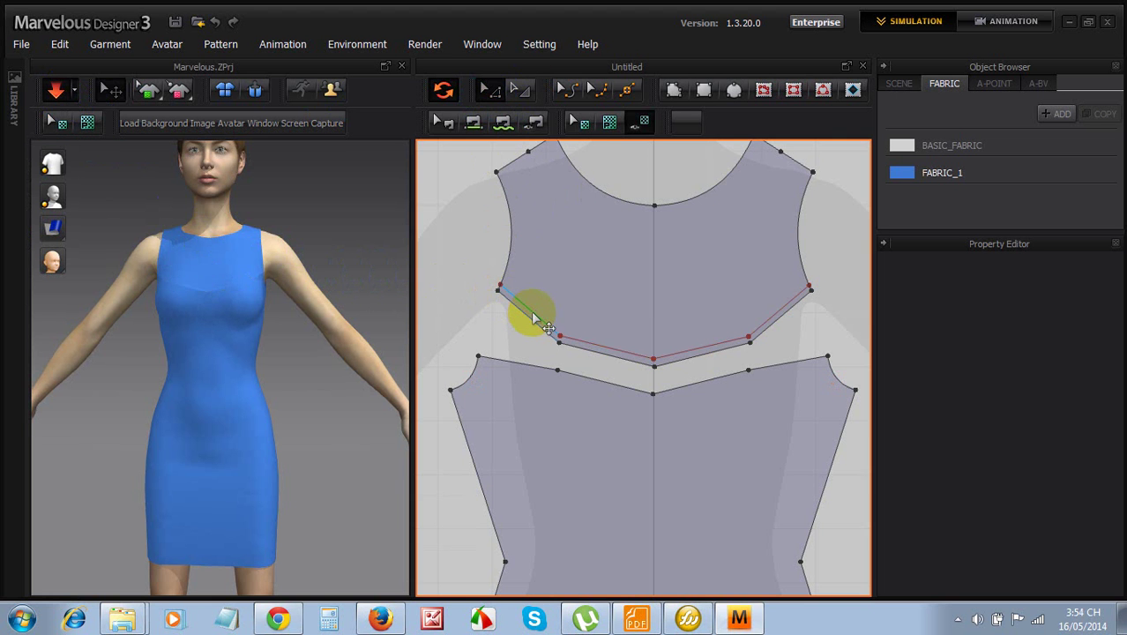
pyautogui.click(563, 337)
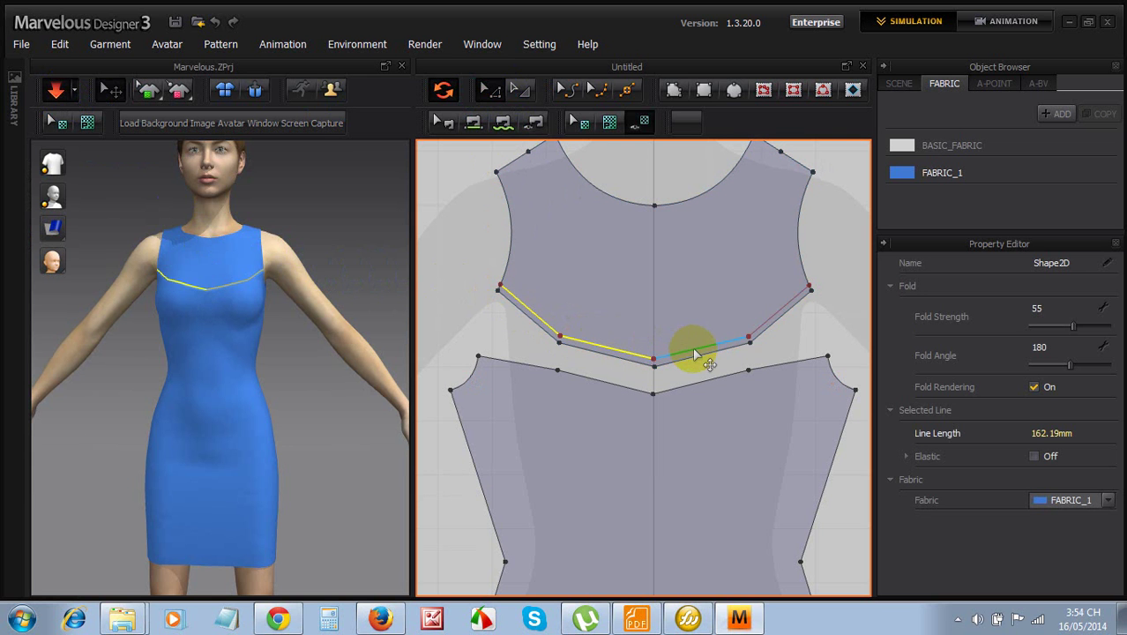
pyautogui.keyDown('shift'); pyautogui.click(727, 347); pyautogui.keyUp('shift')
pyautogui.keyDown('shift'); pyautogui.click(756, 329); pyautogui.keyUp('shift')
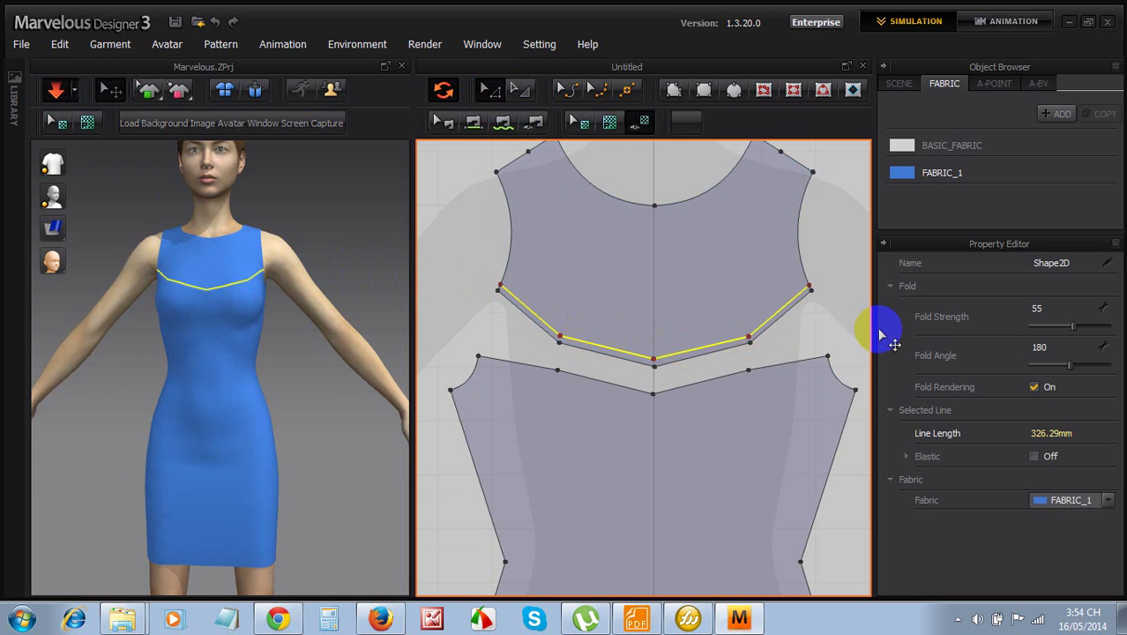
pyautogui.moveTo(1082, 327); pyautogui.dragTo(1093, 367)
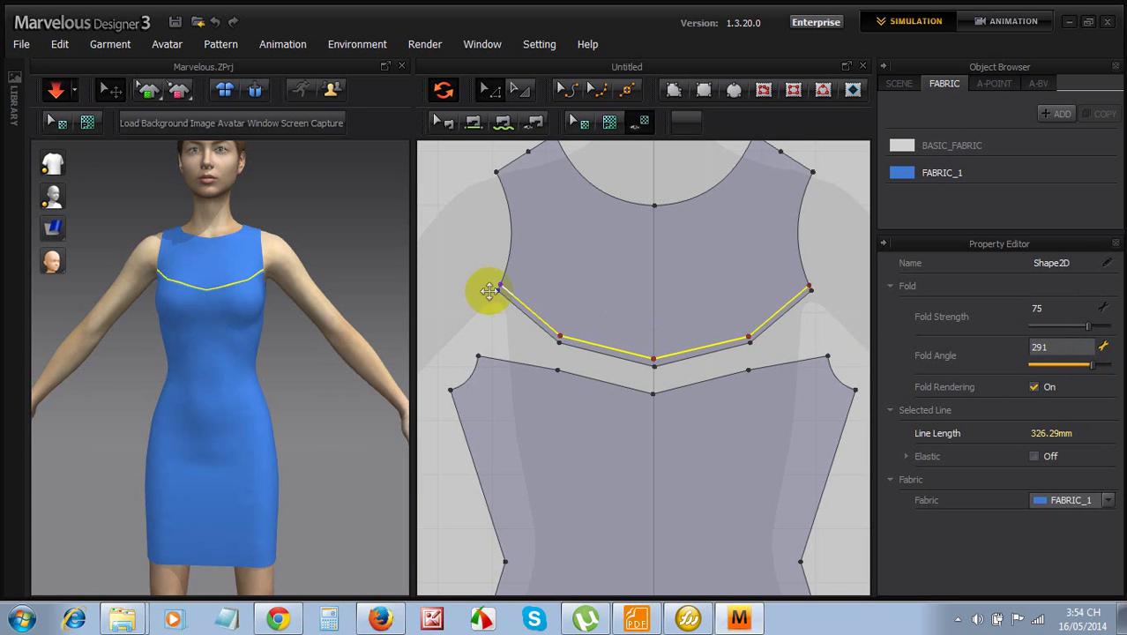
pyautogui.scroll(5, 176, 285)
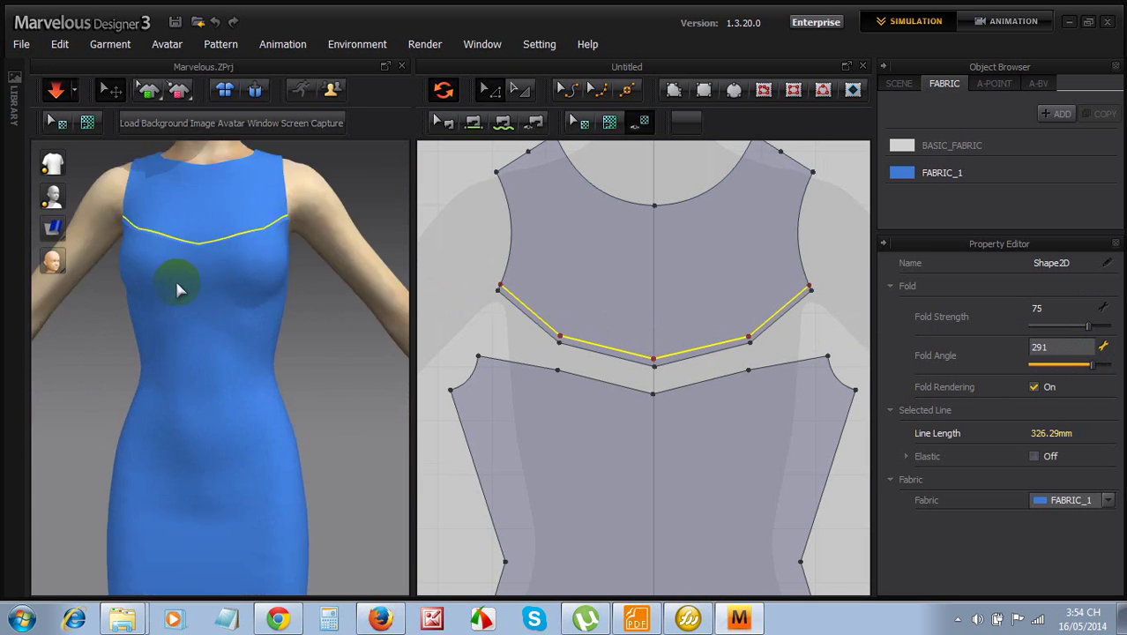
pyautogui.click(333, 289)
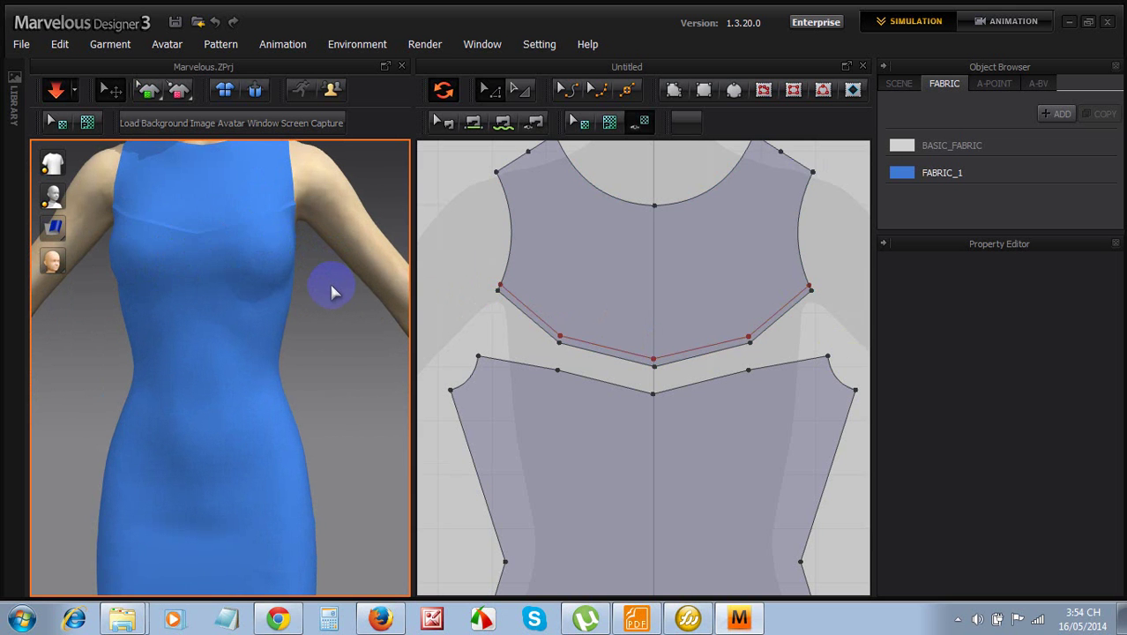
# Select every segment of the front yoke's internal line and set its fold angle to 49
pyautogui.click(669, 297)
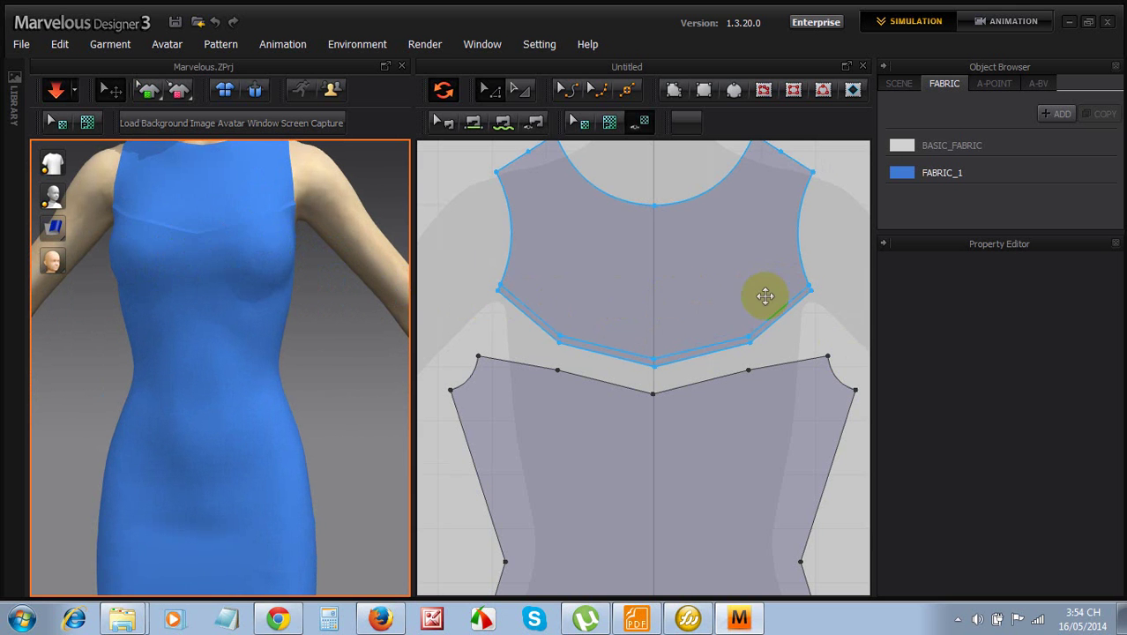
pyautogui.click(732, 345)
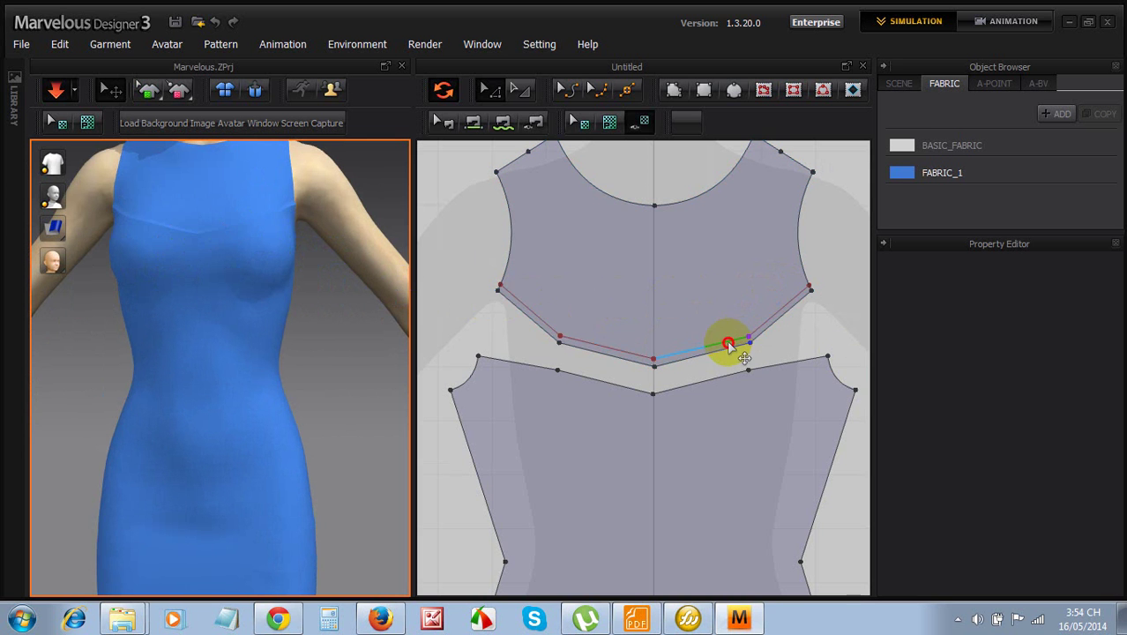
pyautogui.click(595, 342)
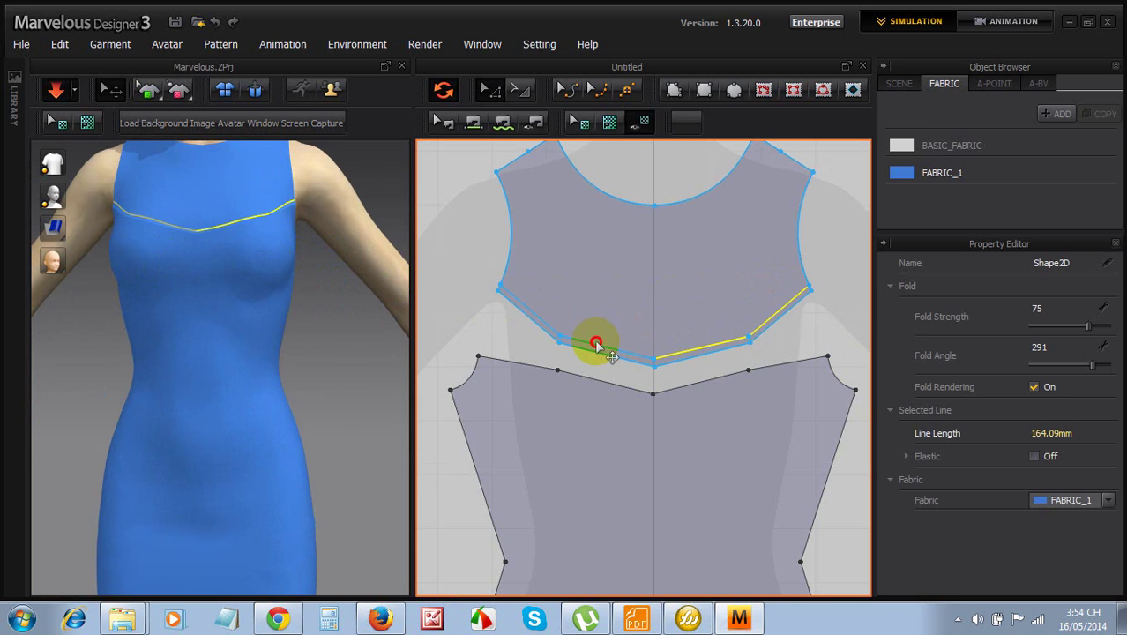
pyautogui.click(536, 322)
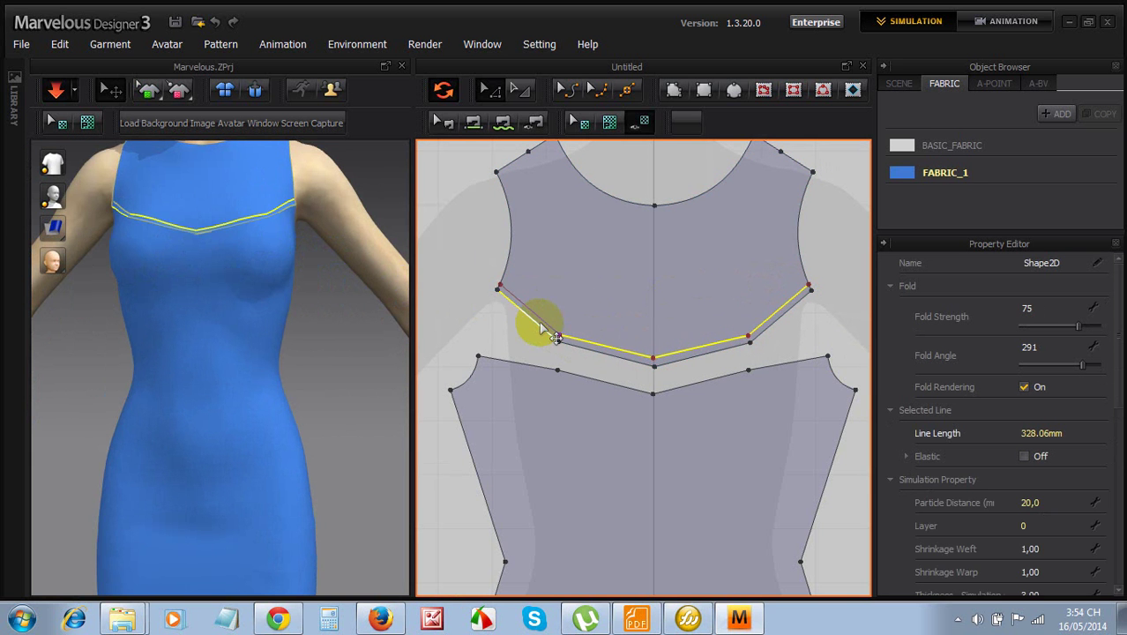
pyautogui.click(533, 309)
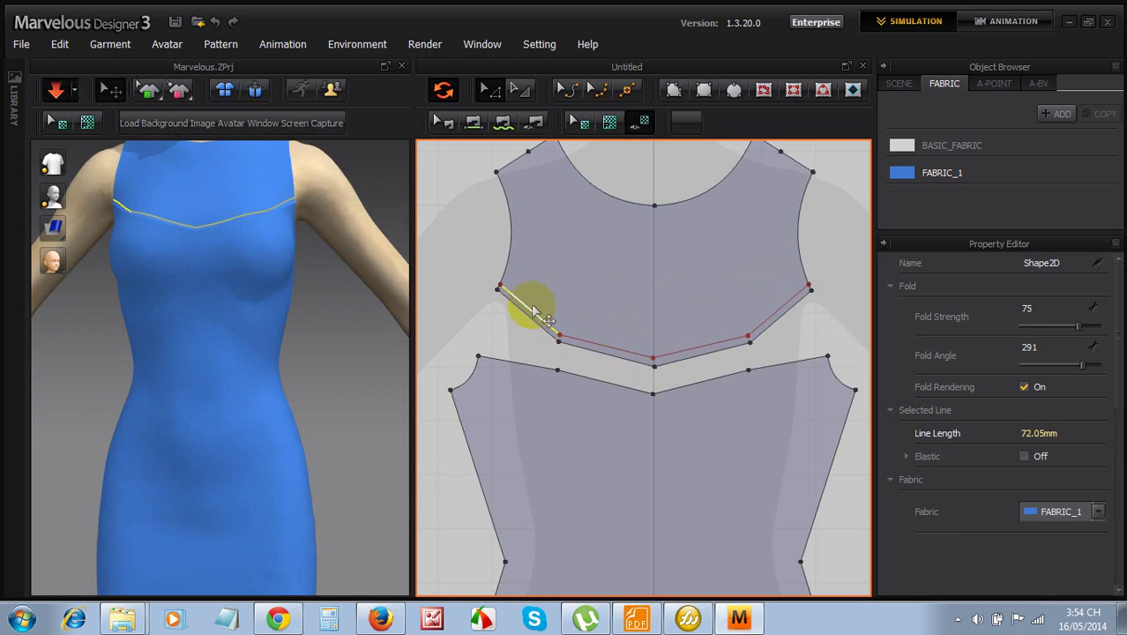
pyautogui.click(580, 341)
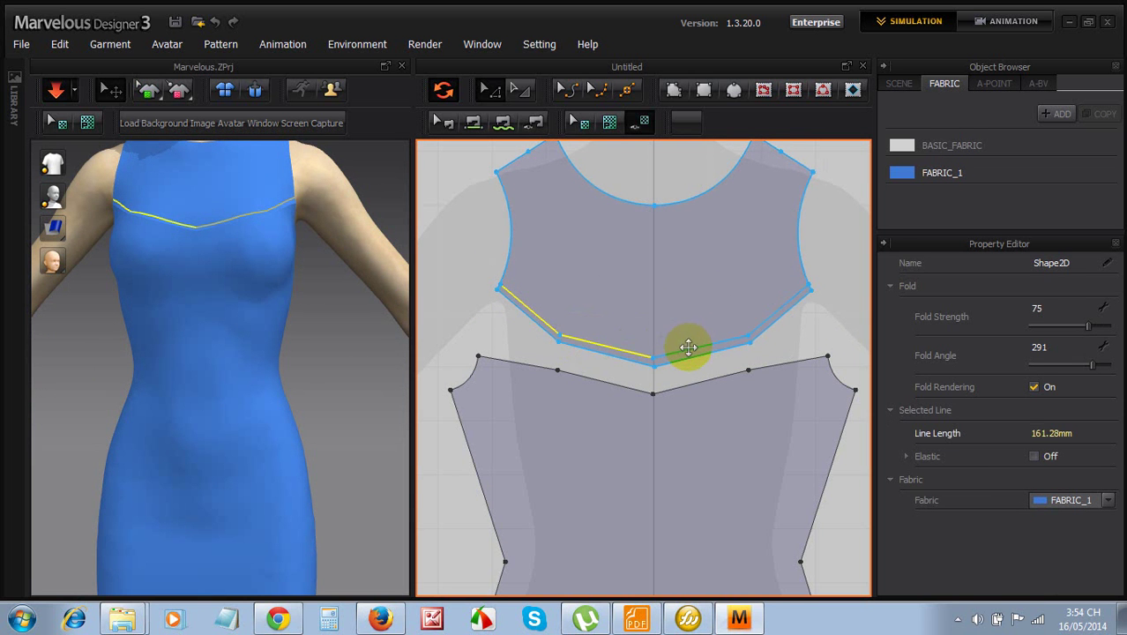
pyautogui.click(692, 349)
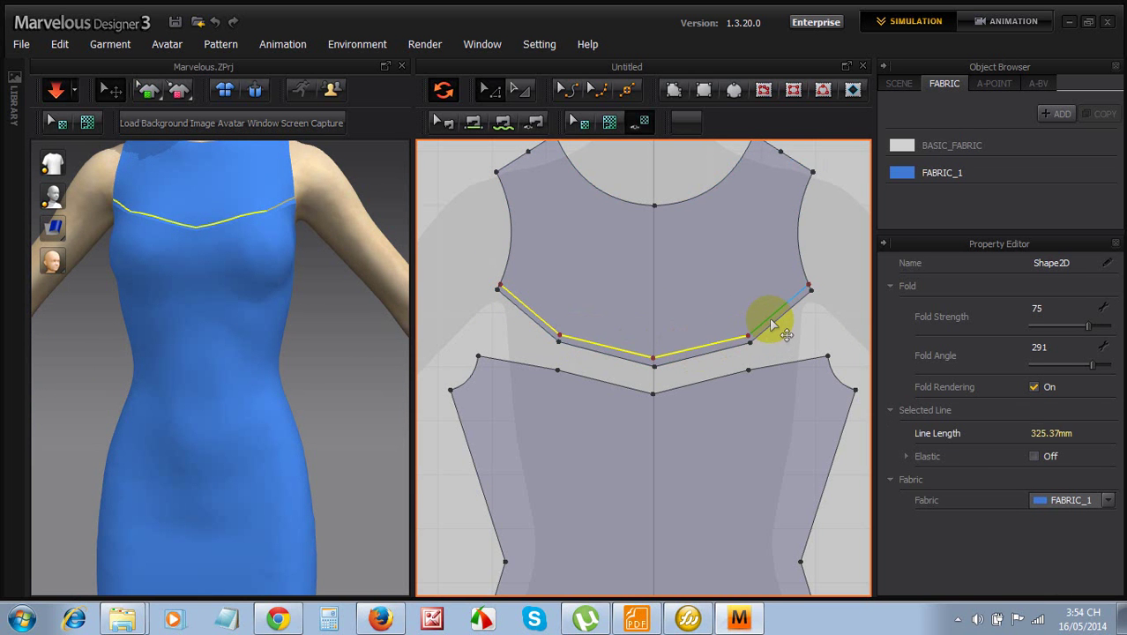
pyautogui.click(1042, 368)
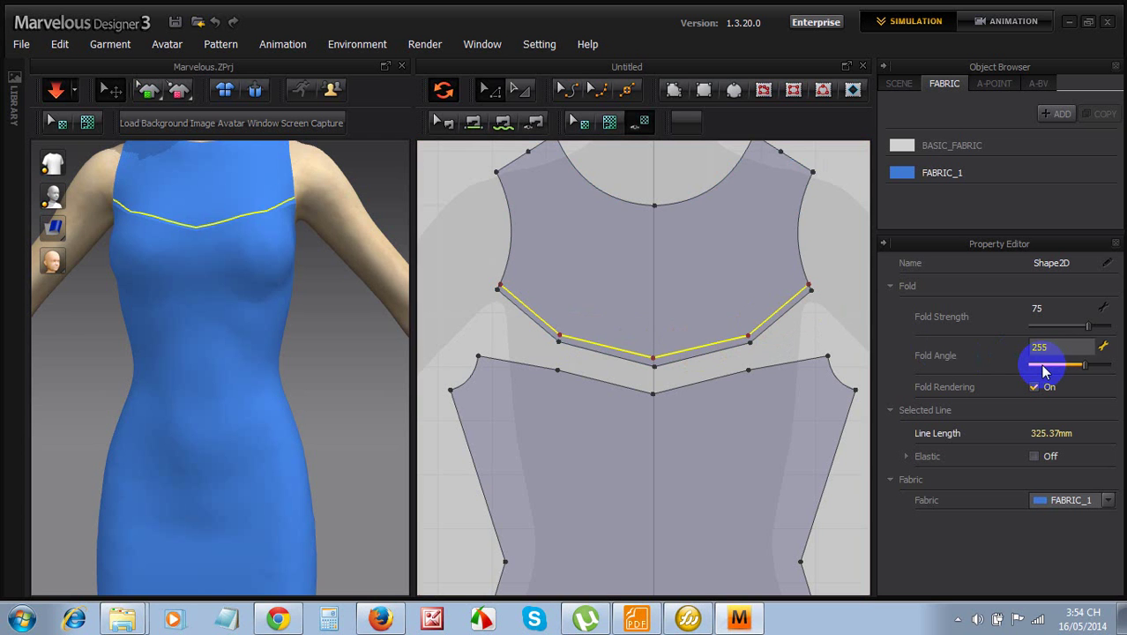
pyautogui.moveTo(1042, 370)
pyautogui.mouseDown()
pyautogui.moveTo(1082, 371)
pyautogui.moveTo(1044, 370)
pyautogui.mouseUp()
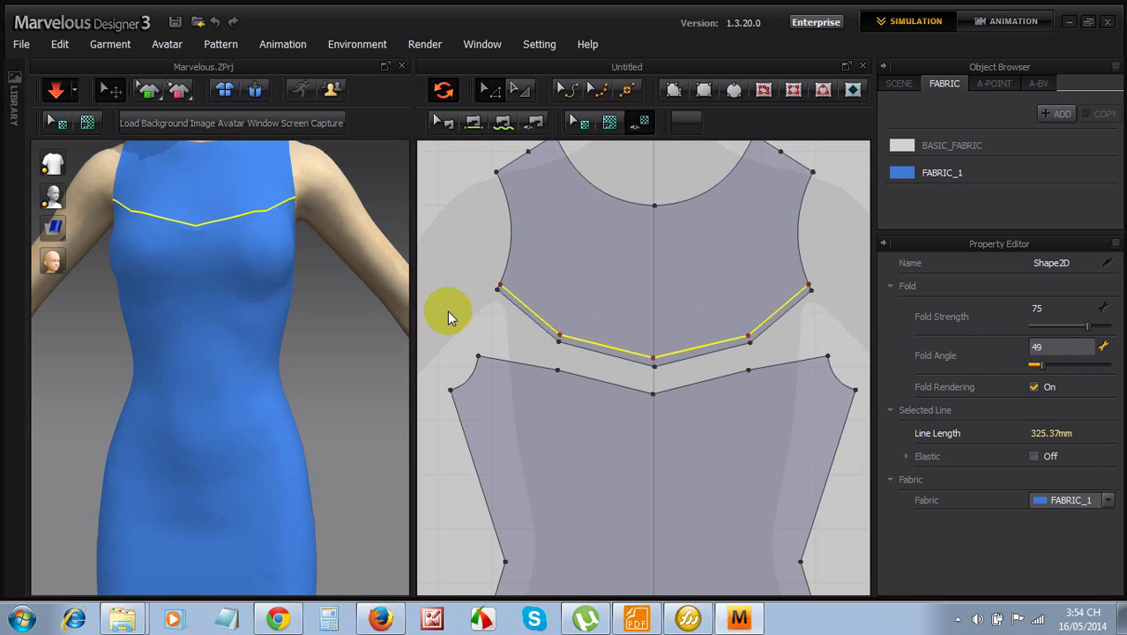
# Set the yoke internal line's fold strength to 25 and clear the selection
pyautogui.click(807, 285)
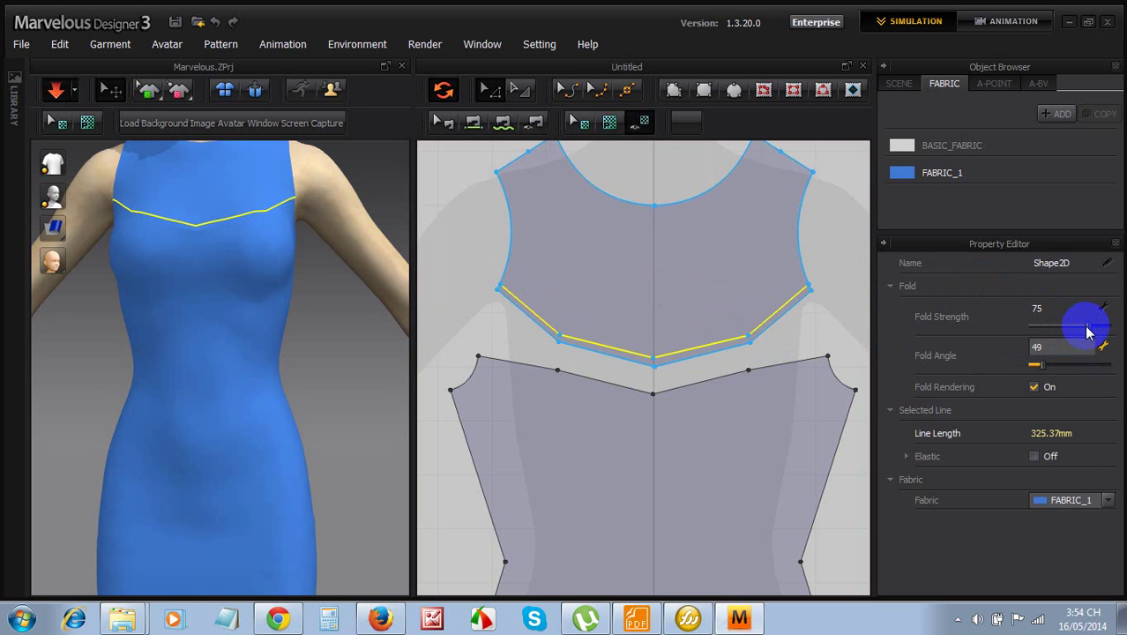
pyautogui.moveTo(1090, 328); pyautogui.dragTo(1051, 325)
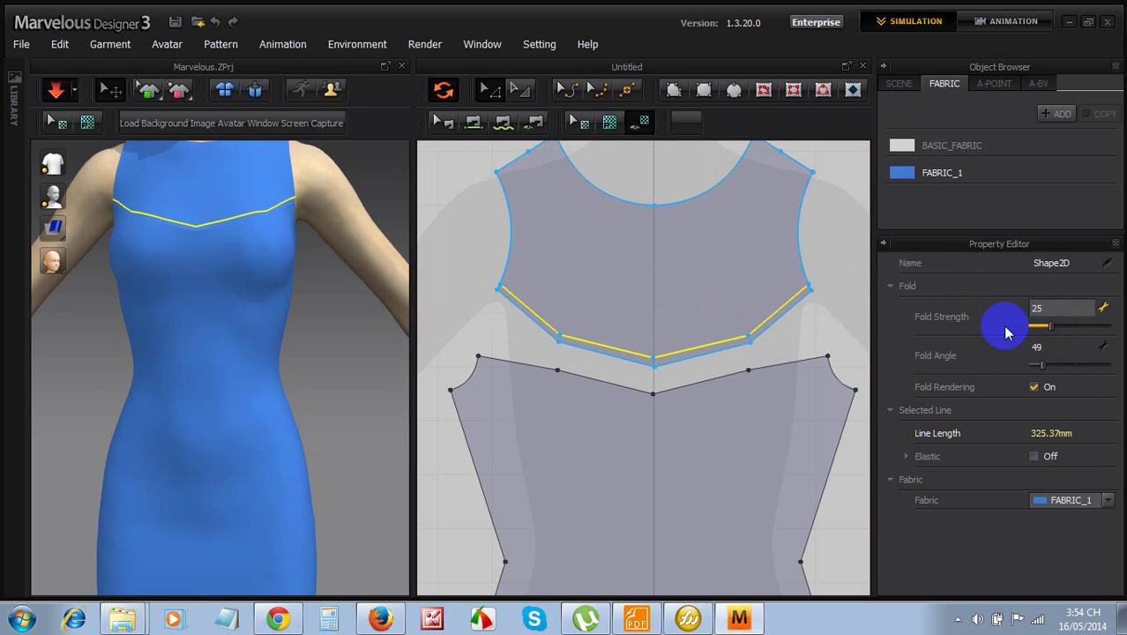
pyautogui.click(747, 357)
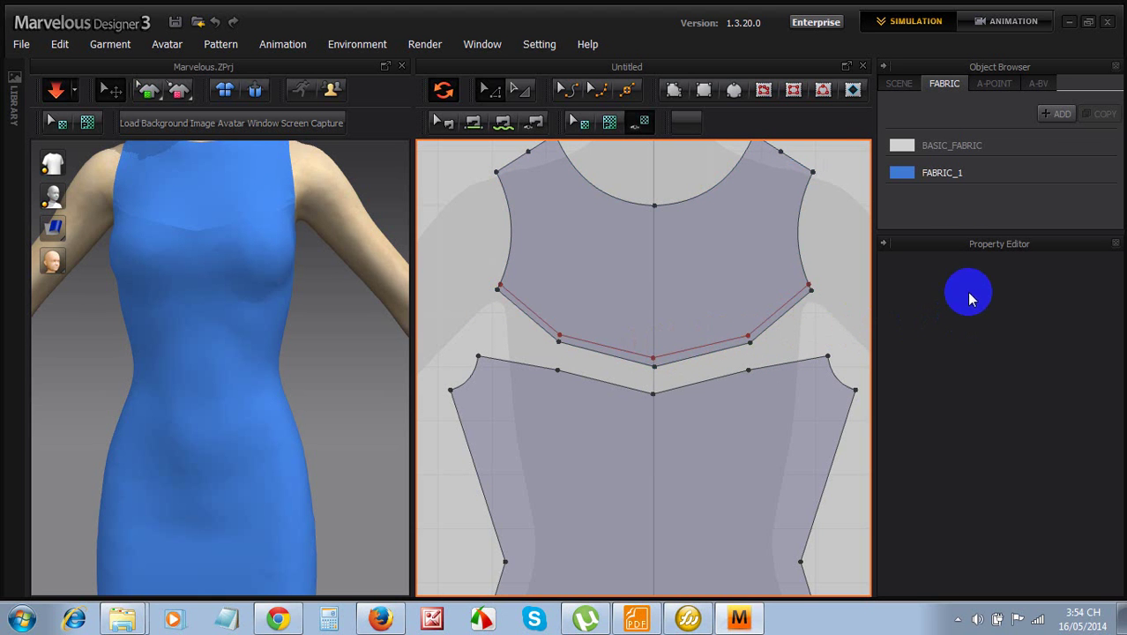
# Select one central segment of the yoke's internal line and expand its elastic settings to examine the strength, ratio and length
pyautogui.click(731, 338)
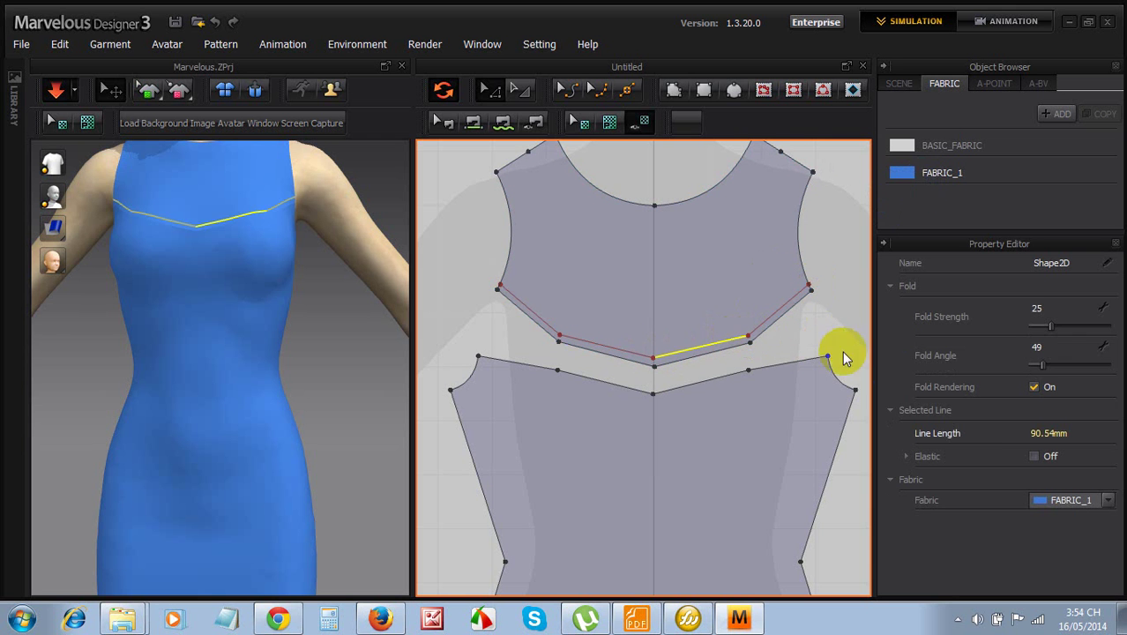
pyautogui.click(907, 457)
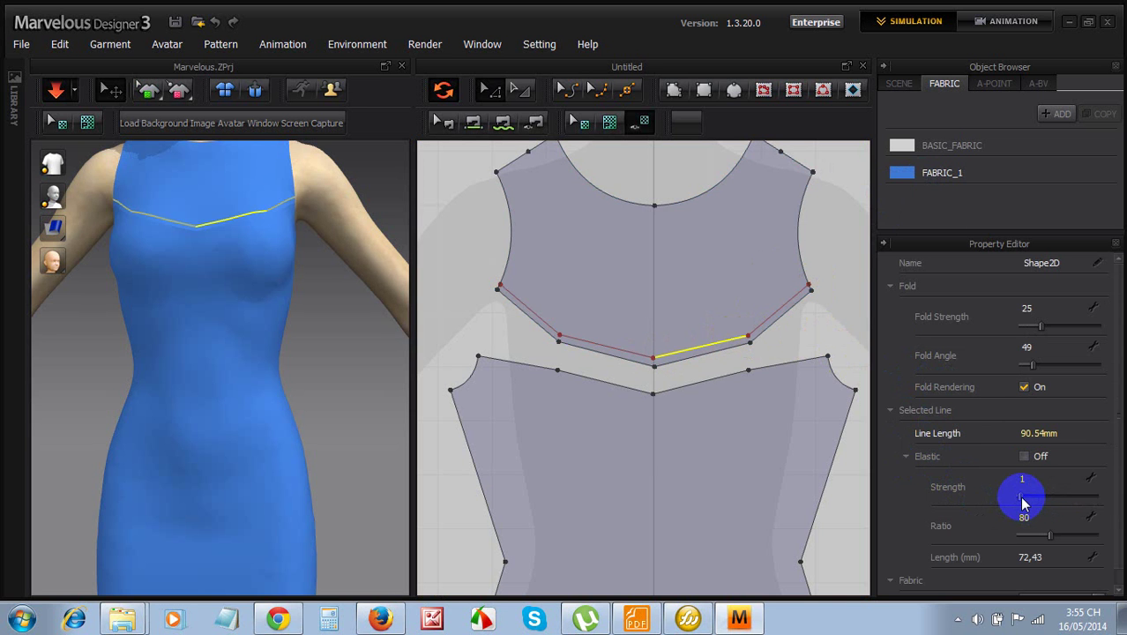
pyautogui.click(666, 277)
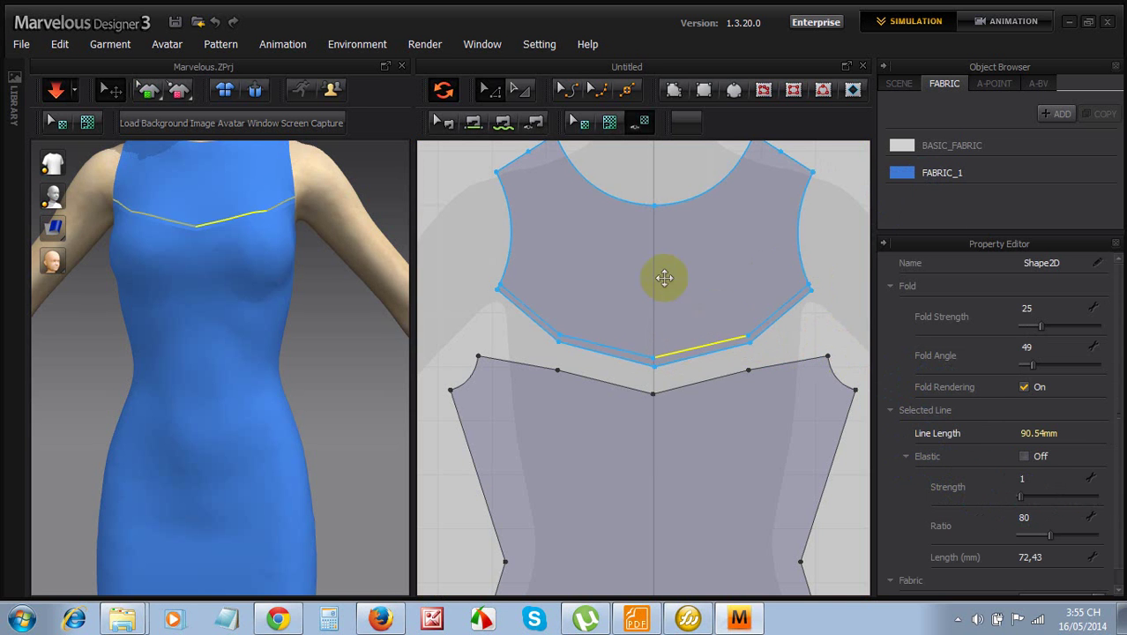
pyautogui.click(557, 91)
pyautogui.click(520, 90)
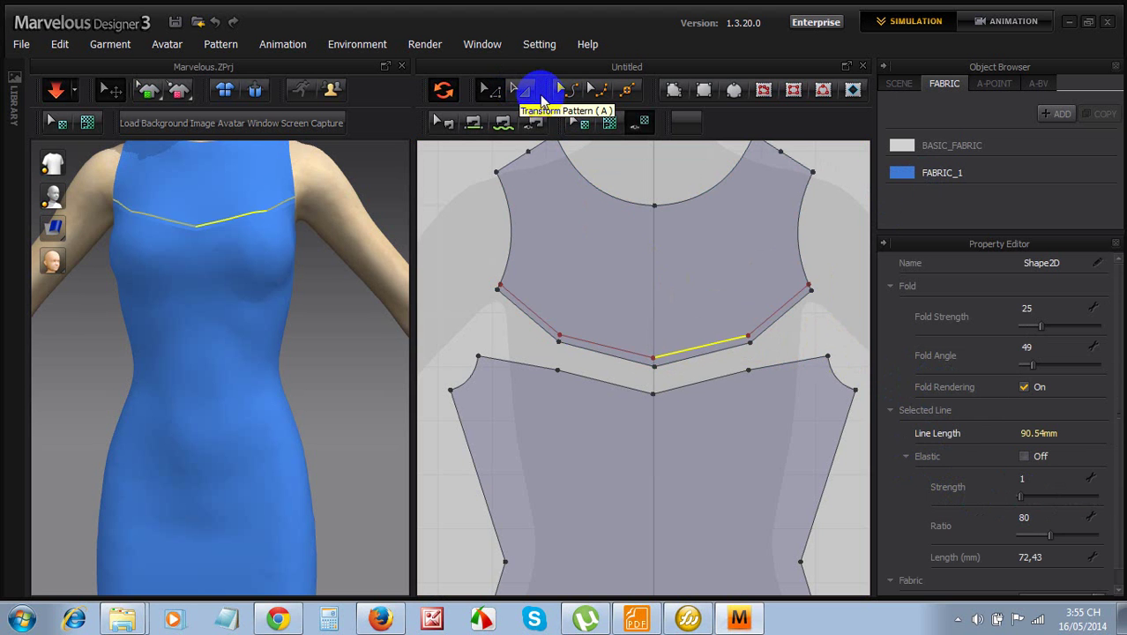
pyautogui.click(523, 90)
pyautogui.click(520, 91)
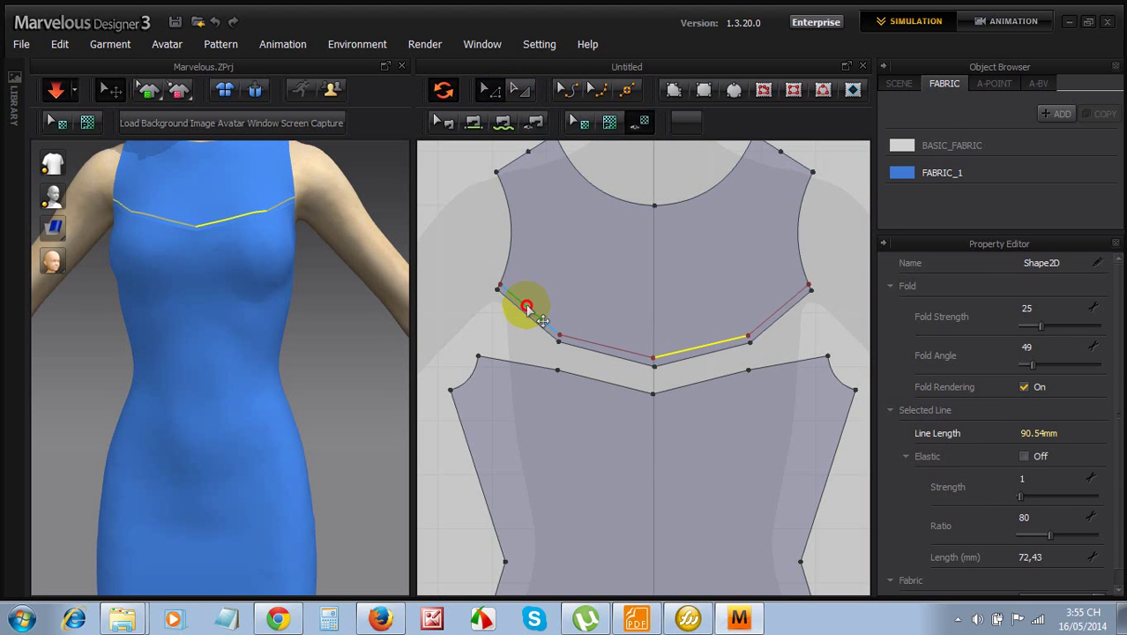
# Select all four segments of the yoke's internal line, turn on Elastic, and set fold strength 4 and fold angle 159
pyautogui.click(522, 307)
pyautogui.keyDown('shift'); pyautogui.click(600, 347); pyautogui.keyUp('shift')
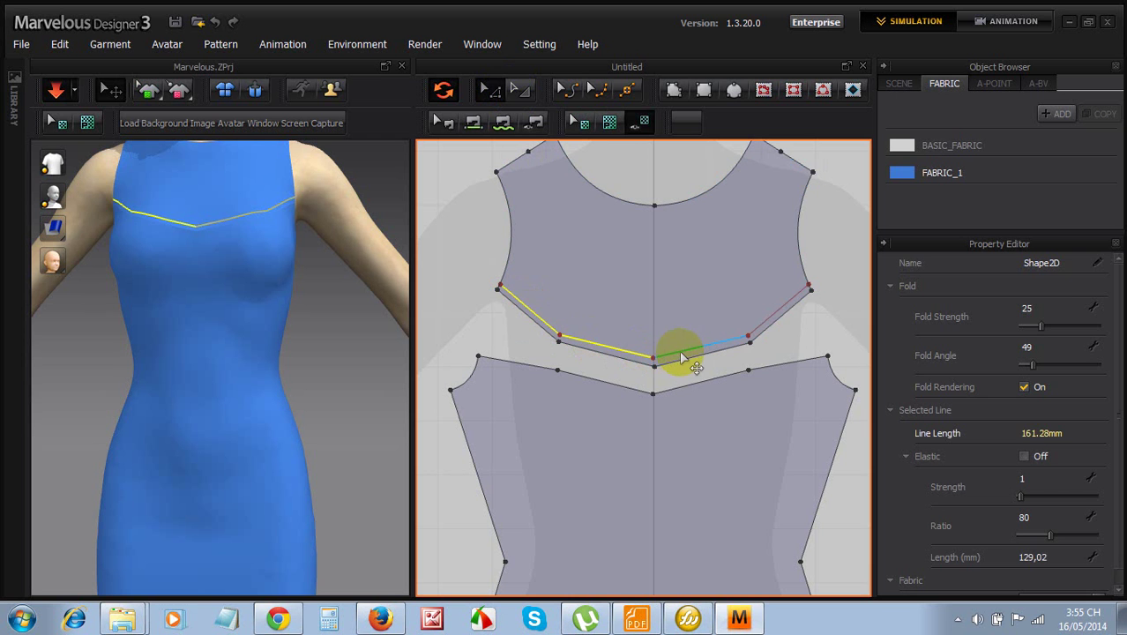
pyautogui.keyDown('shift'); pyautogui.click(686, 353); pyautogui.keyUp('shift')
pyautogui.keyDown('shift'); pyautogui.click(765, 323); pyautogui.keyUp('shift')
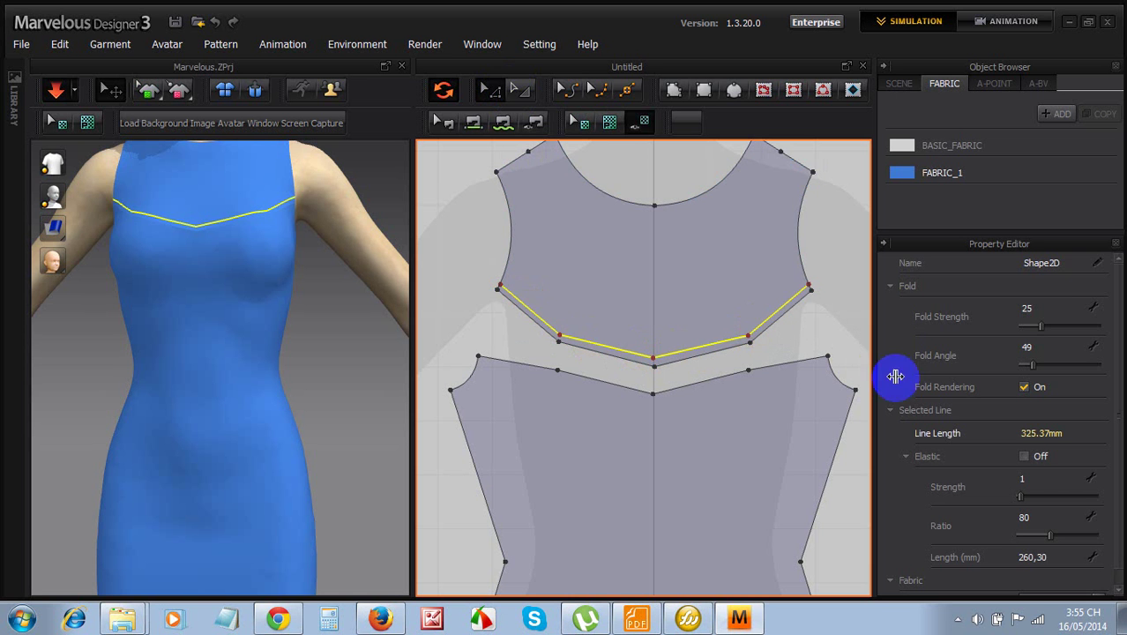
pyautogui.click(1025, 456)
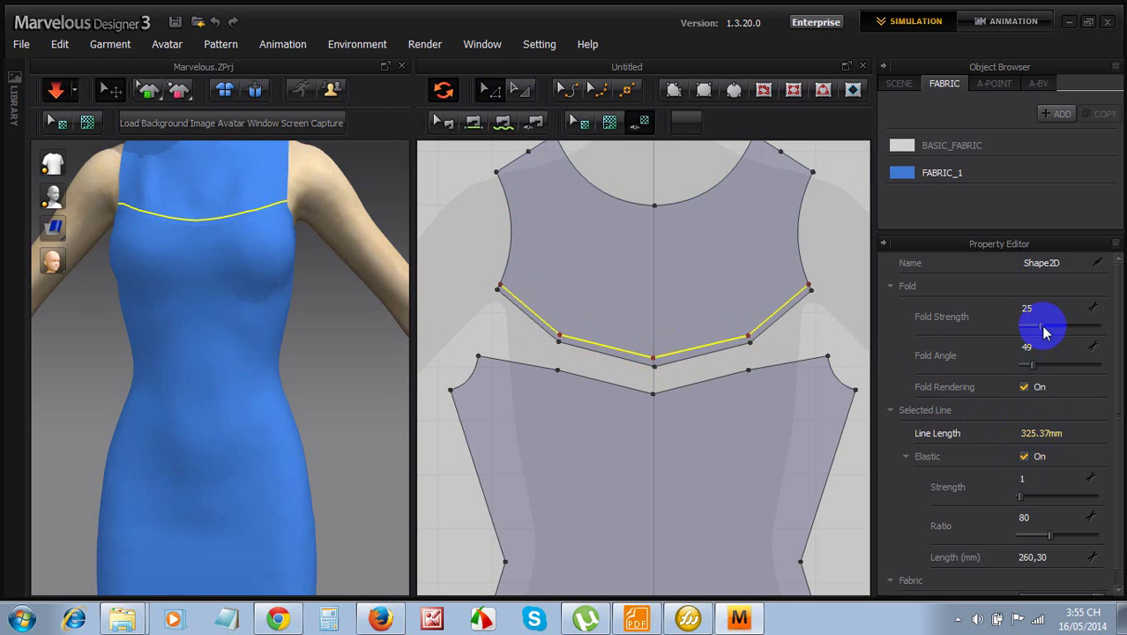
pyautogui.moveTo(1043, 327); pyautogui.dragTo(1032, 327)
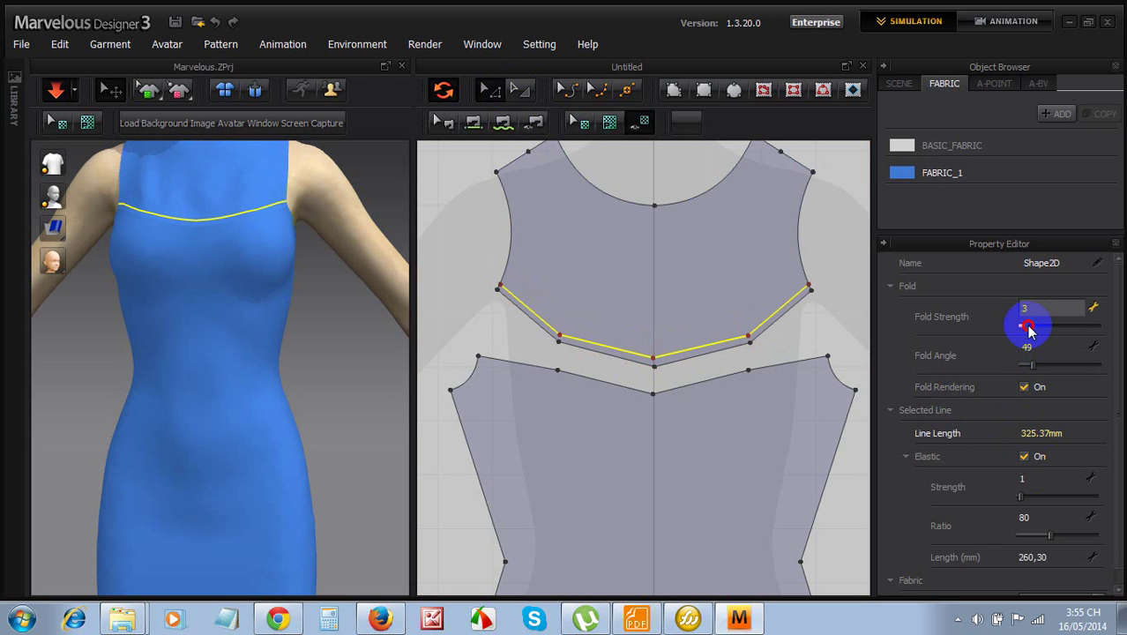
pyautogui.moveTo(1028, 328); pyautogui.dragTo(1055, 372)
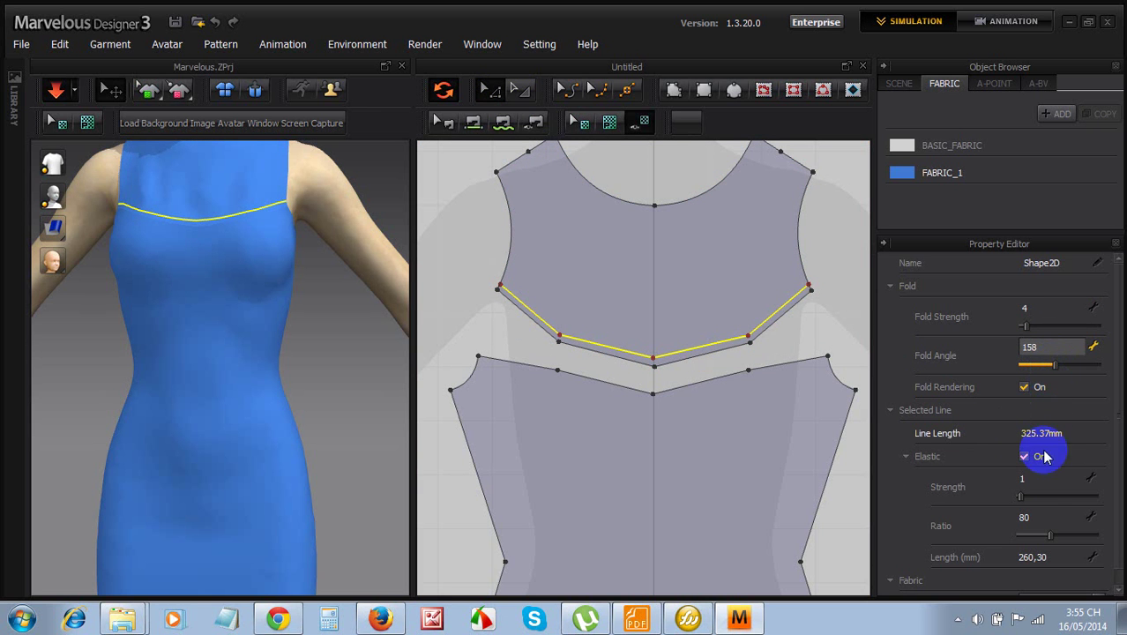
# Try a lower elastic ratio and an elastic strength of 2 on the internal line, and restore ratio 80 and strength 1
pyautogui.moveTo(1039, 532)
pyautogui.mouseDown()
pyautogui.moveTo(1072, 538)
pyautogui.moveTo(1029, 546)
pyautogui.moveTo(1038, 534)
pyautogui.mouseUp()
pyautogui.doubleClick(1025, 517)
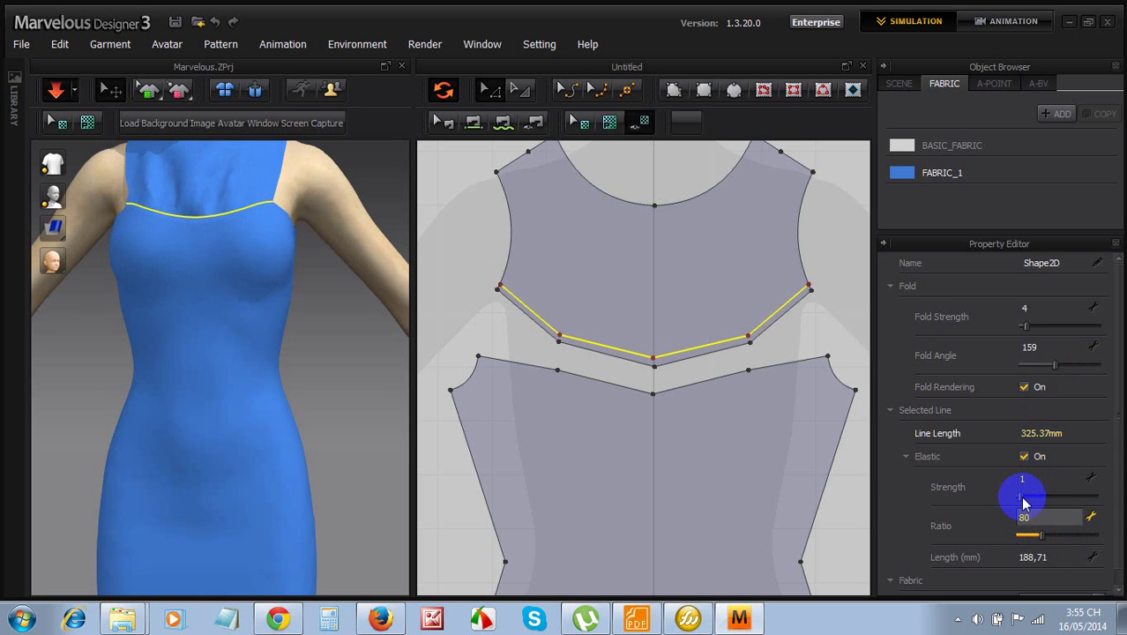
pyautogui.press('Return')
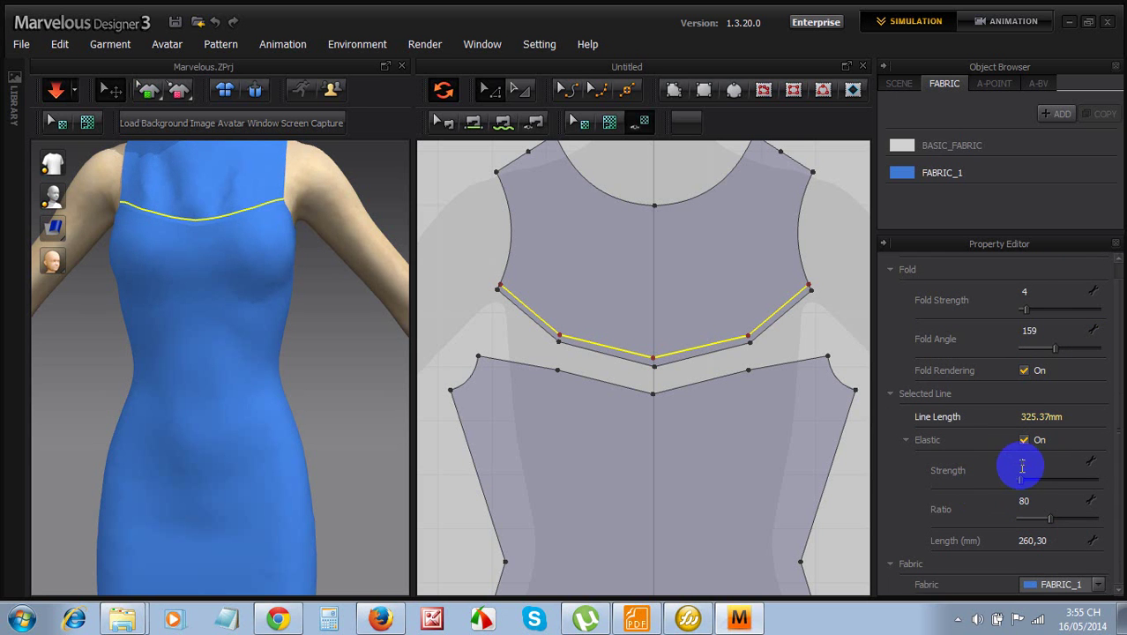
pyautogui.click(1021, 482)
pyautogui.moveTo(1021, 483)
pyautogui.mouseDown()
pyautogui.moveTo(1035, 489)
pyautogui.moveTo(1018, 471)
pyautogui.mouseUp()
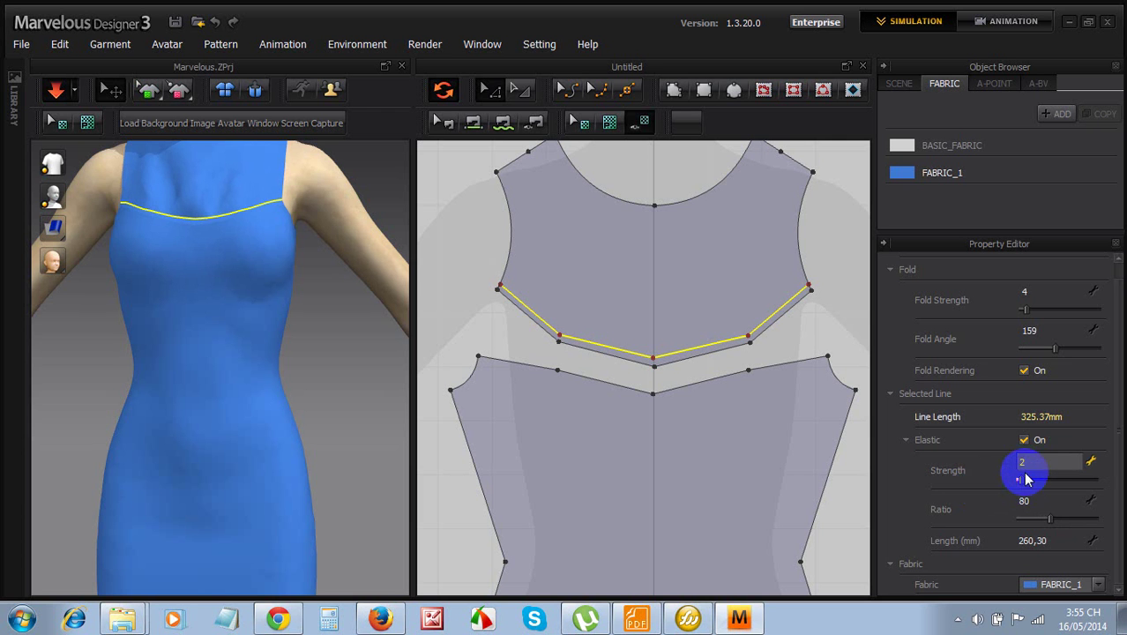
pyautogui.click(1026, 460)
pyautogui.write('1')
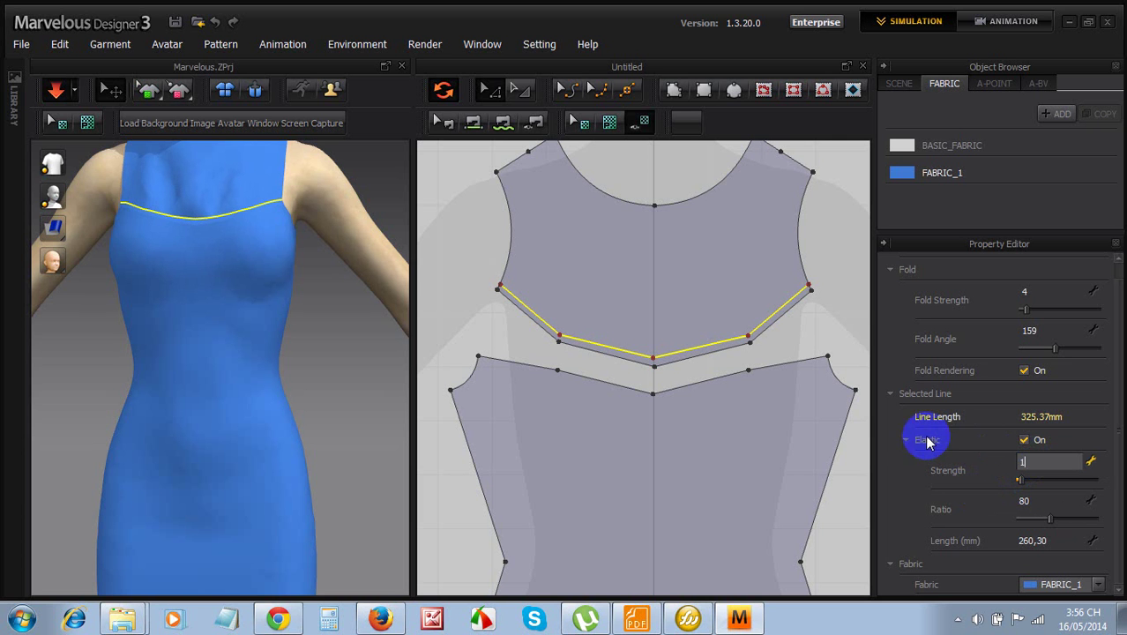
pyautogui.press('Return')
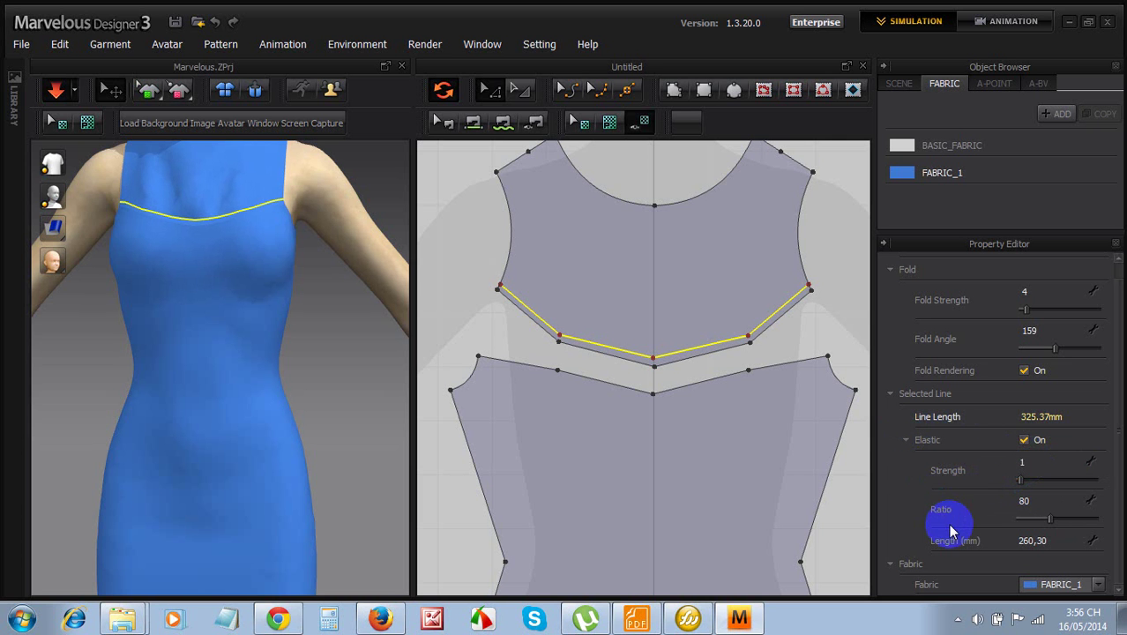
# Turn off Elastic for the yoke's internal line and clear the selection
pyautogui.click(1023, 439)
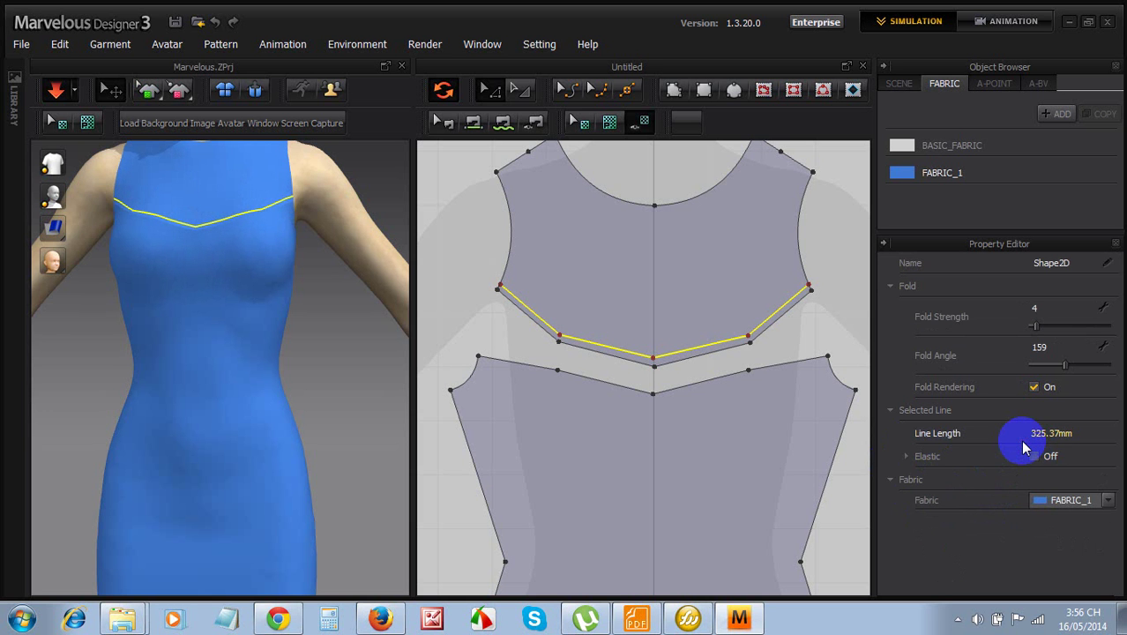
pyautogui.click(1034, 387)
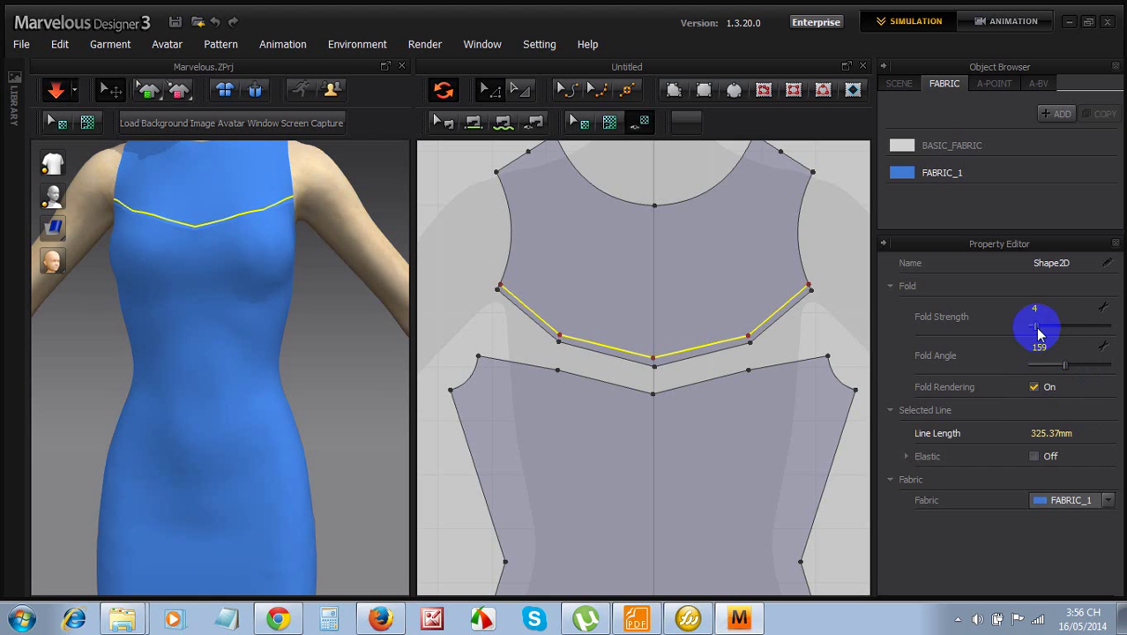
pyautogui.click(445, 319)
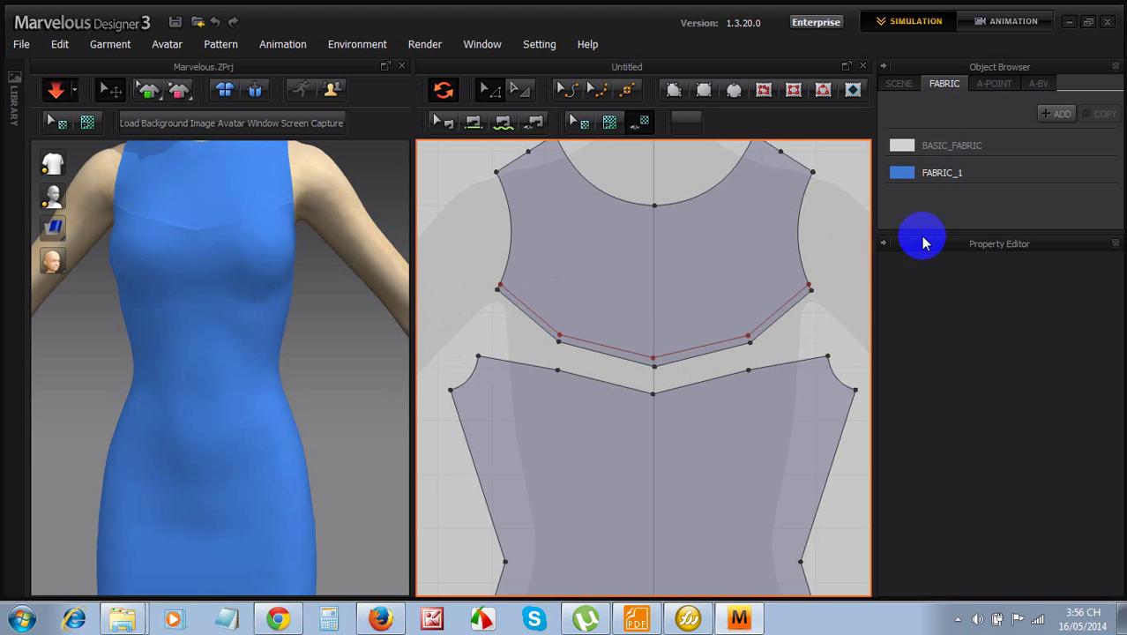
# Apply the D_Cotton_CLO_v2 physical property preset to FABRIC_1 and clear the selection
pyautogui.click(942, 172)
pyautogui.click(942, 173)
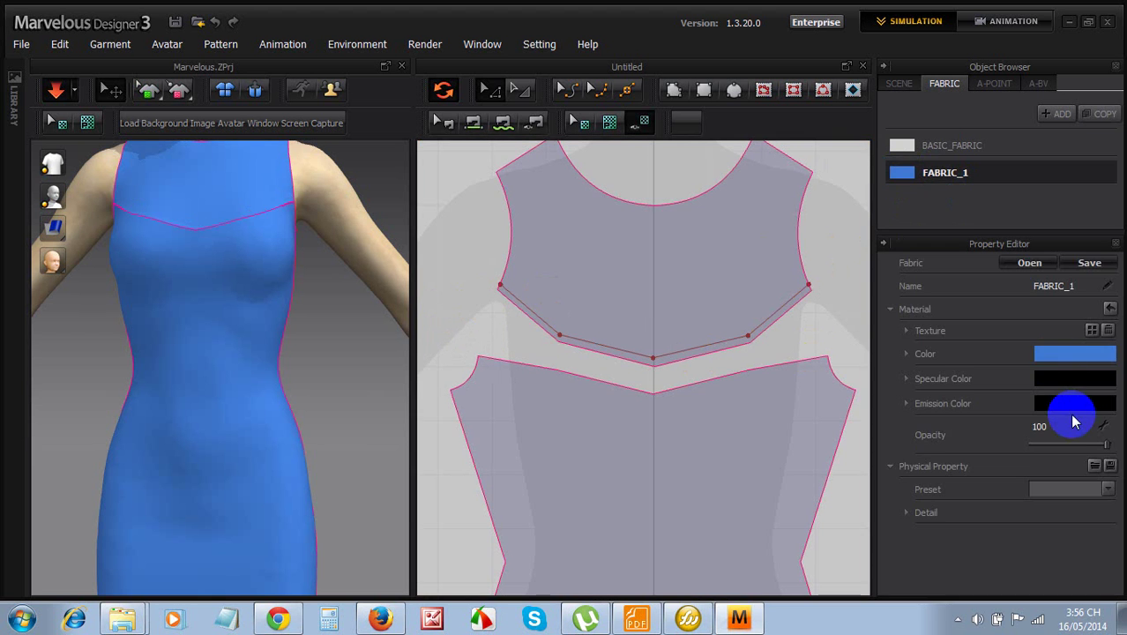
pyautogui.click(1068, 490)
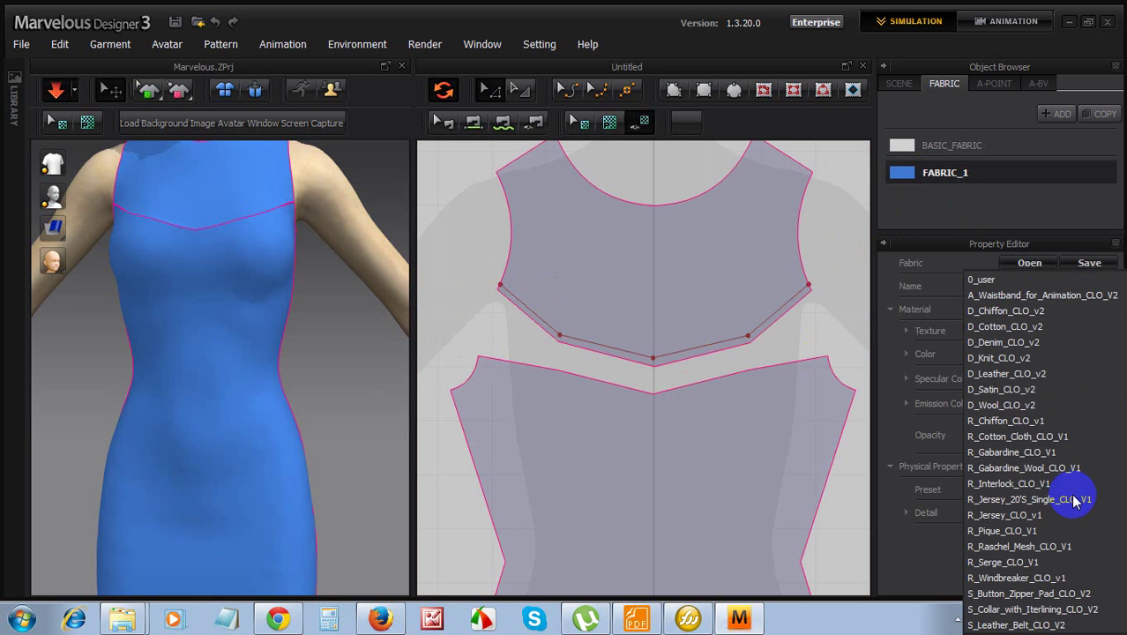
pyautogui.click(1003, 327)
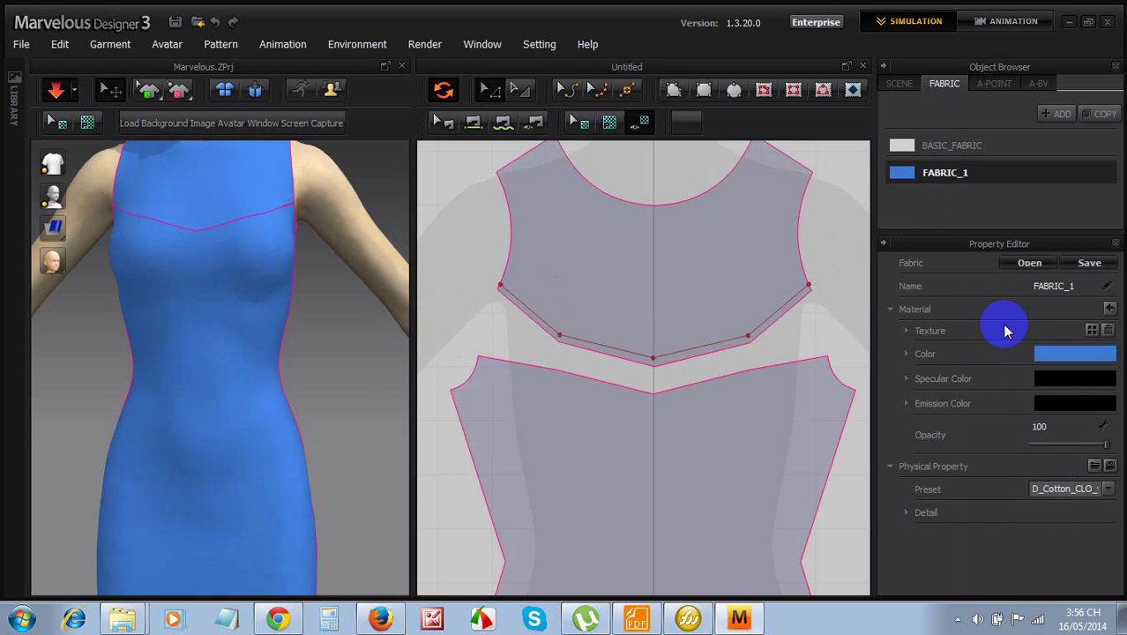
pyautogui.click(839, 333)
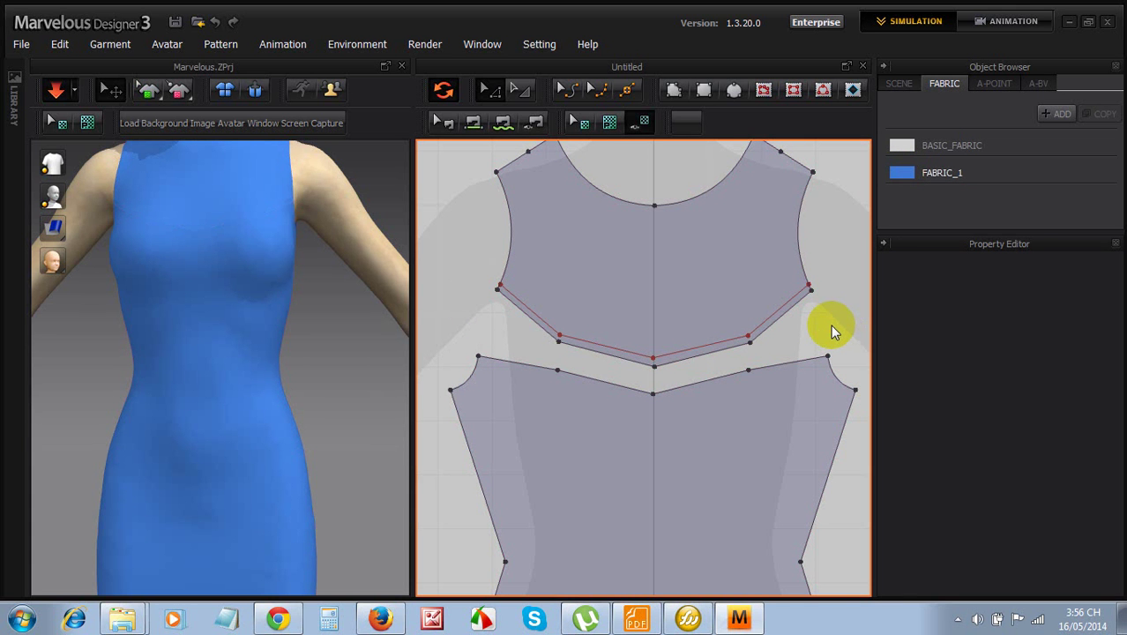
# Set the fold strength of all four segments of the yoke's internal line to 47 and clear the selection
pyautogui.click(770, 323)
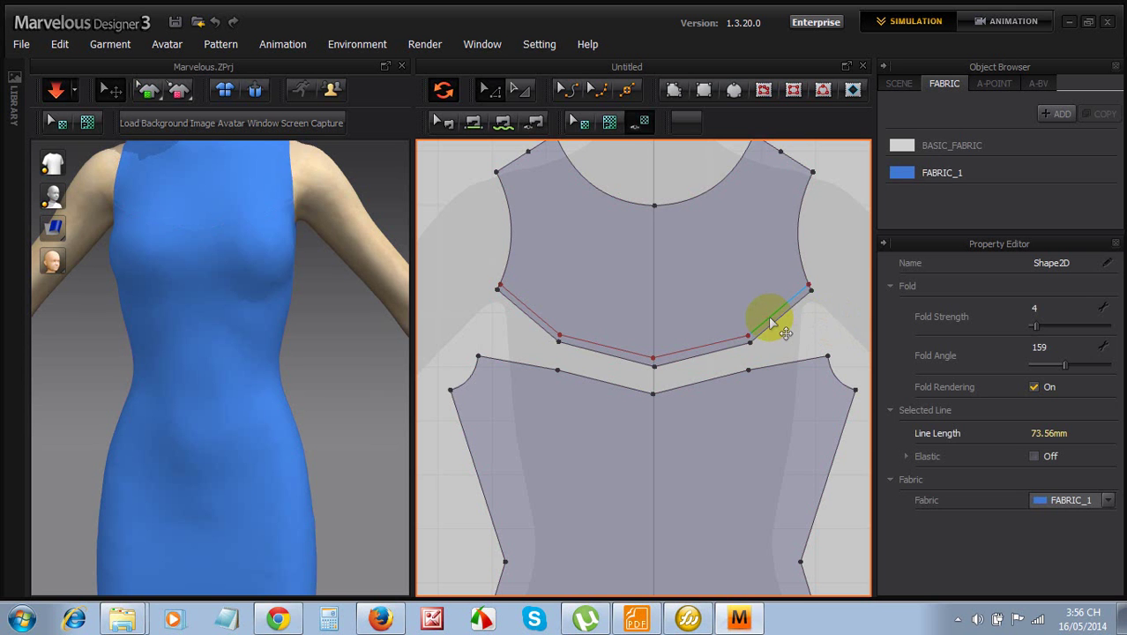
pyautogui.keyDown('shift'); pyautogui.click(724, 342); pyautogui.keyUp('shift')
pyautogui.keyDown('shift'); pyautogui.click(611, 350); pyautogui.keyUp('shift')
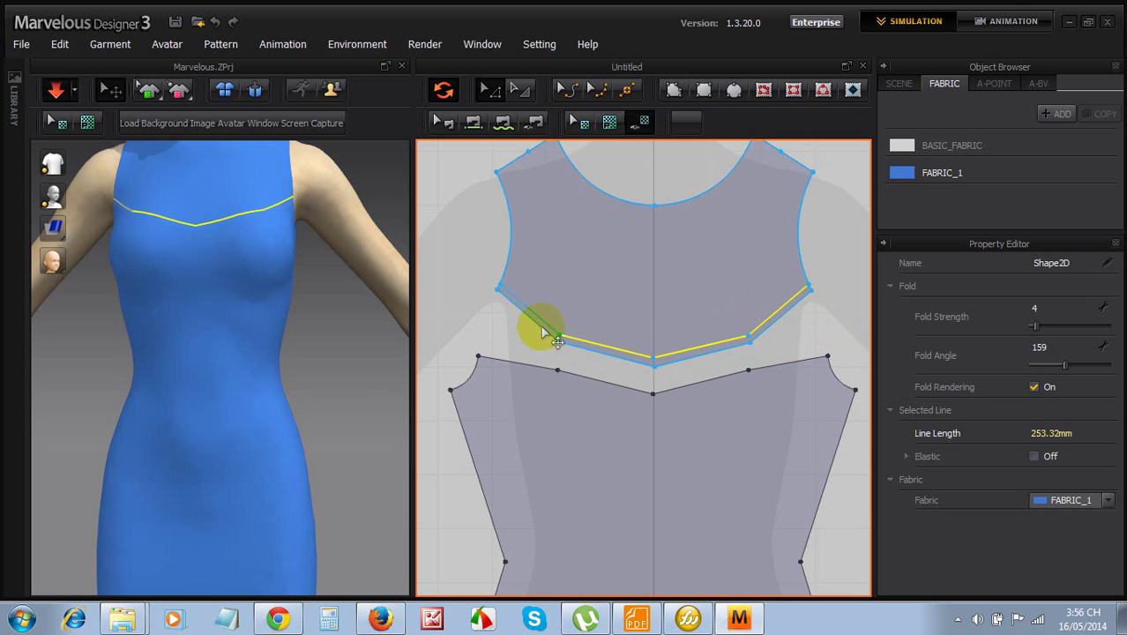
pyautogui.keyDown('shift'); pyautogui.click(542, 330); pyautogui.keyUp('shift')
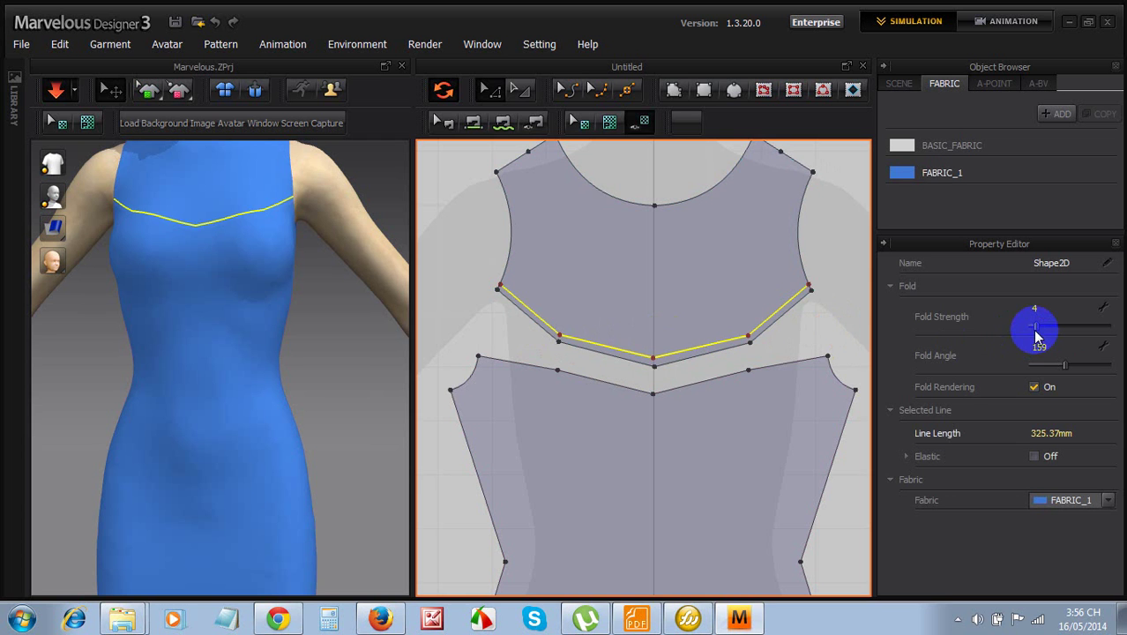
pyautogui.moveTo(1030, 326); pyautogui.dragTo(1073, 329)
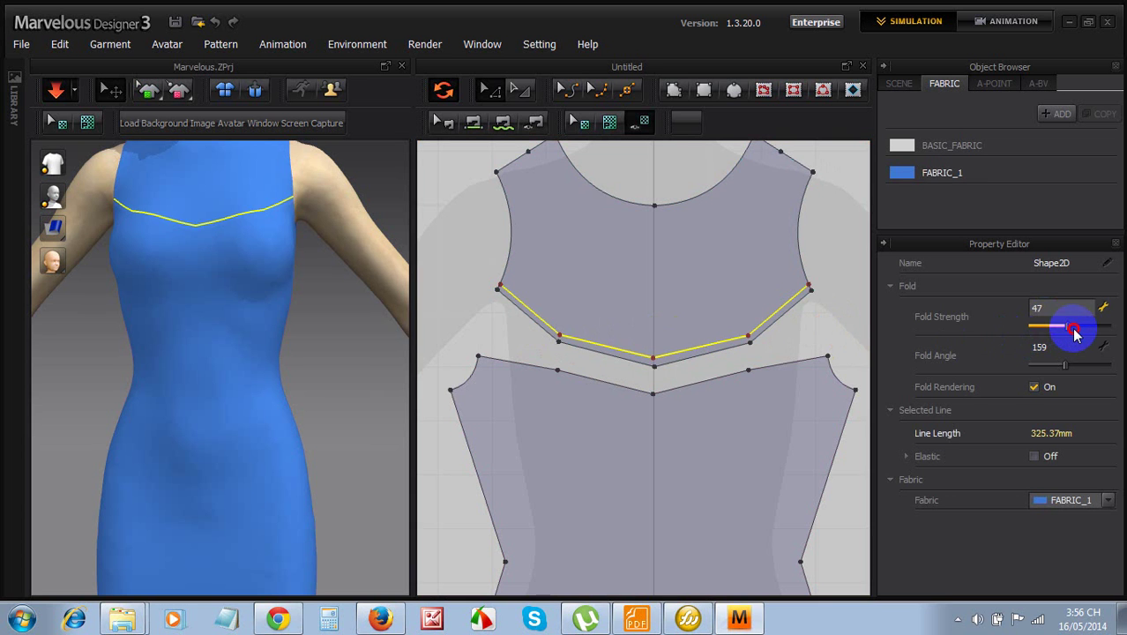
pyautogui.click(817, 334)
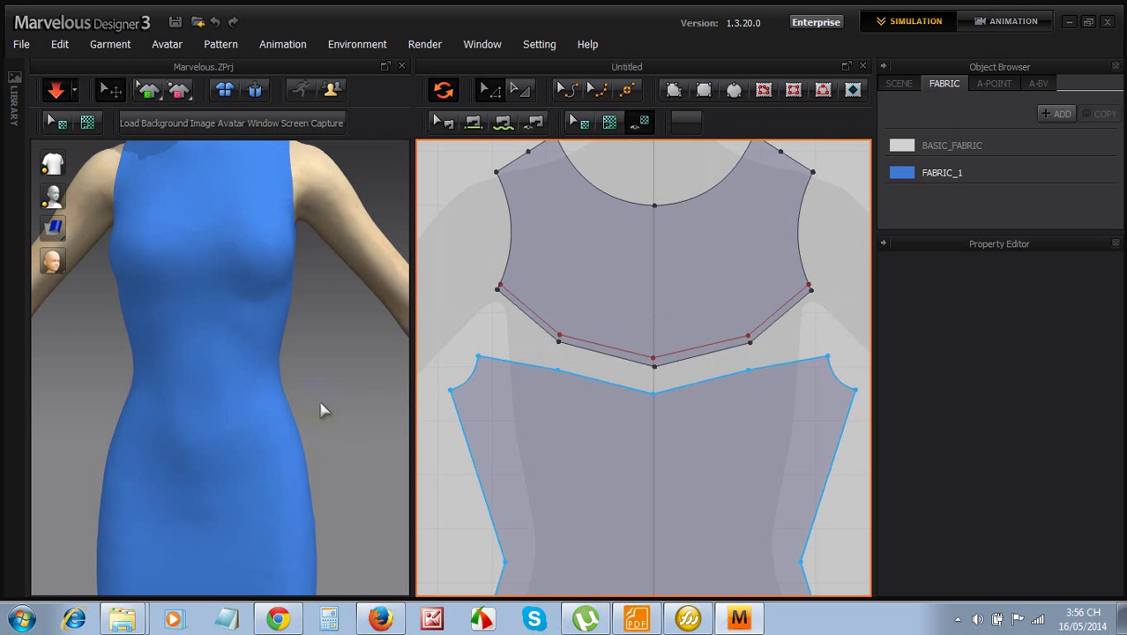
pyautogui.click(595, 353)
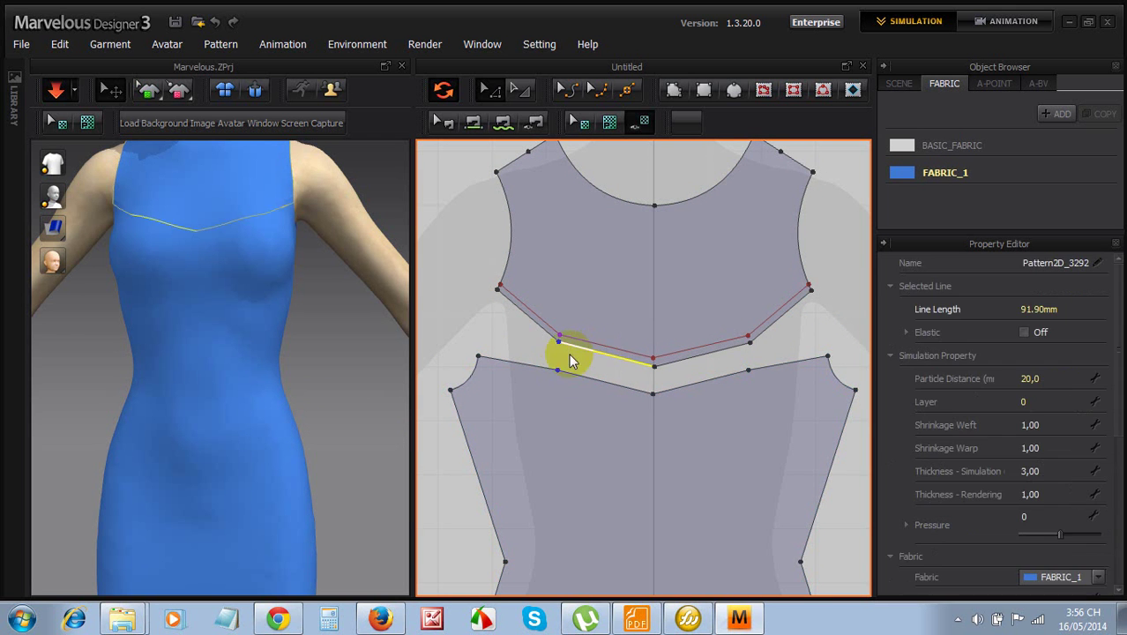
pyautogui.click(333, 326)
pyautogui.rightClick(333, 326)
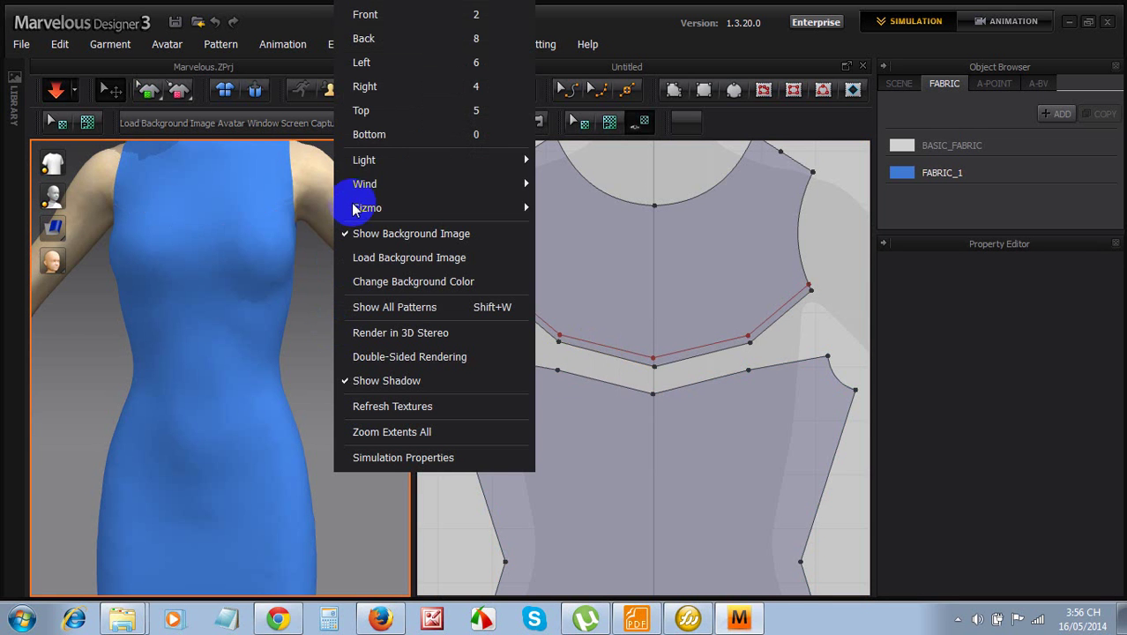
pyautogui.moveTo(357, 201)
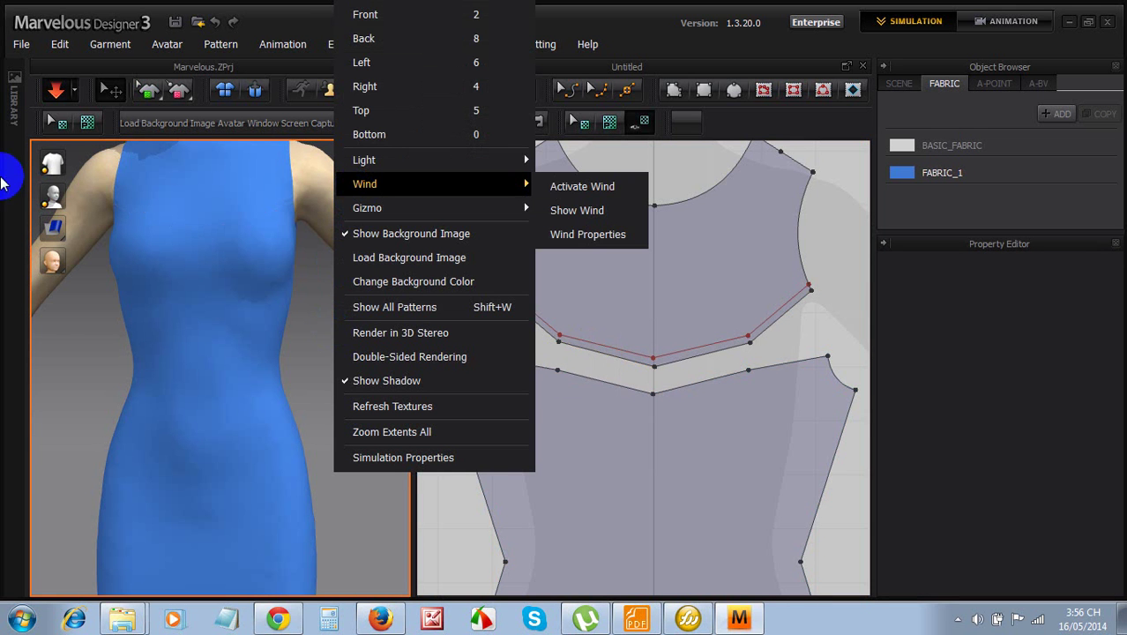
pyautogui.click(53, 164)
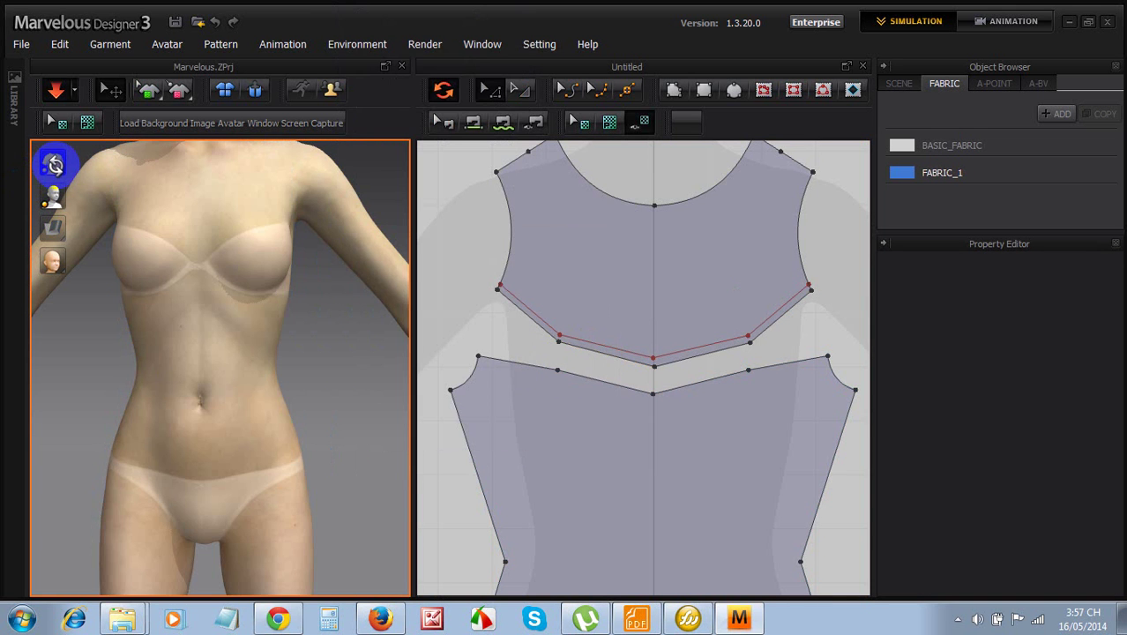
pyautogui.click(53, 164)
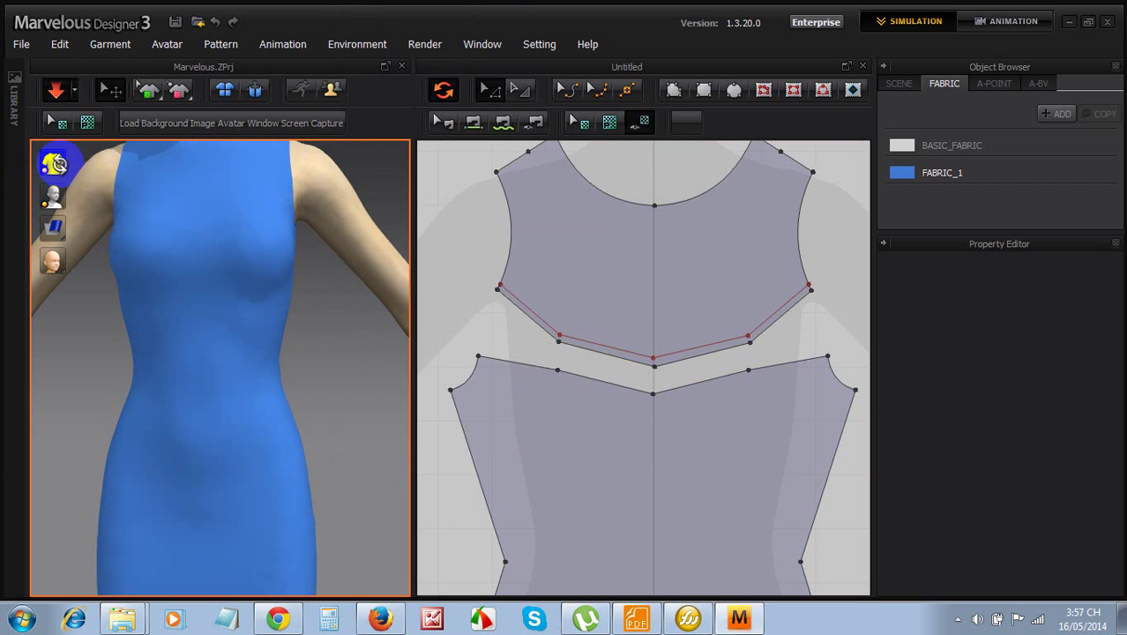
# Turn on the display of seam lines on the 3D garment
pyautogui.moveTo(52, 164)
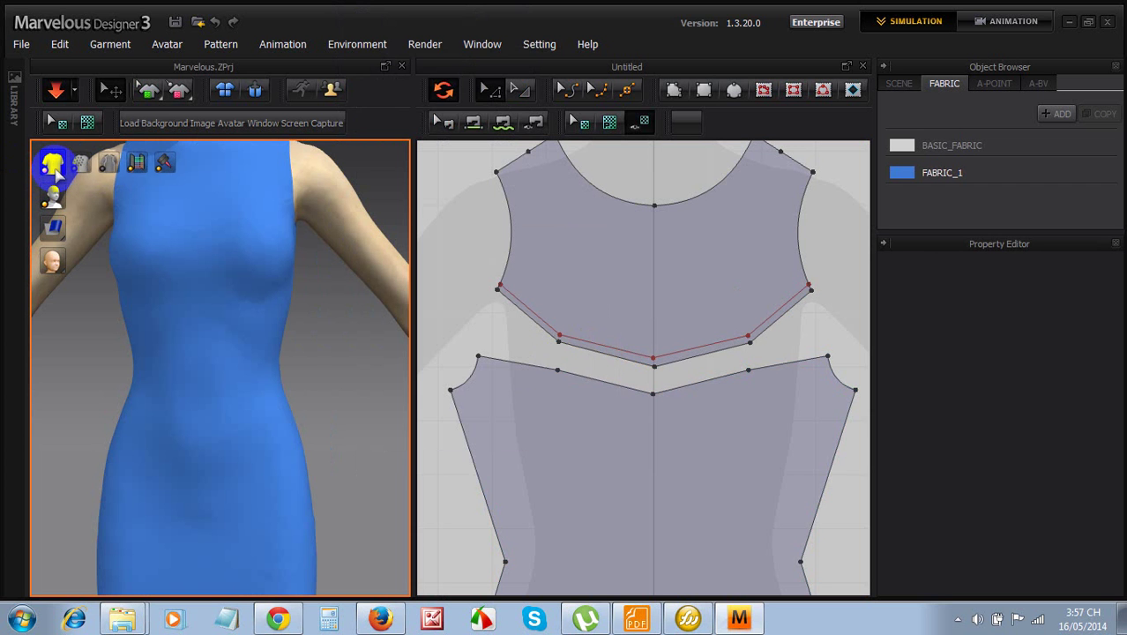
pyautogui.click(109, 167)
pyautogui.click(91, 251)
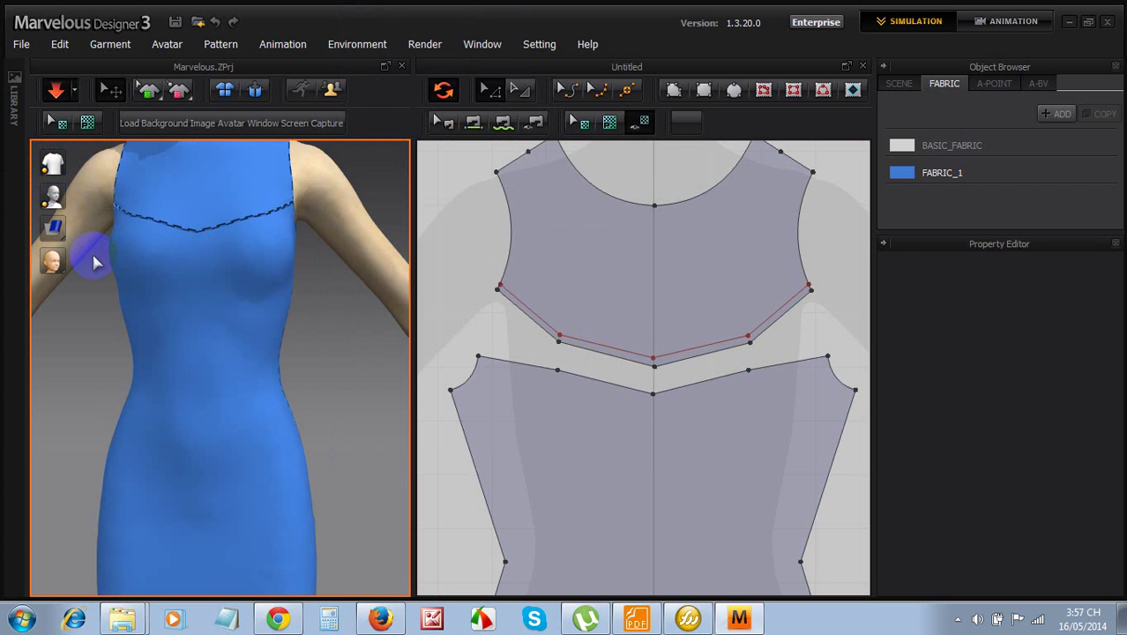
# Examine the full dress on the avatar from front and back, and its yoke, front and back pattern pieces in 2D
pyautogui.scroll(-3, 283, 366)
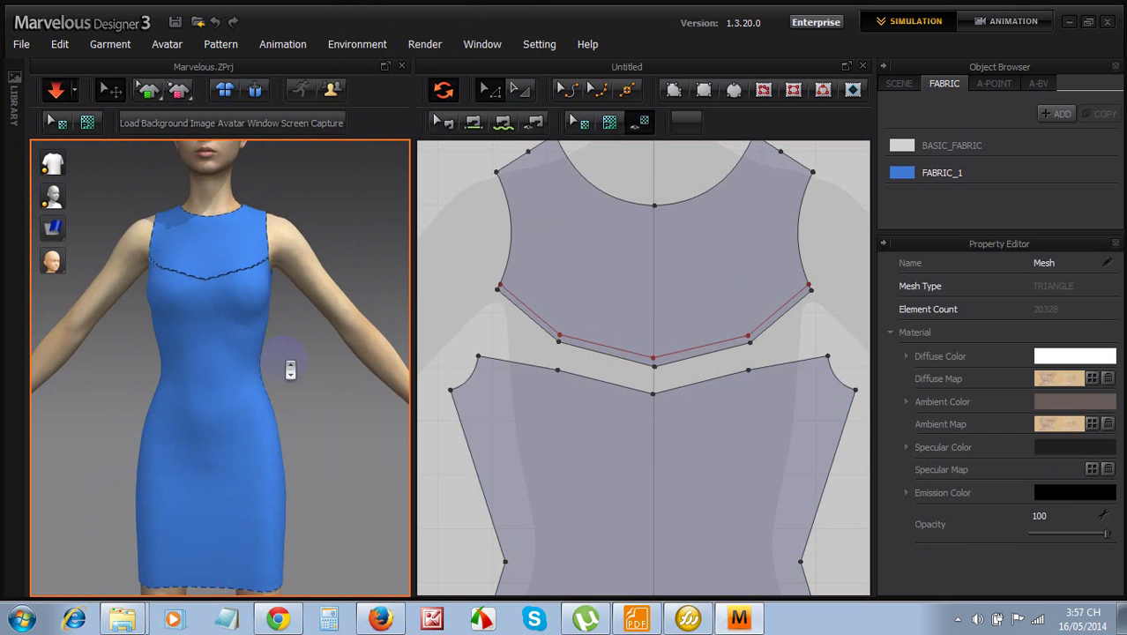
pyautogui.scroll(-2, 290, 370)
pyautogui.scroll(-1, 290, 370)
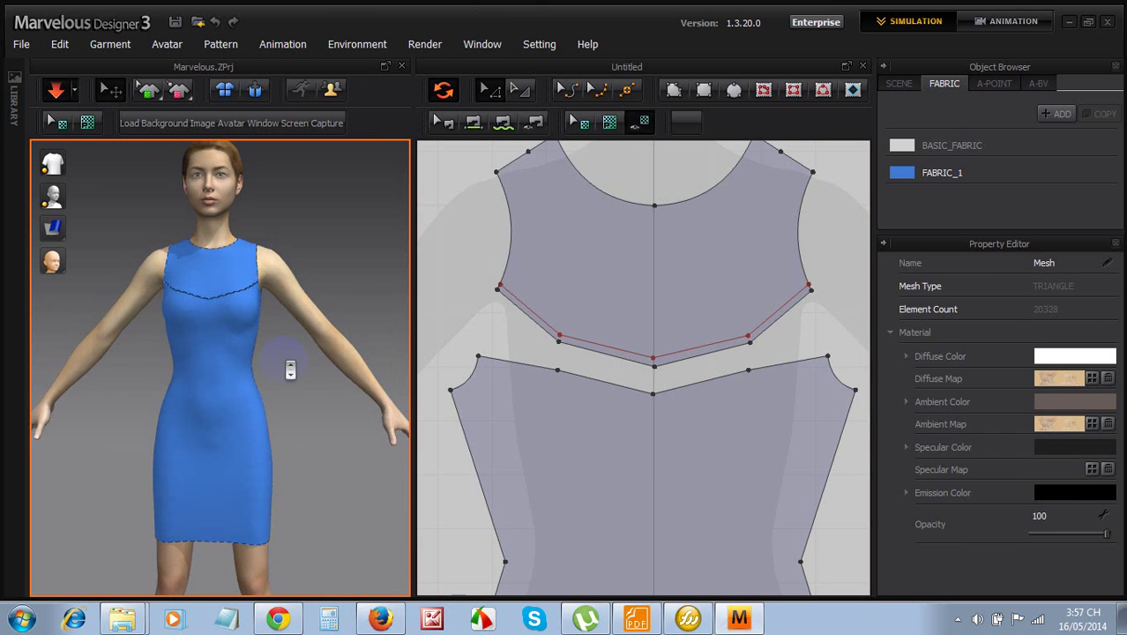
pyautogui.click(301, 385)
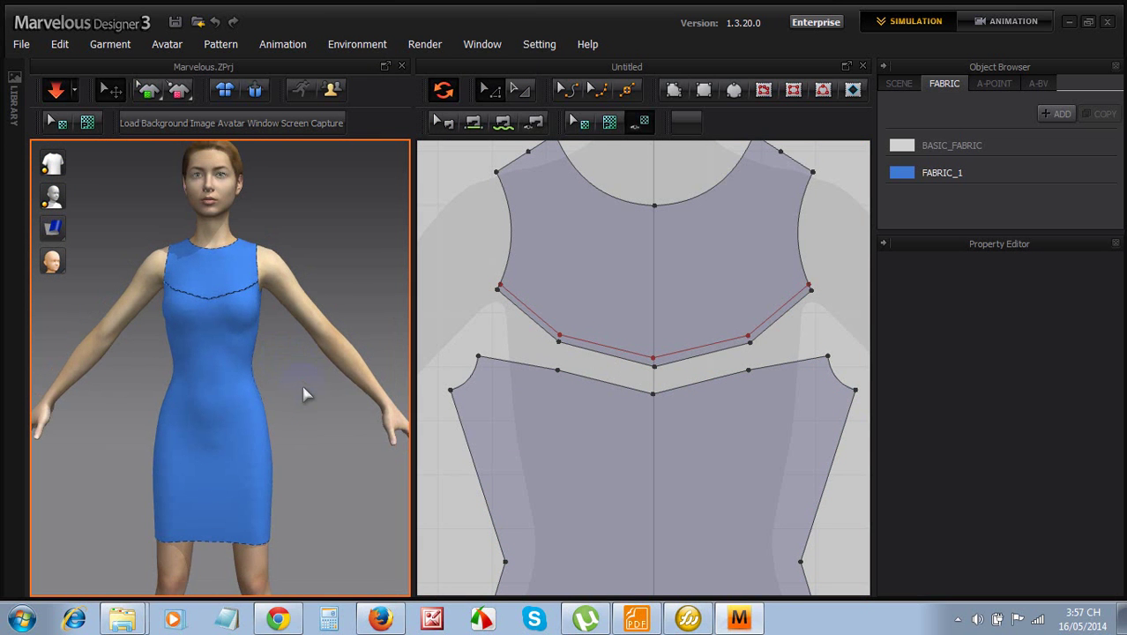
pyautogui.scroll(-1, 309, 396)
pyautogui.moveTo(304, 393); pyautogui.dragTo(150, 377, button='right')
pyautogui.moveTo(297, 368); pyautogui.dragTo(215, 359, button='right')
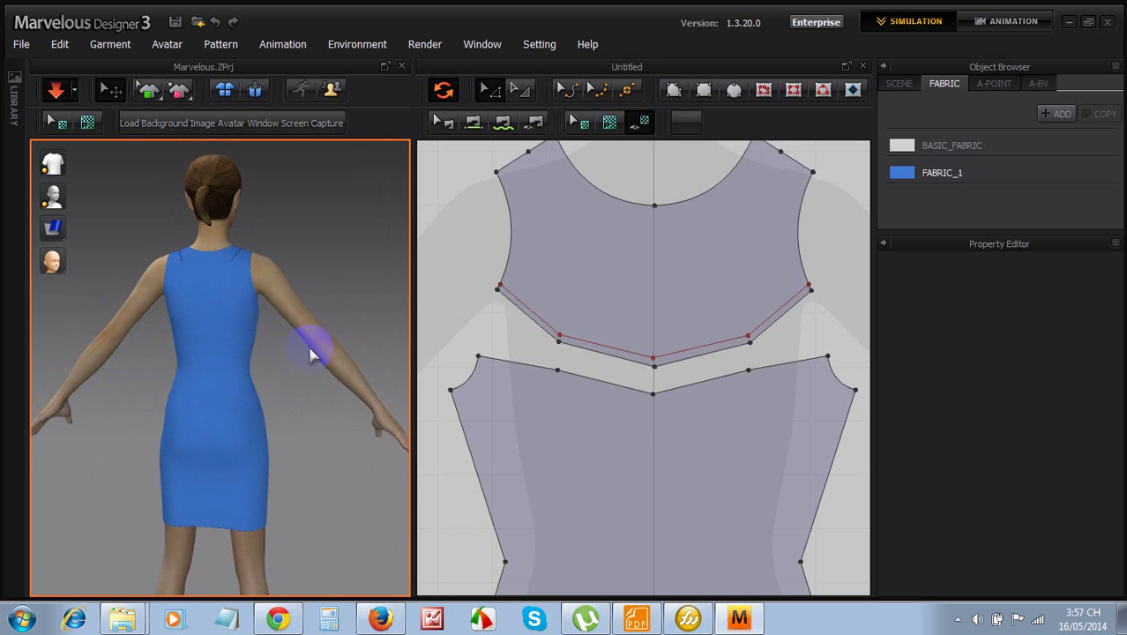
pyautogui.moveTo(312, 352); pyautogui.dragTo(191, 345, button='right')
pyautogui.click(561, 335)
pyautogui.scroll(5, 564, 331)
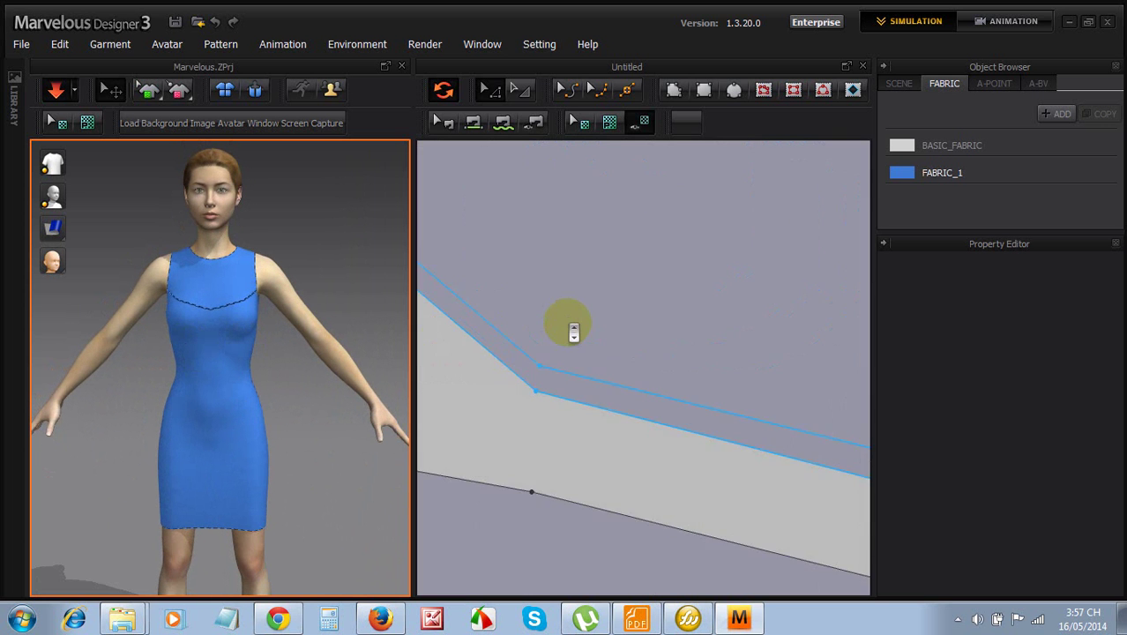
pyautogui.scroll(-8, 573, 327)
pyautogui.scroll(-5, 577, 323)
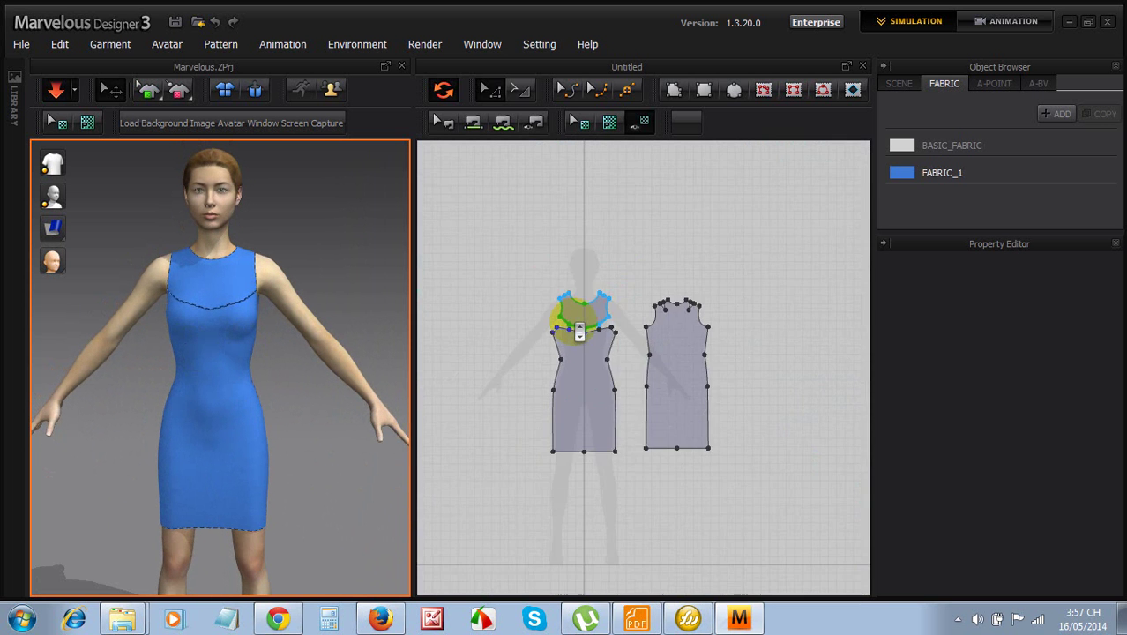
pyautogui.scroll(3, 582, 328)
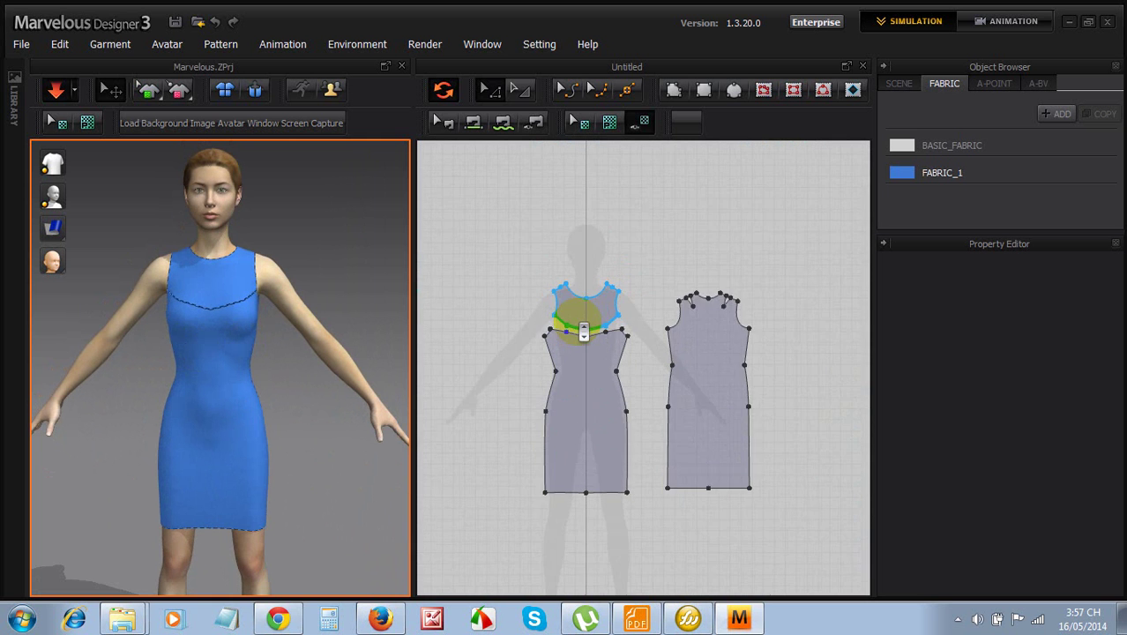
pyautogui.click(840, 383)
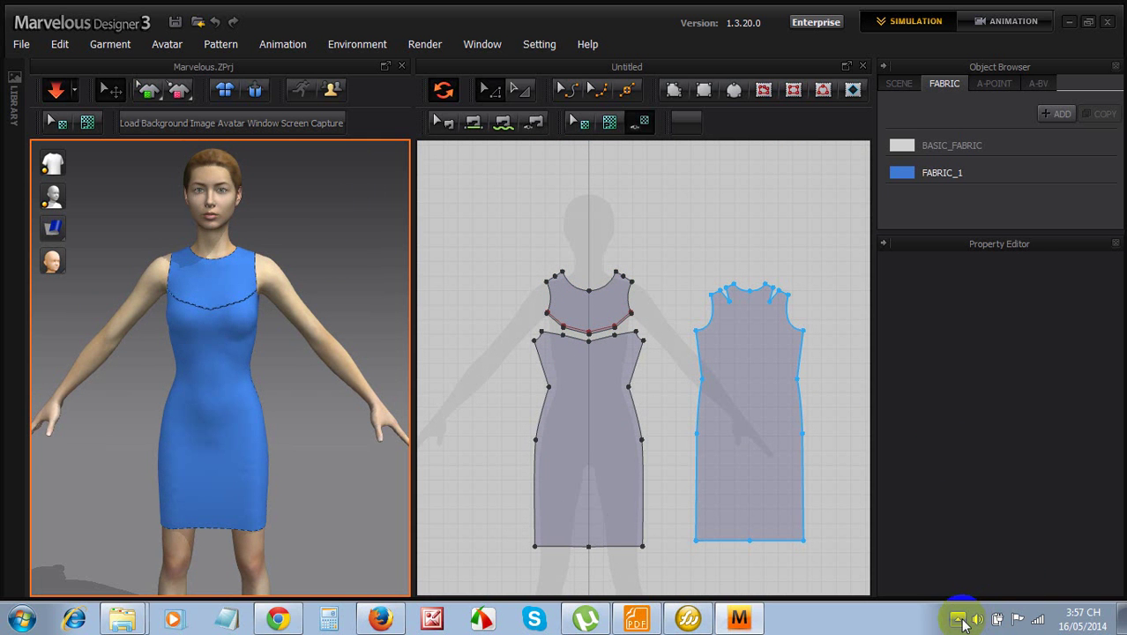
pyautogui.click(959, 619)
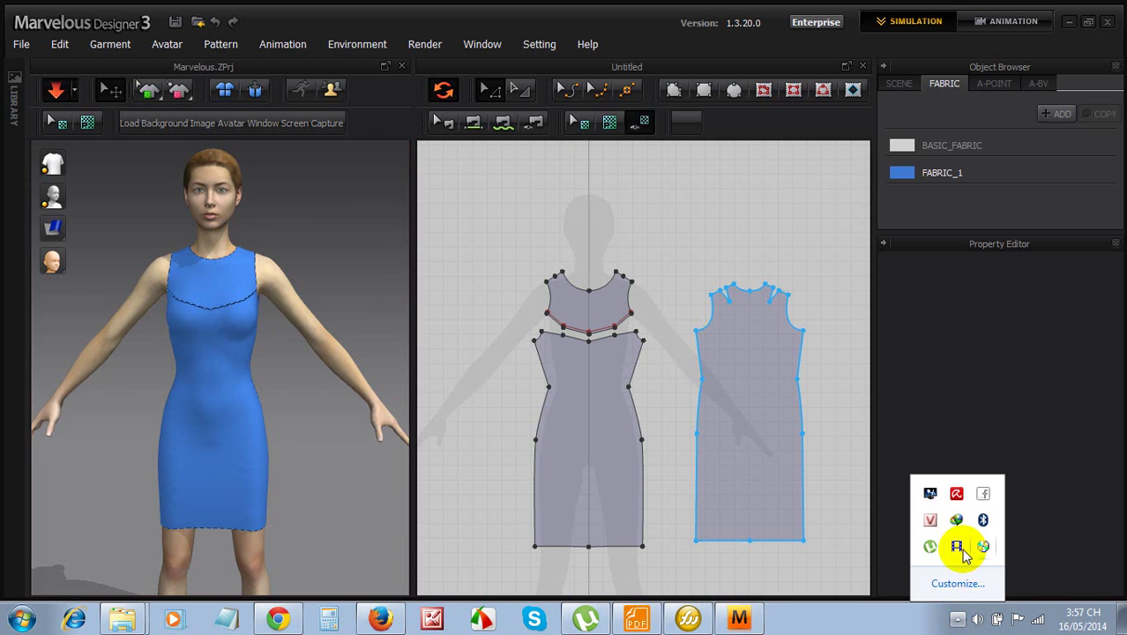